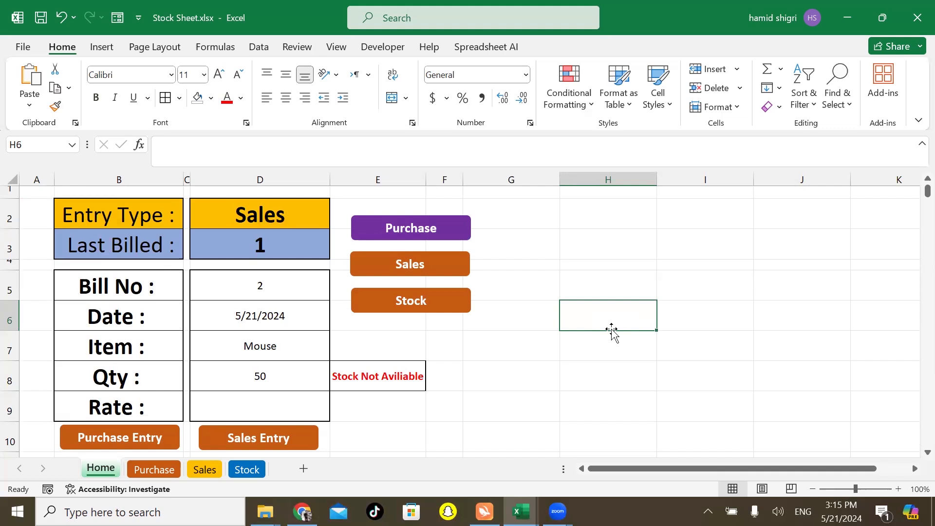
- Set the Entry Type on the Home sheet to Purchase
left_click(299, 220)
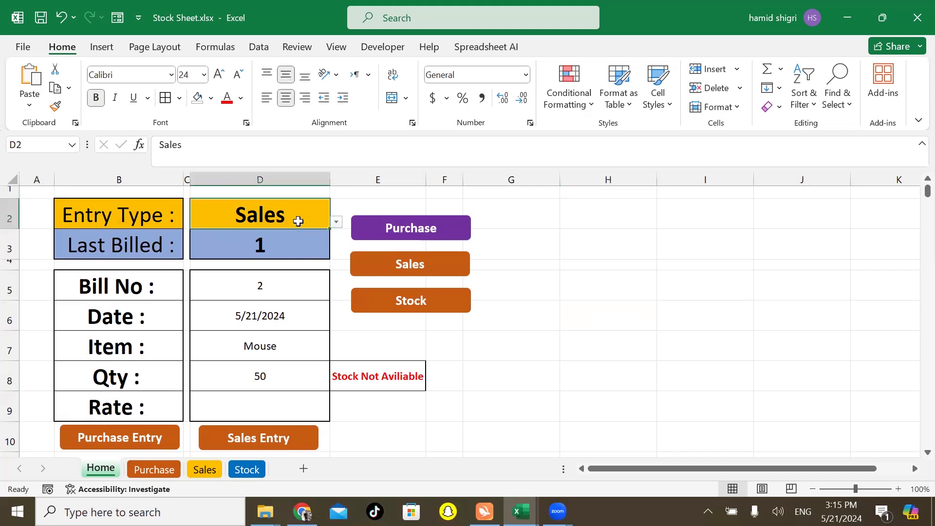
left_click(337, 224)
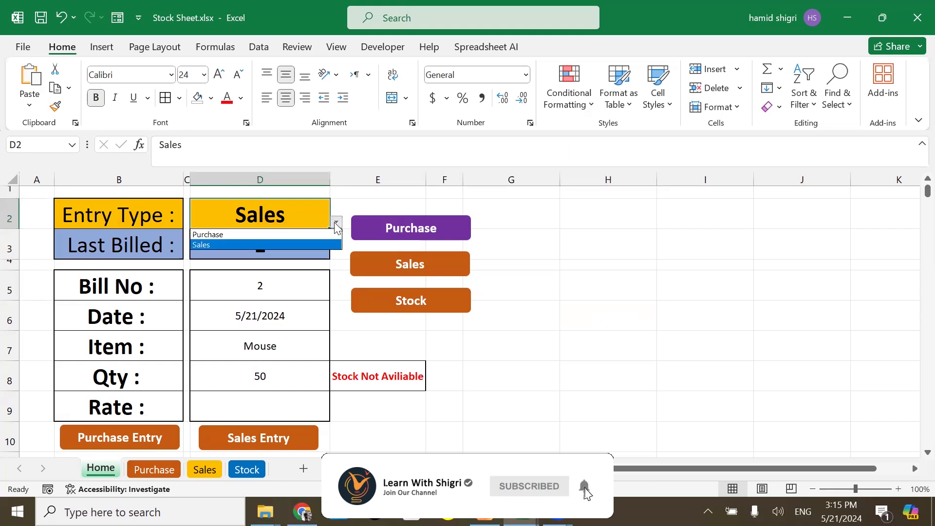
left_click(285, 230)
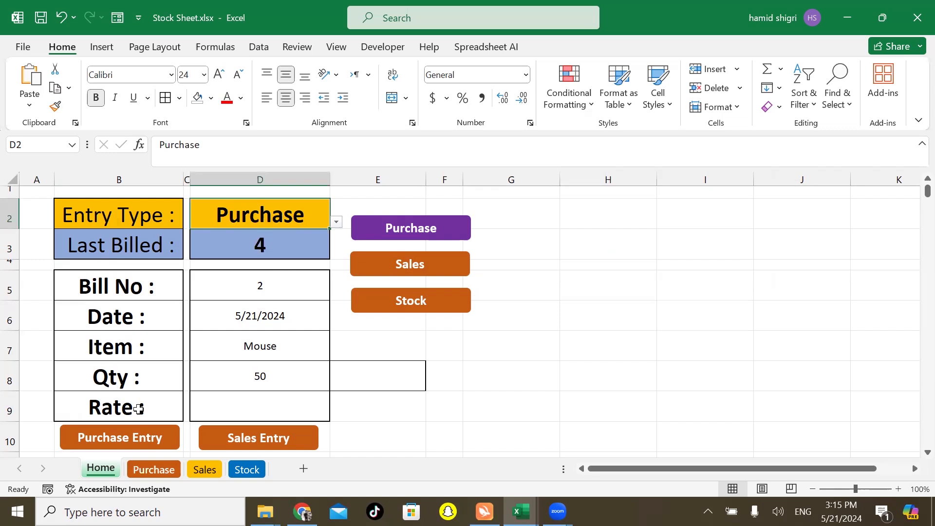
- Compare the newest bill number in the Purchase sheet with the Last Billed cell on the Home sheet
key("ctrl+Page_Down")
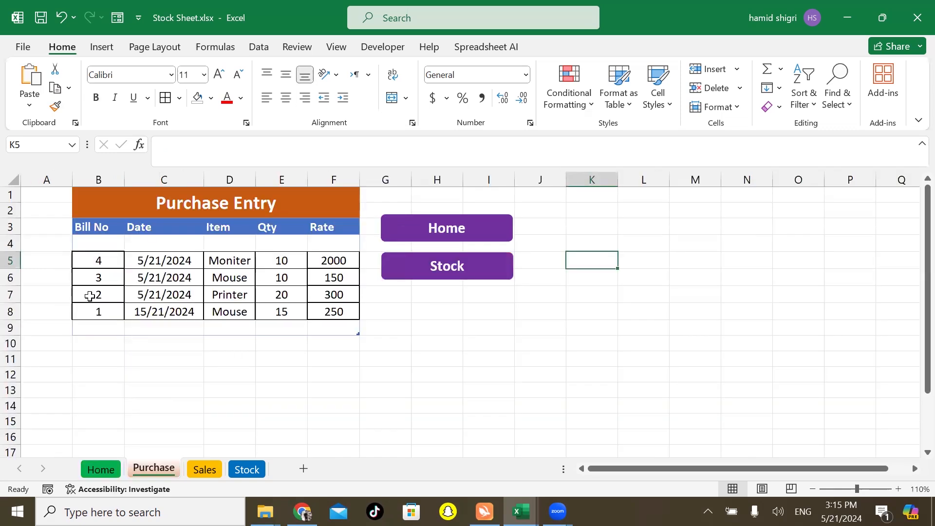
left_click(103, 265)
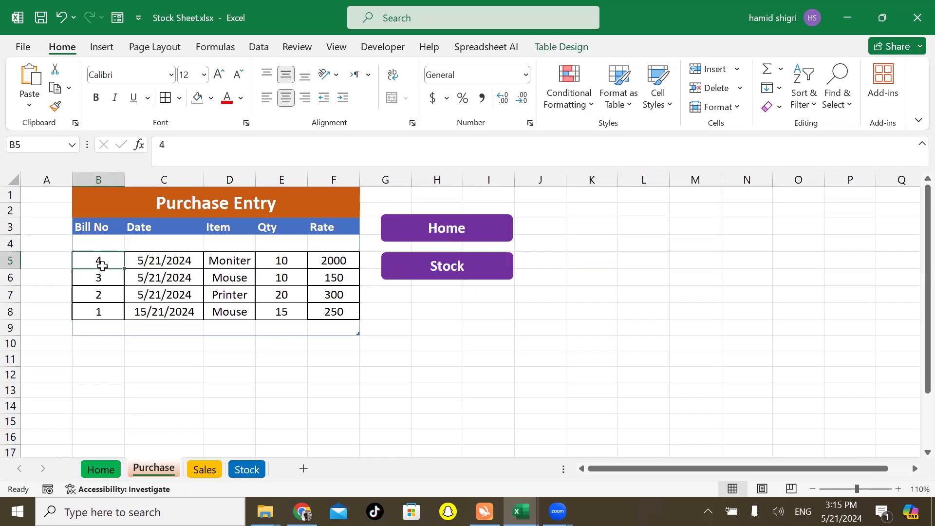
key("ctrl+Page_Up")
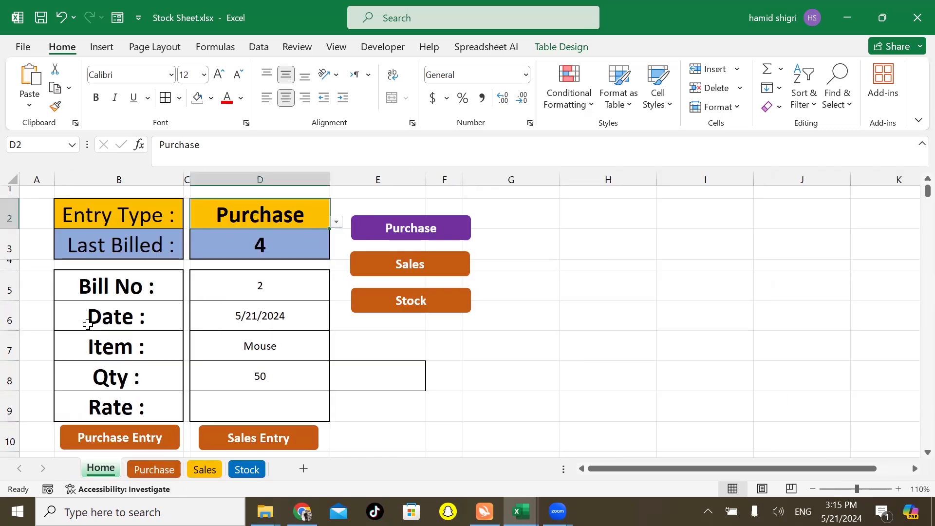
left_click(250, 246)
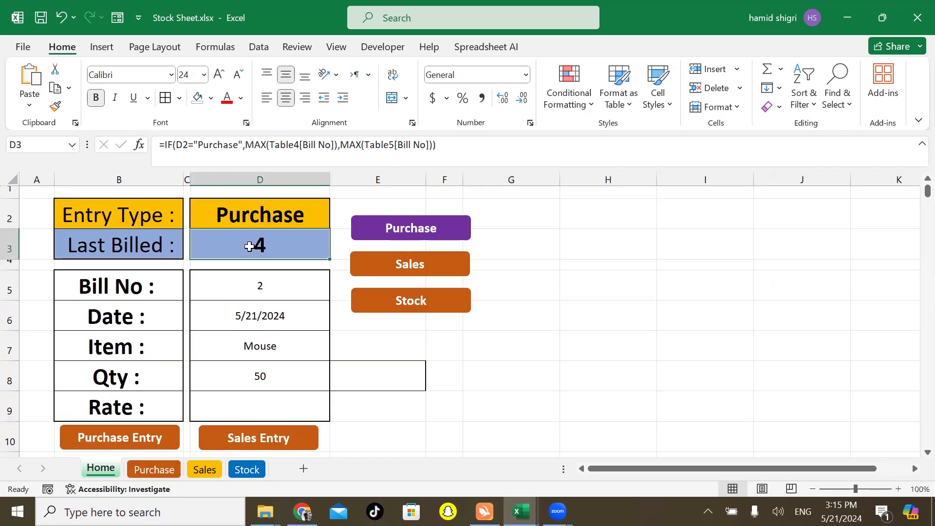
left_click(253, 218)
left_click(257, 246)
- Fill in the Home entry form with Bill No 5 and the item Printer
left_click(267, 286)
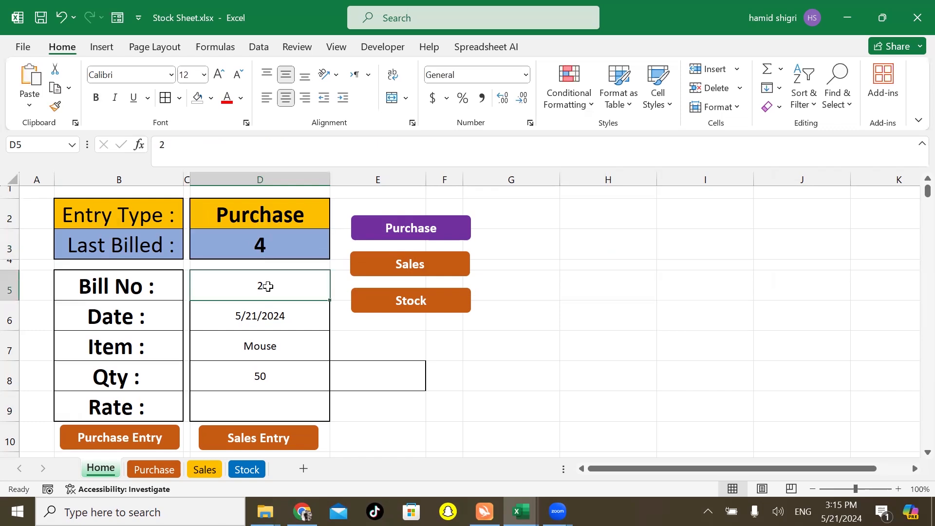
type("5")
key("Return")
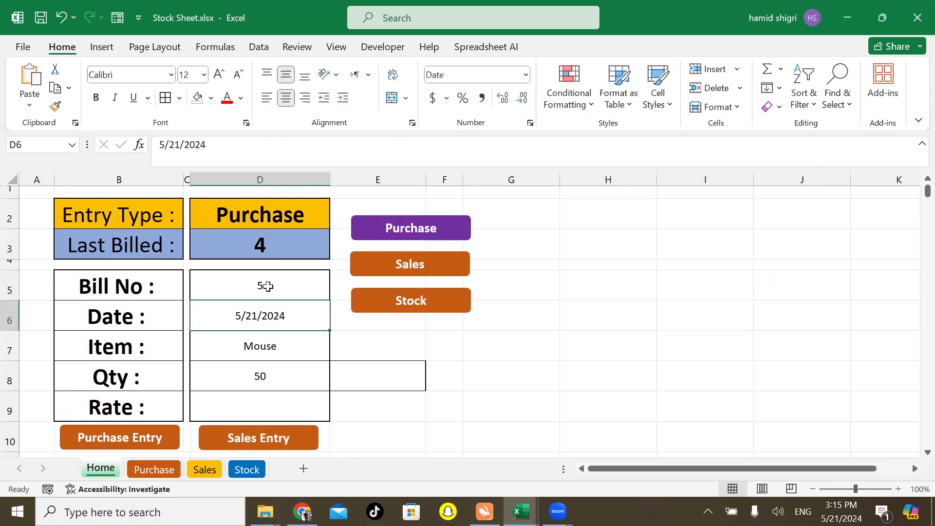
left_click(260, 351)
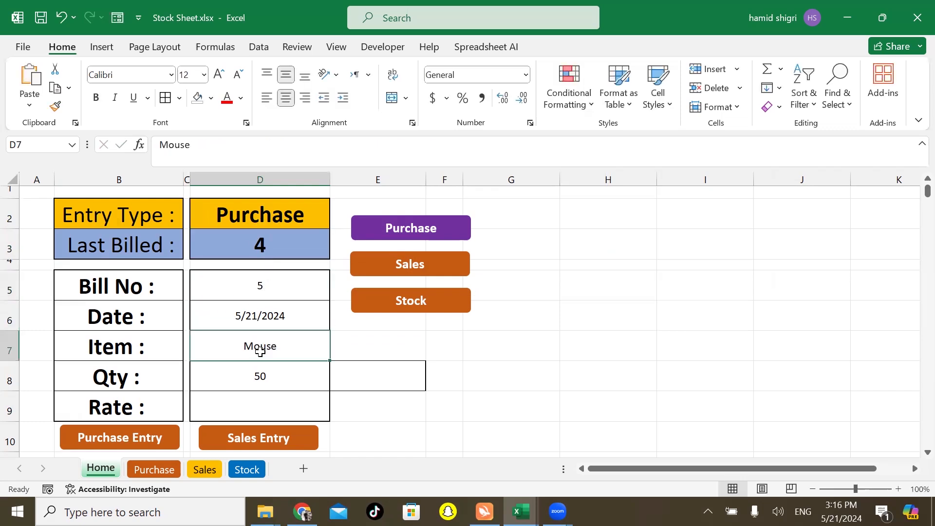
type("Printer")
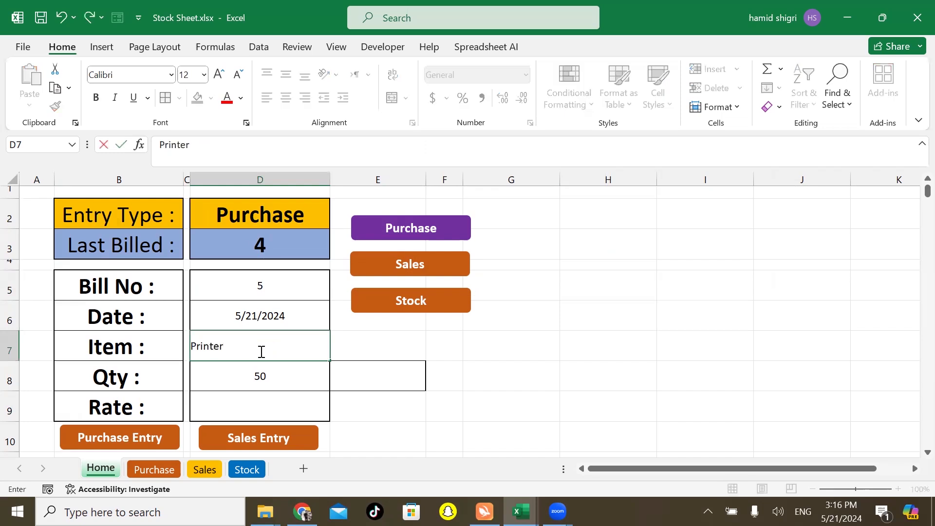
key("Return")
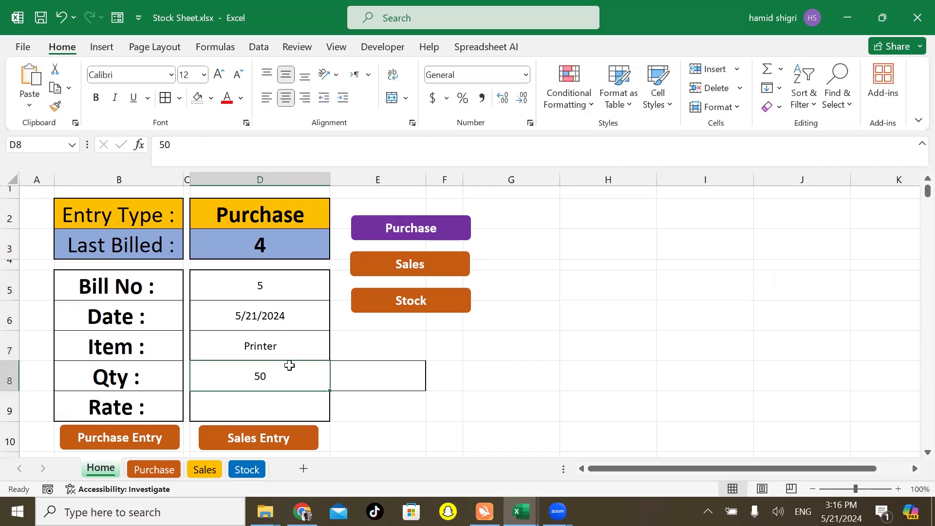
- Enter quantity 15 and rate 130, and record the form as a purchase entry in the Purchase sheet
type("15")
key("Return")
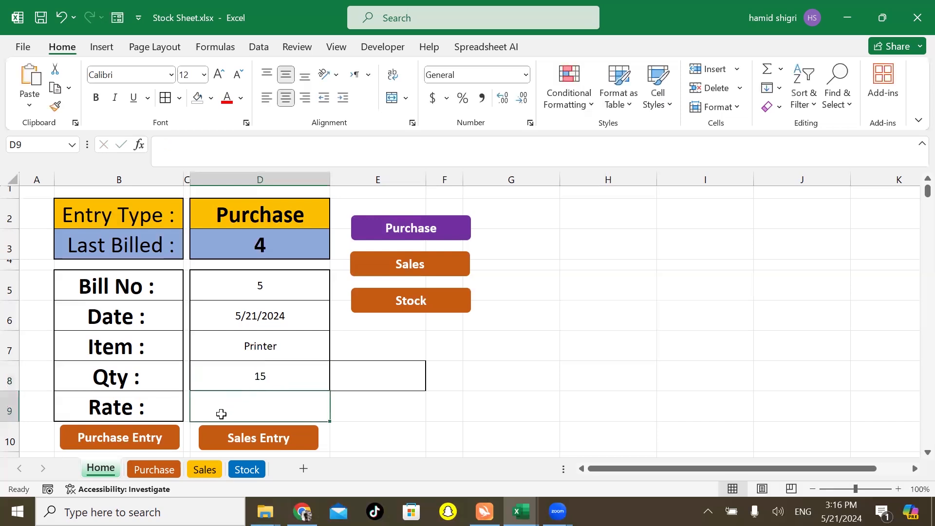
type("130")
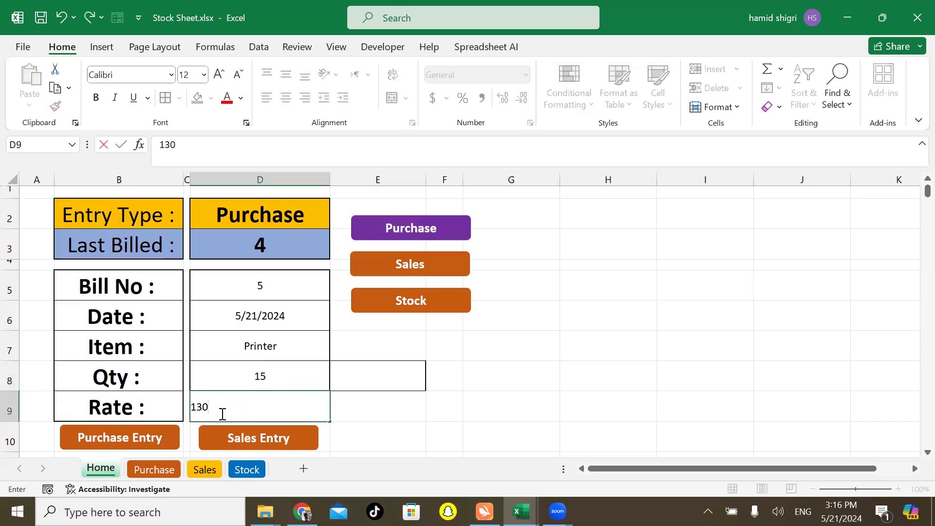
left_click(493, 318)
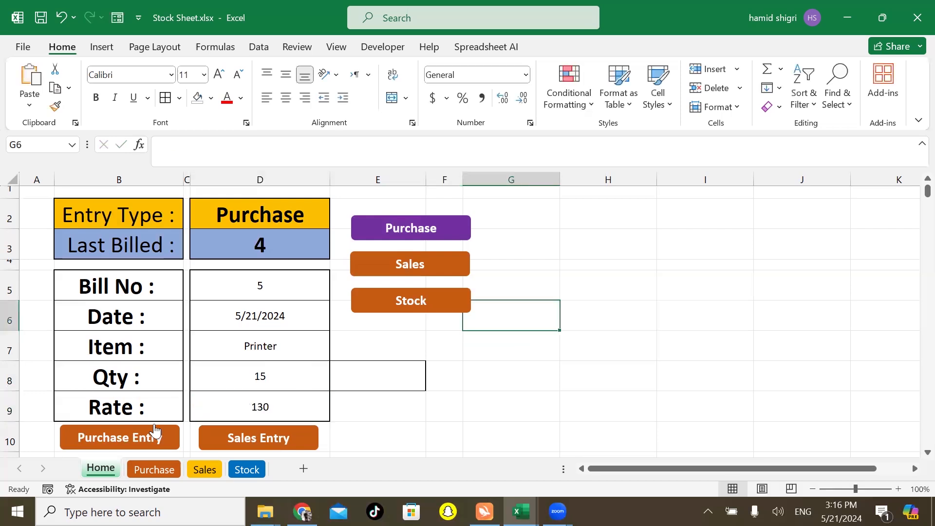
left_click(154, 430)
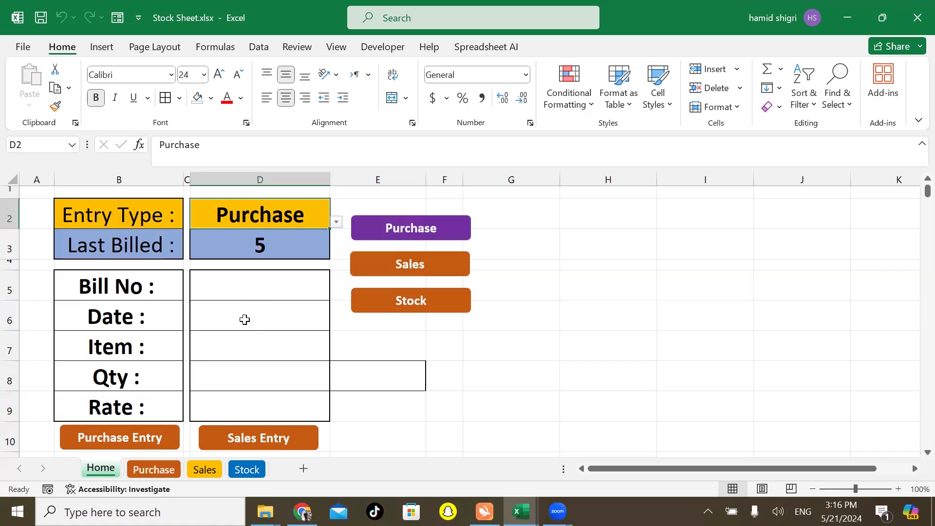
key("ctrl+Page_Down")
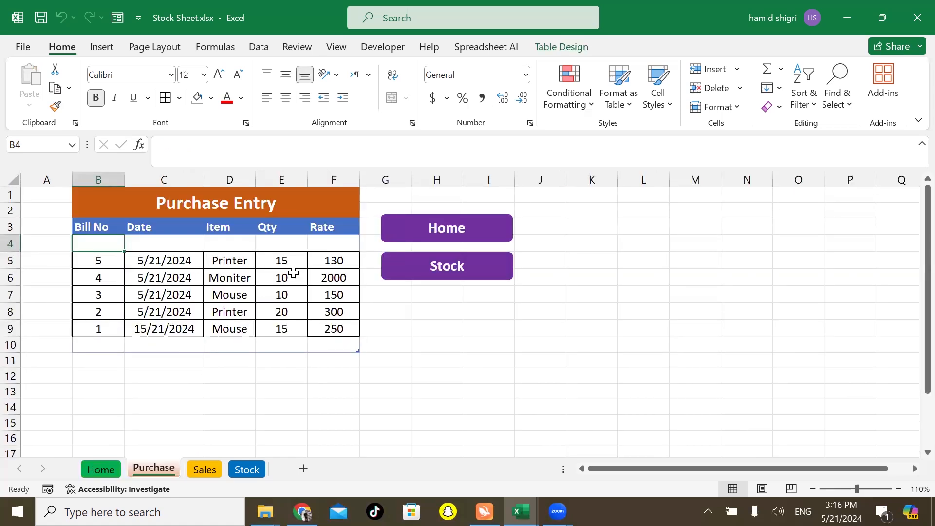
- Refresh the Stock Management table and inspect the Printer row's stock and purchased-quantity formulas
key("ctrl+Page_Down")
key("ctrl+Page_Down")
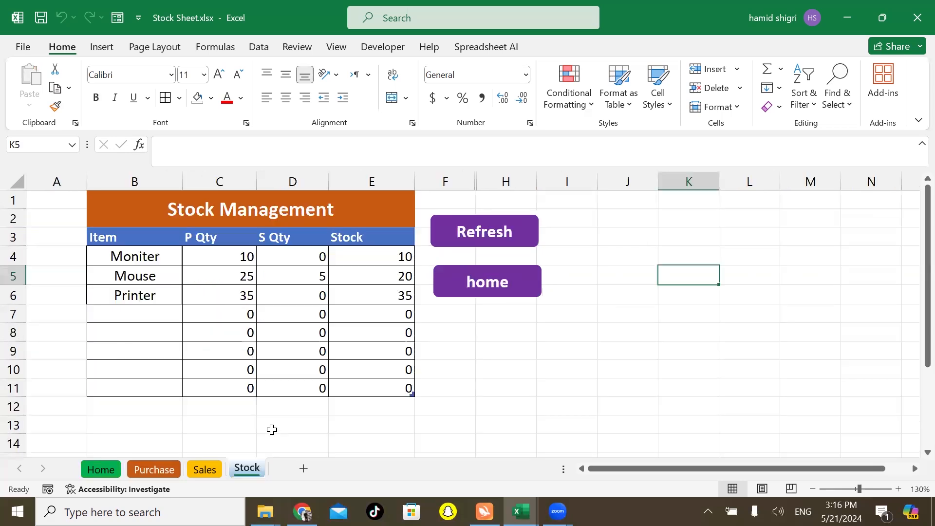
left_click(489, 230)
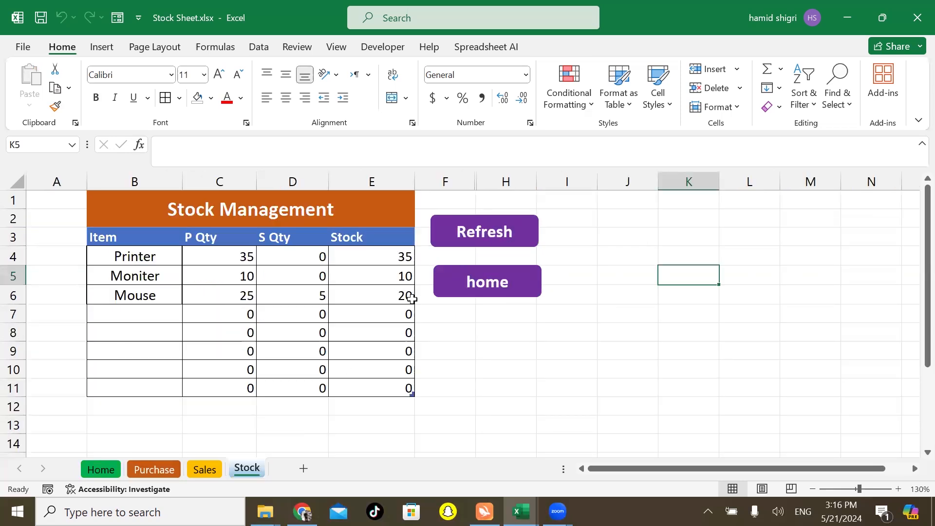
left_click(390, 261)
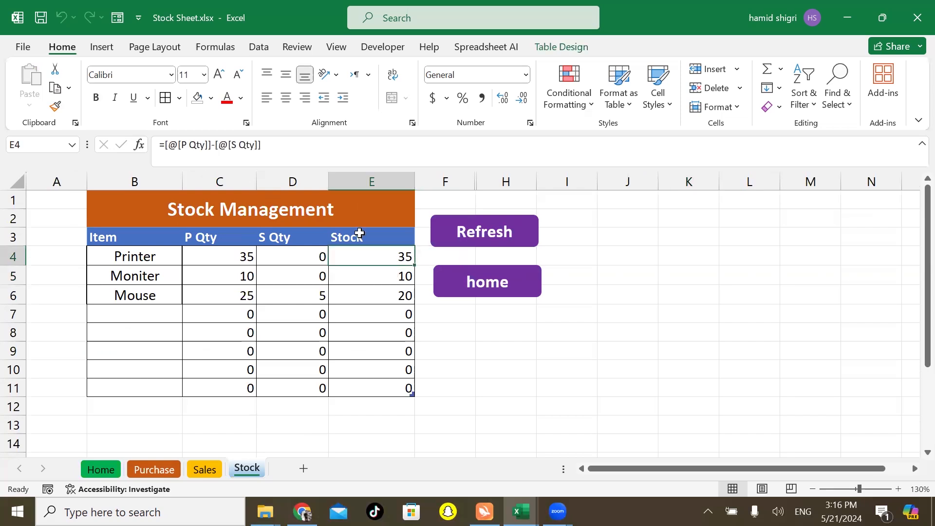
left_click(233, 264)
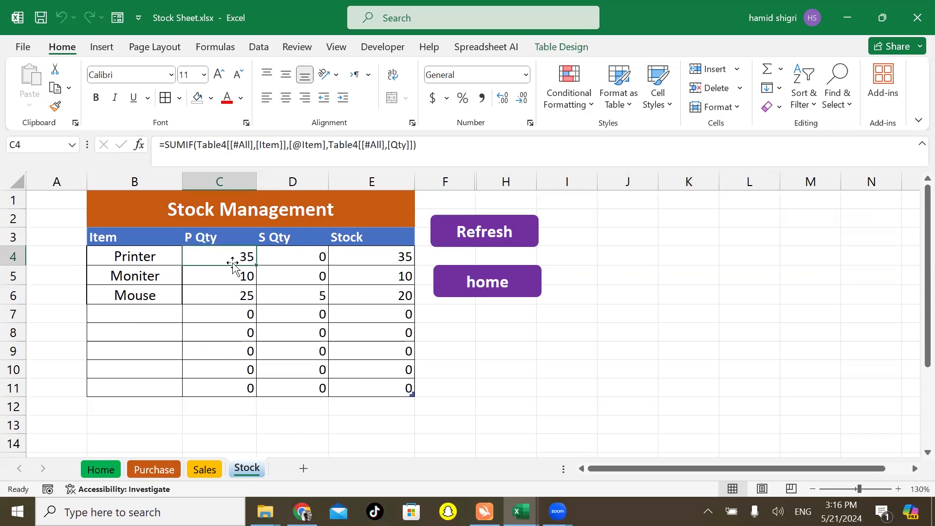
left_click(204, 442)
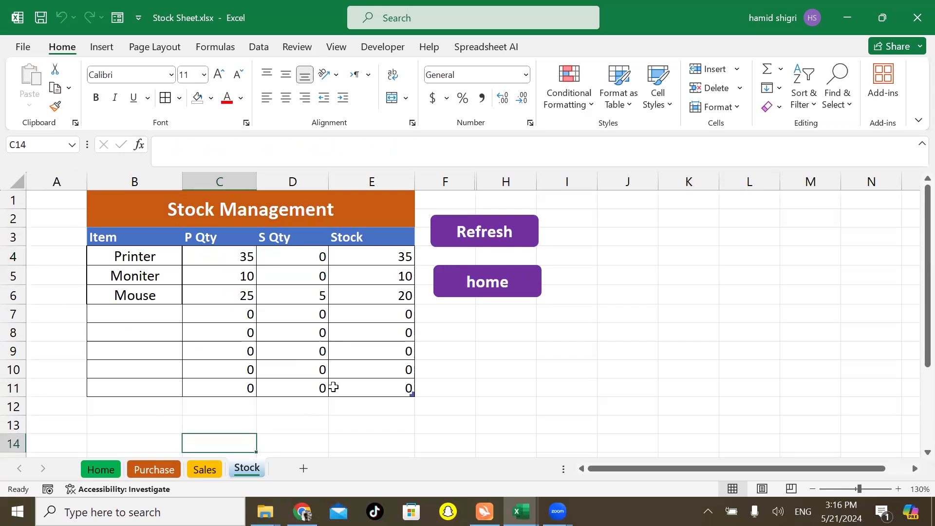
- Examine the Printer purchases and their quantities in the Purchase sheet and compare them with the Stock sheet
key("ctrl+Page_Up")
key("ctrl+Page_Up")
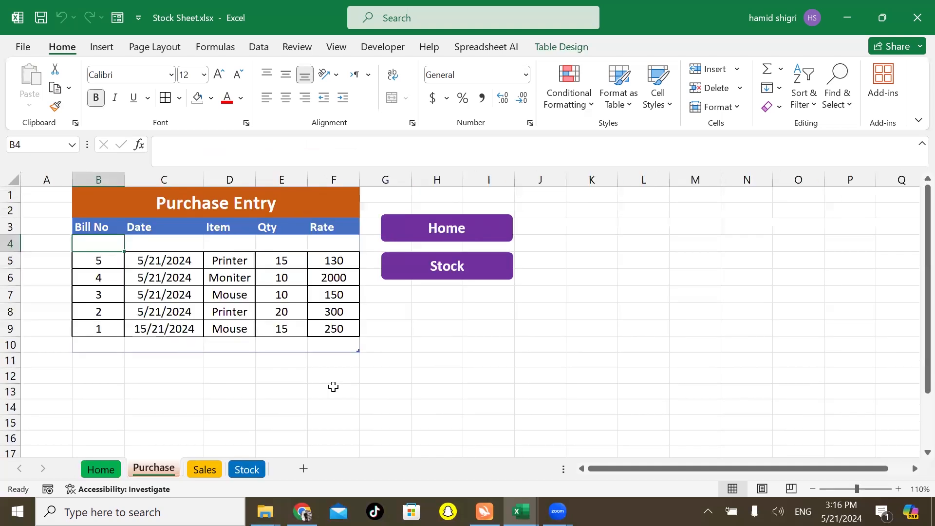
left_click(233, 263)
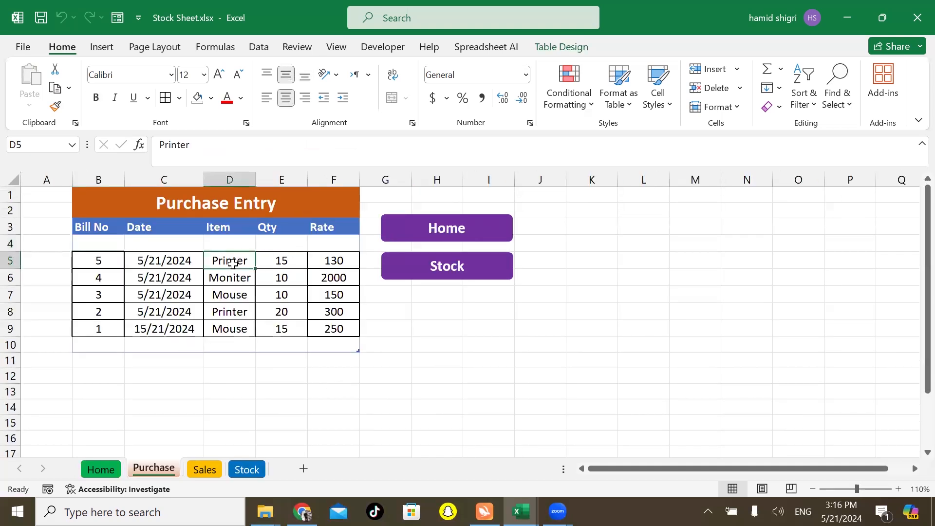
left_click(282, 260)
left_click(227, 306)
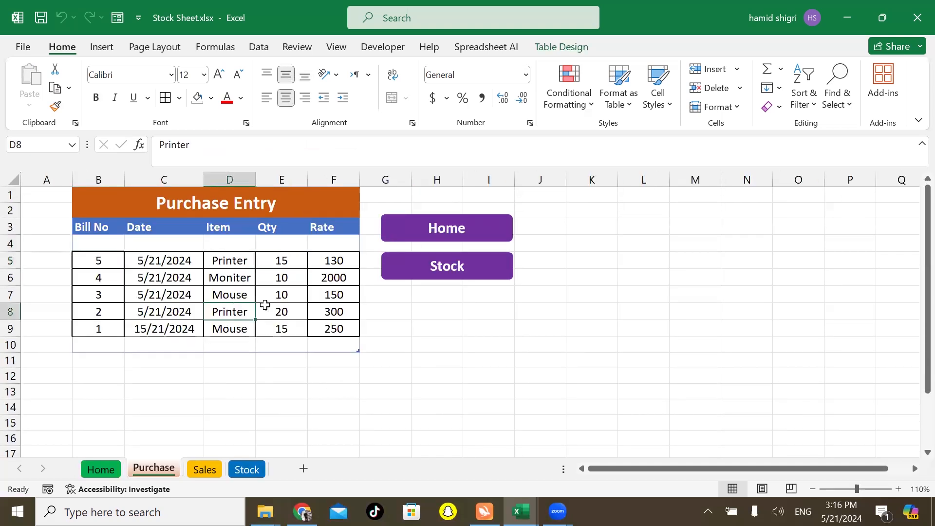
left_click(224, 259)
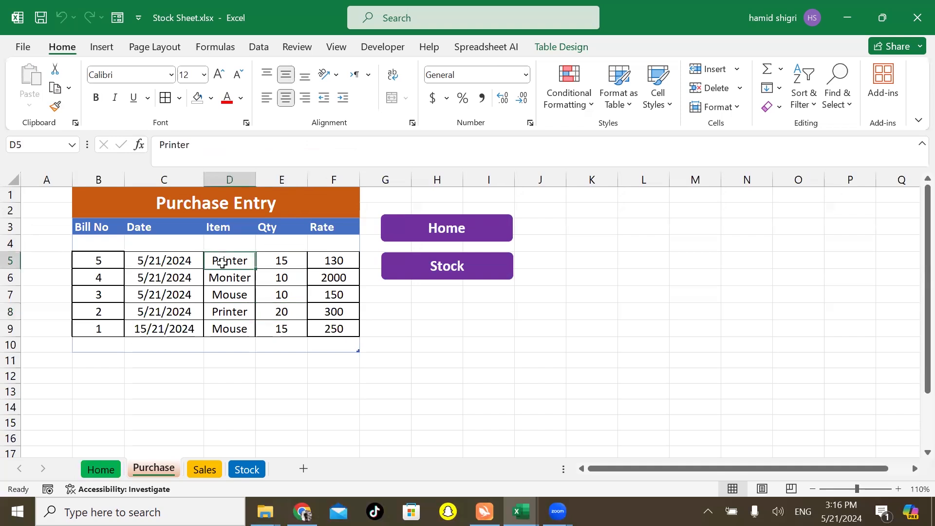
left_click(269, 263)
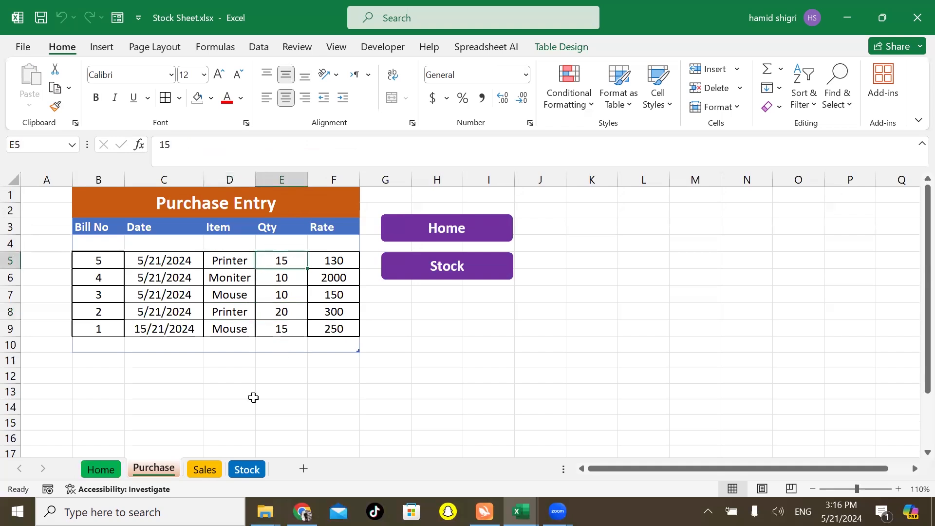
left_click(248, 470)
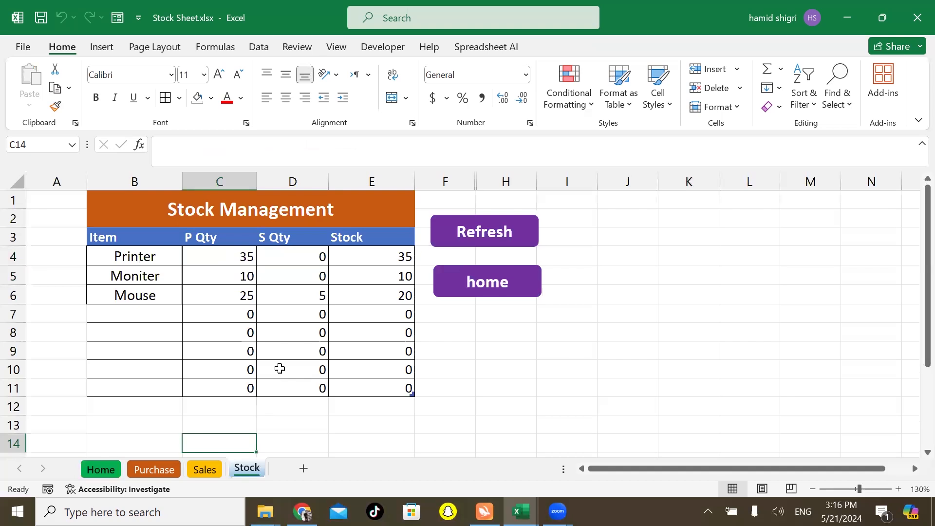
- Return to the Home sheet and set the Entry Type to Sales
left_click(101, 469)
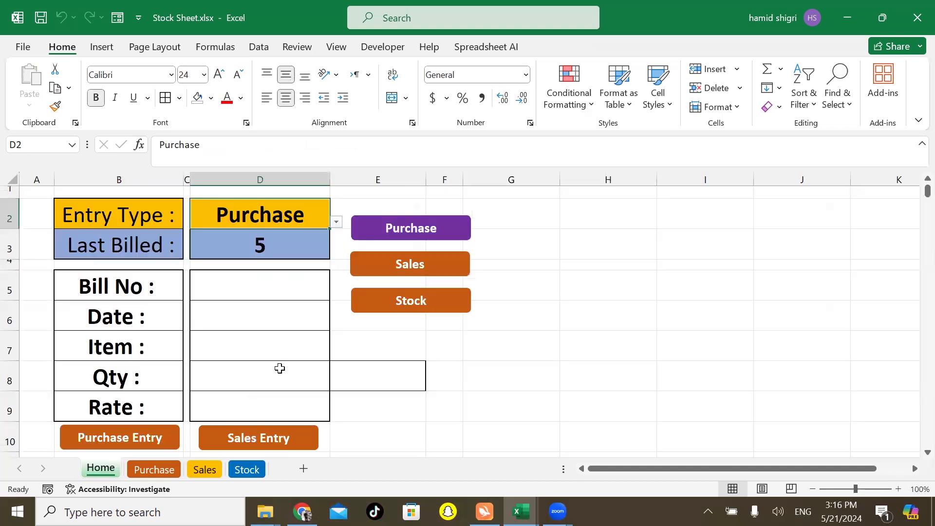
left_click(337, 221)
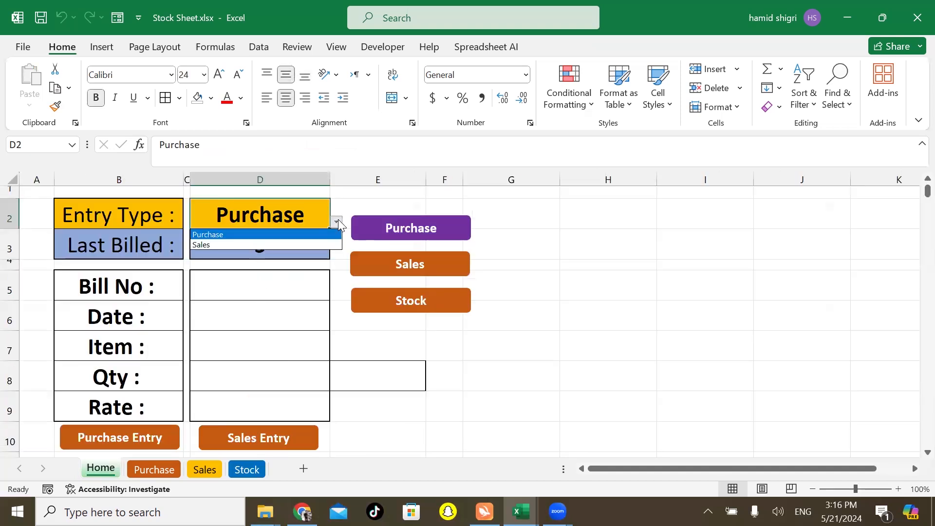
left_click(289, 245)
- Check the Last Billed cell against the latest bill number in the Sales sheet
left_click(280, 247)
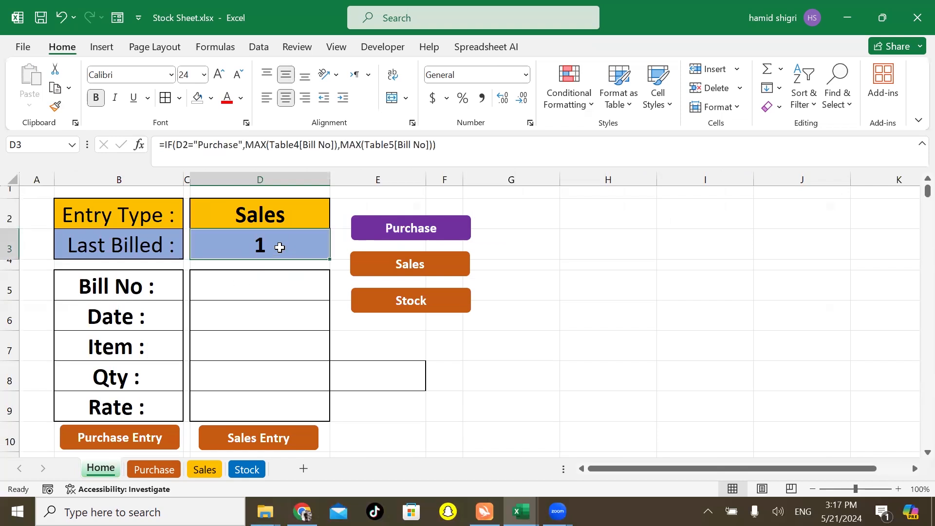
left_click(224, 437)
left_click(108, 268)
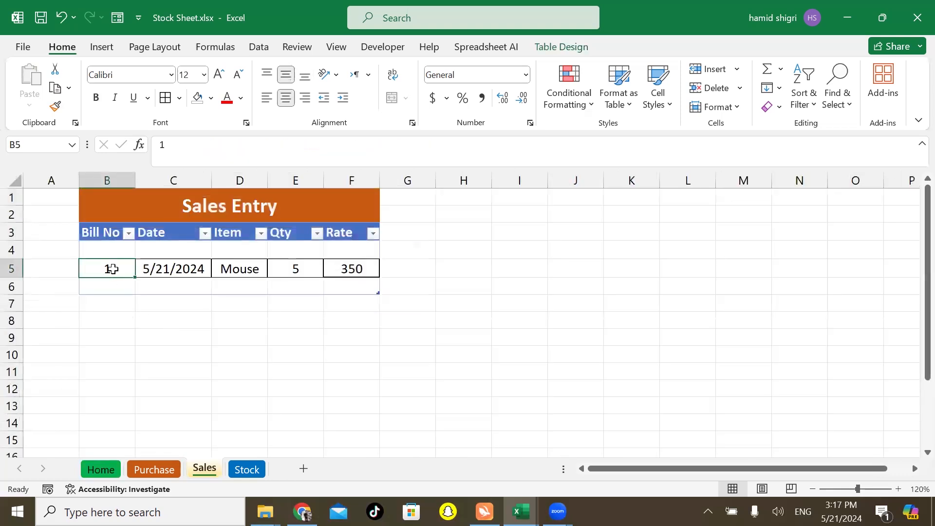
- Start the sales entry on the Home sheet with Bill No 2 and the current date, 5/21/2024
left_click(101, 469)
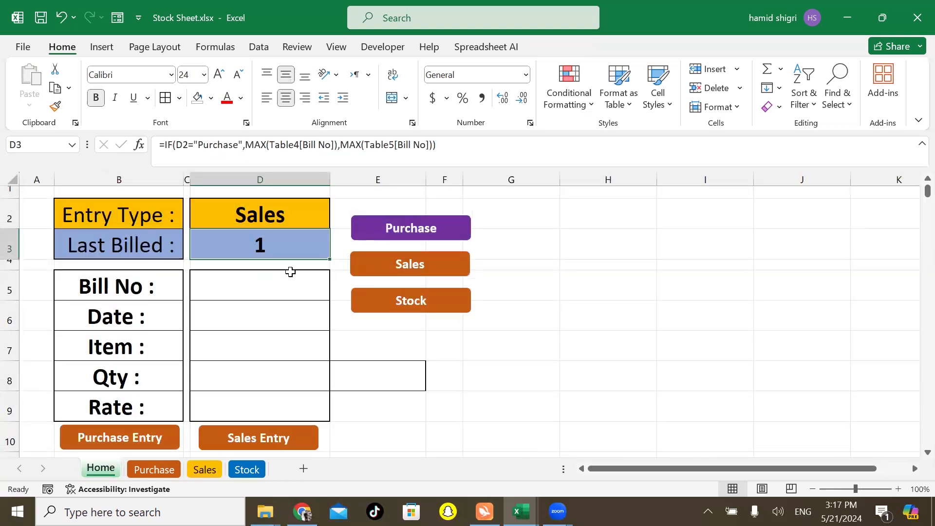
left_click(269, 286)
type("2")
key("Return")
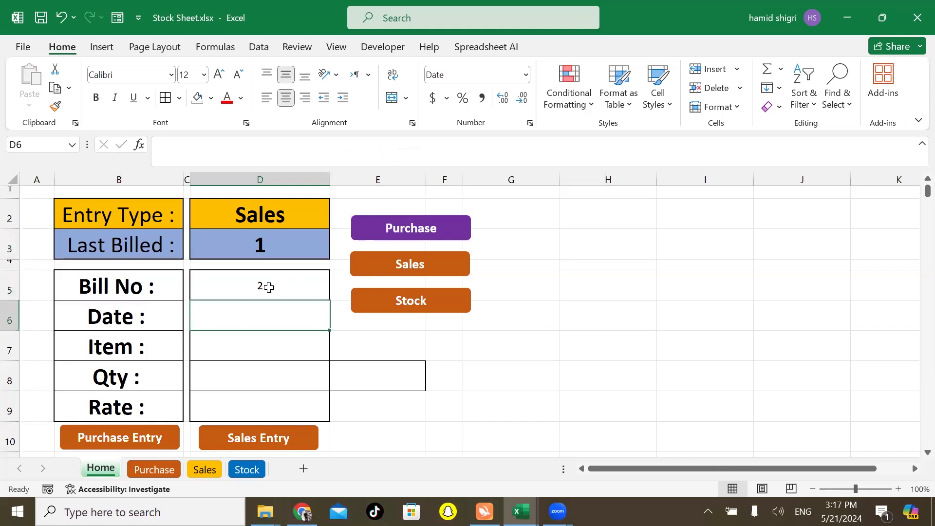
key("ctrl+semicolon")
key("Return")
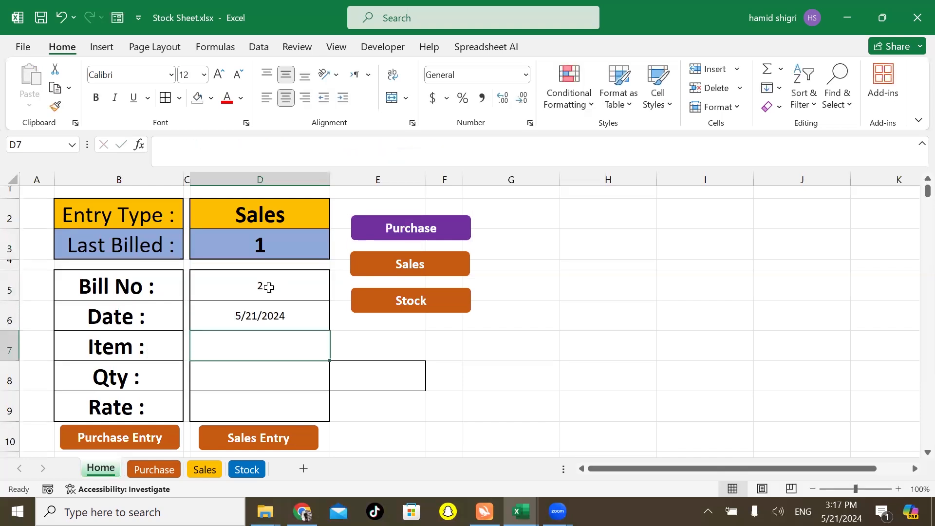
- Enter Printer as the item and 40 as the quantity in the sales entry on the Home sheet
type("Printer")
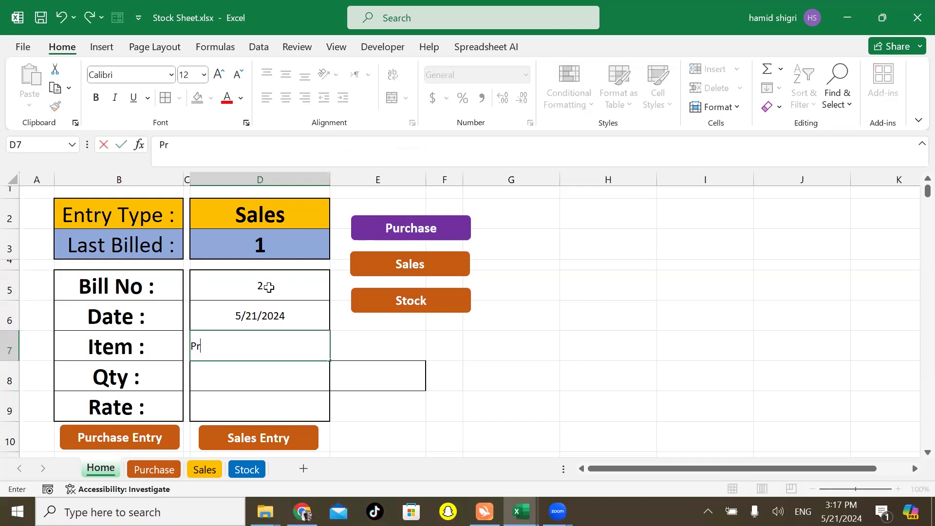
key("Return")
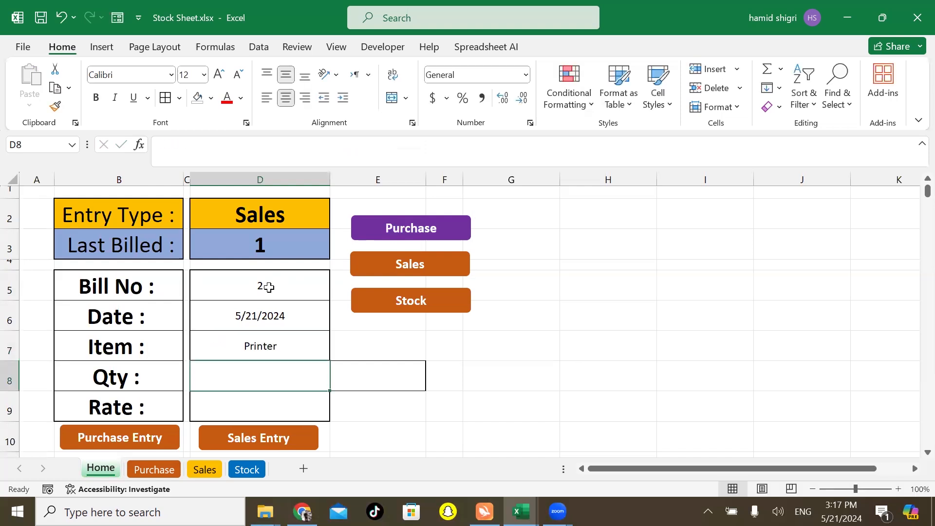
type("40")
key("Return")
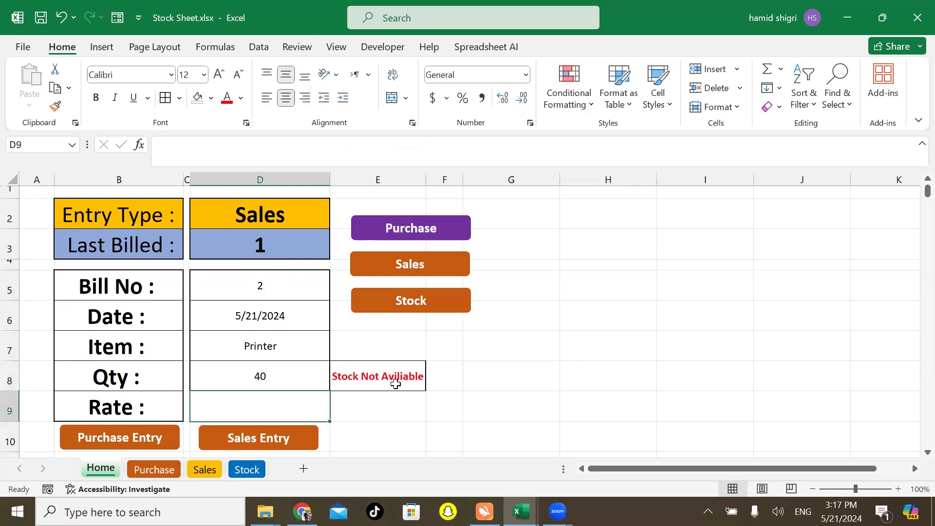
- Check the Printer's available stock in the Stock sheet against the availability cell beside Qty on the Home sheet
left_click(247, 469)
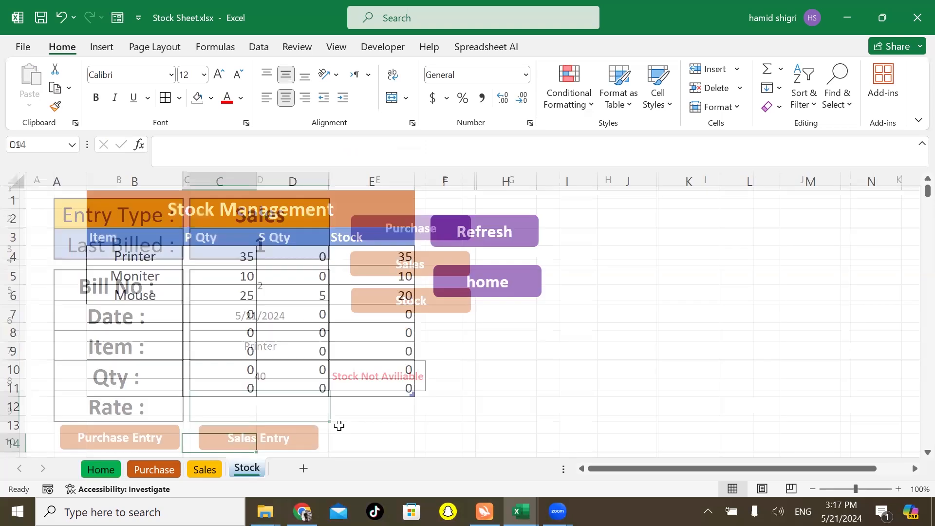
left_click(380, 260)
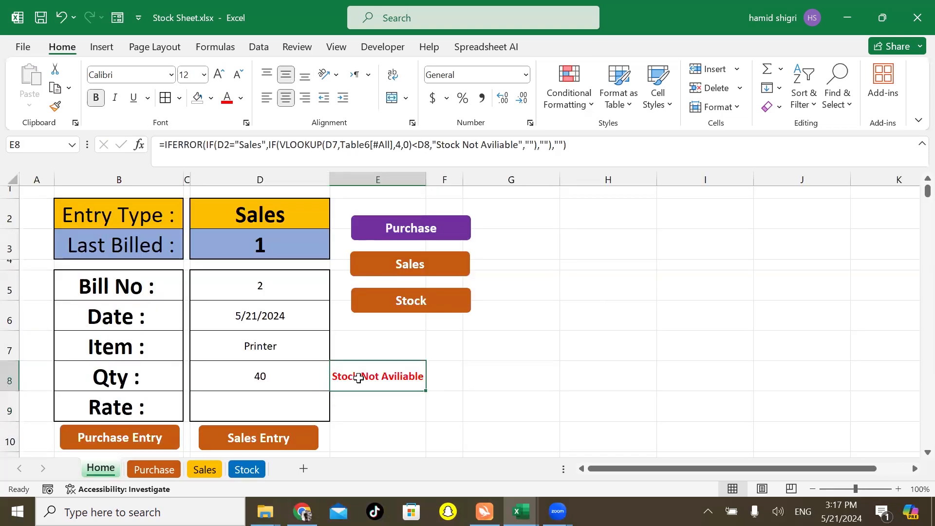
- Set the sales quantity to 30 and inspect the stock availability cell E8 beside it
left_click(262, 375)
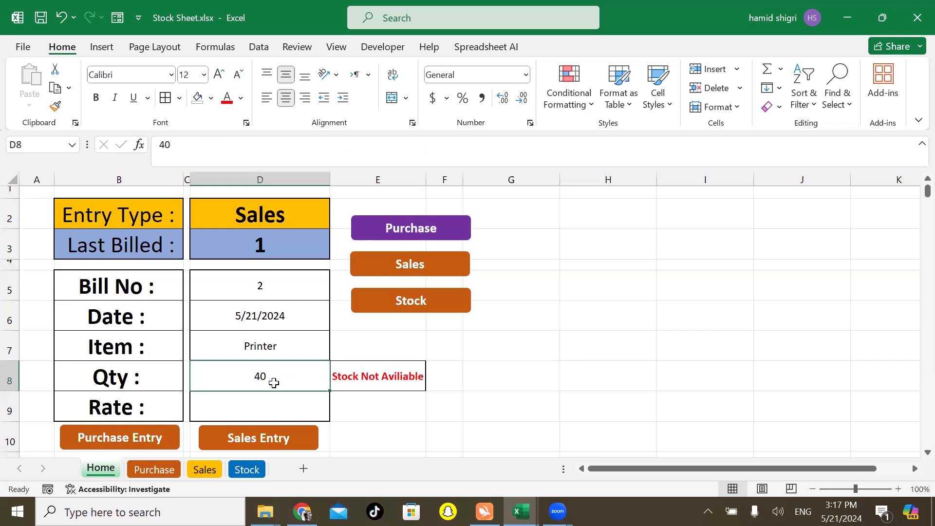
type("30")
key("Return")
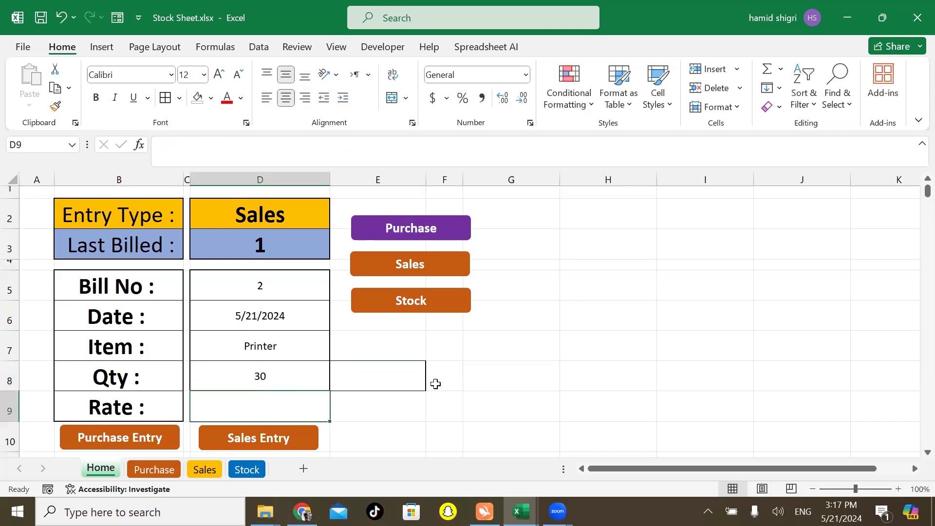
left_click(358, 374)
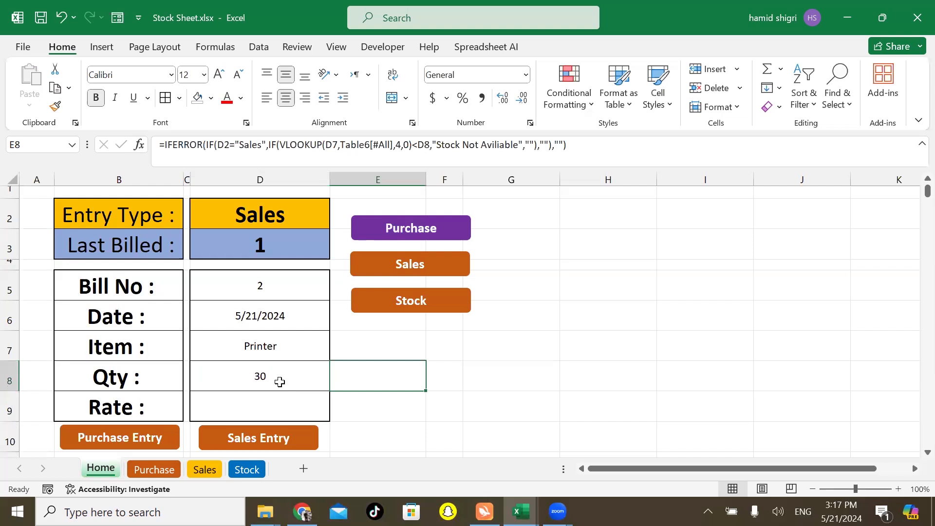
- Try sales quantities of 35 and 36 and inspect the stock availability cell E8 for the limit
left_click(279, 382)
type("36")
key("BackSpace")
type("5")
key("Return")
left_click(280, 382)
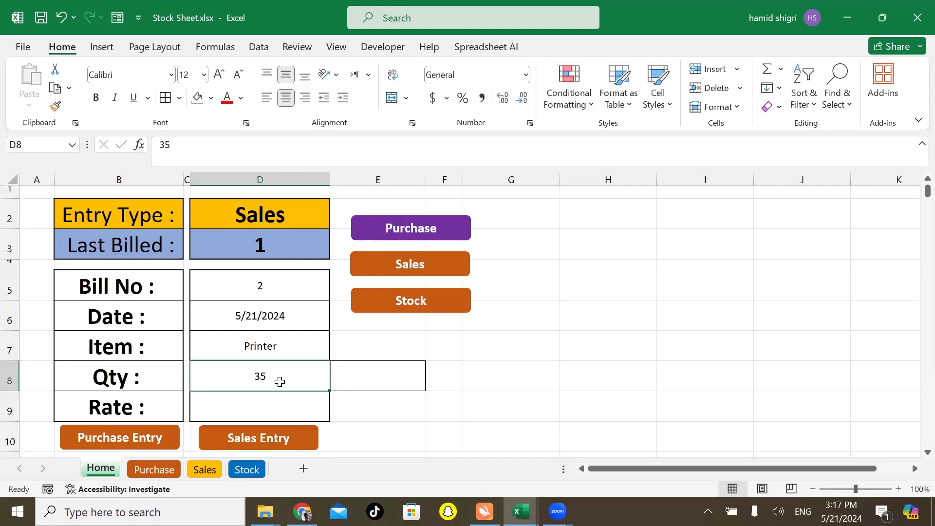
type("36")
key("Return")
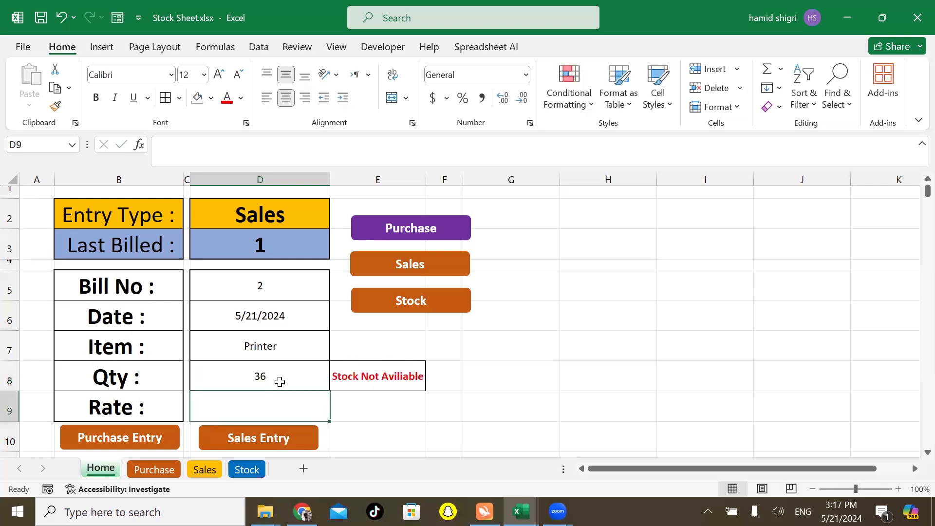
left_click(352, 380)
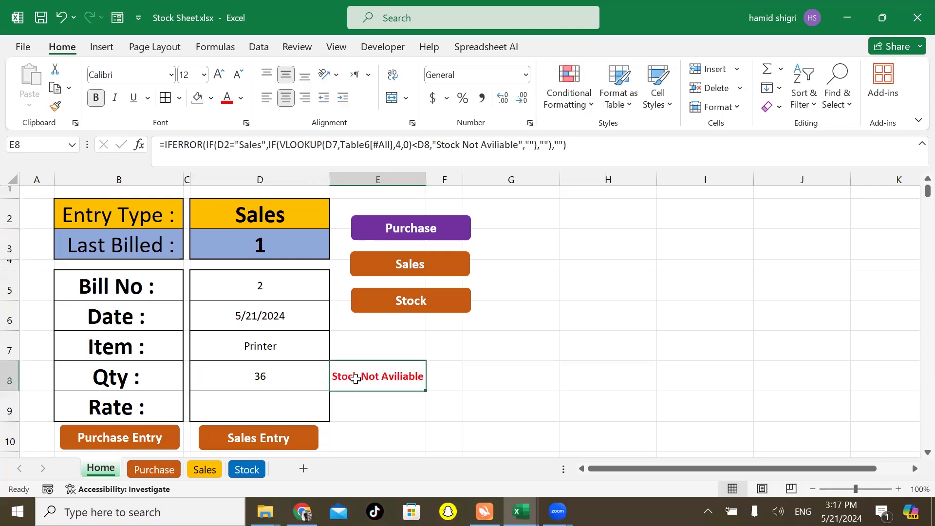
- Set the quantity of the Printer sales entry to 20
left_click(282, 376)
type("20")
key("Return")
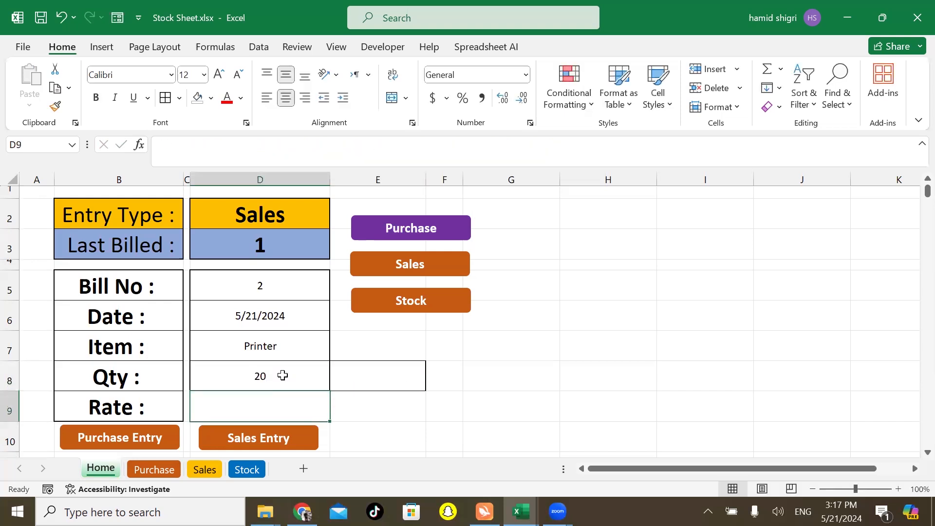
- Set the rate to 400 and record the completed form as a sales entry
type("200")
key("BackSpace")
key("BackSpace")
key("BackSpace")
type("49")
key("BackSpace")
type("00")
key("Return")
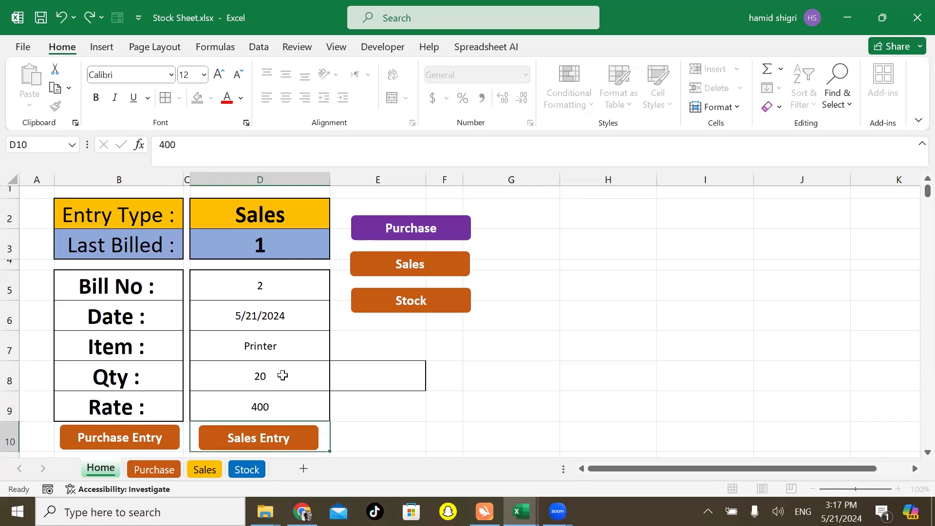
key("ctrl+d")
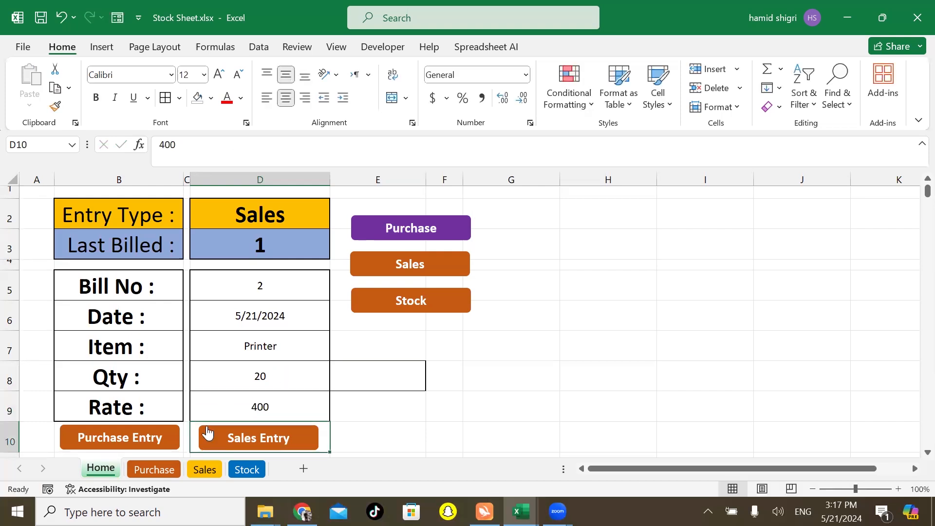
left_click(208, 432)
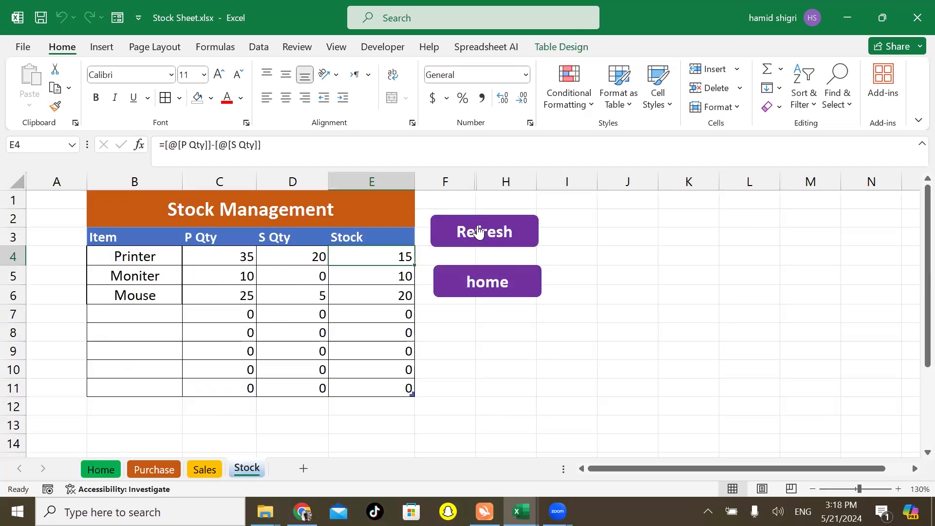
- Examine the Printer's purchased quantity, sold quantity and remaining stock in the Stock sheet
left_click(484, 356)
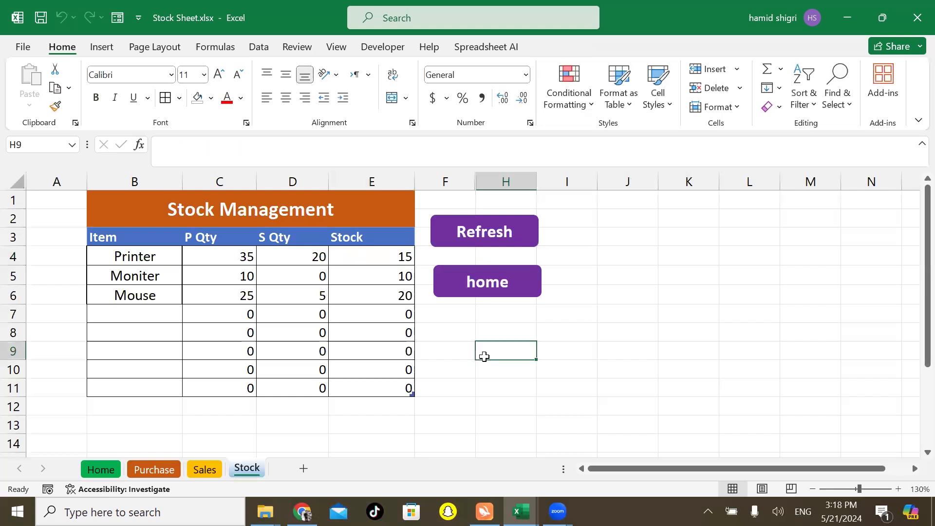
left_click(222, 261)
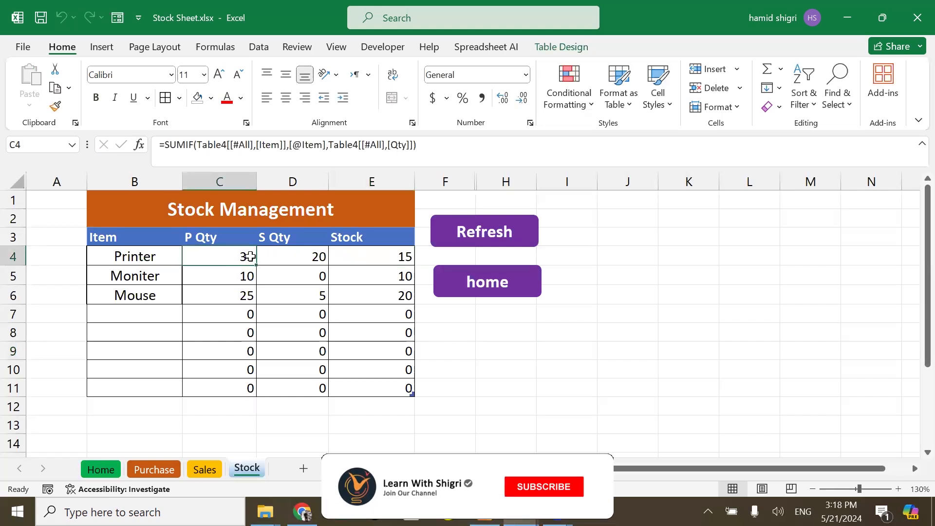
left_click(292, 256)
left_click(394, 259)
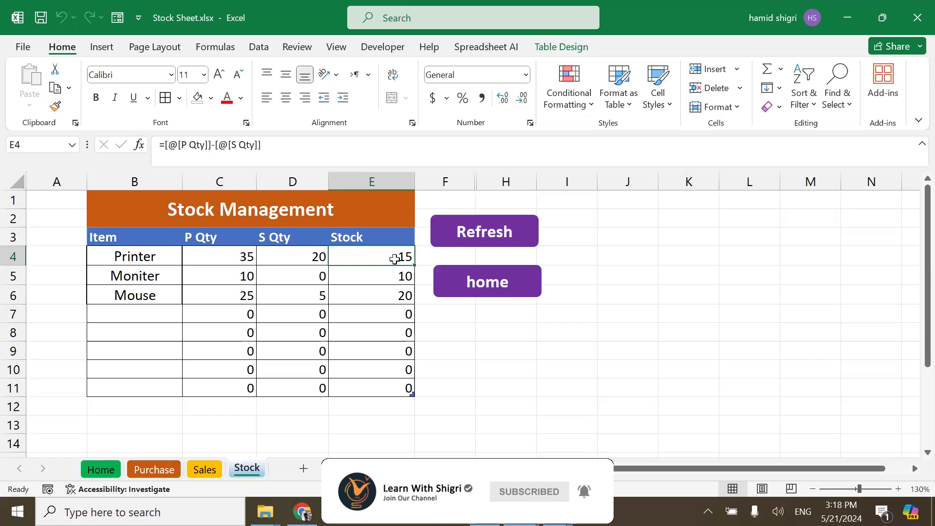
- Review the recorded entries in the Sales and Purchase sheets, going back to the Home sheet after each
left_click(479, 283)
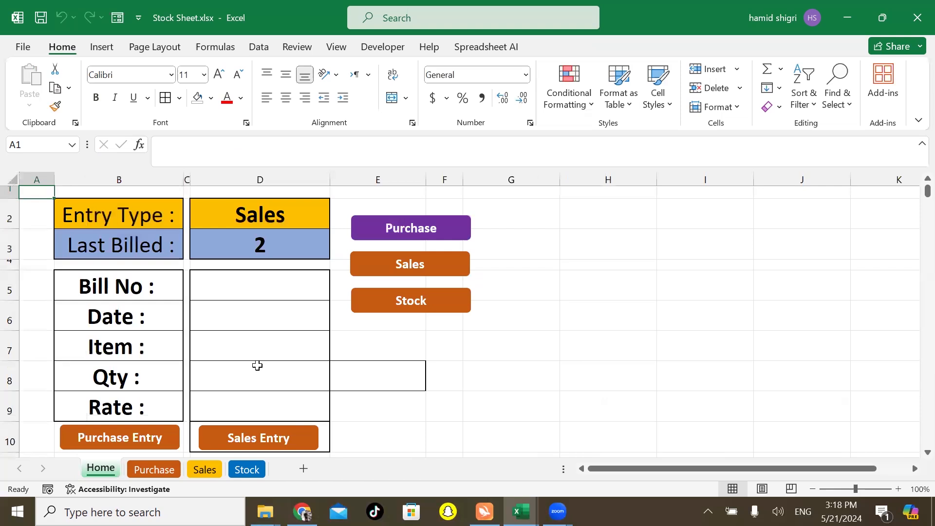
left_click(413, 263)
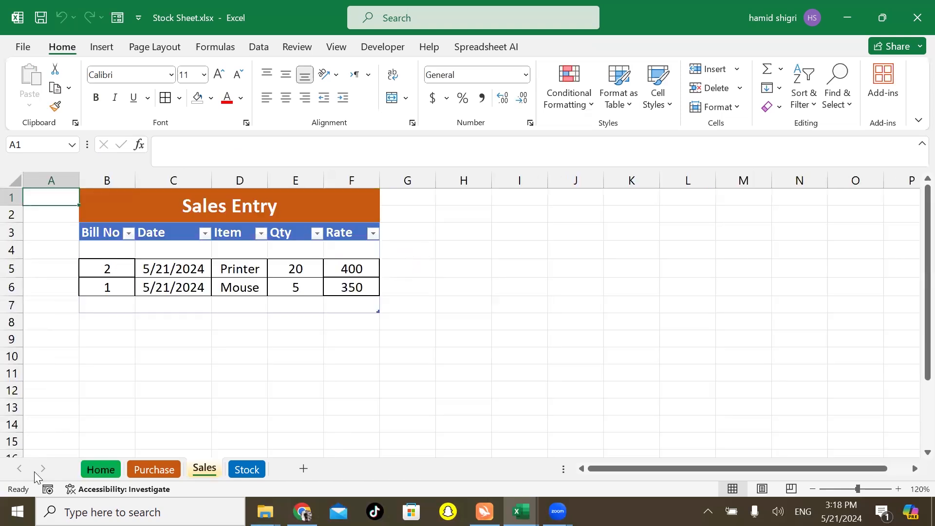
left_click(93, 470)
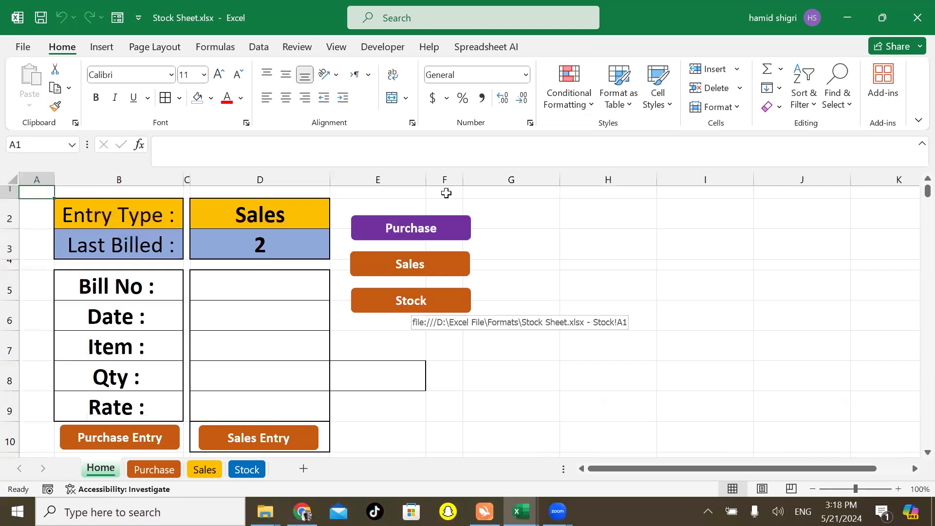
left_click(412, 229)
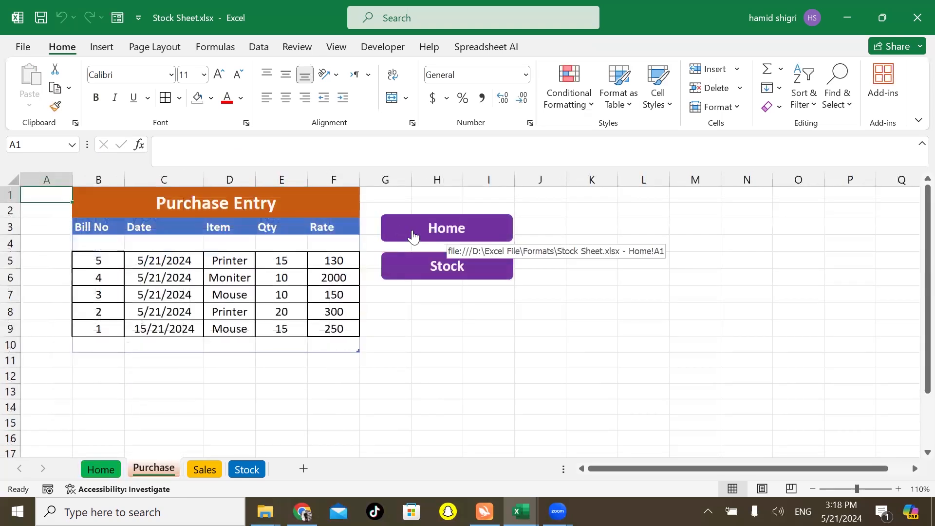
left_click(413, 233)
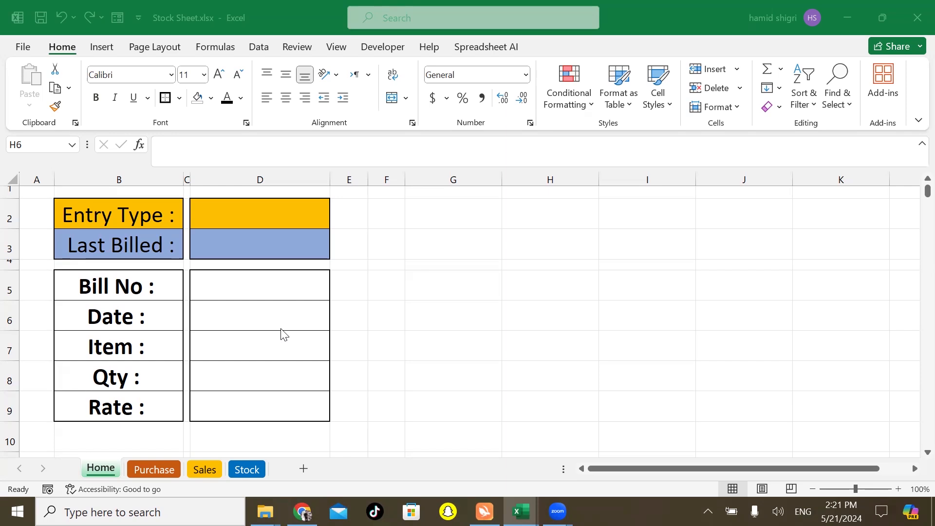
- Review the empty layouts of the Purchase, Sales and Stock sheets and return to the Home sheet
left_click(166, 392)
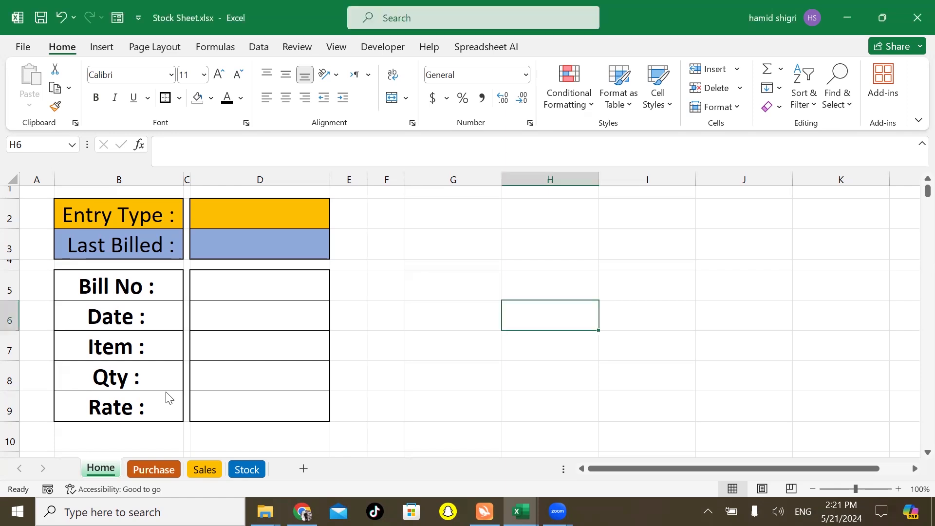
key("ctrl+Page_Down")
key("ctrl+Page_Down")
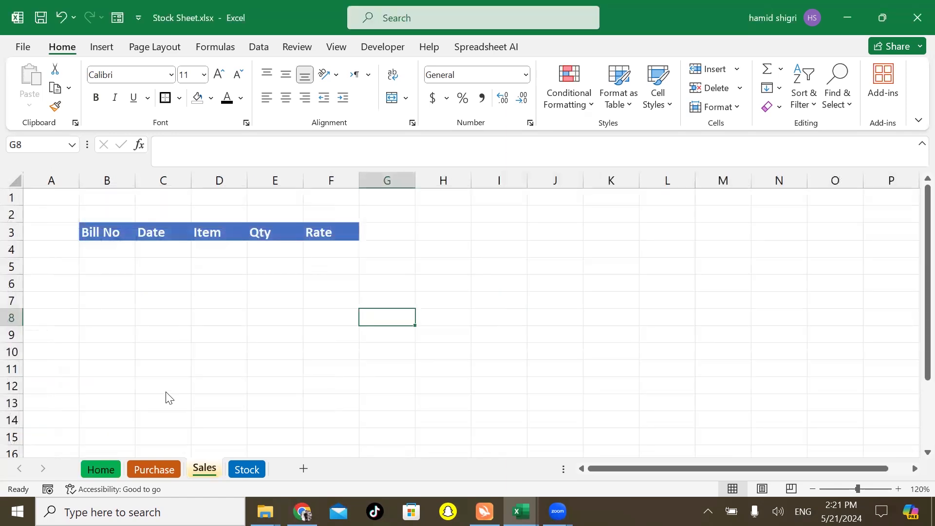
key("ctrl+Page_Down")
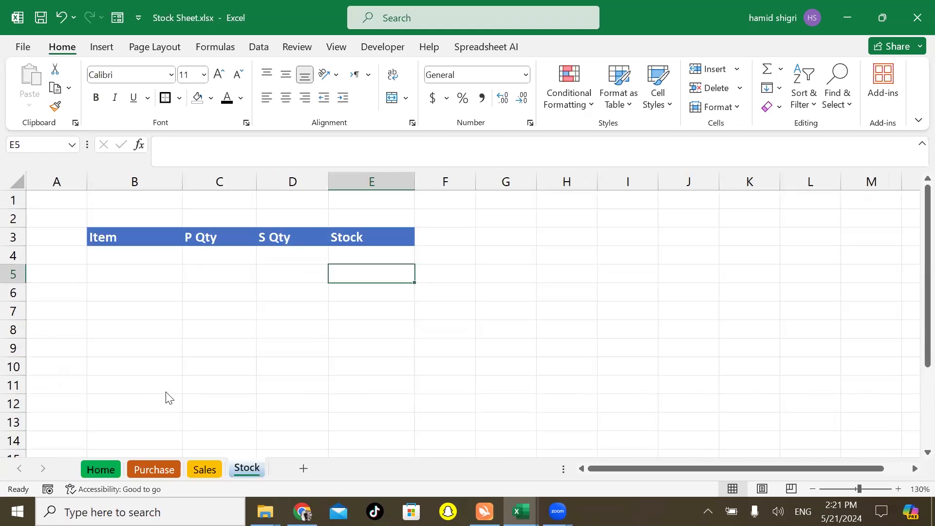
key("ctrl+Page_Up")
key("ctrl+Page_Up")
key("ctrl+Page_Up")
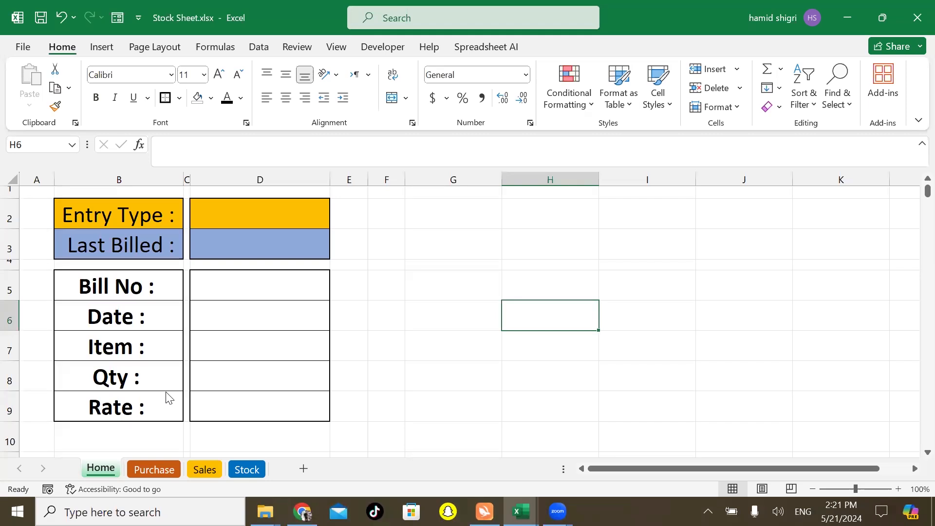
- Examine the Entry Type and Last Billed labels and the empty Last Billed cell on the Home sheet
left_click(106, 215)
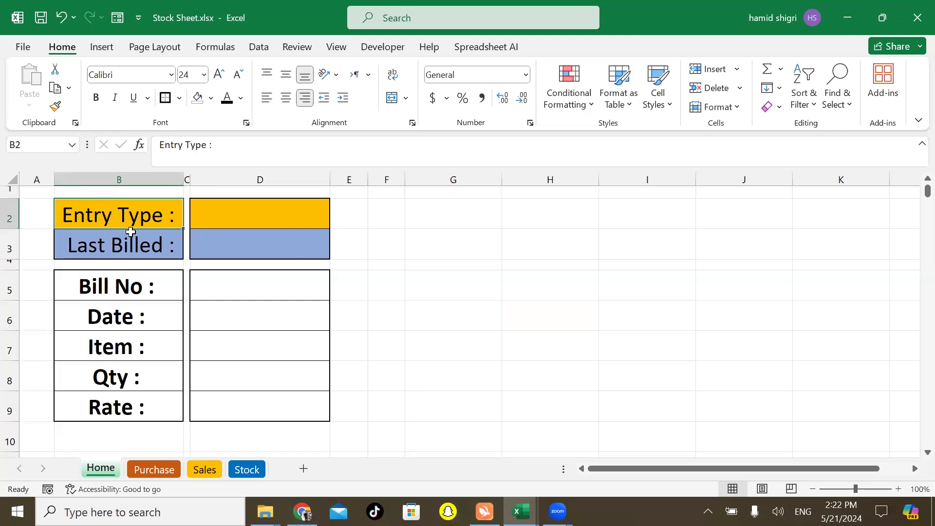
left_click(130, 250)
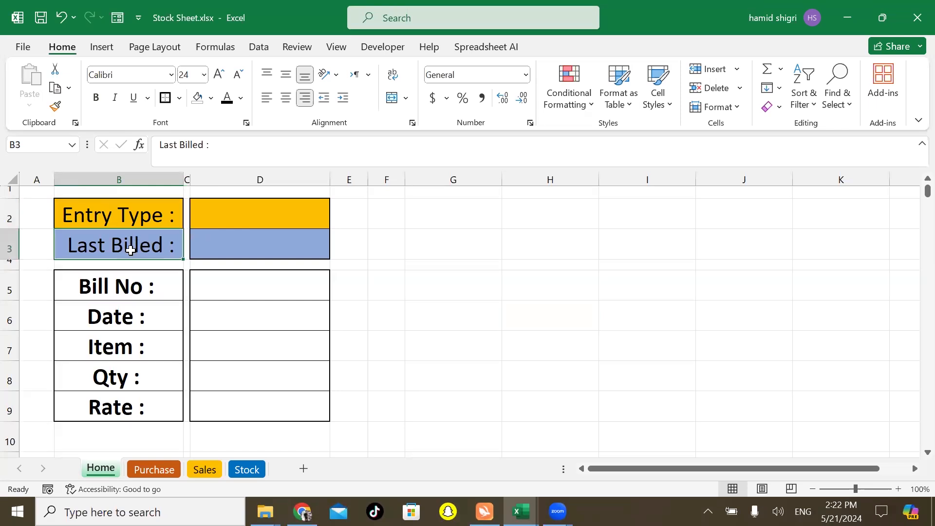
left_click(203, 253)
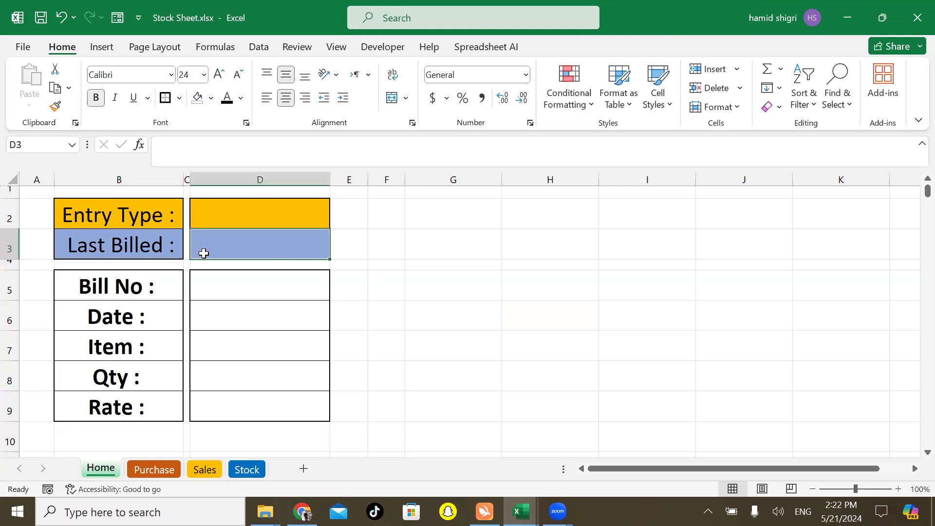
- Add a validation dropdown with the options Purchase and Sales to the Entry Type cell D2 and check its choices
left_click(239, 213)
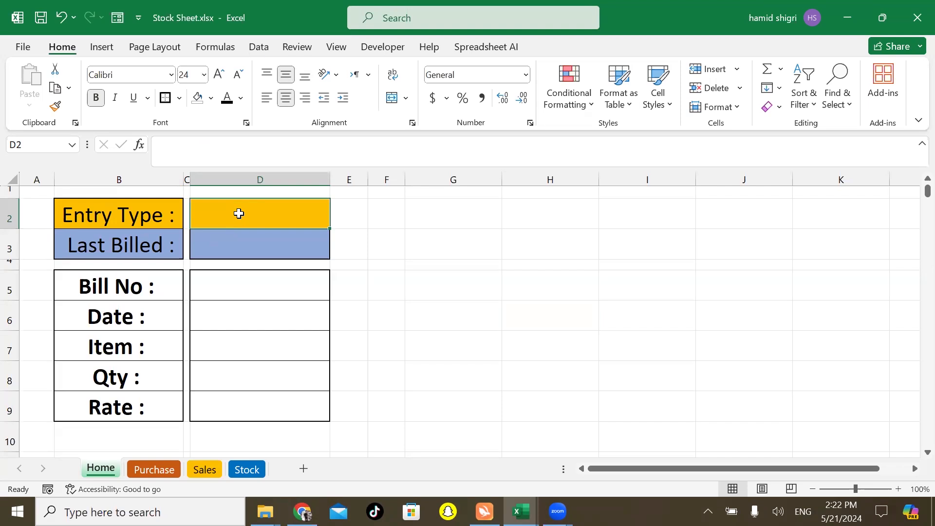
left_click(266, 51)
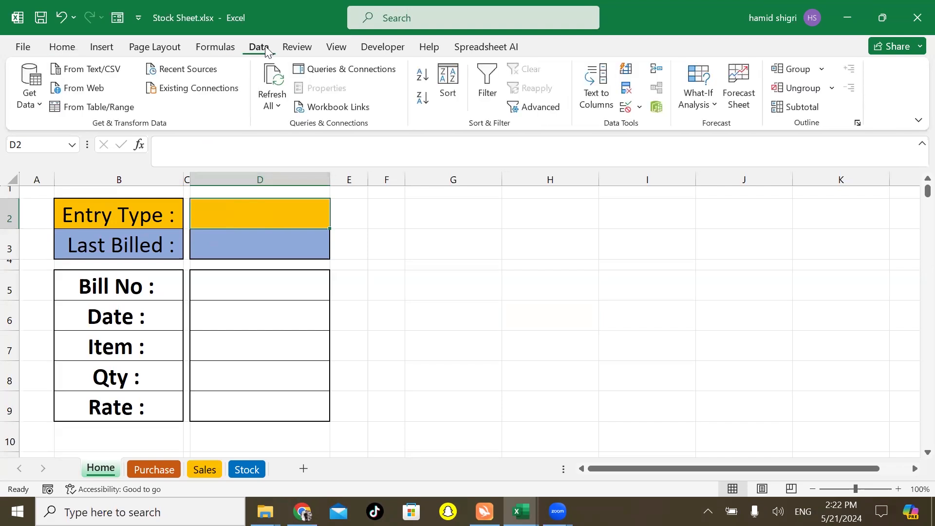
left_click(628, 107)
left_click(403, 194)
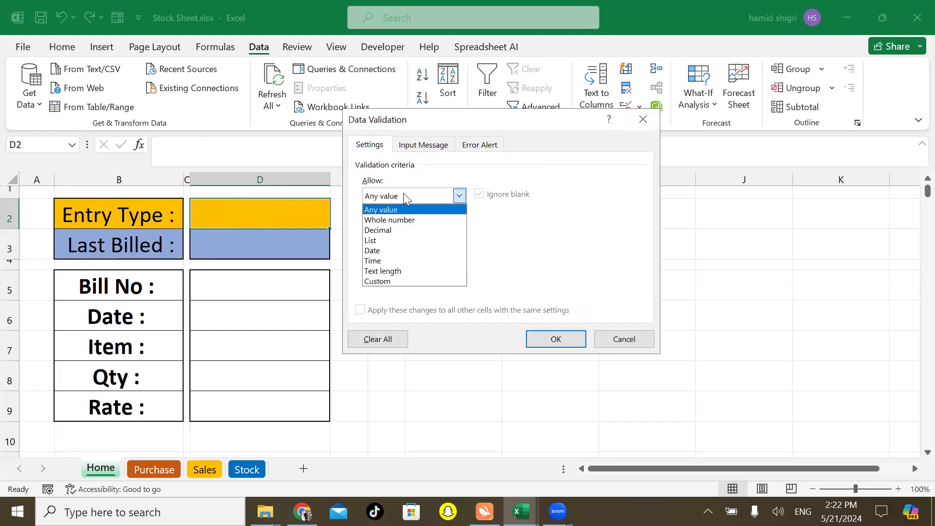
left_click(392, 241)
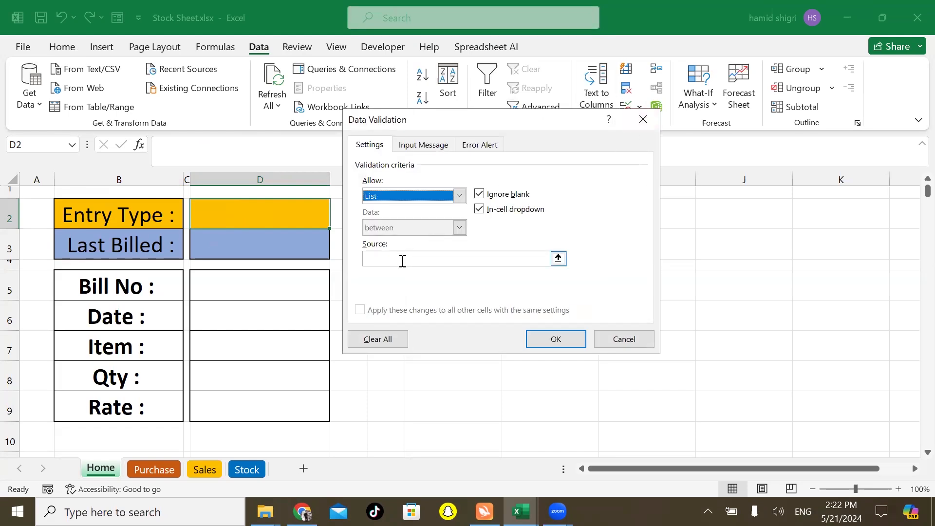
left_click(402, 261)
type("Purc")
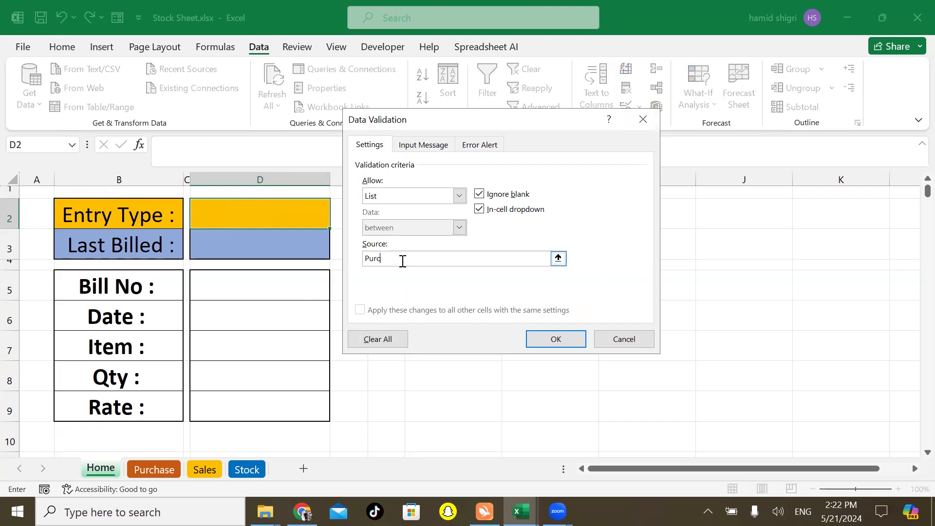
type("hase,Sales")
key("Return")
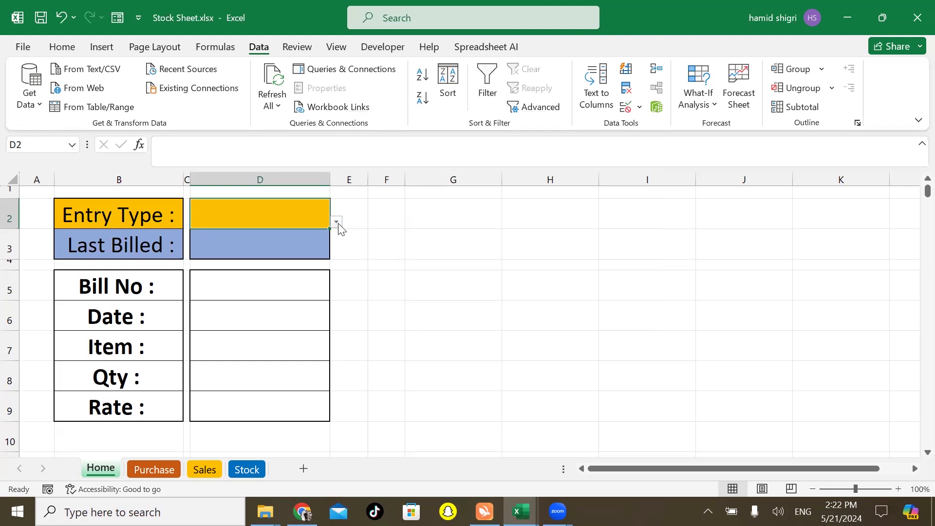
left_click(337, 222)
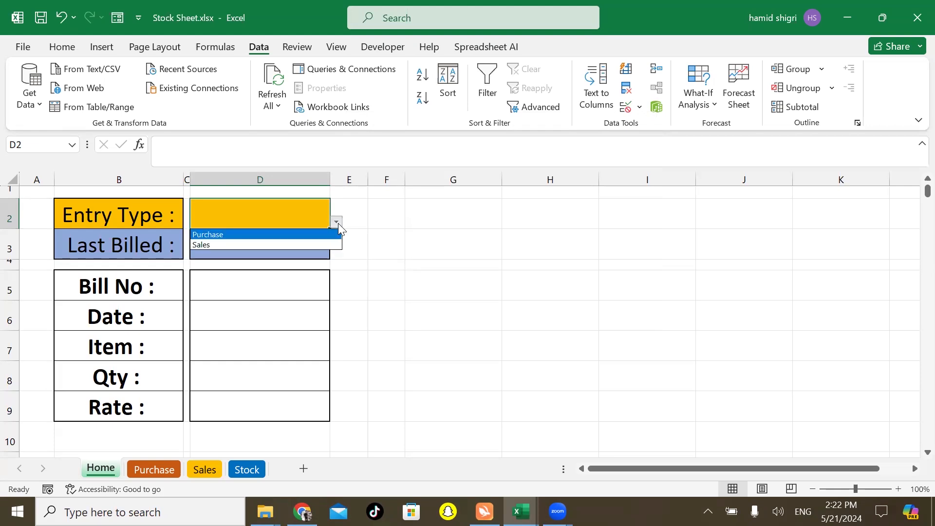
left_click(369, 242)
- Review the empty Last Billed cell and the form labels from Bill No to Rate on the Home sheet
left_click(253, 242)
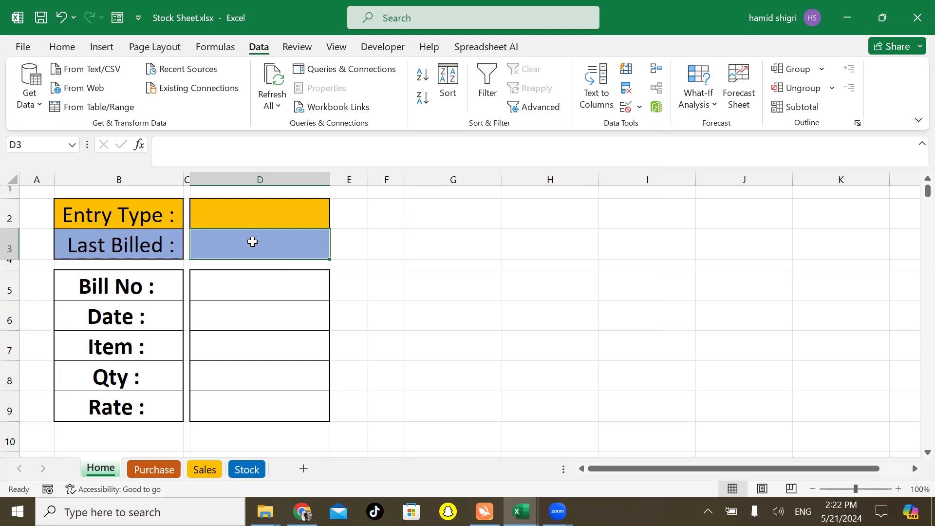
left_click(218, 287)
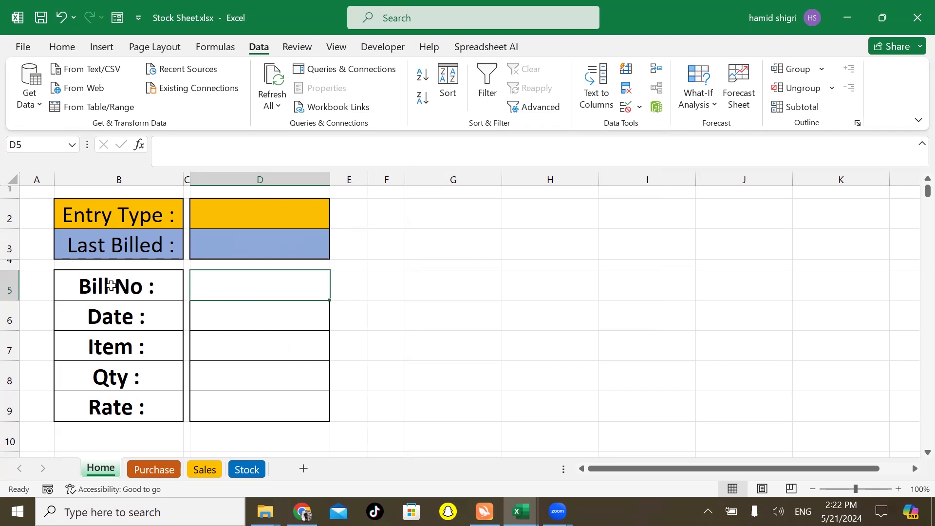
left_click_drag(112, 287, 118, 407)
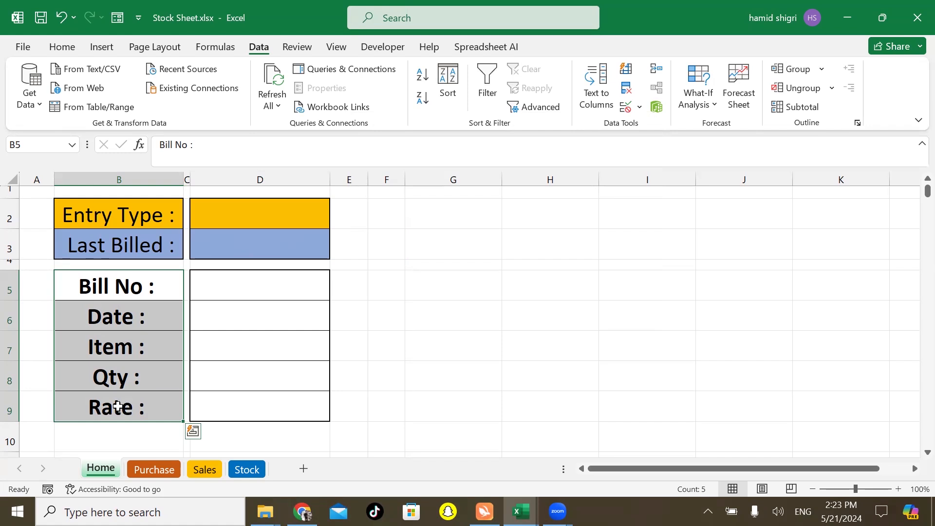
left_click(350, 364)
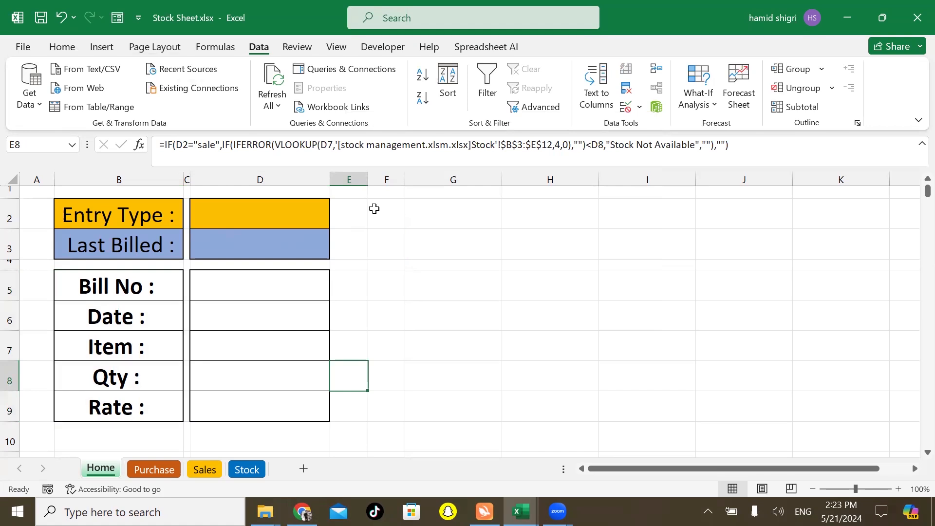
- Draw a rounded rectangle about 1.71" wide and 0.35" high just below the Rate label in row 10
left_click(273, 316)
left_click(71, 50)
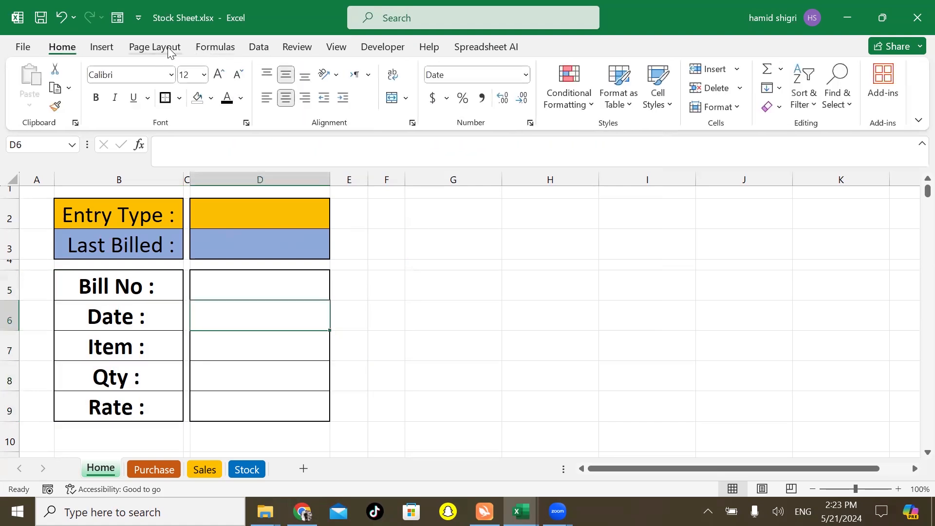
left_click(114, 46)
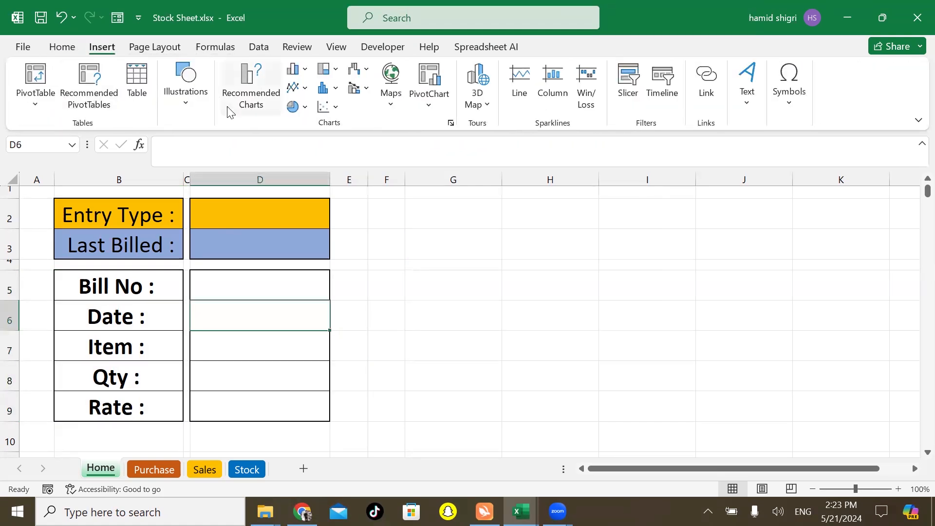
left_click(191, 99)
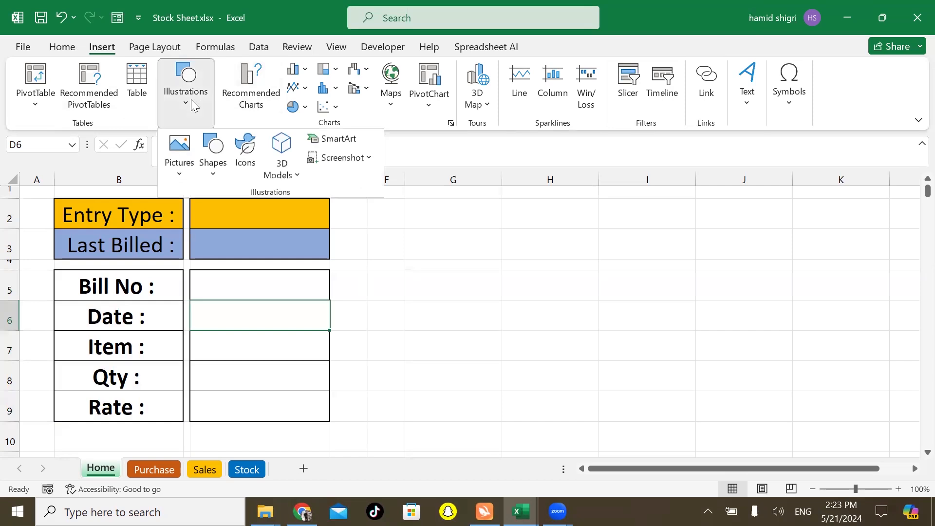
left_click(211, 169)
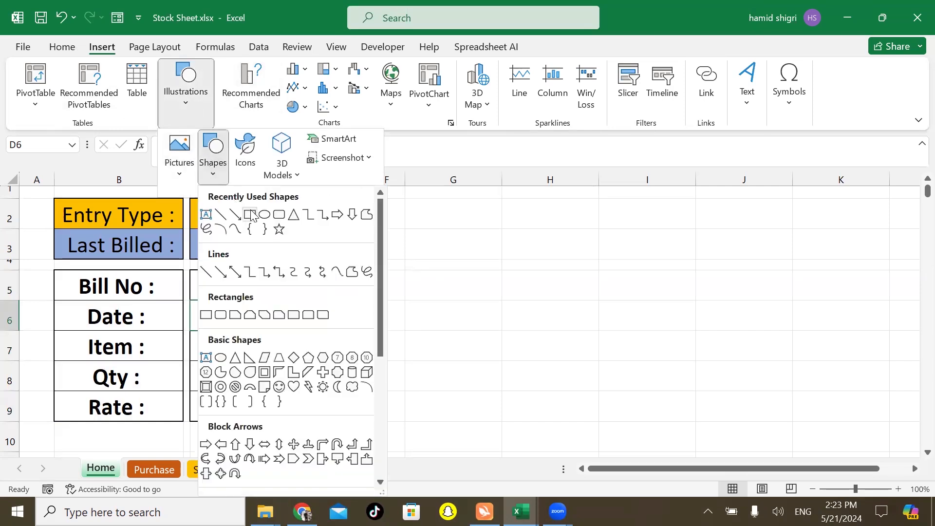
left_click(279, 216)
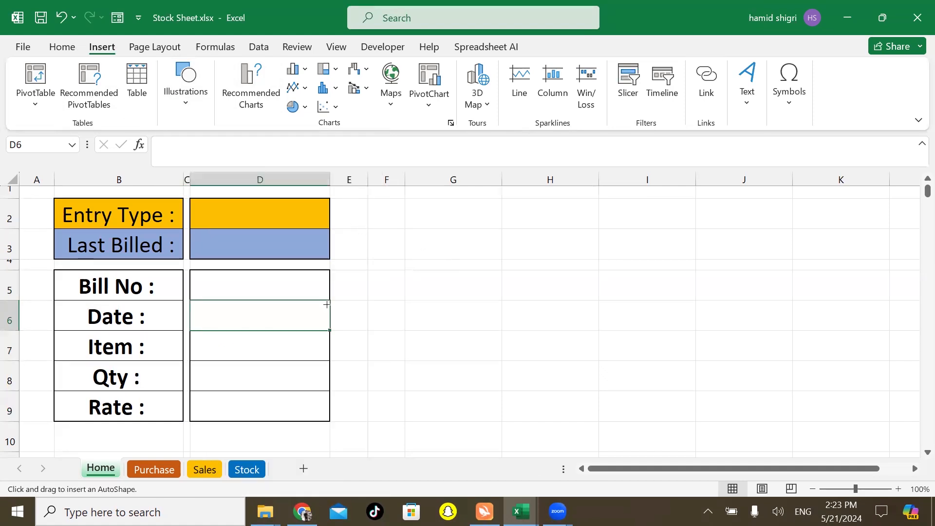
left_click_drag(67, 429, 180, 449)
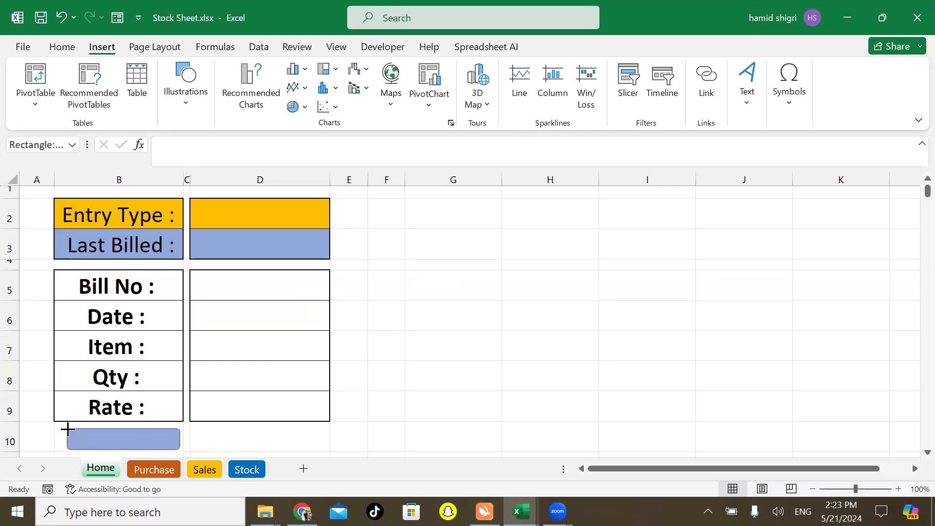
left_click_drag(66, 439, 59, 438)
left_click_drag(119, 428, 120, 424)
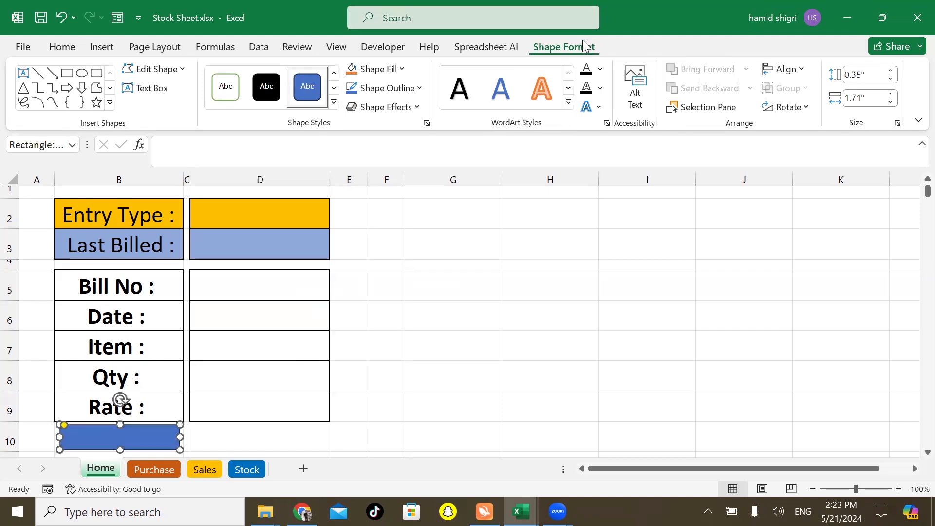
- Fill the rounded rectangle with Orange, Accent 2, Darker 25% and remove its outline
left_click(392, 69)
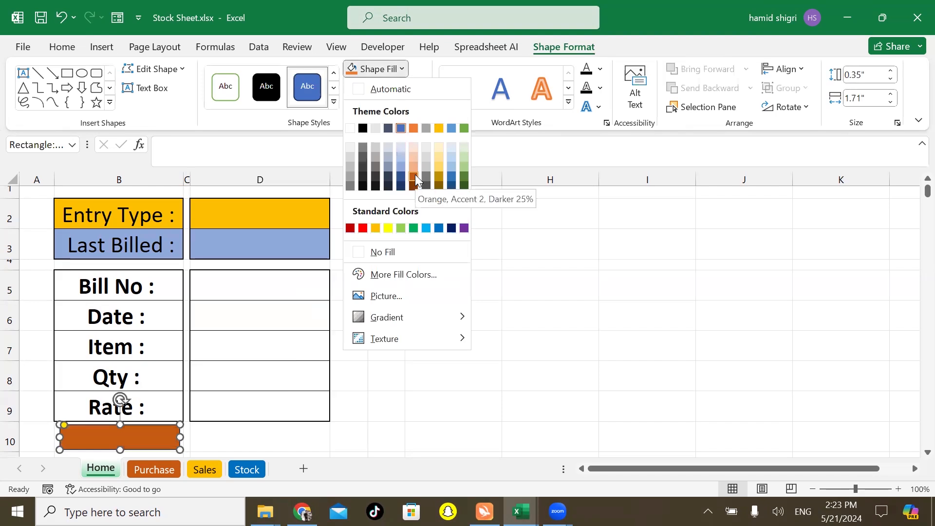
left_click(415, 175)
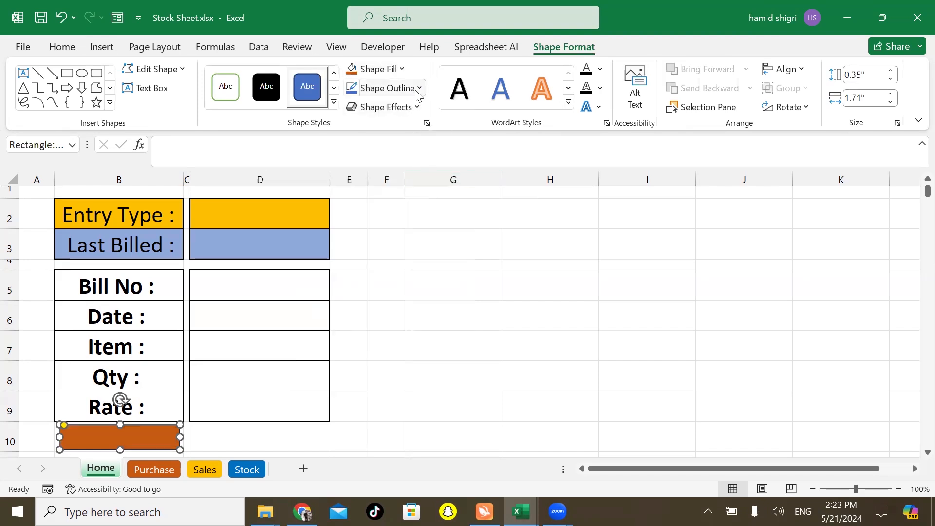
left_click(418, 88)
left_click(382, 271)
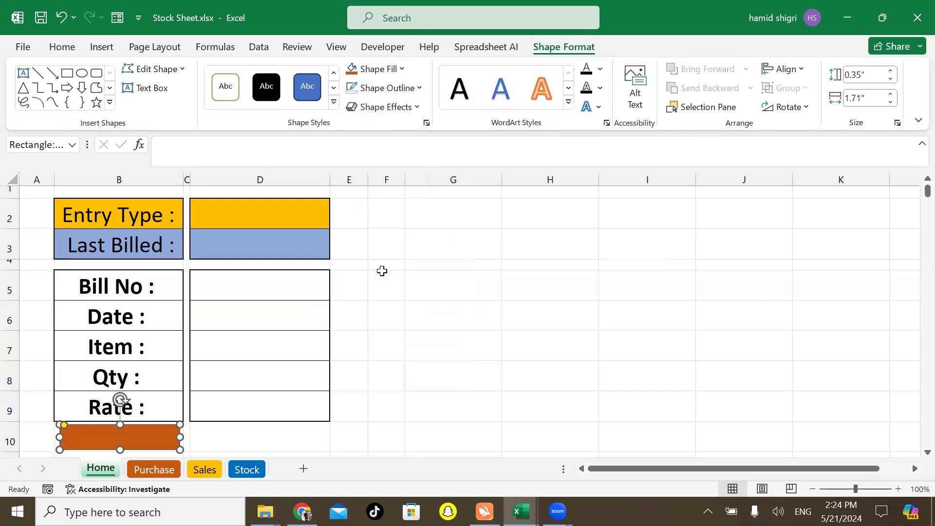
- Label the orange rounded rectangle "Purchase Entry"
key("Return")
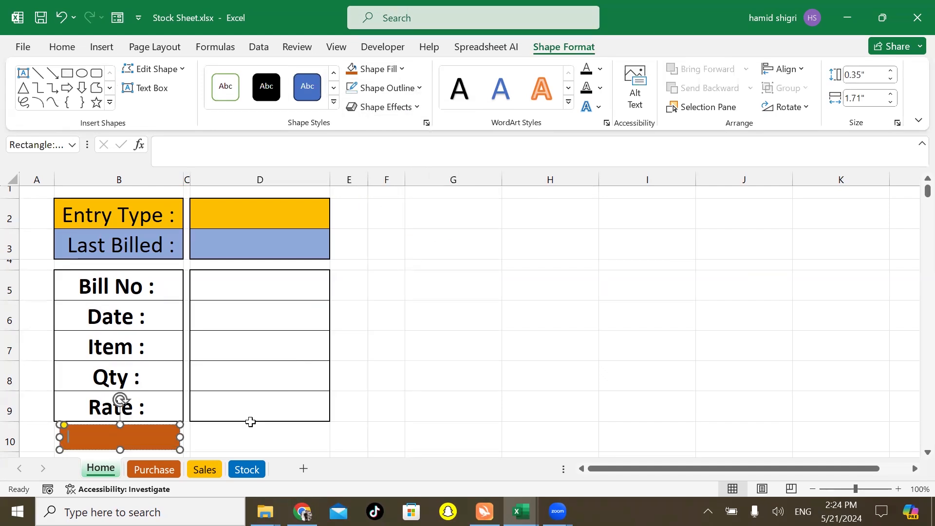
type("Purchase Entry")
left_click(272, 424)
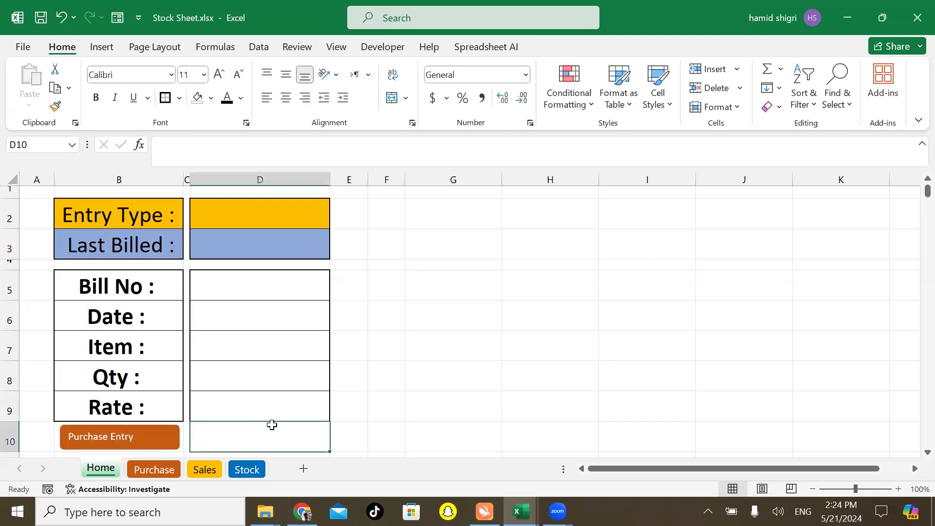
- Centre the Purchase Entry button's text in both directions, make it bold and set its font size to 14
key("ctrl+z")
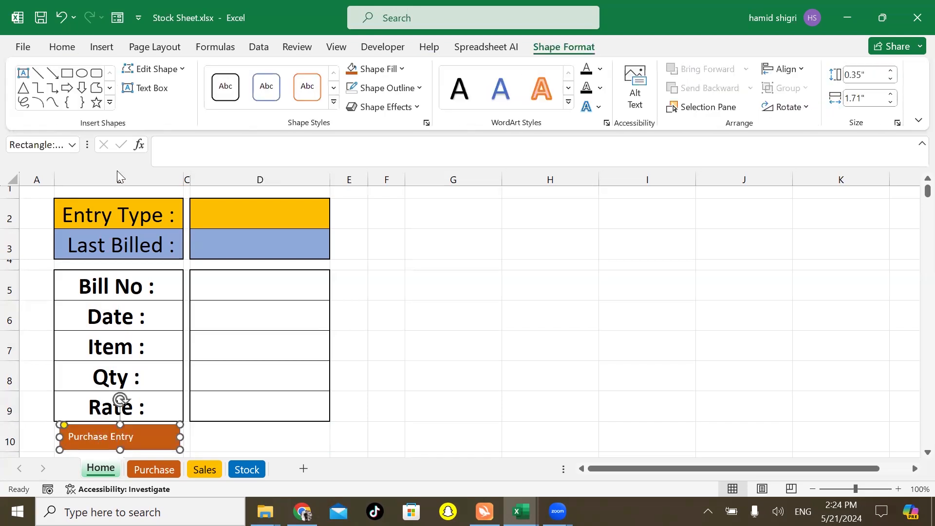
left_click(63, 46)
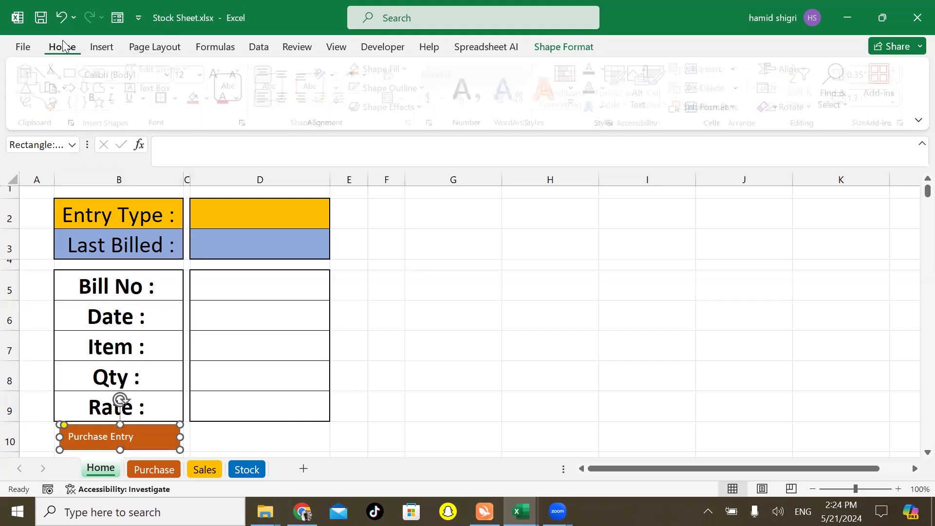
left_click(286, 74)
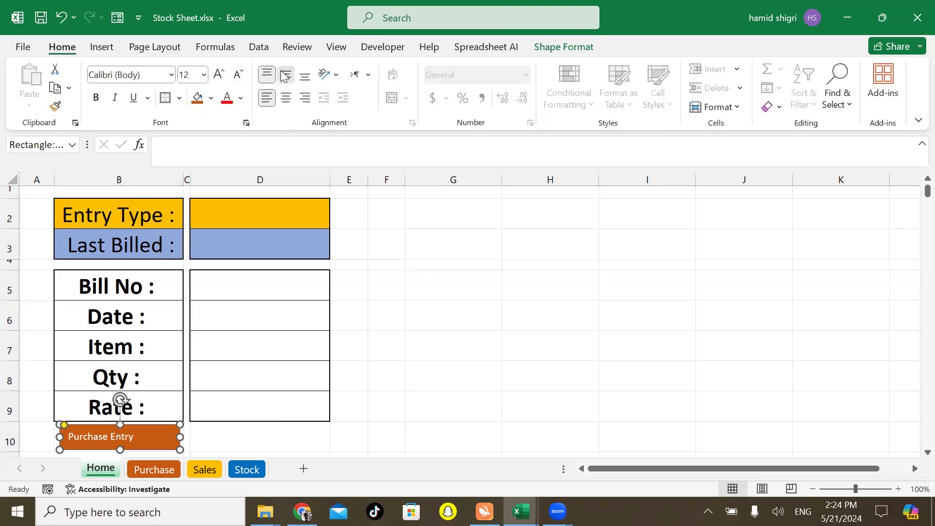
left_click(285, 99)
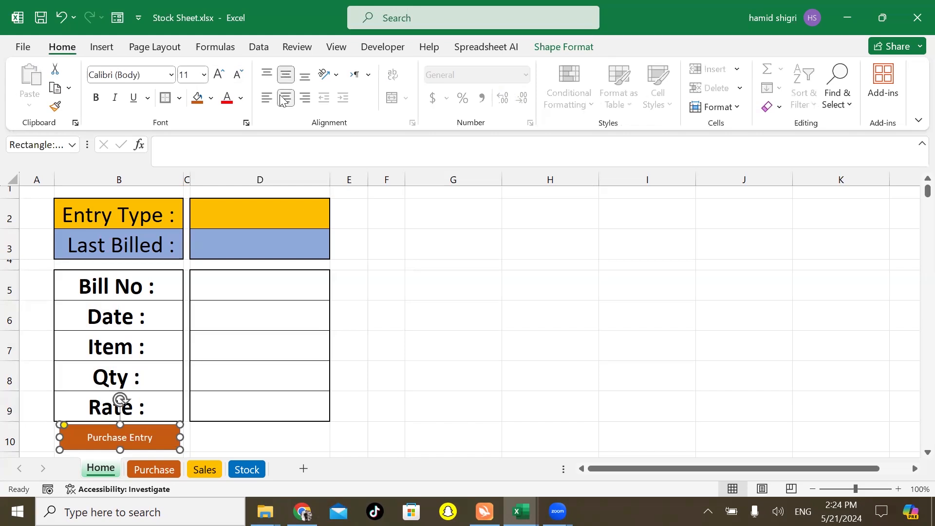
left_click(97, 98)
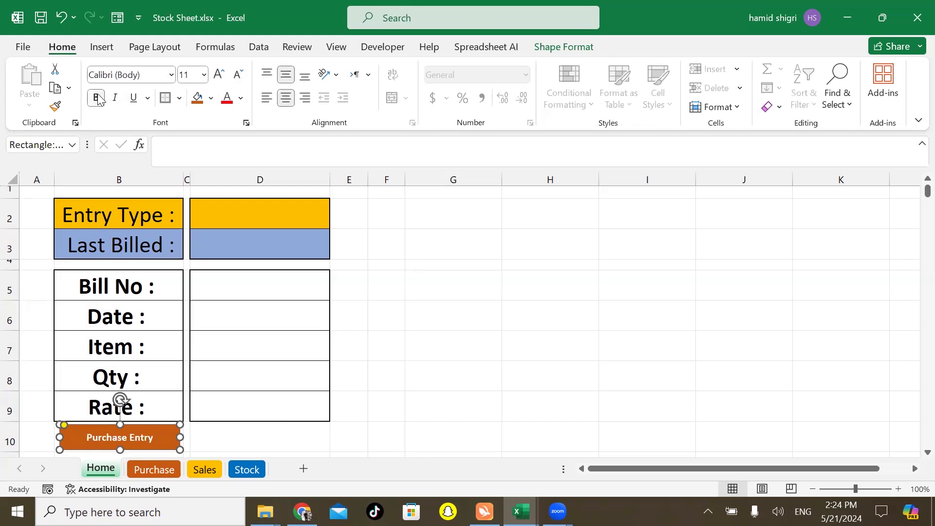
left_click(220, 74)
left_click(221, 74)
left_click(462, 311)
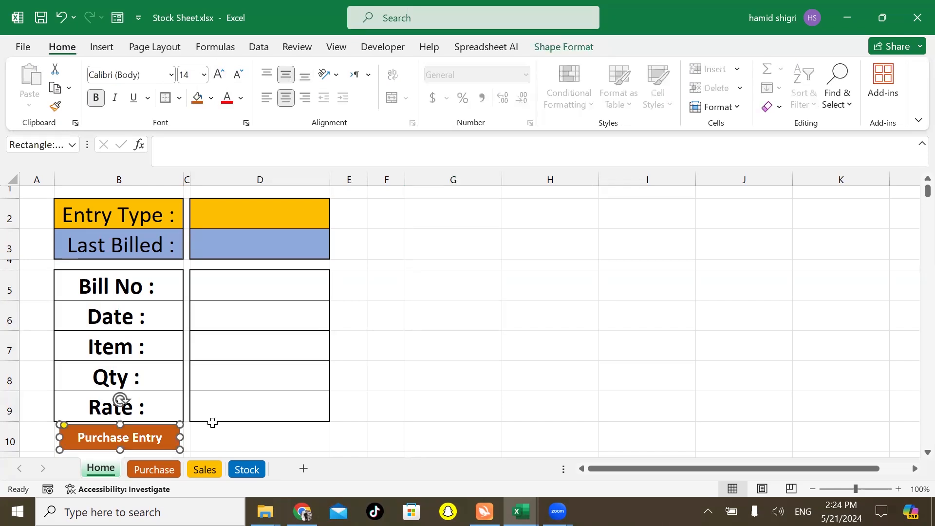
- Duplicate the Purchase Entry button beneath the form's column D cells and relabel the copy "Sales Entry"
left_click_drag(120, 437, 259, 437)
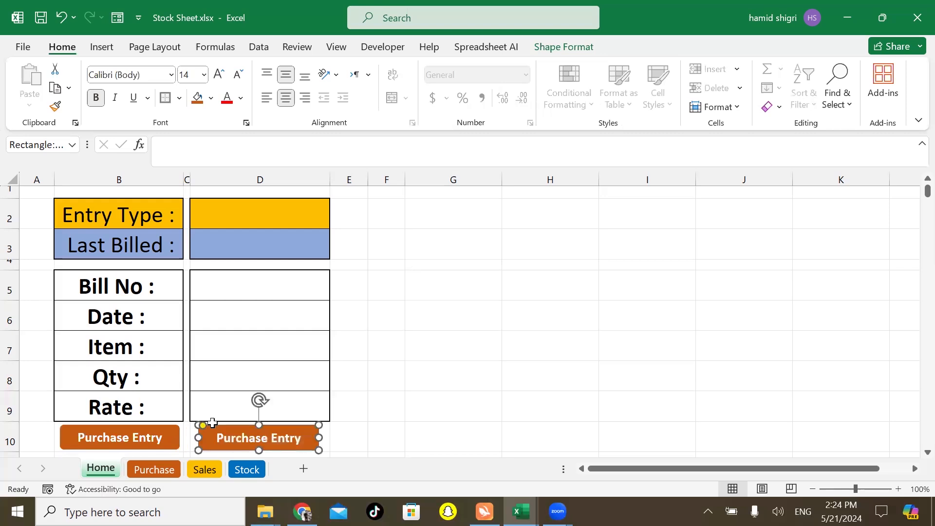
key("Return")
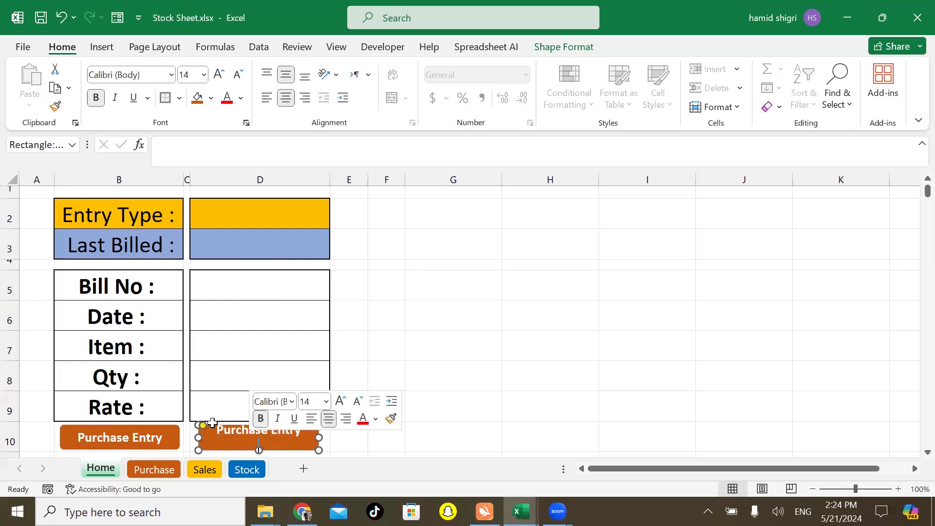
key("BackSpace")
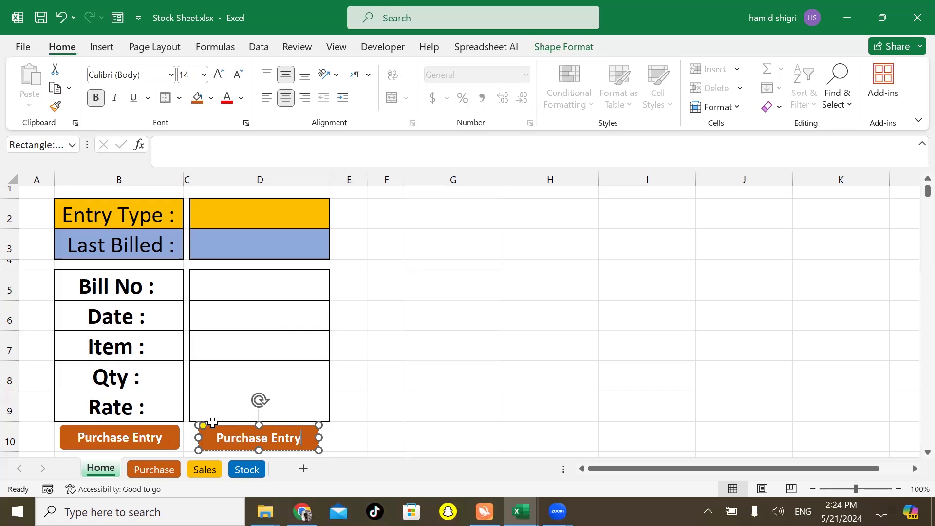
key("Home")
key("ctrl+shift+Right")
type("Sales")
key("Escape")
key("Tab")
key("Return")
key("Escape")
key("Escape")
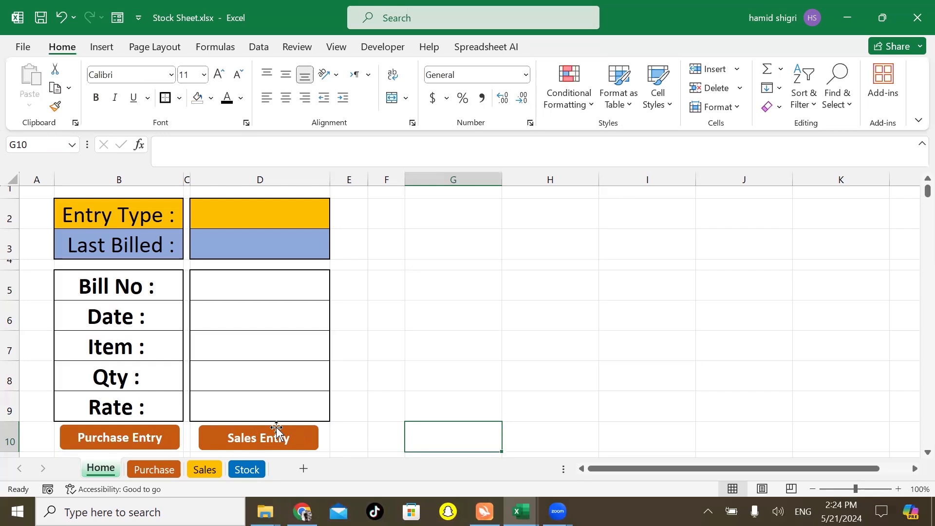
- Convert B3:F5 on the Purchase sheet into a table with headers and turn off its banded rows
key("ctrl+Page_Down")
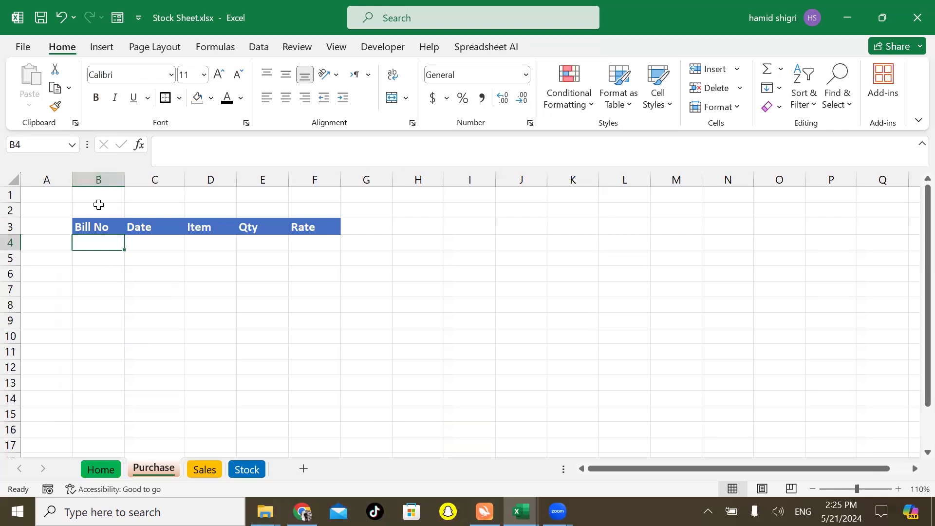
left_click(91, 227)
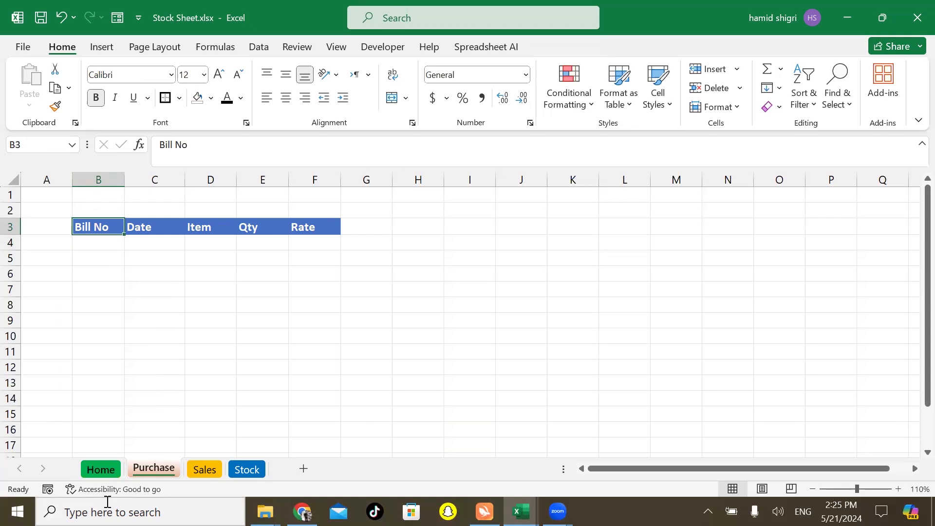
left_click(90, 470)
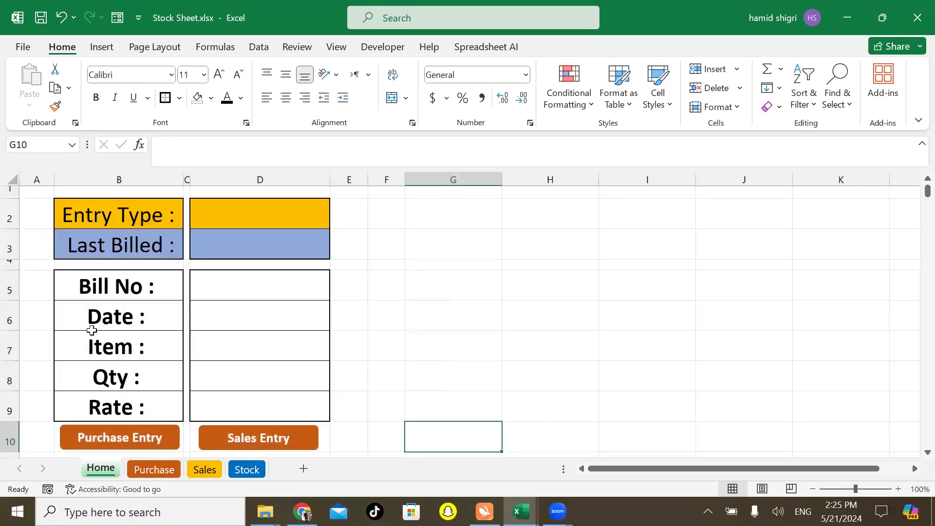
left_click(116, 428)
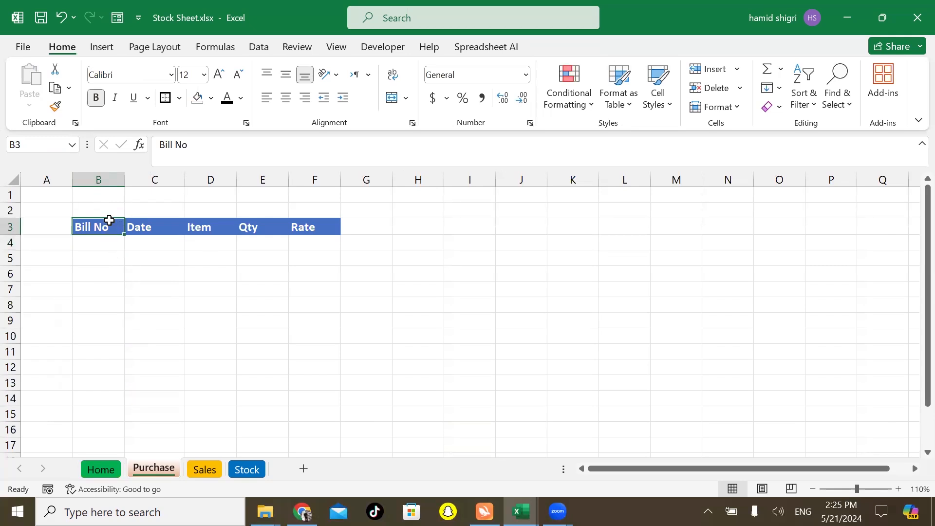
left_click_drag(104, 226, 310, 258)
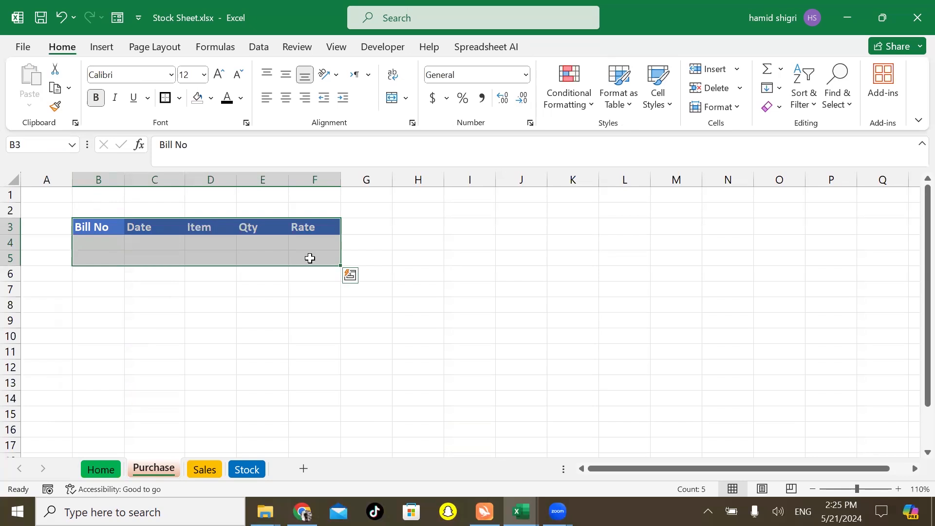
key("ctrl+t")
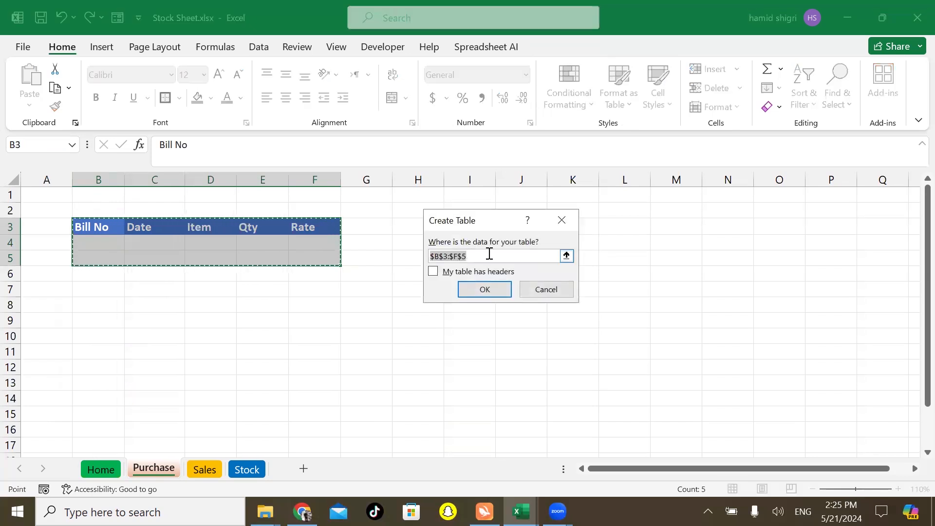
left_click(434, 272)
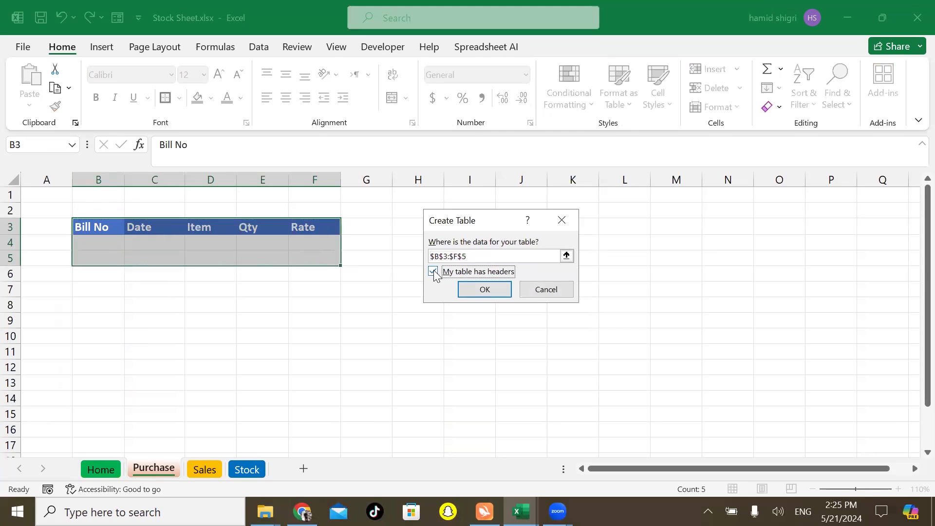
left_click(471, 287)
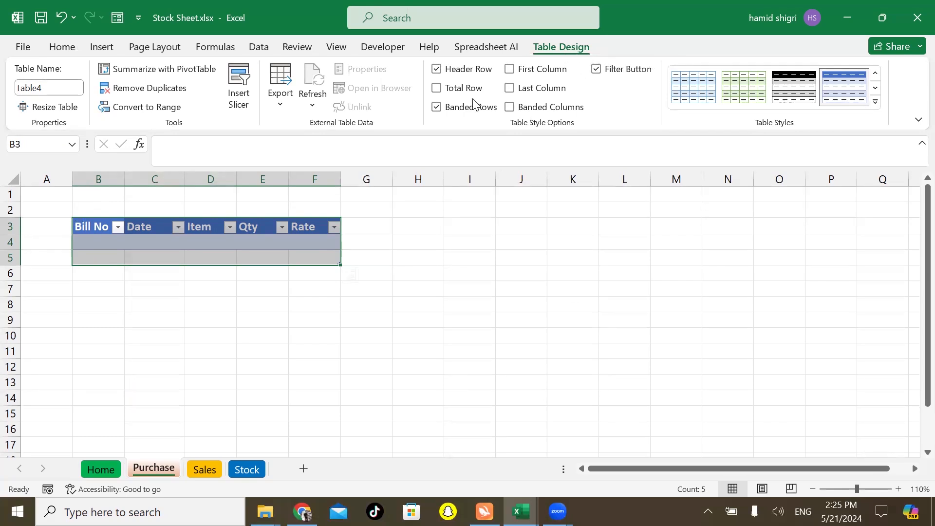
left_click(437, 107)
- Merge and centre cells B1:F2 above the Purchase sheet's table
left_click(62, 47)
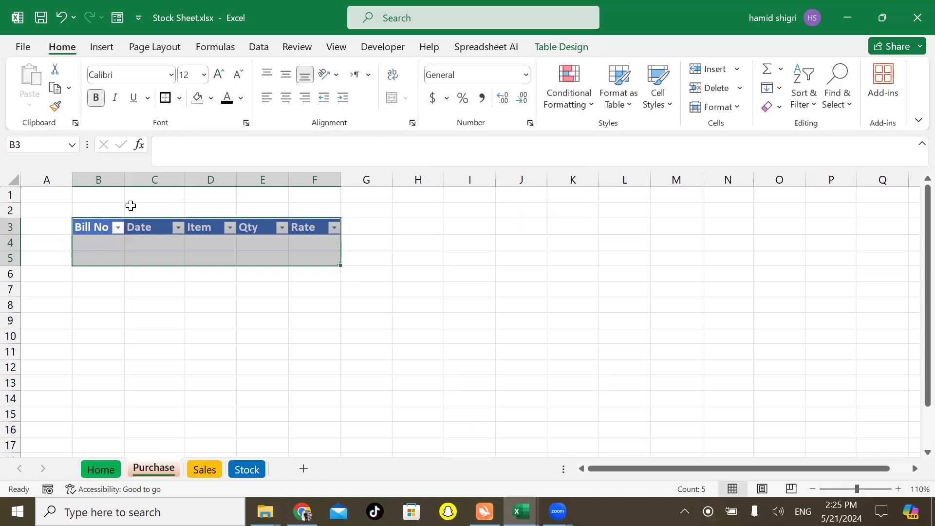
left_click_drag(99, 191, 307, 204)
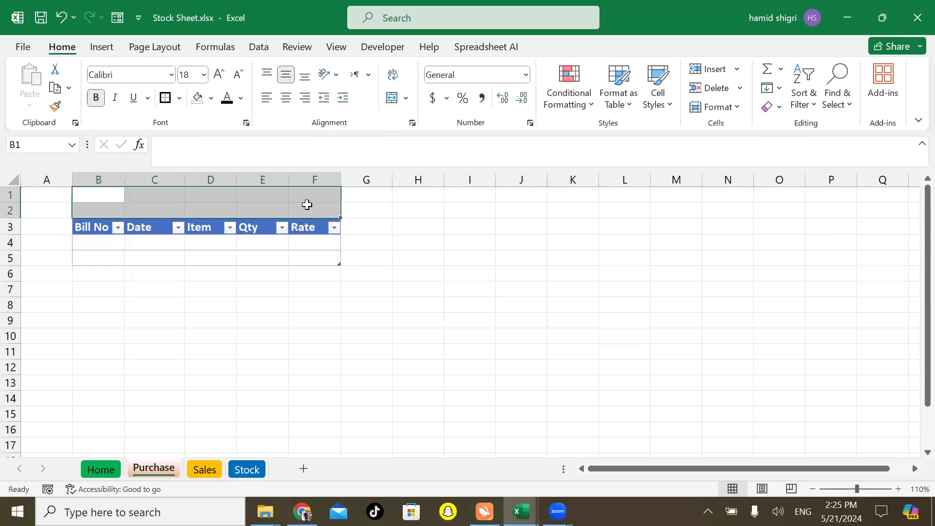
key("alt")
key("m")
key("alt")
key("alt")
key("h")
key("m")
key("c")
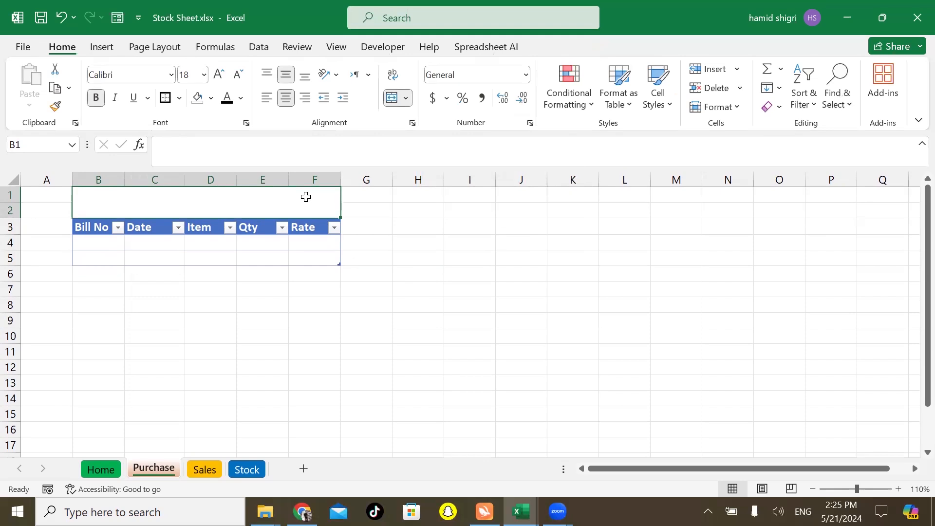
- Enter the title "Purchase Entry" in the merged cell above the table
type("Pu")
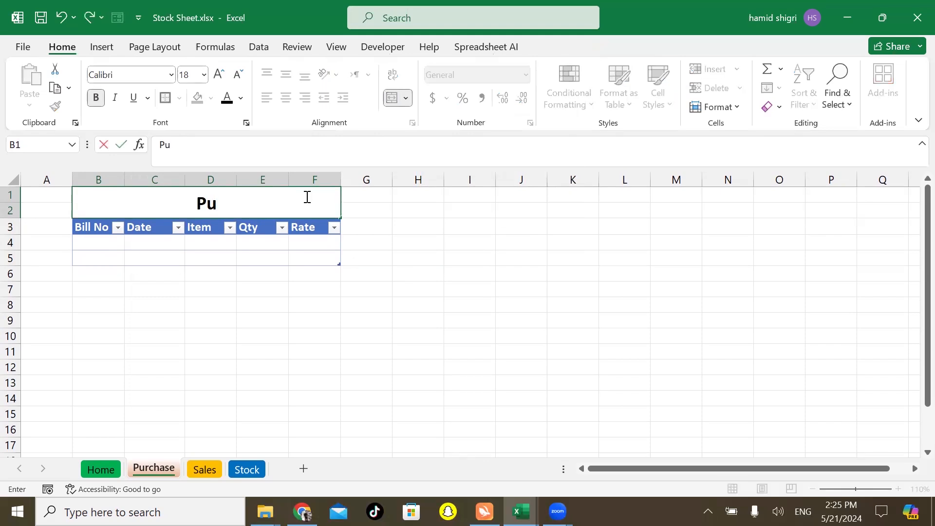
type("rcha")
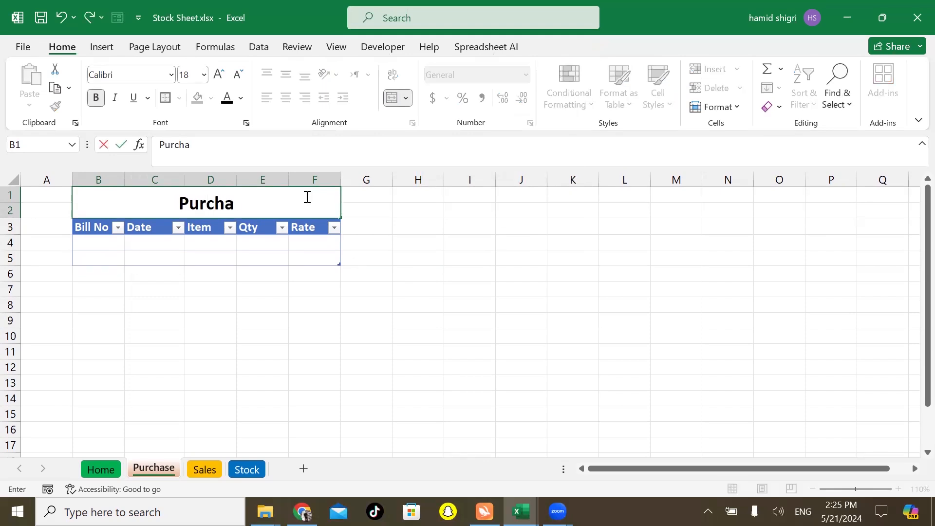
type("se Entry")
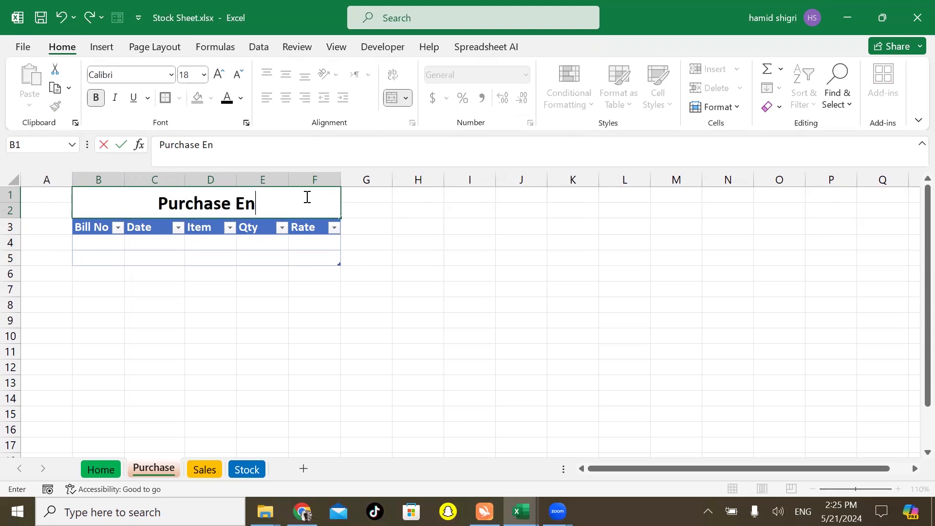
key("Return")
type("\\")
key("Left")
key("ctrl+z")
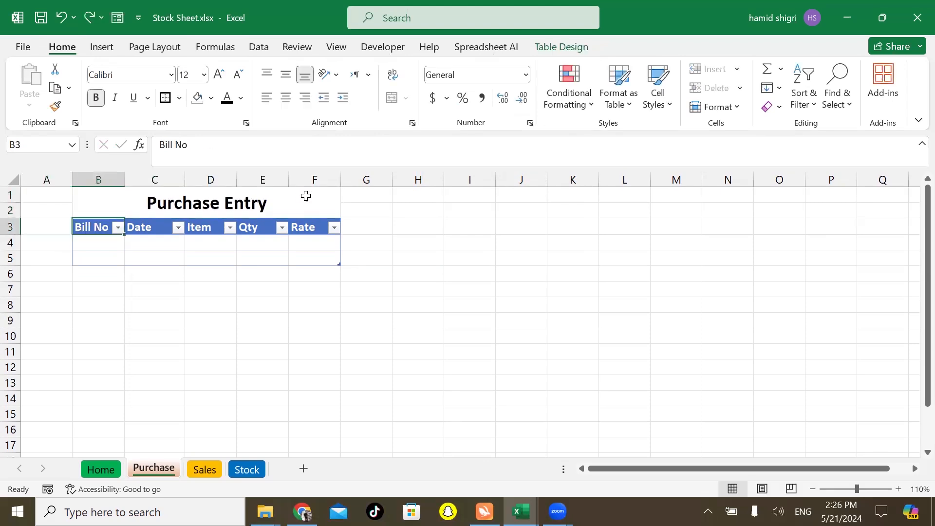
- Fill the Purchase Entry title cell with Orange, Accent 2, Darker 25%
left_click(306, 195)
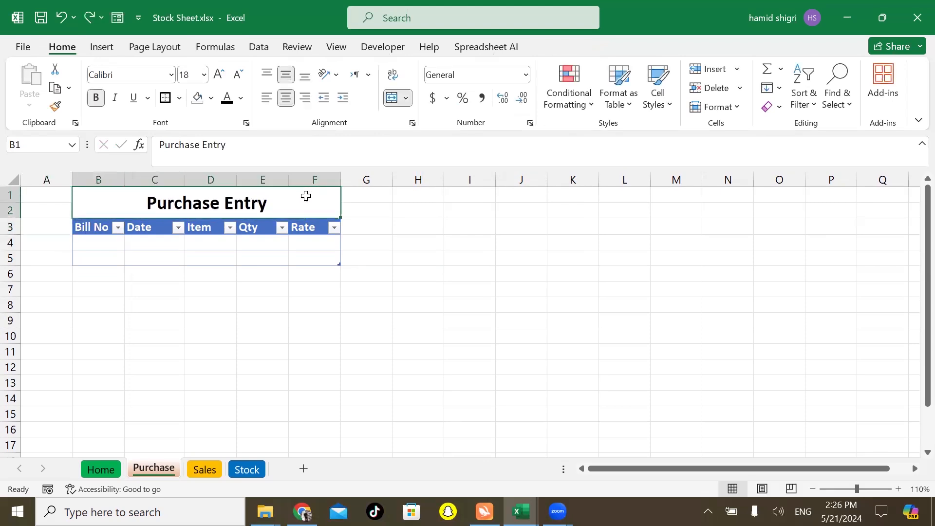
left_click(211, 98)
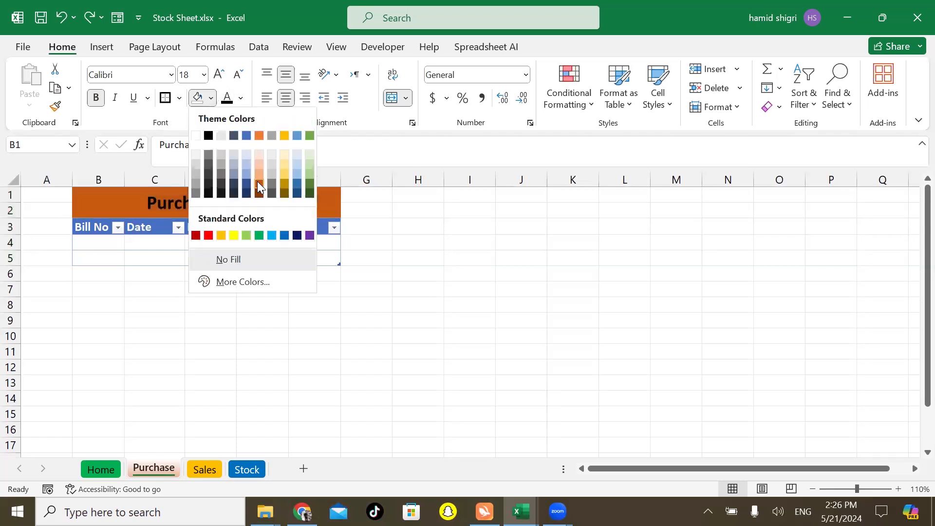
left_click(258, 182)
left_click(174, 289)
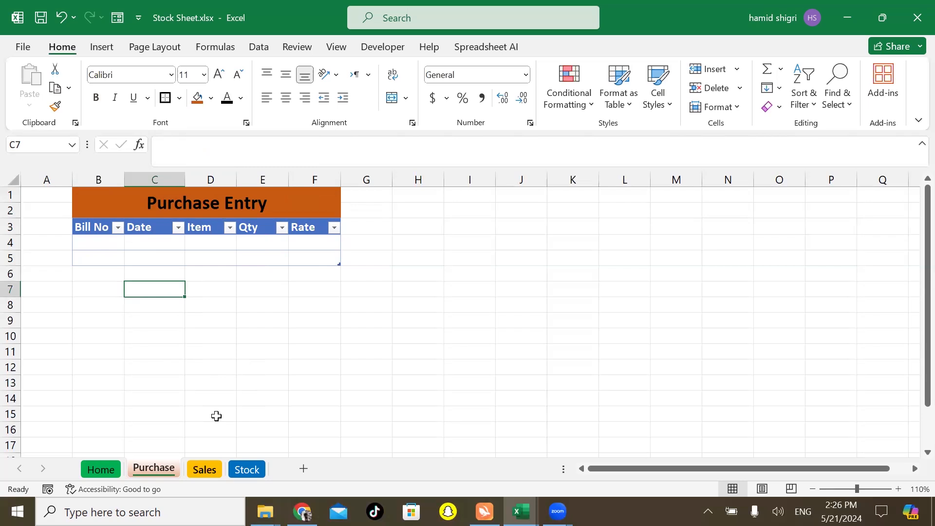
- Convert B3:F5 on the Sales sheet into a table with headers and turn off its banded rows
key("ctrl+Page_Down")
left_click_drag(94, 232, 351, 261)
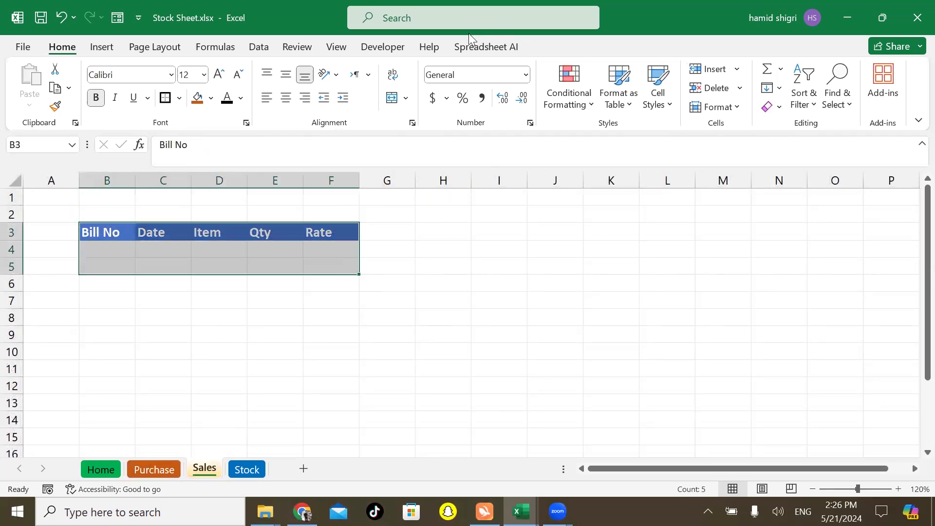
key("ctrl+t")
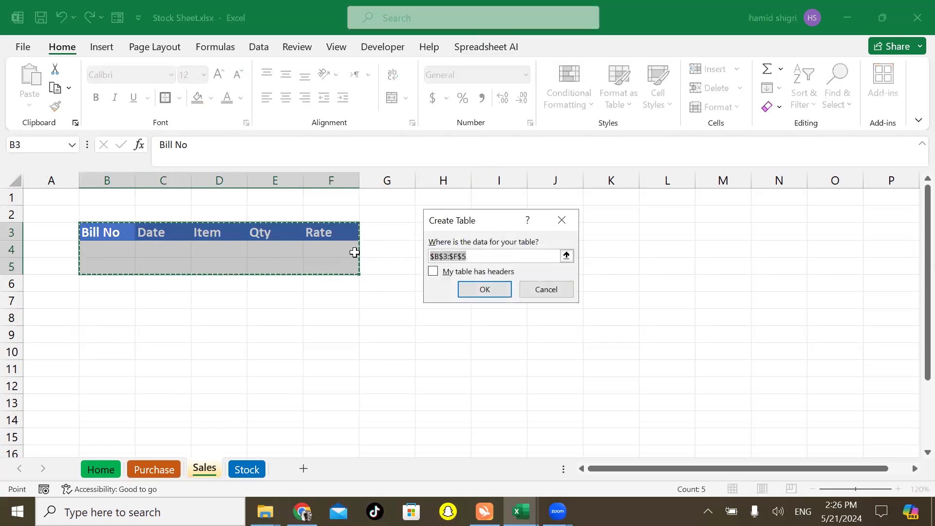
left_click(433, 271)
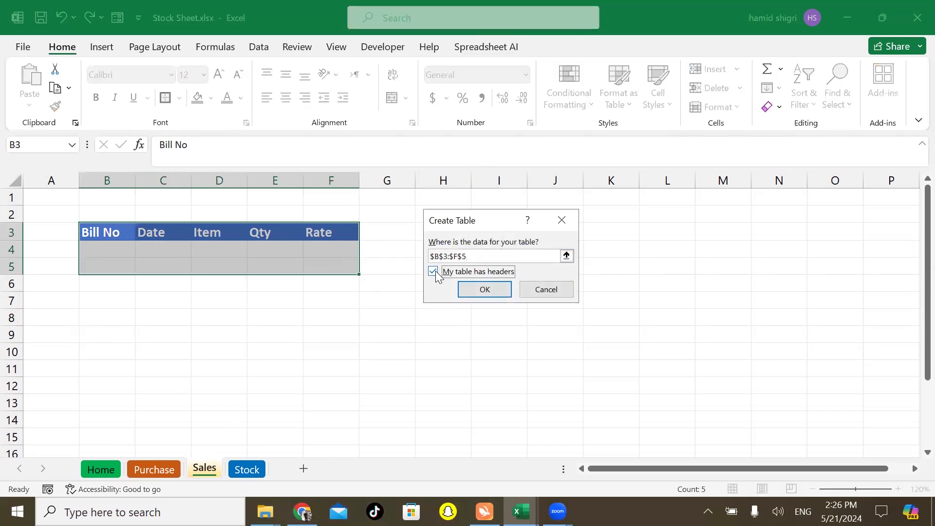
left_click(484, 290)
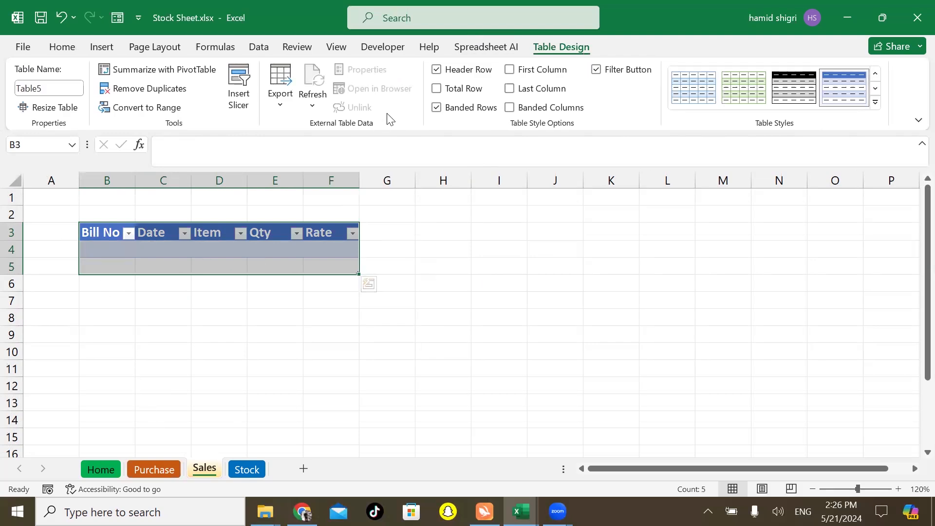
left_click(437, 108)
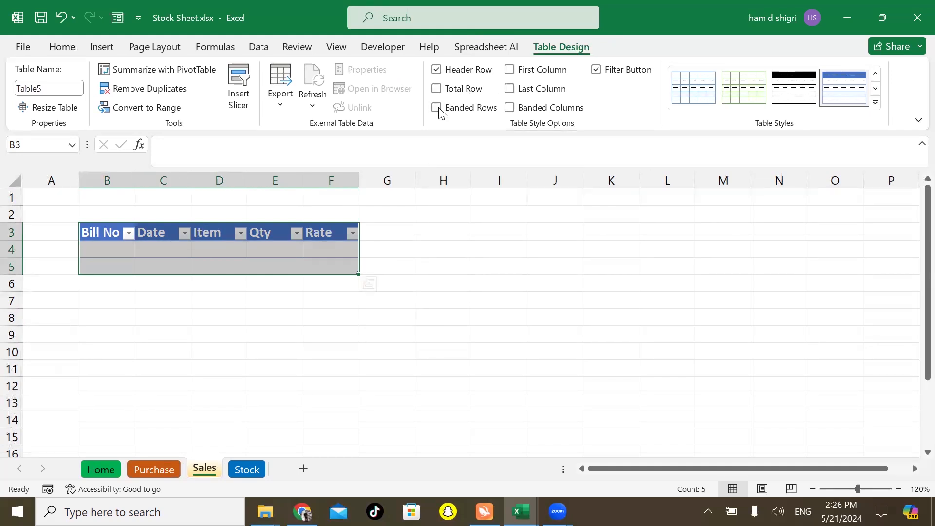
- Merge and centre B1:F2 above the Sales sheet's table and title it "Sales Entry"
left_click(72, 48)
left_click_drag(107, 193, 332, 216)
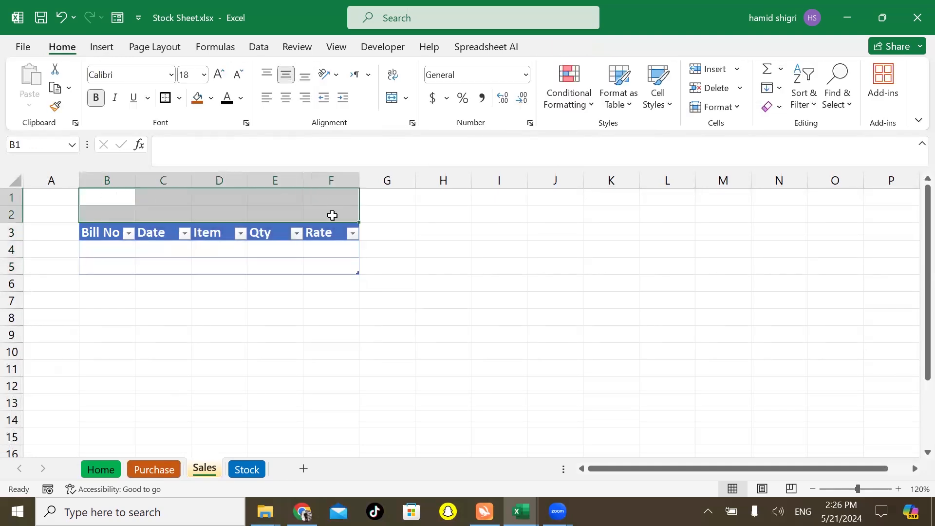
key("alt+h")
key("m")
key("c")
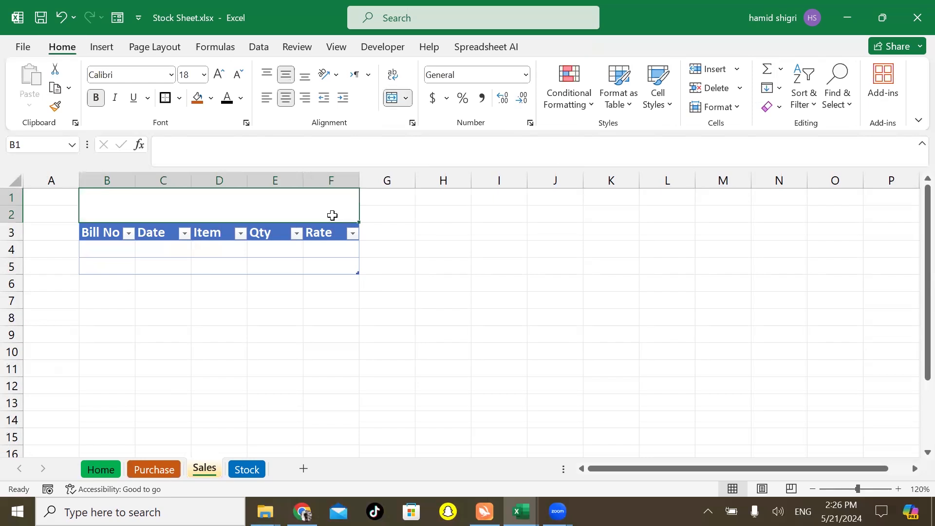
type("Sal")
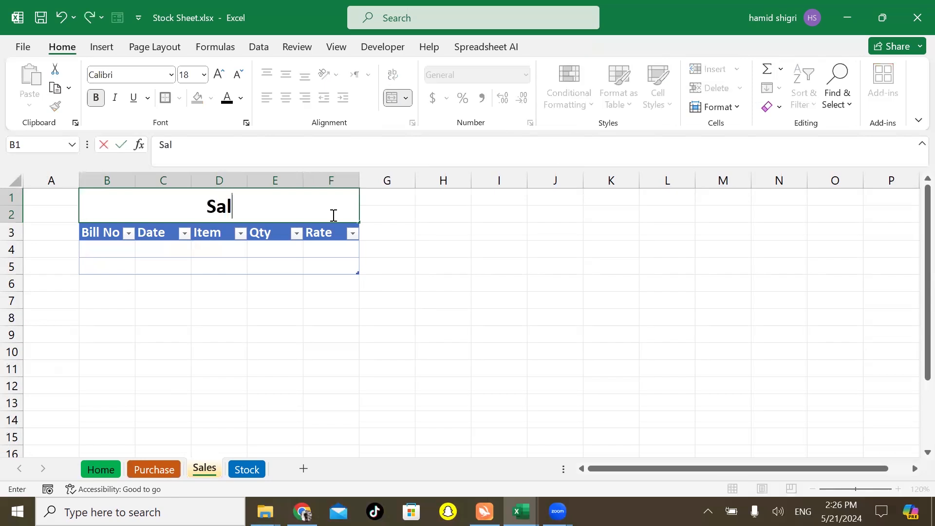
type("es Entry")
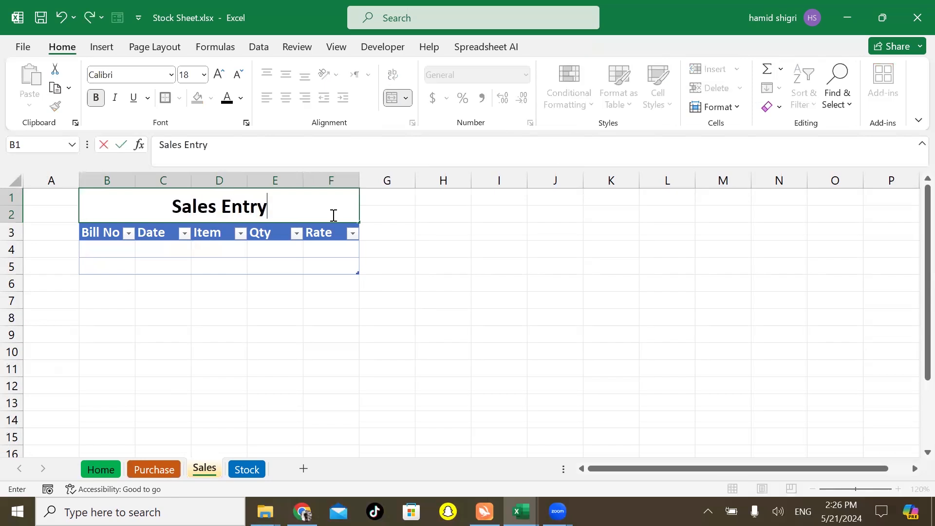
key("Return")
- Fill the Sales Entry title cell with the same dark orange and set its text colour to white
left_click(332, 215)
left_click(201, 99)
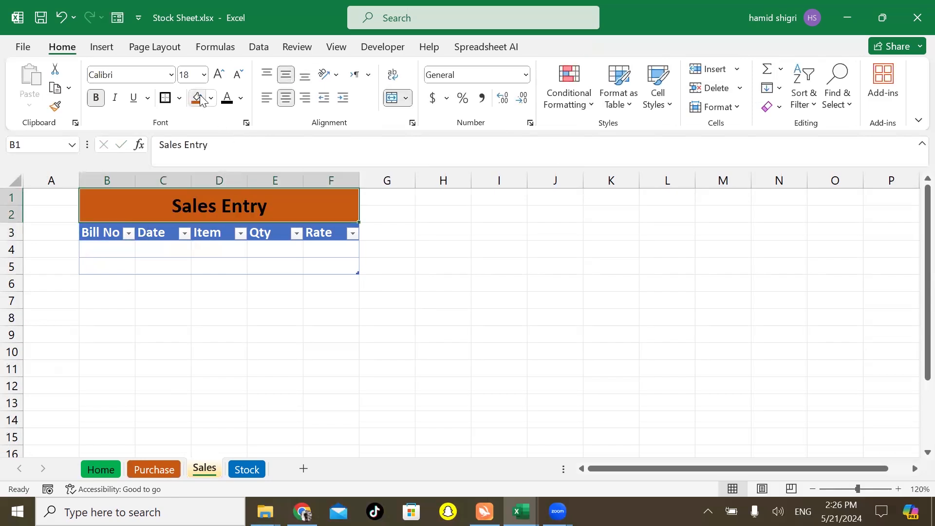
left_click(172, 336)
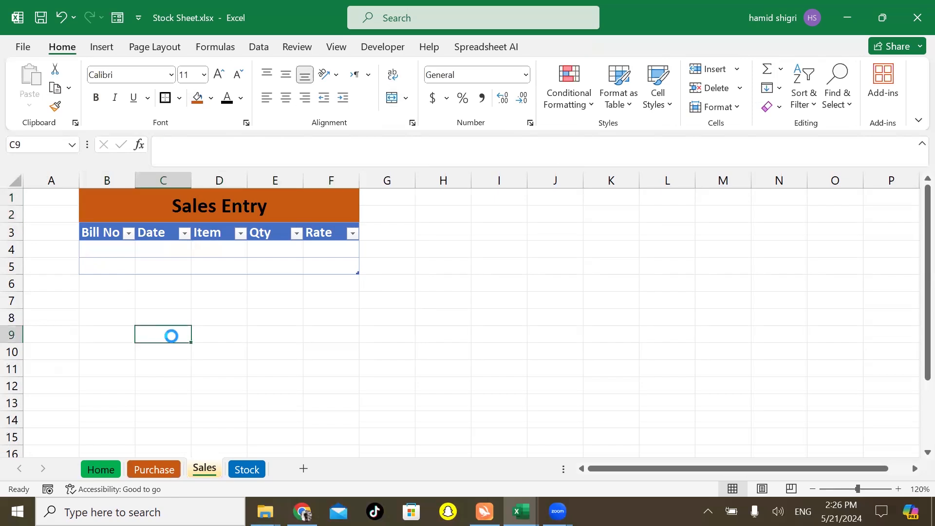
left_click(188, 202)
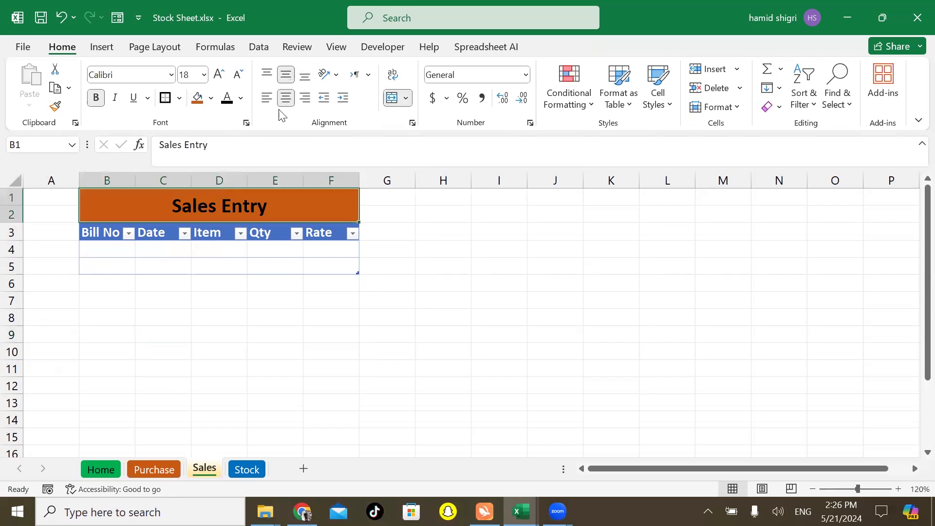
left_click(240, 98)
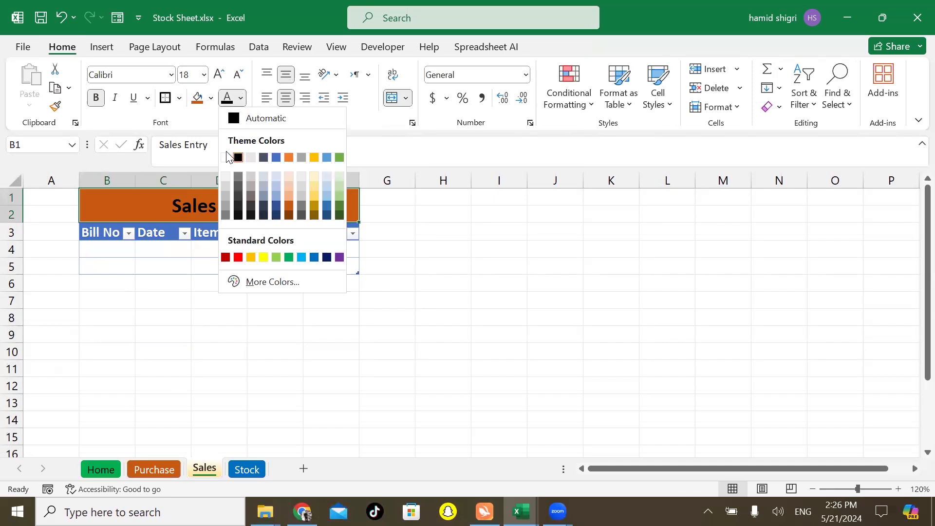
left_click(226, 157)
left_click(455, 245)
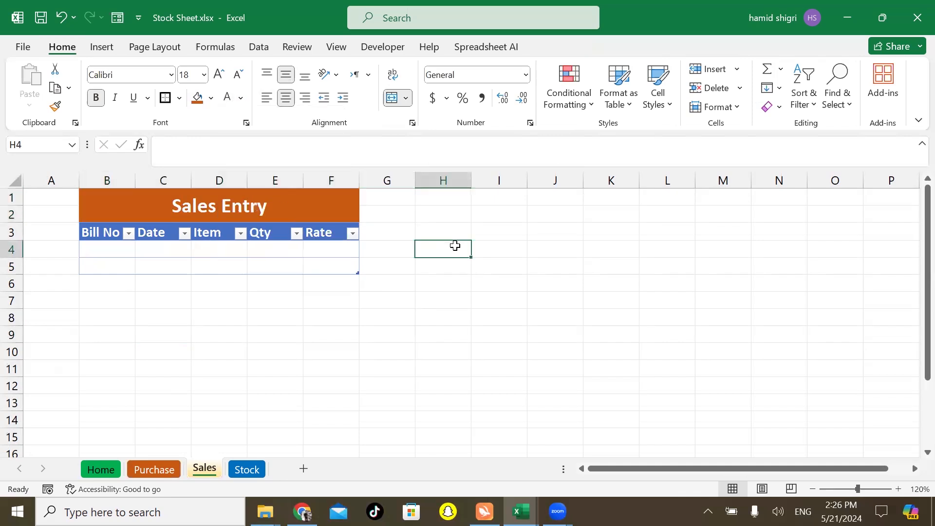
- Set the text colour of the Purchase sheet's title to white
key("ctrl+Page_Up")
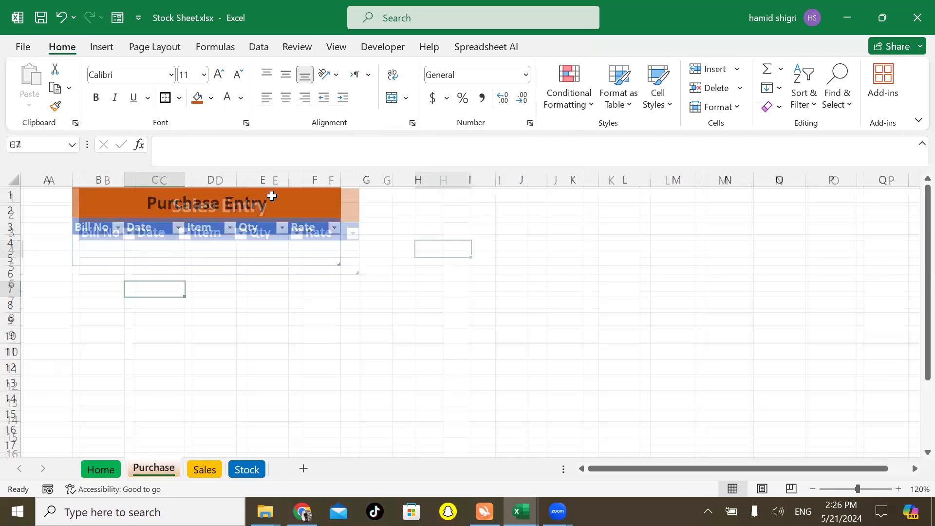
left_click(226, 200)
left_click(226, 98)
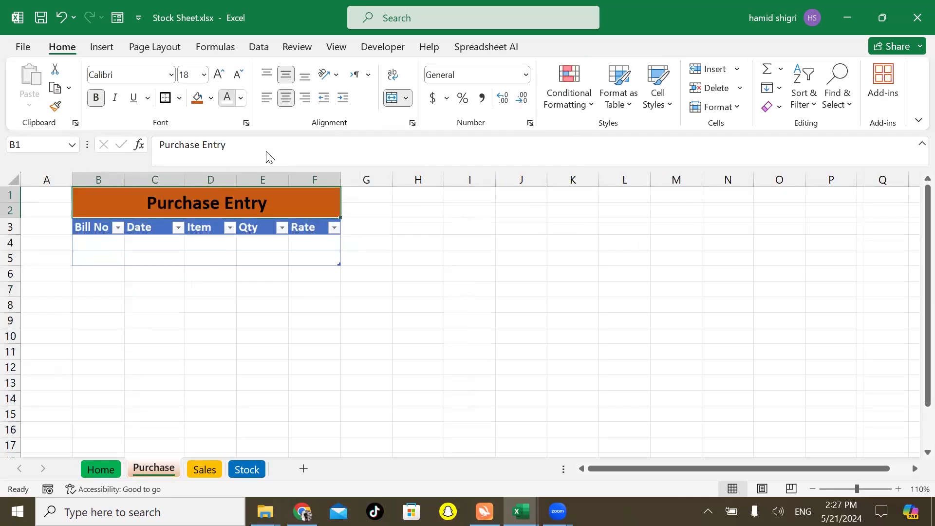
left_click(419, 272)
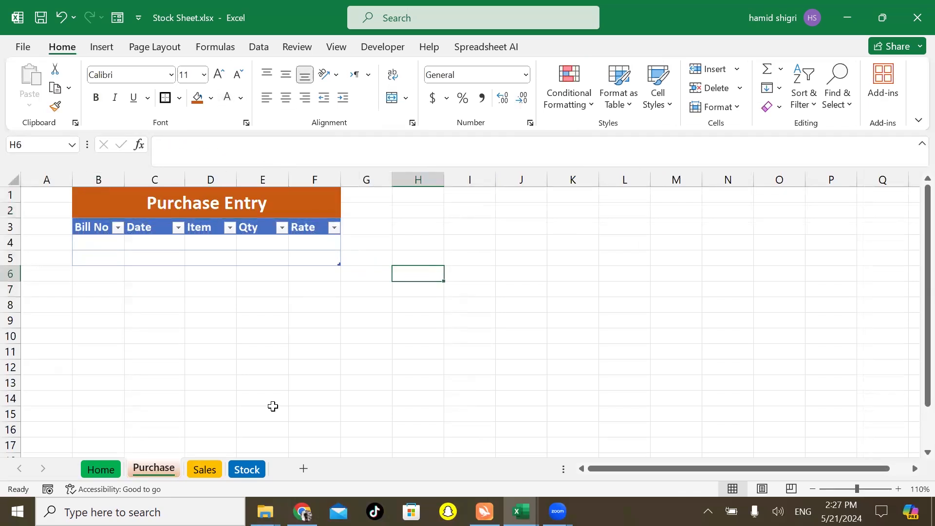
- Convert B3:E11 on the Stock sheet into a table with headers and turn off its banded rows
key("ctrl+Page_Down")
key("ctrl+Page_Down")
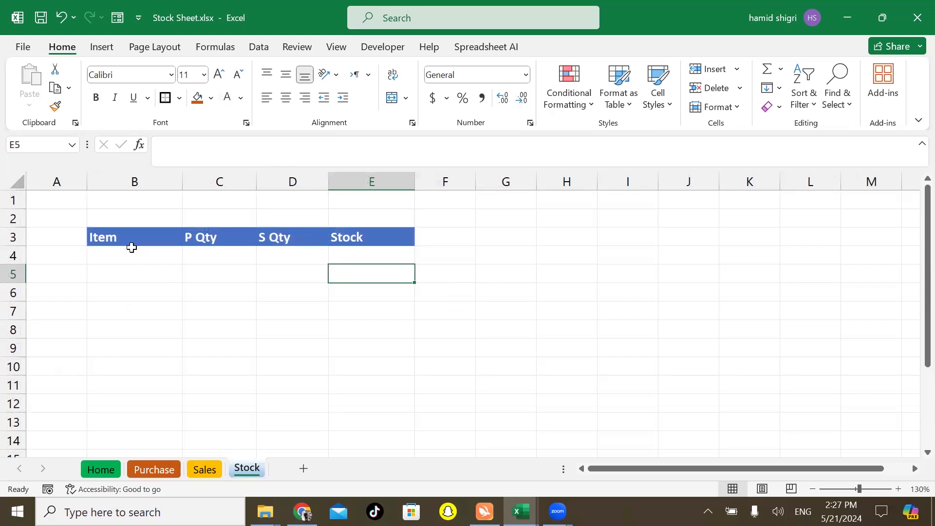
left_click(120, 239)
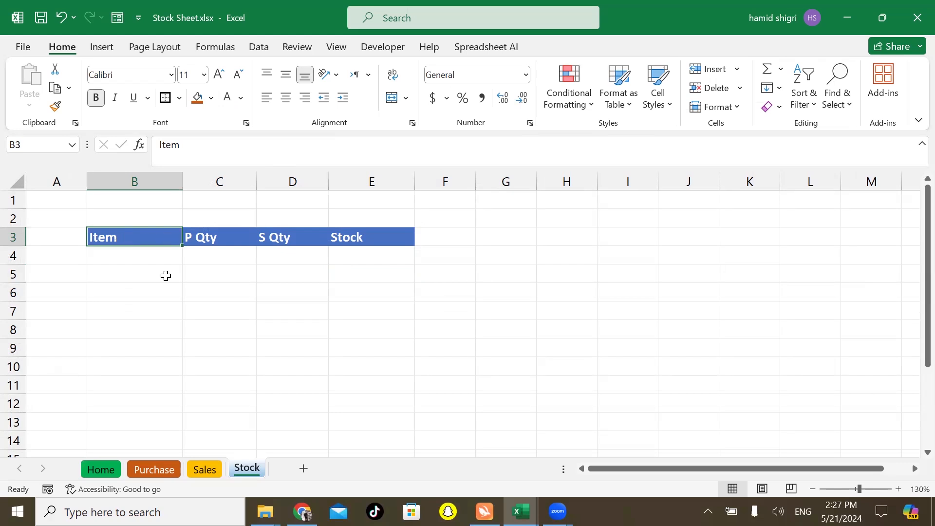
left_click(209, 235)
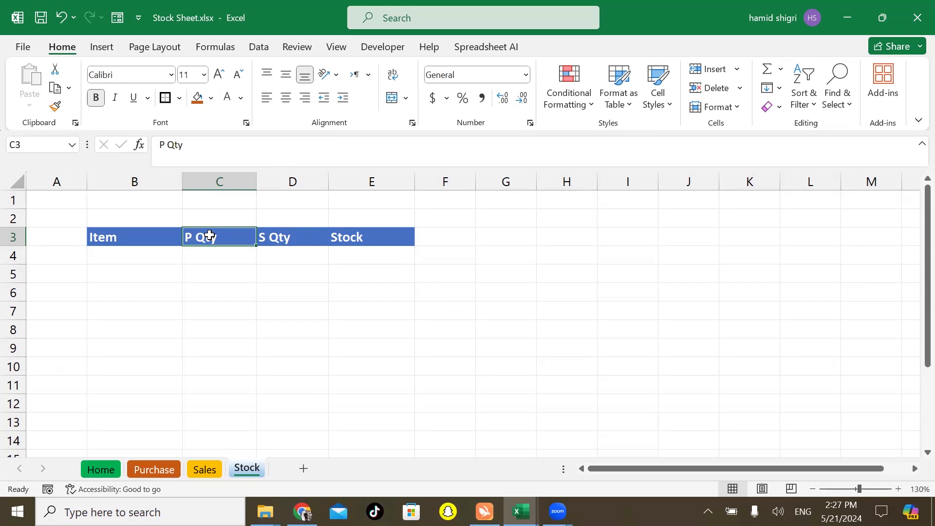
left_click(292, 241)
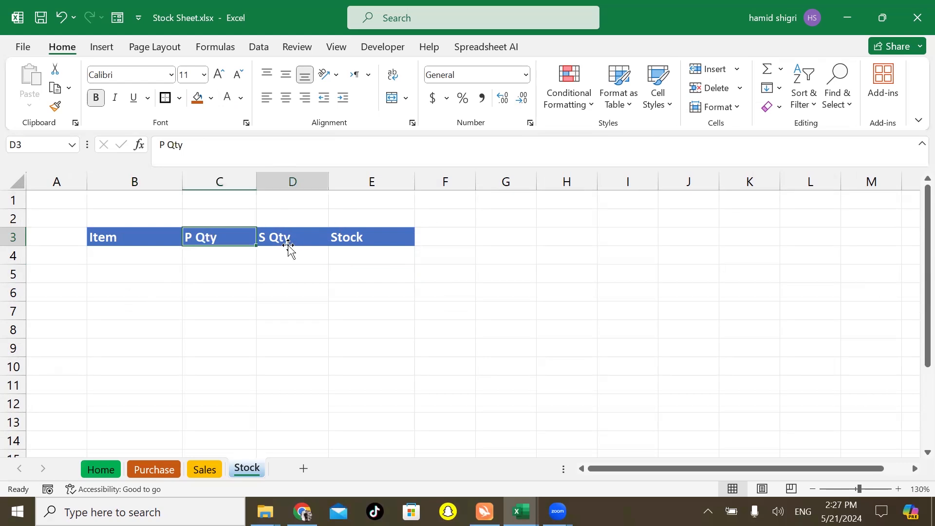
left_click(363, 236)
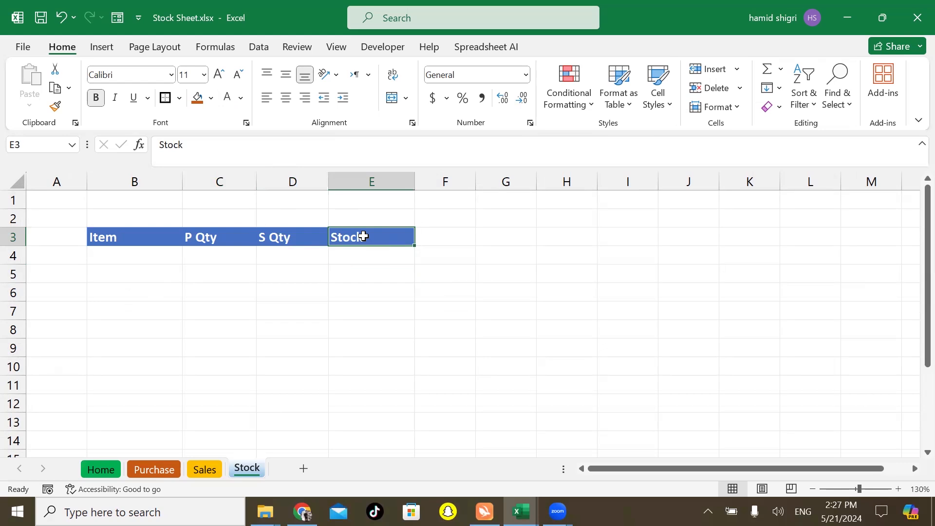
left_click_drag(112, 233, 365, 378)
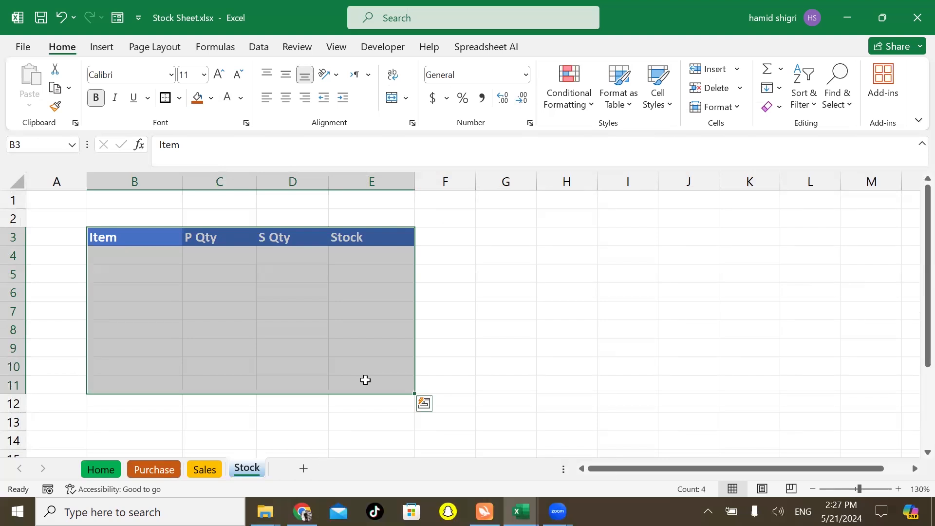
key("ctrl+t")
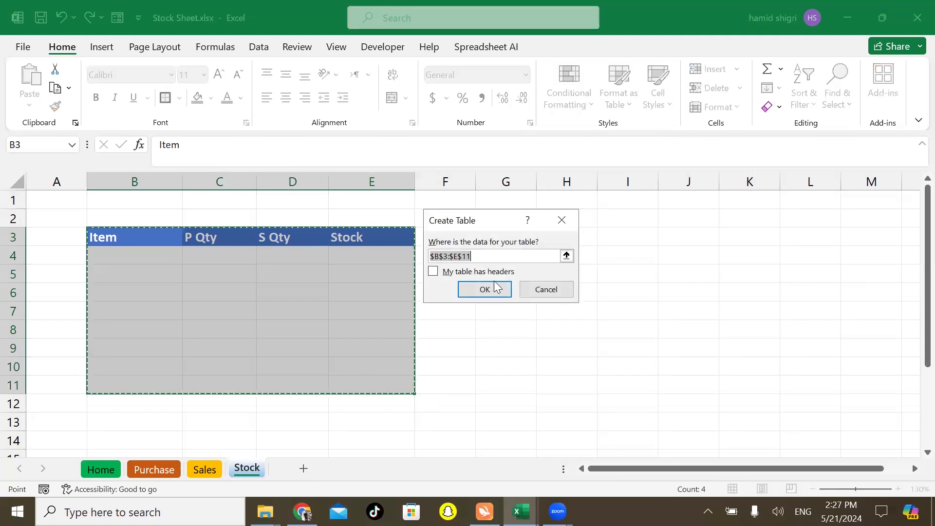
left_click(434, 271)
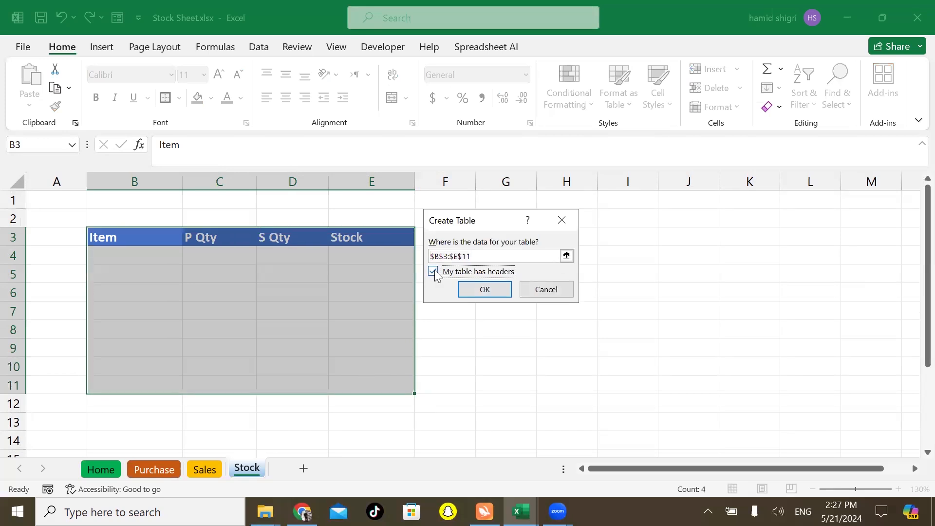
left_click(485, 290)
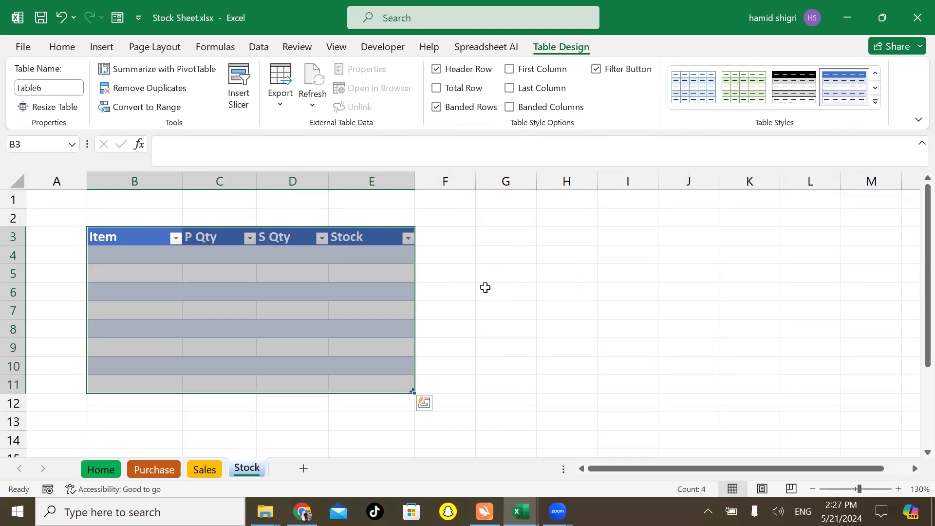
left_click(462, 108)
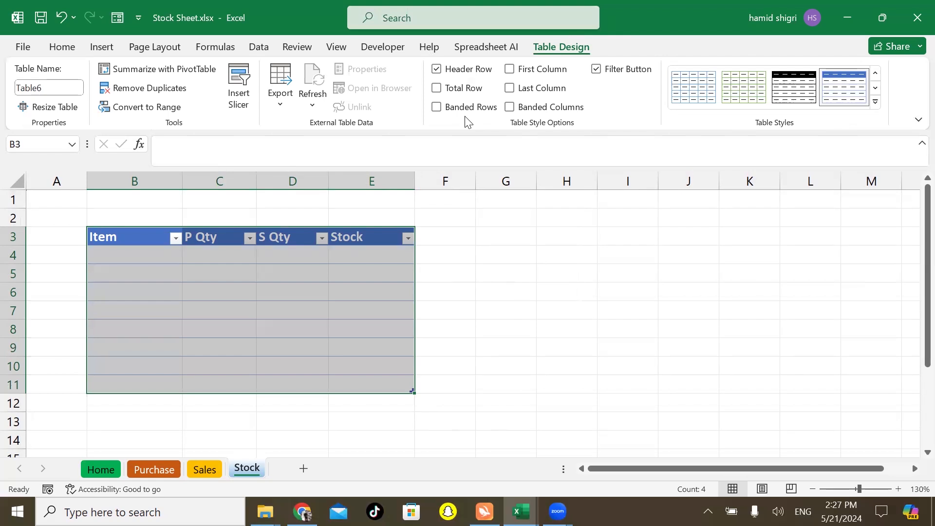
- Merge and centre B1:E2 above the Stock sheet's table and title it "Stock Management"
left_click(62, 46)
left_click(119, 192)
left_click_drag(119, 193, 384, 209)
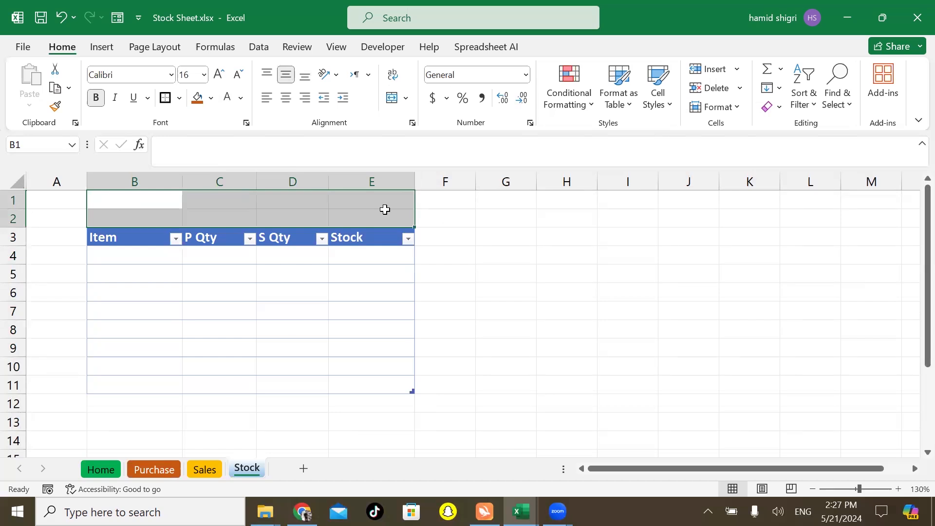
key("alt+h")
key("m")
key("c")
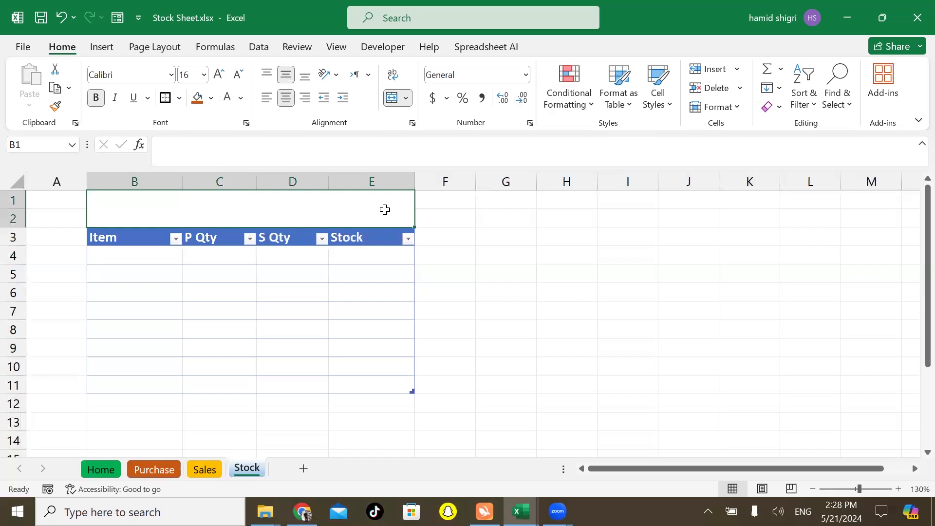
type("Stock Management")
key("Return")
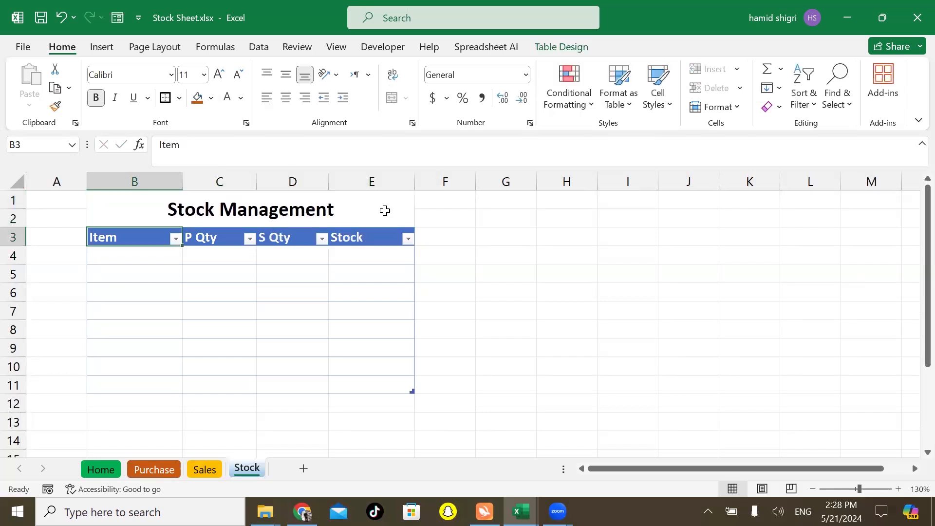
- Fill the Stock Management title cell with dark orange and set its text colour to white
left_click(385, 211)
left_click(196, 98)
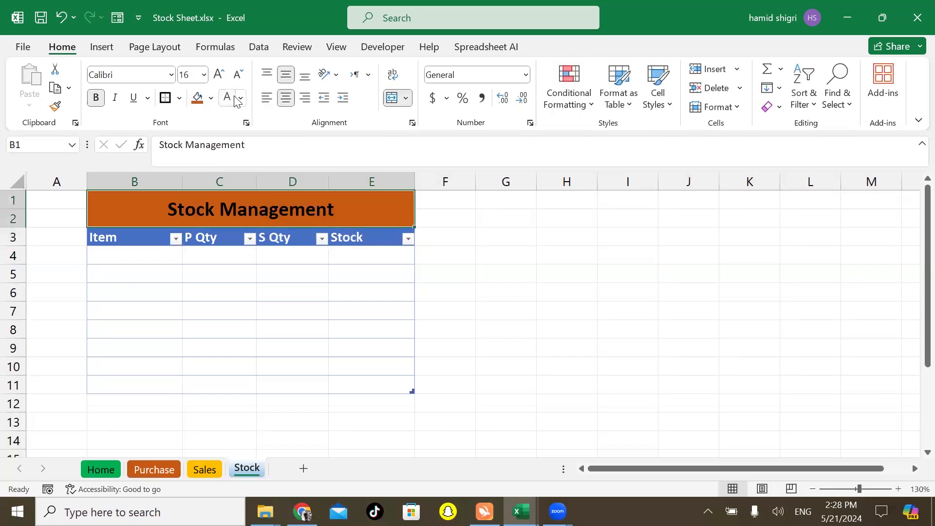
left_click(235, 99)
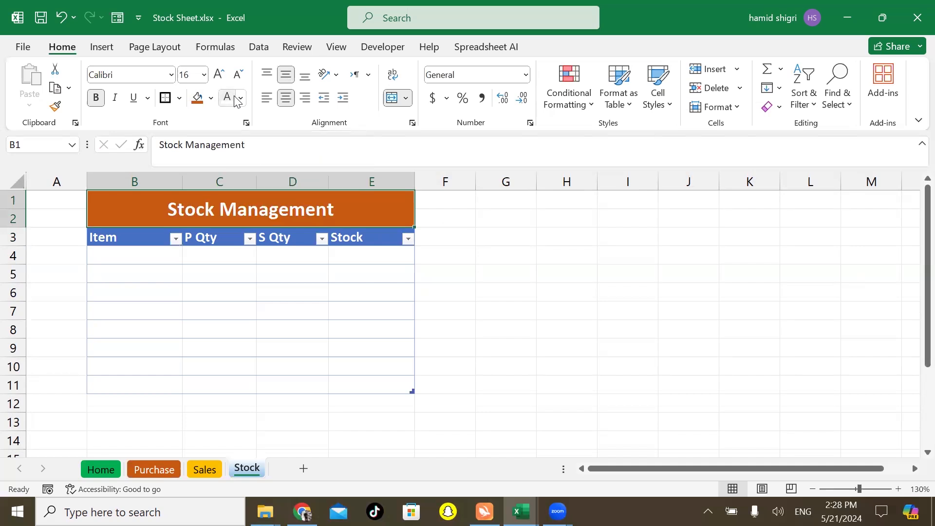
left_click(509, 263)
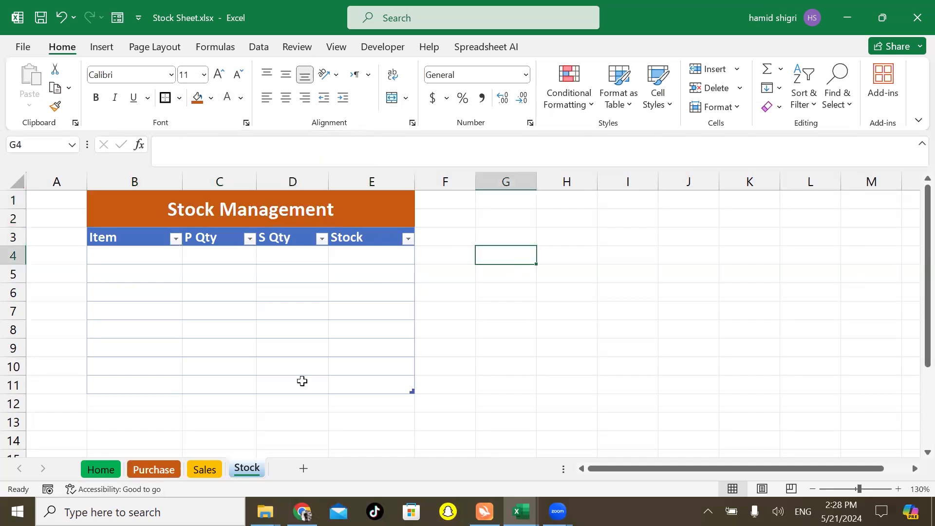
- In the Home sheet's entry form, enter bill number 1 and today's date, 5/21/2024
key("ctrl+Page_Up")
key("ctrl+Page_Up")
key("ctrl+Page_Up")
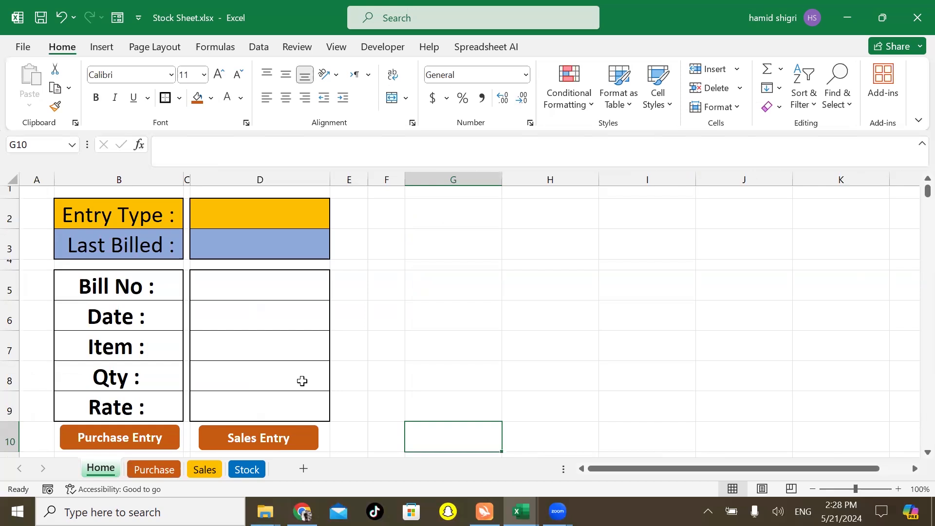
left_click(238, 278)
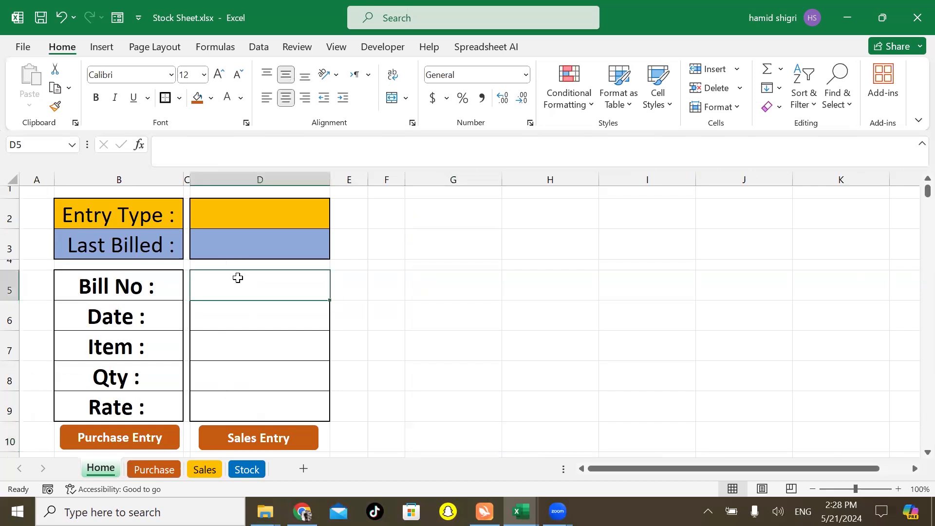
type("1")
key("Return")
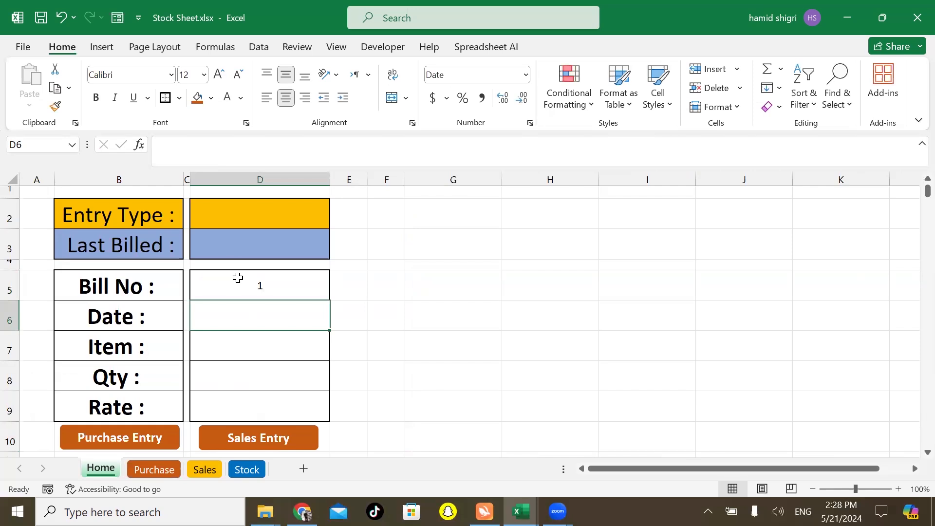
key("ctrl+semicolon")
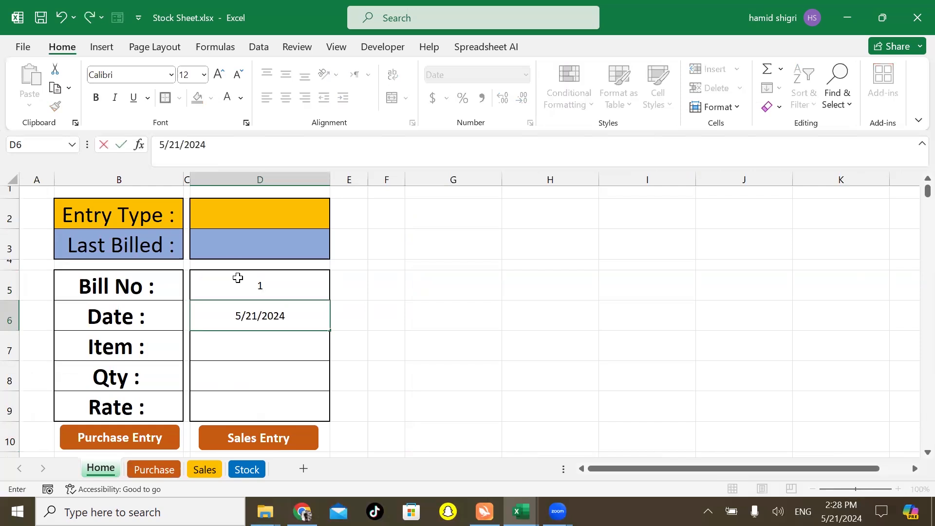
key("Return")
- Complete the Home entry form with item Mouse, quantity 20 and rate 310
type("Mouse")
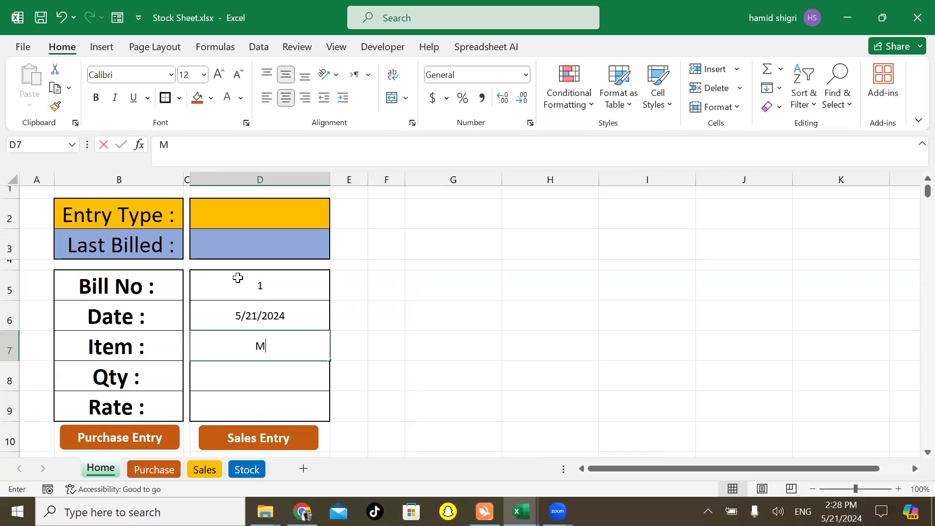
key("Return")
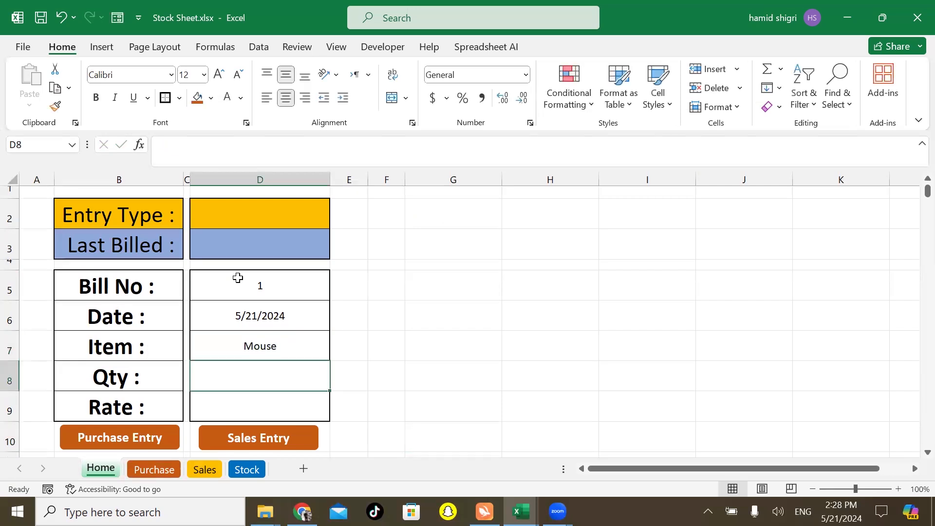
type("20")
key("Return")
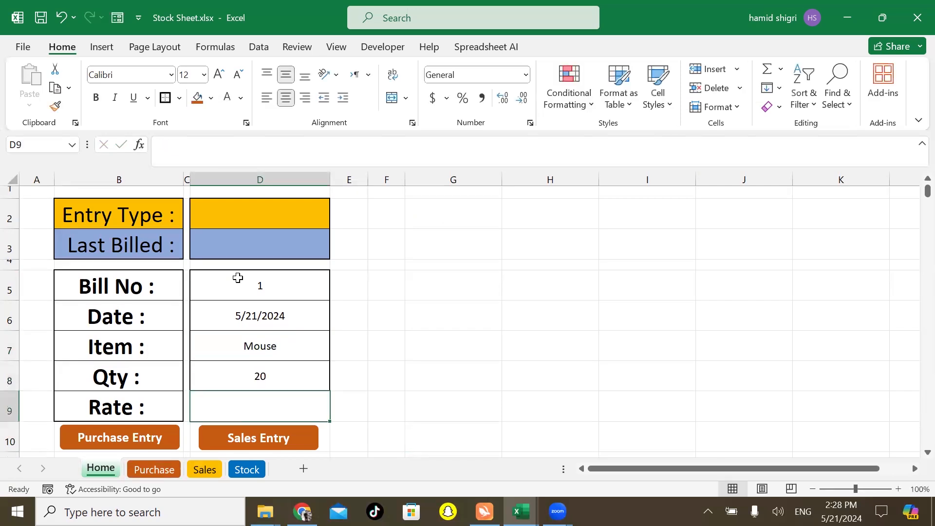
type("310")
key("Return")
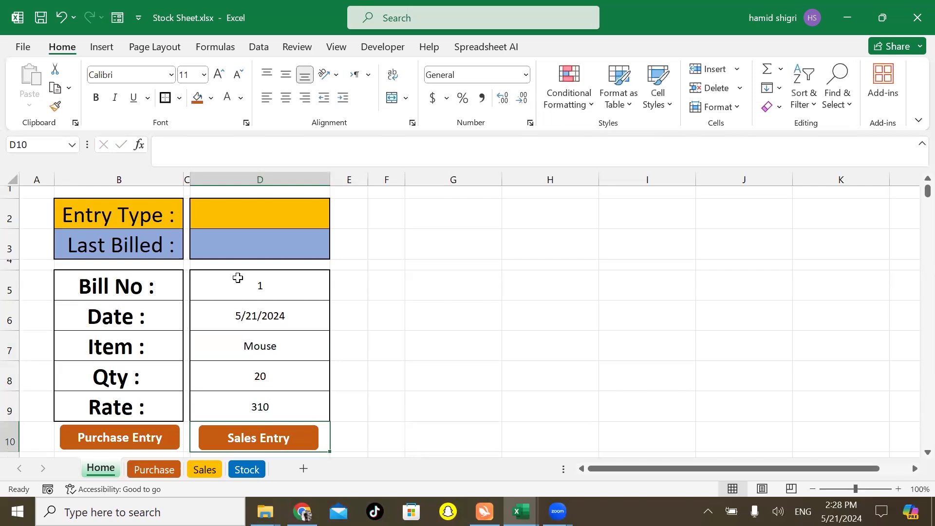
- Start recording a macro named "Purch" stored in this workbook
left_click(453, 313)
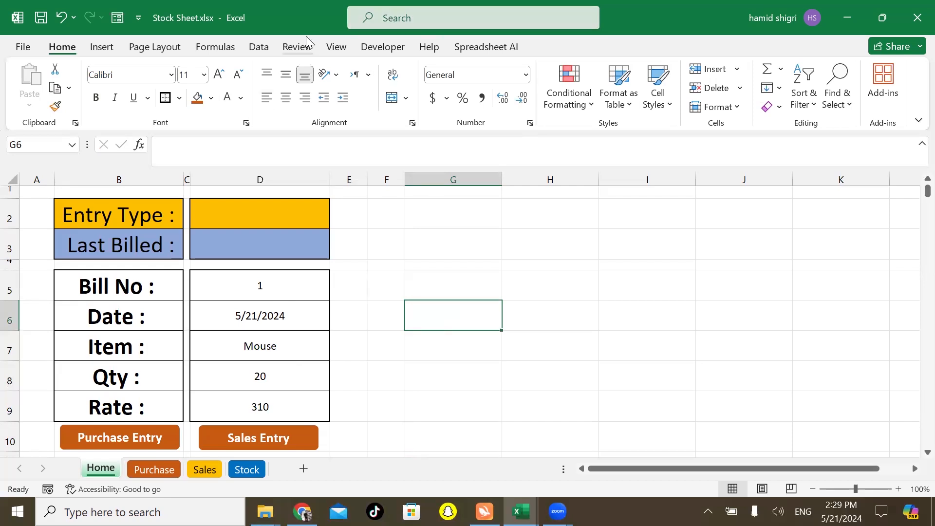
left_click(385, 46)
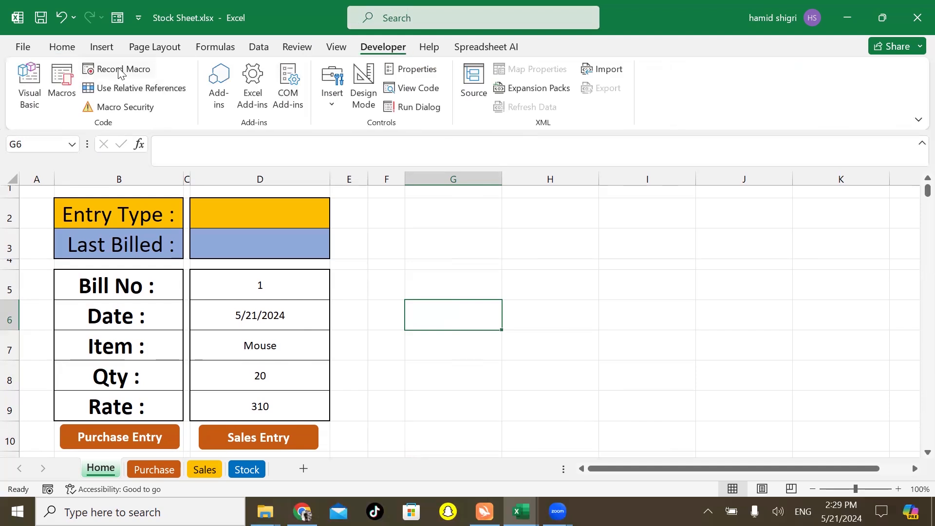
left_click(120, 71)
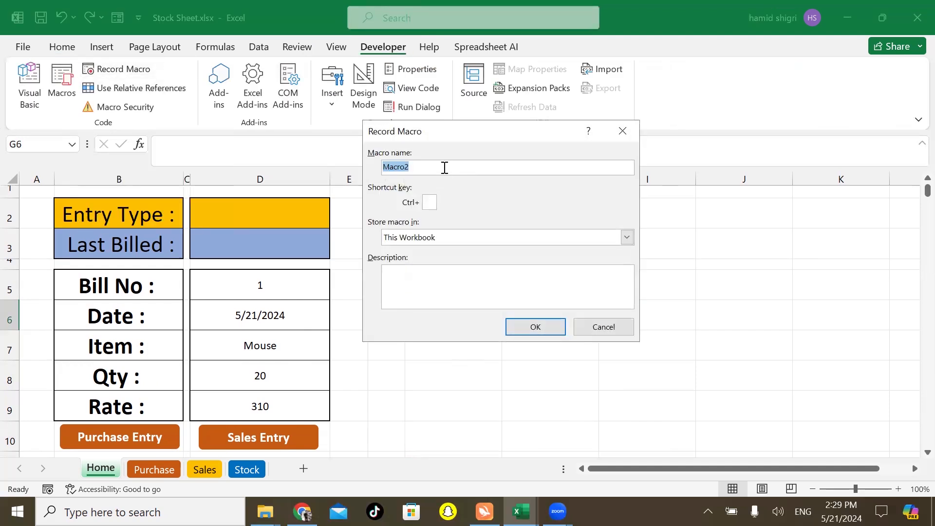
type("Purch")
left_click(543, 331)
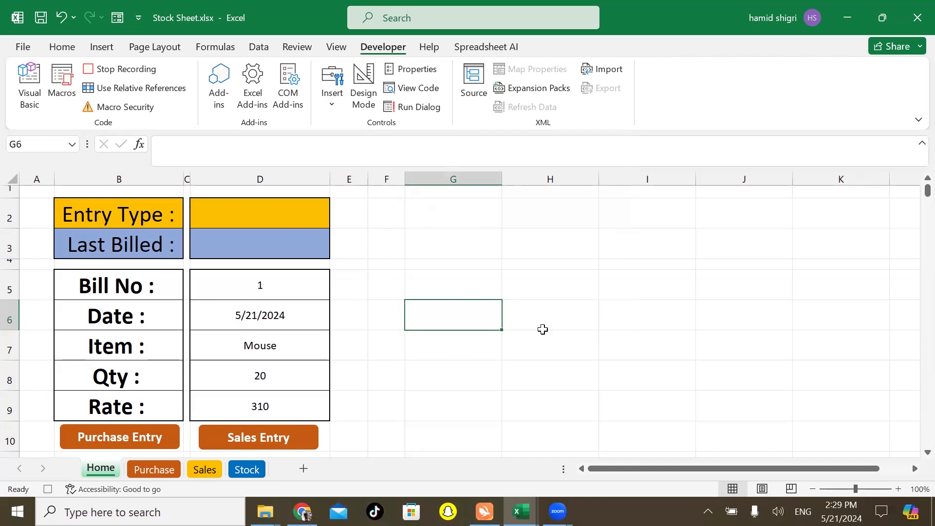
- Copy the form values in D5:D9 on Home and paste them transposed into the Purchase table's first row, starting at B4
left_click_drag(267, 282, 281, 406)
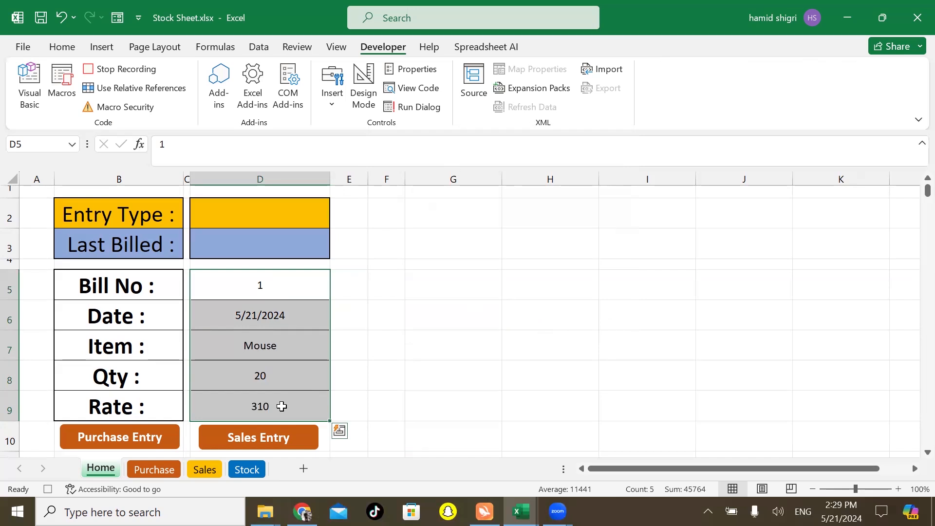
key("ctrl+c")
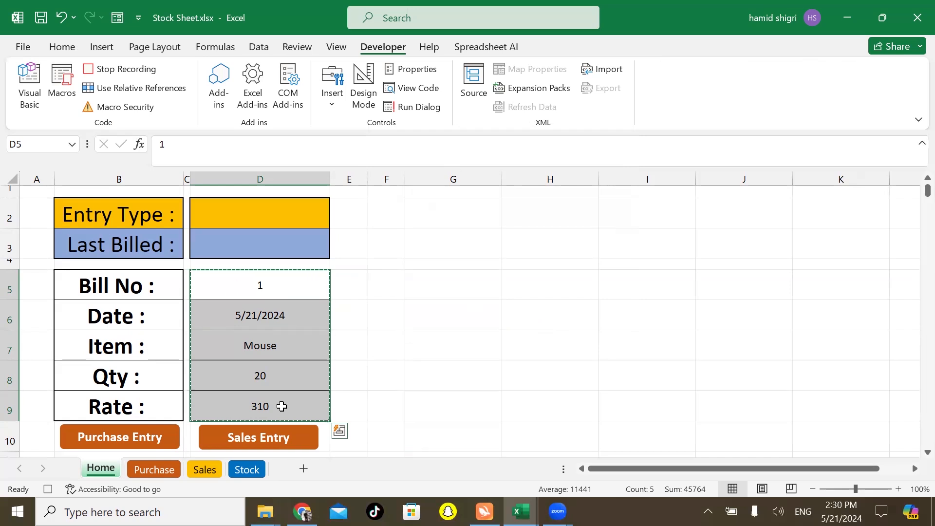
left_click(247, 429)
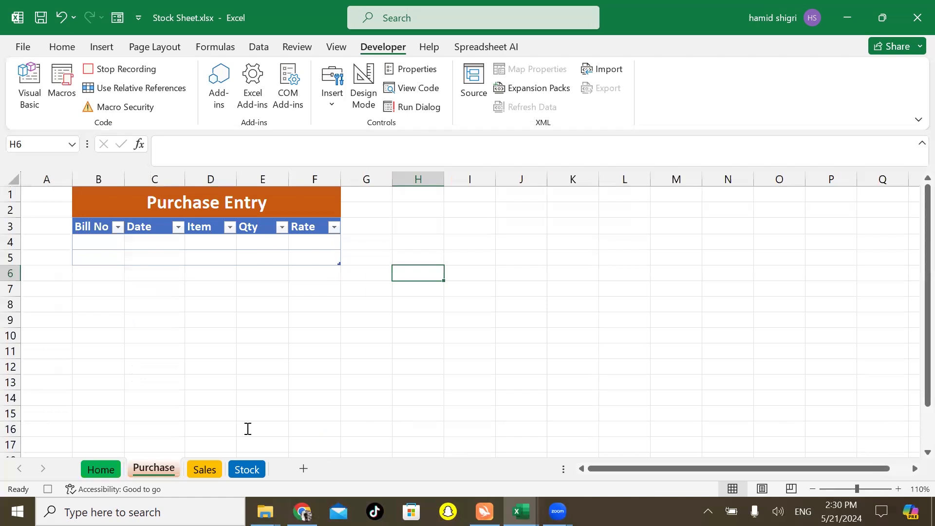
left_click(91, 242)
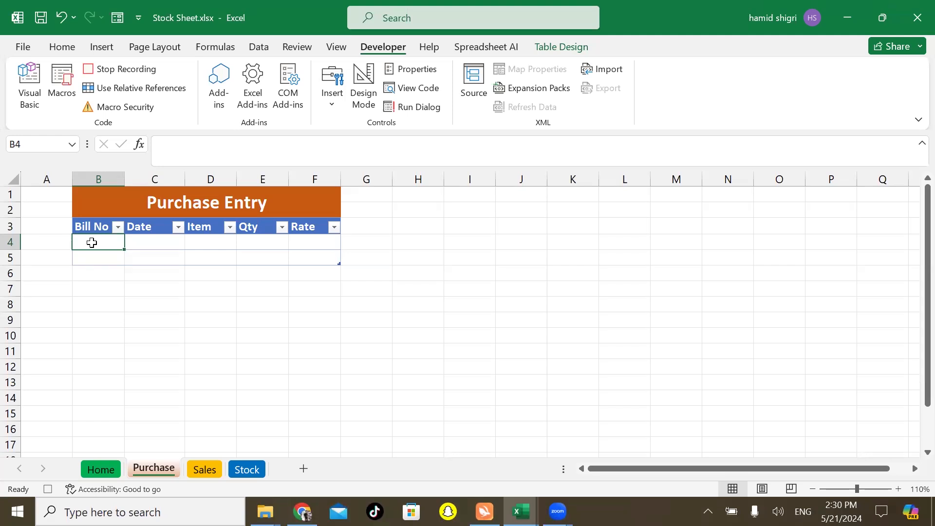
key("alt")
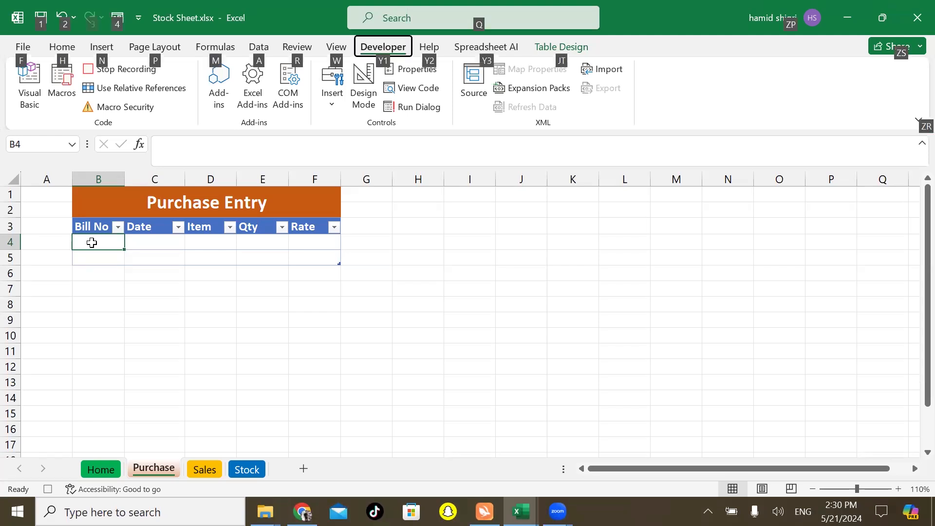
key("h")
key("v")
key("p")
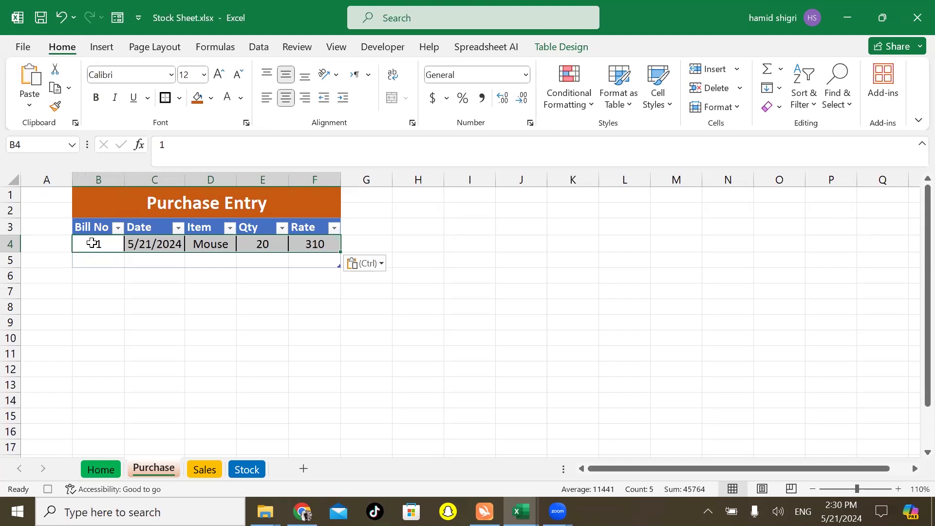
left_click(92, 242)
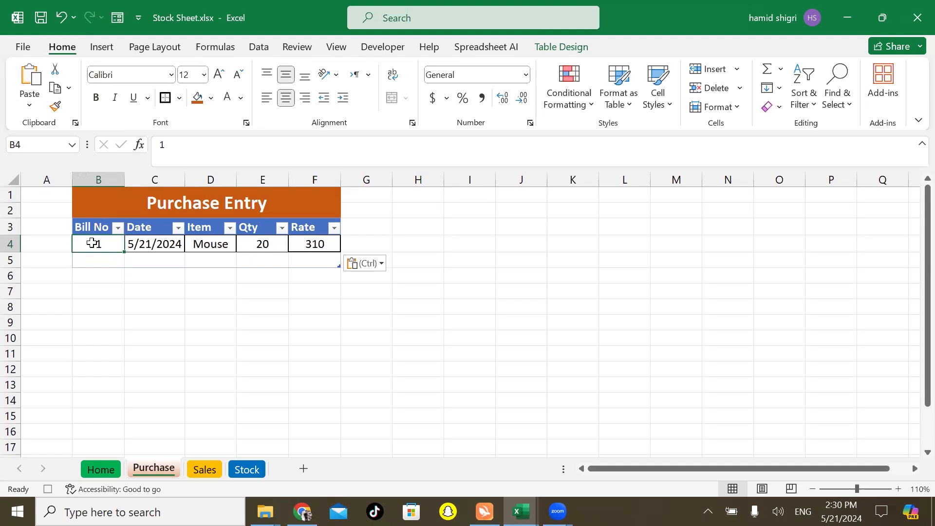
- Insert a table row above the Mouse entry on the Purchase sheet and remove the fill colour from B4:F4
right_click(92, 243)
mouse_move(163, 261)
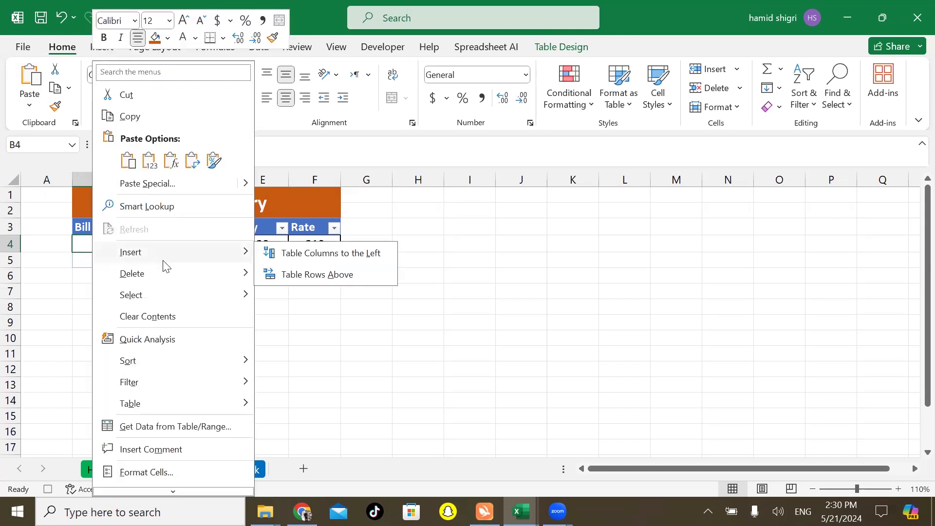
left_click(286, 276)
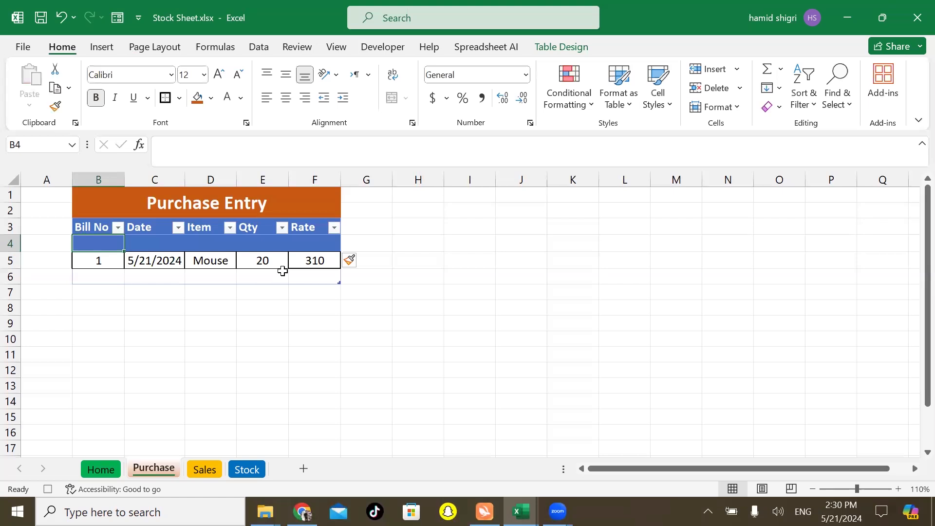
left_click_drag(121, 243, 329, 241)
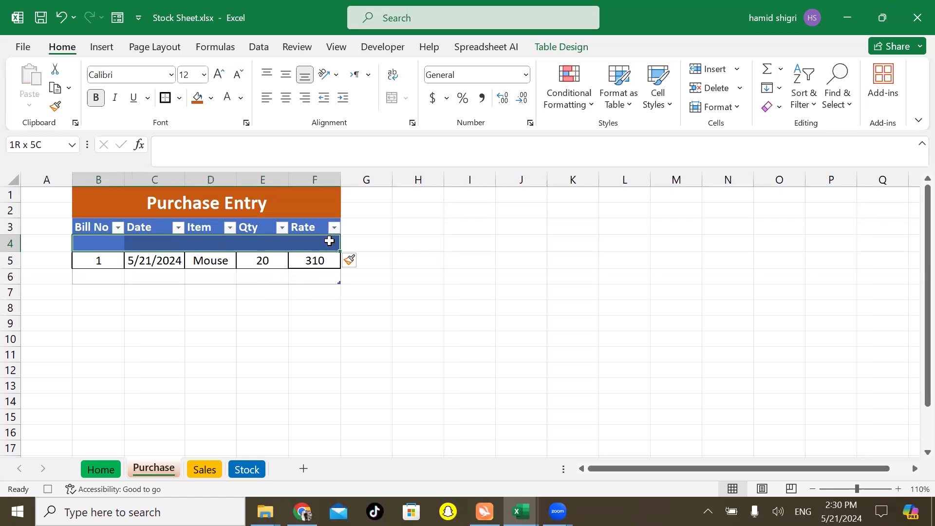
left_click(211, 99)
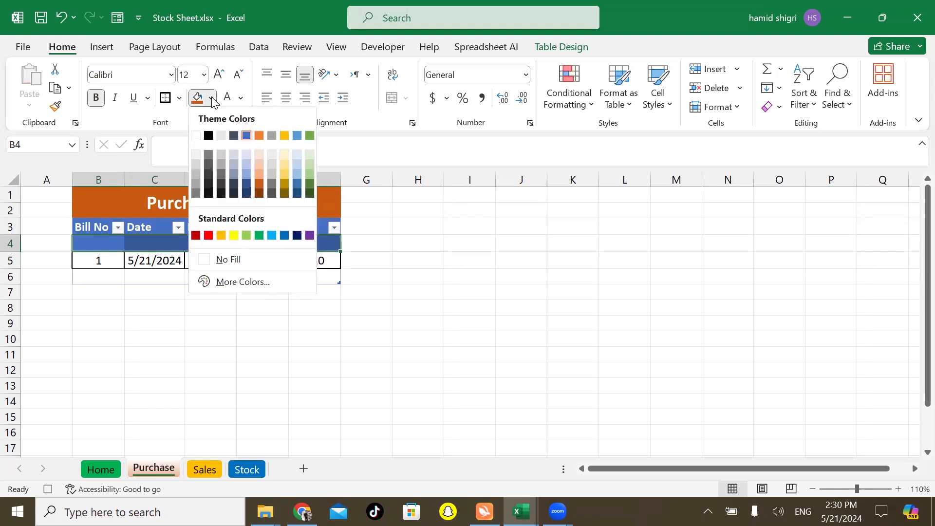
left_click(213, 262)
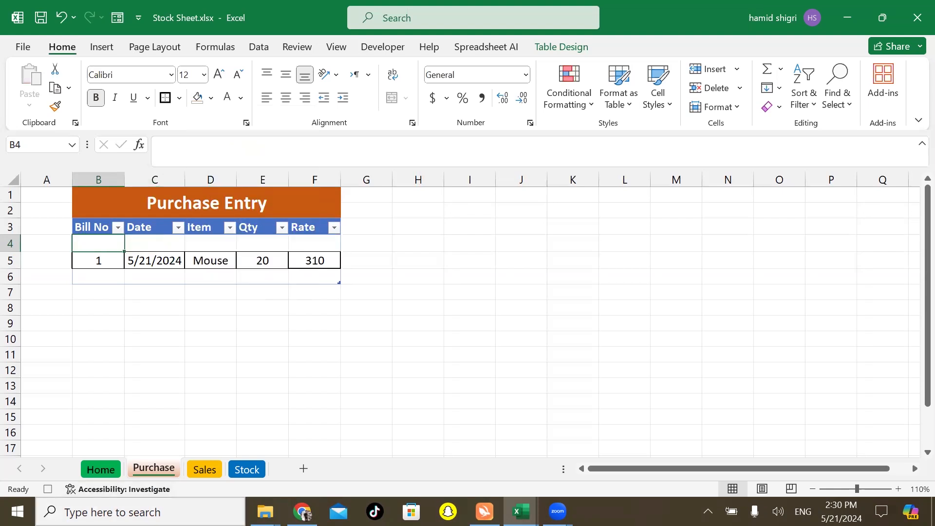
- Clear the form values in D5:D9 on Home and stop the macro recording with the Entry Type cell D2 selected
left_click(101, 470)
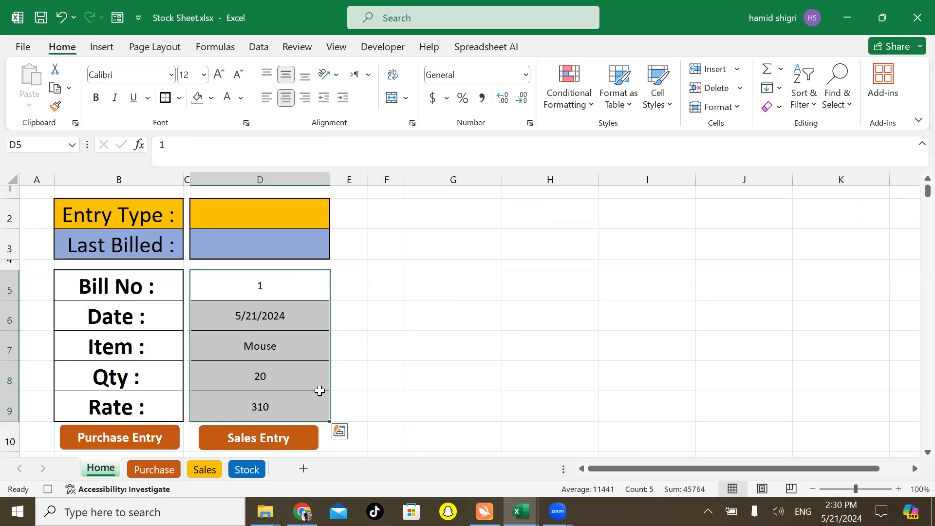
key("Delete")
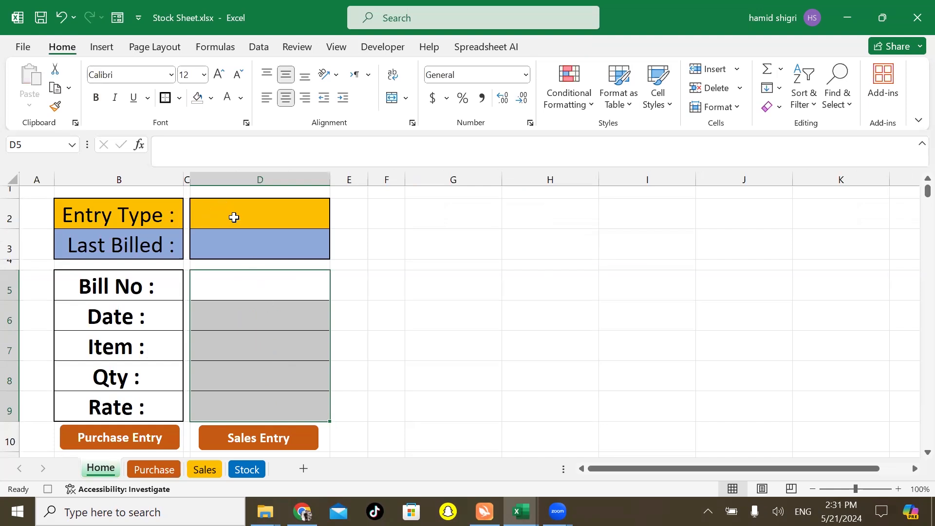
left_click(235, 217)
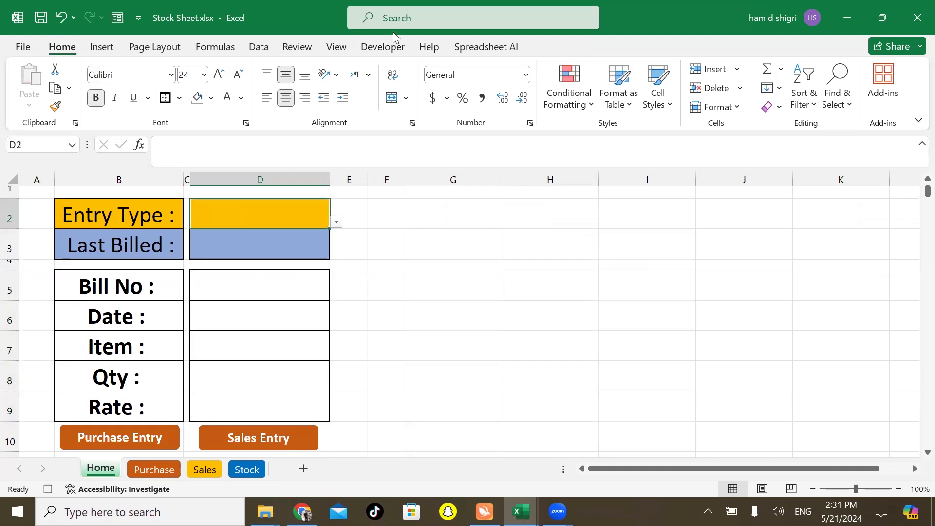
left_click(371, 48)
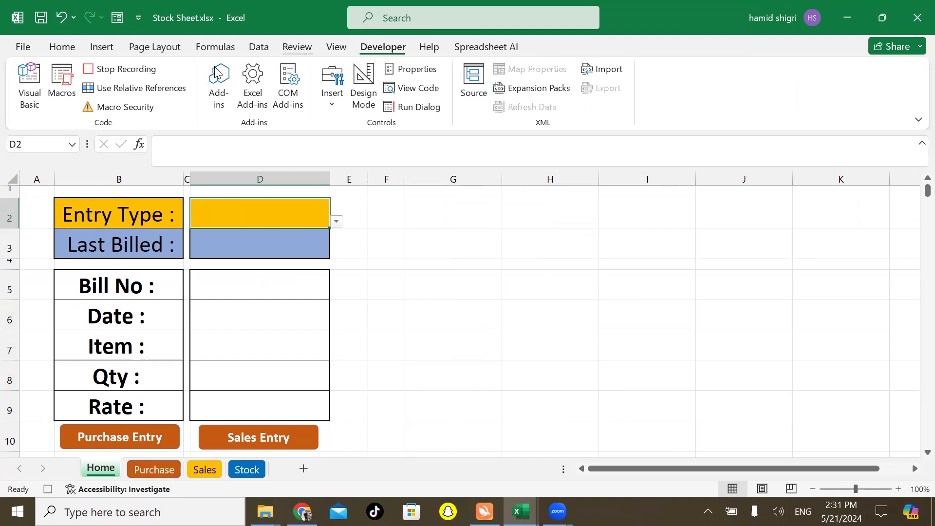
left_click(119, 74)
- Save the workbook, continuing in the macro-free format
key("ctrl+s")
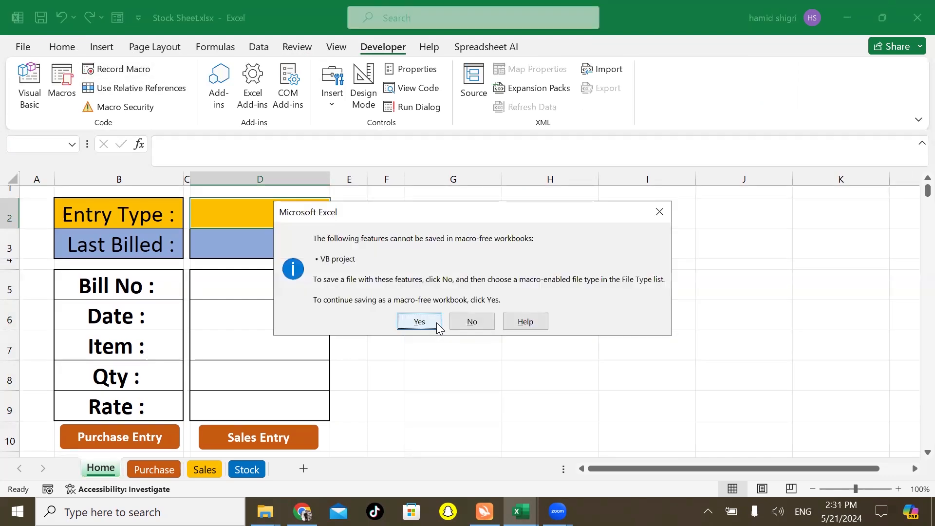
left_click(420, 321)
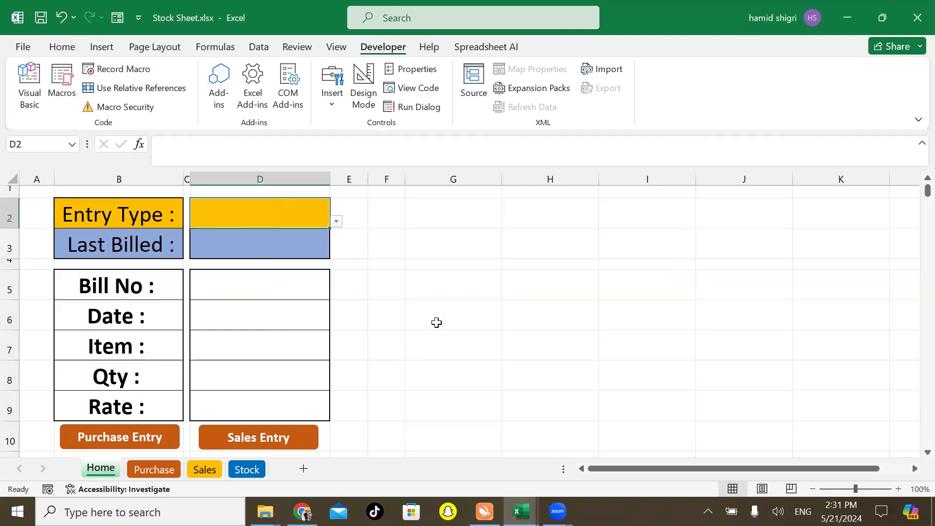
left_click(63, 49)
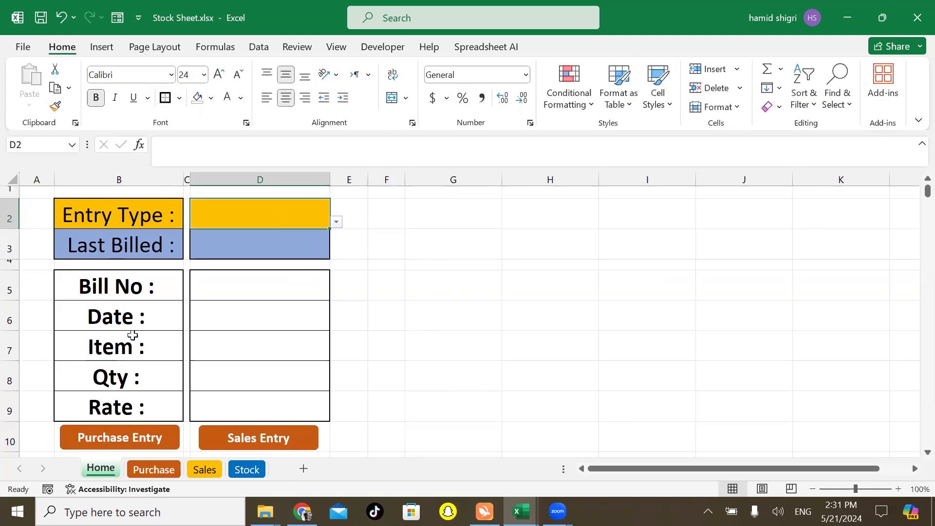
key("ctrl+Page_Down")
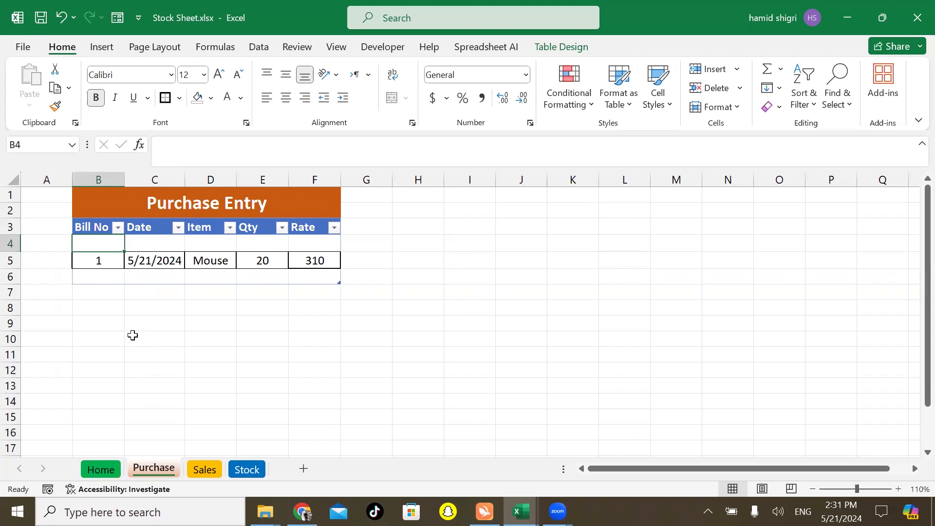
key("ctrl+Page_Up")
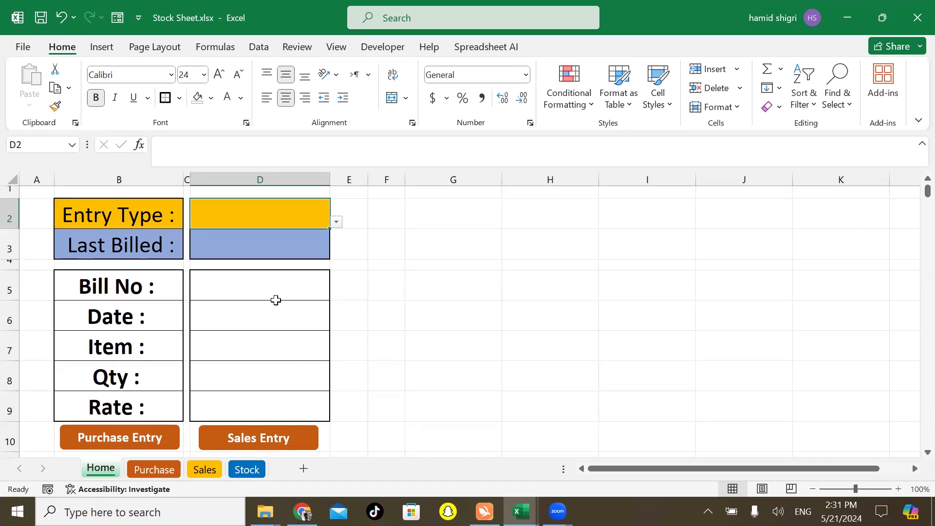
key("ctrl+Page_Down")
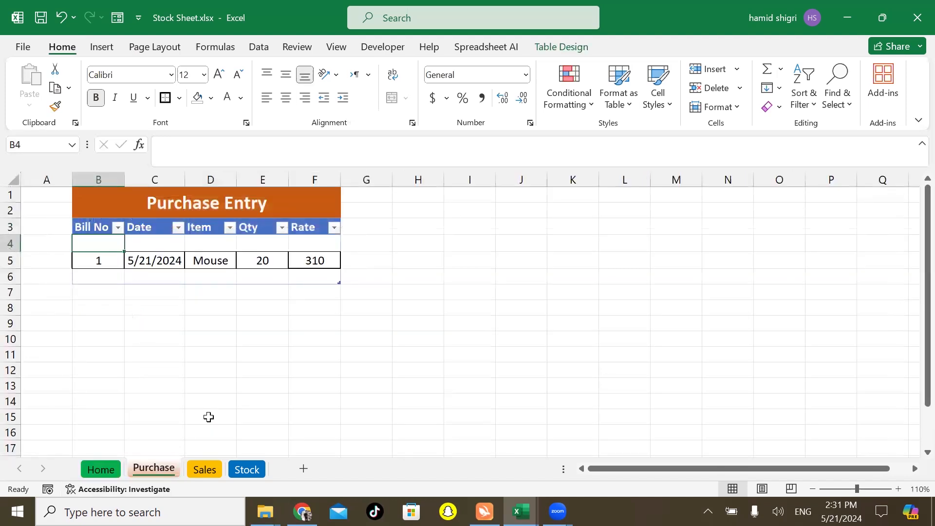
key("ctrl+Page_Up")
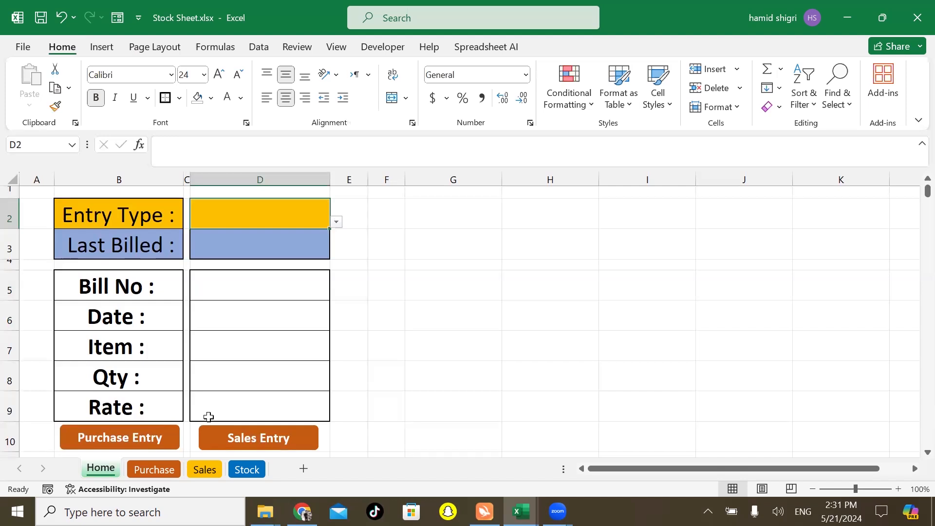
- Assign the Purch macro to the Purchase Entry button on the Home sheet
right_click(125, 440)
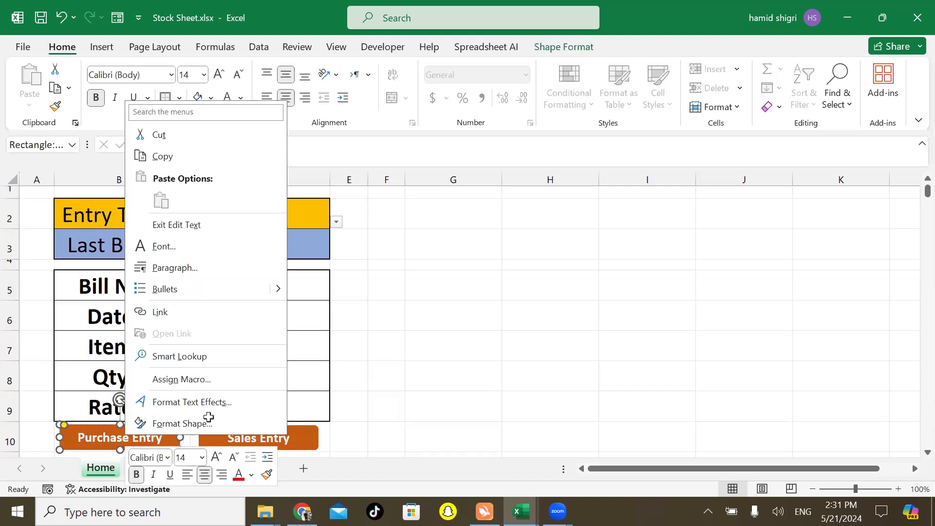
left_click(161, 379)
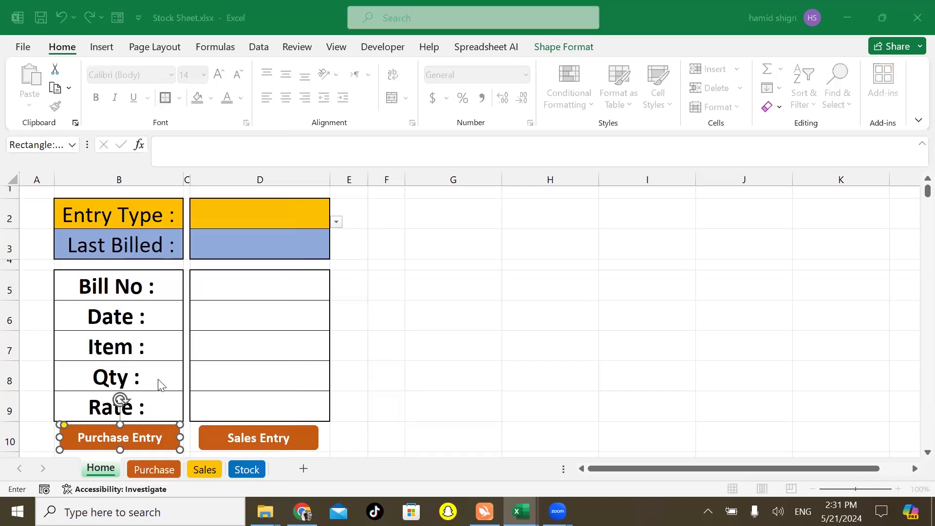
left_click(68, 277)
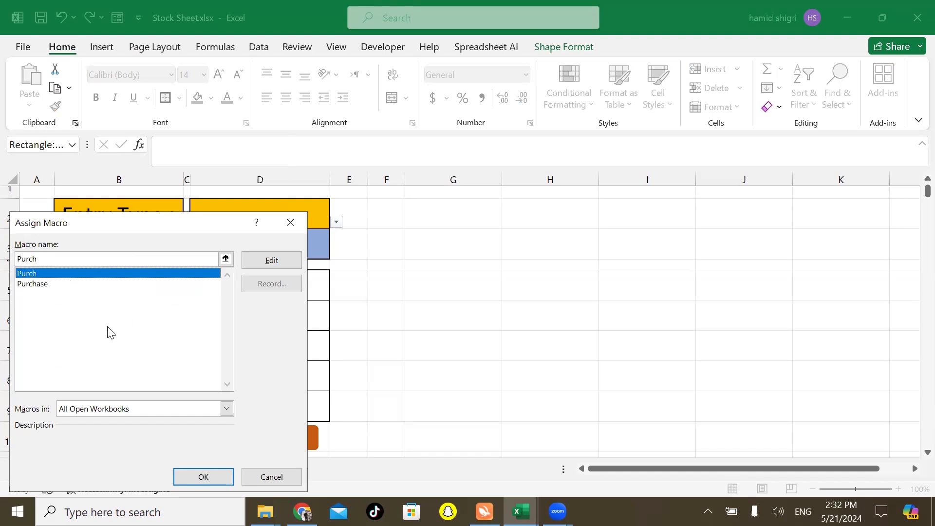
left_click(197, 473)
left_click(482, 372)
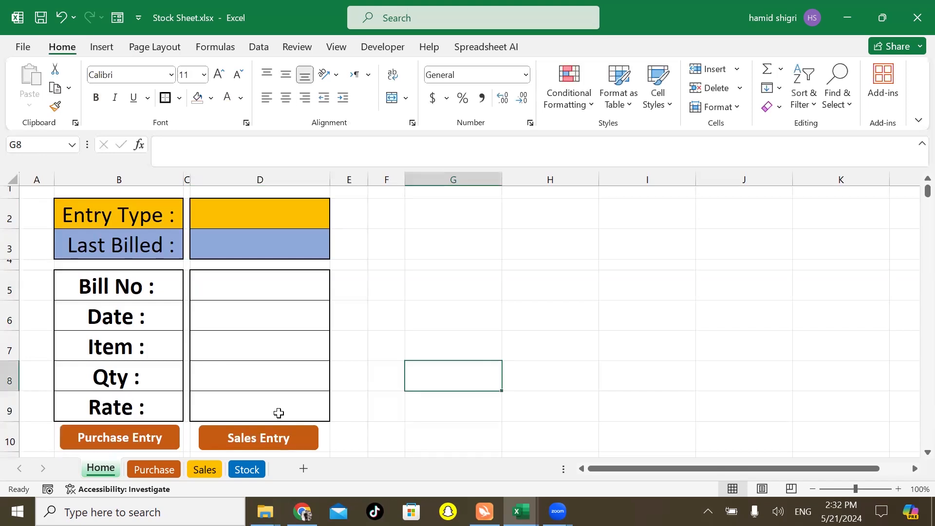
- Delete row 5 with the Mouse entry from the Purchase sheet
left_click(181, 430)
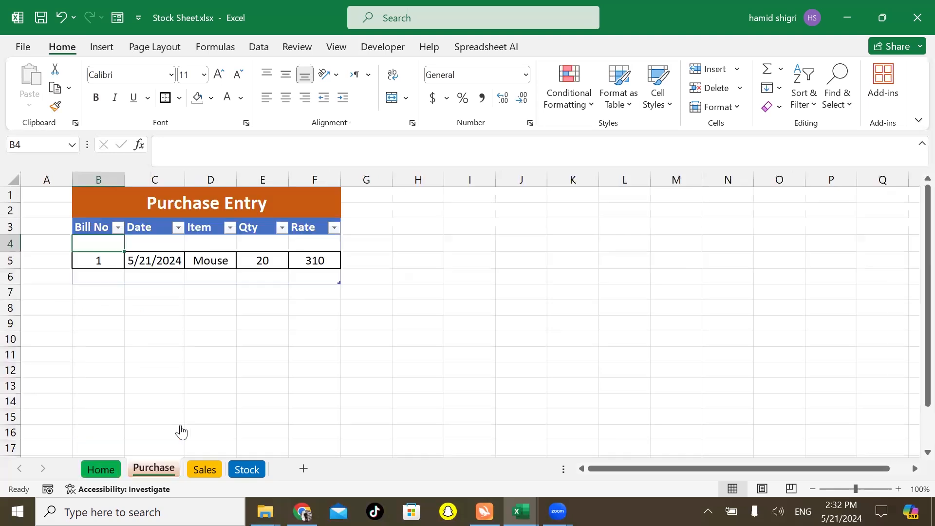
left_click(10, 262)
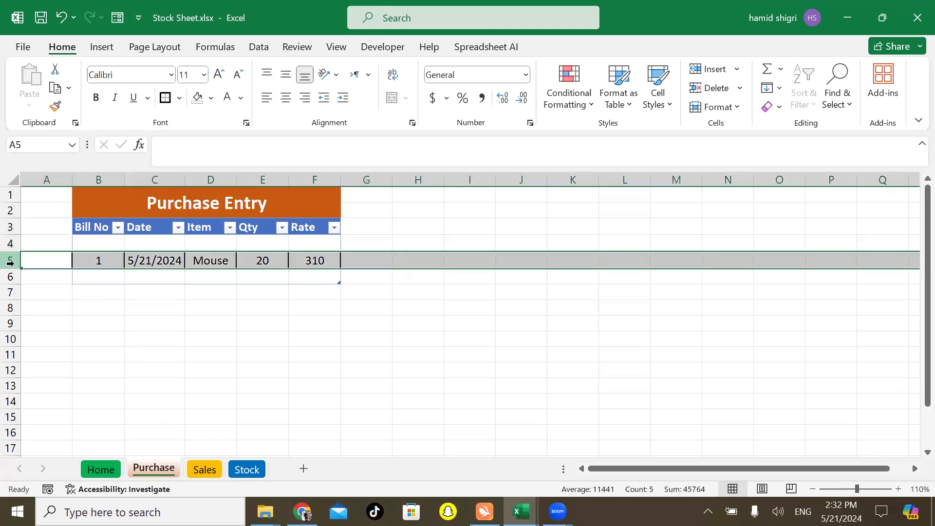
key("Delete")
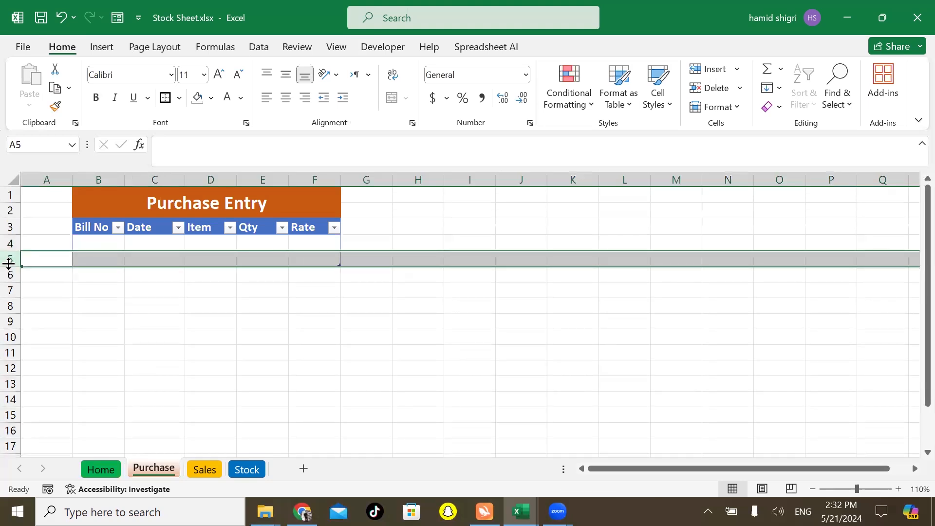
left_click(84, 384)
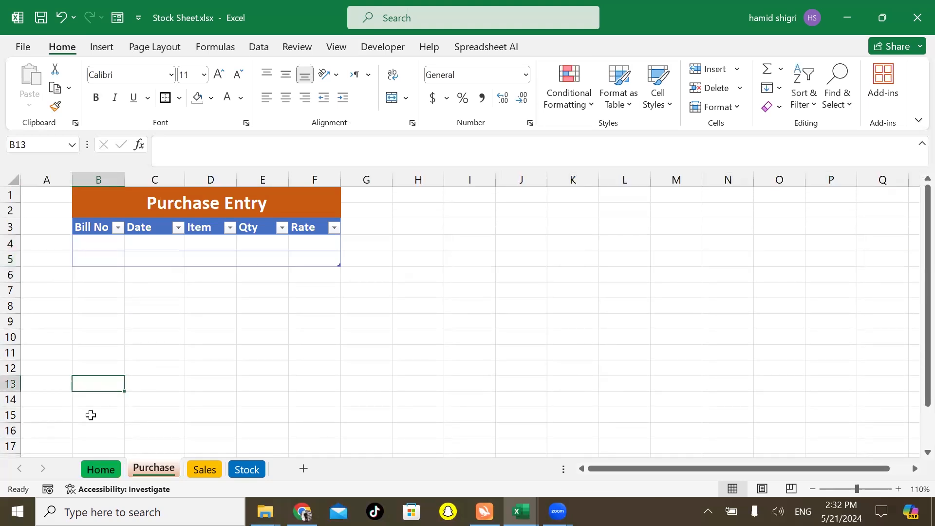
- In the Home entry form, enter bill number 1 and the date 15/21/2024
key("ctrl+Page_Up")
left_click(235, 285)
type("1")
key("Return")
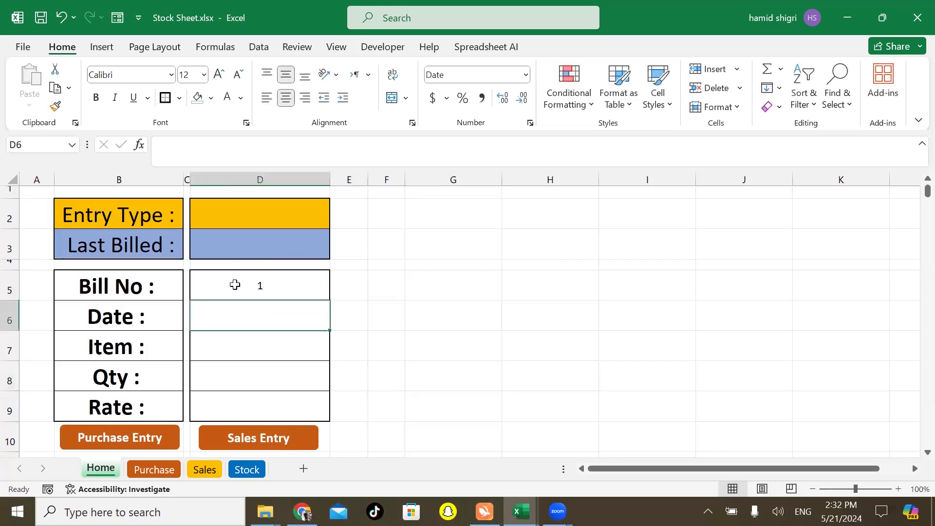
type("1")
key("ctrl+semicolon")
key("Return")
- Complete the Home entry form with item Mouse, quantity 15 and rate 250
type("Mouse")
key("Return")
type("1")
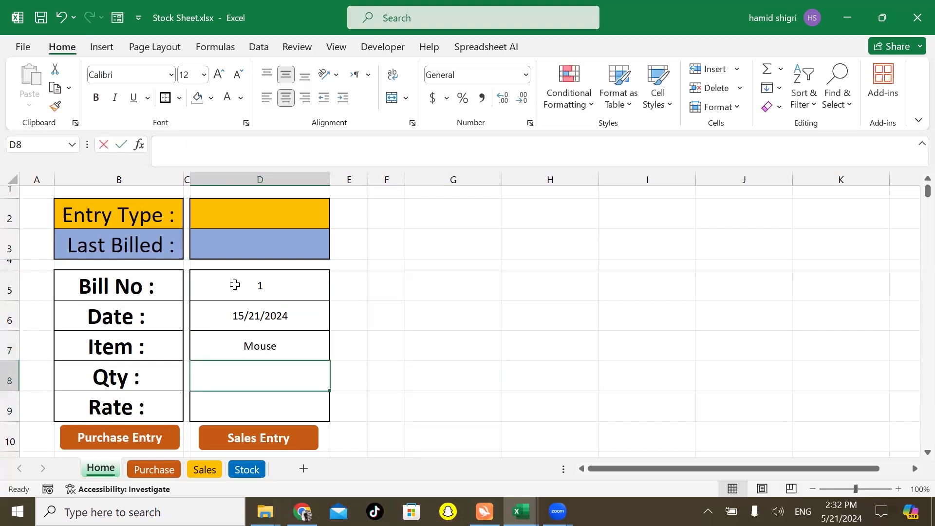
type("5")
key("Return")
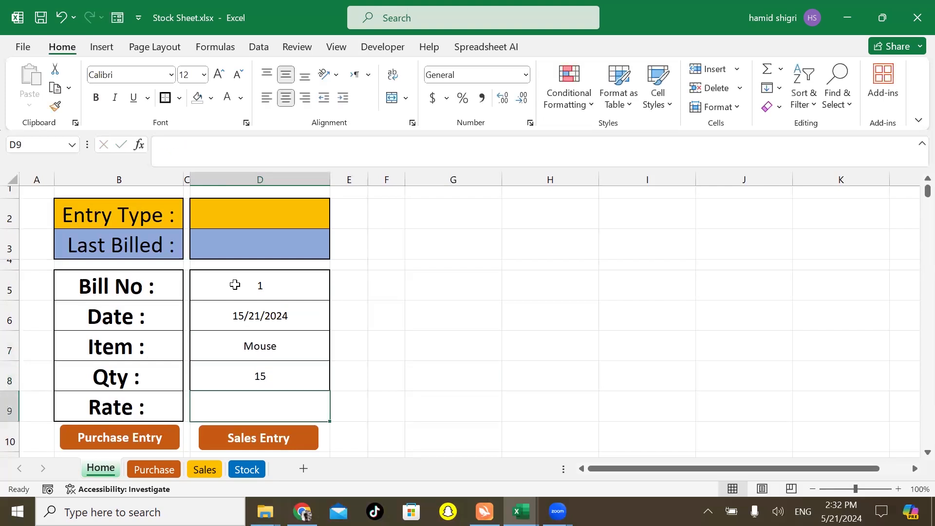
type("250")
key("Return")
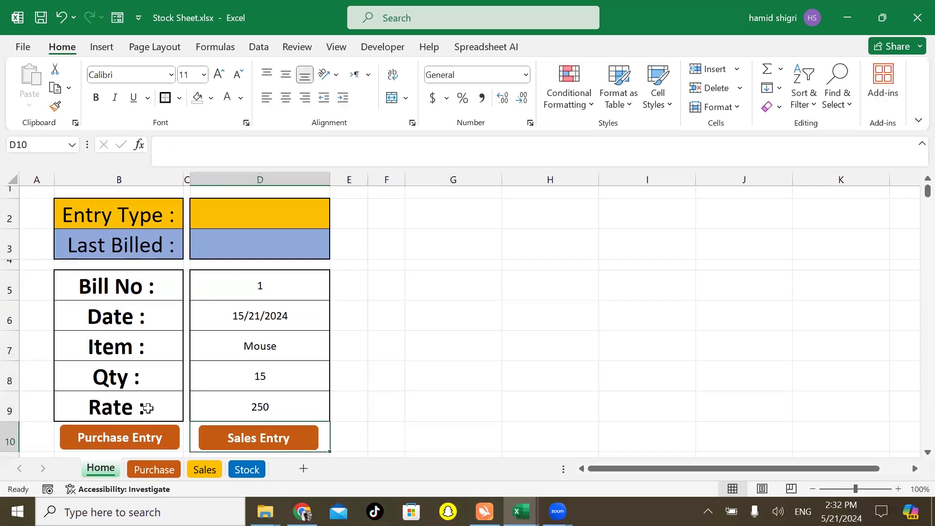
- Run the Purch macro to transfer the form entry to the Purchase table, and widen the table's Date column
key("ctrl+p")
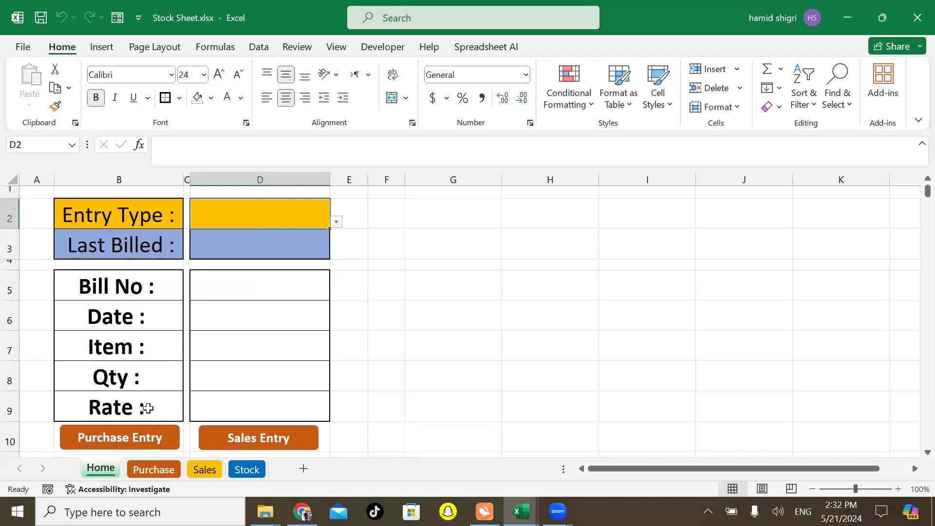
key("ctrl+Page_Down")
left_click(127, 297)
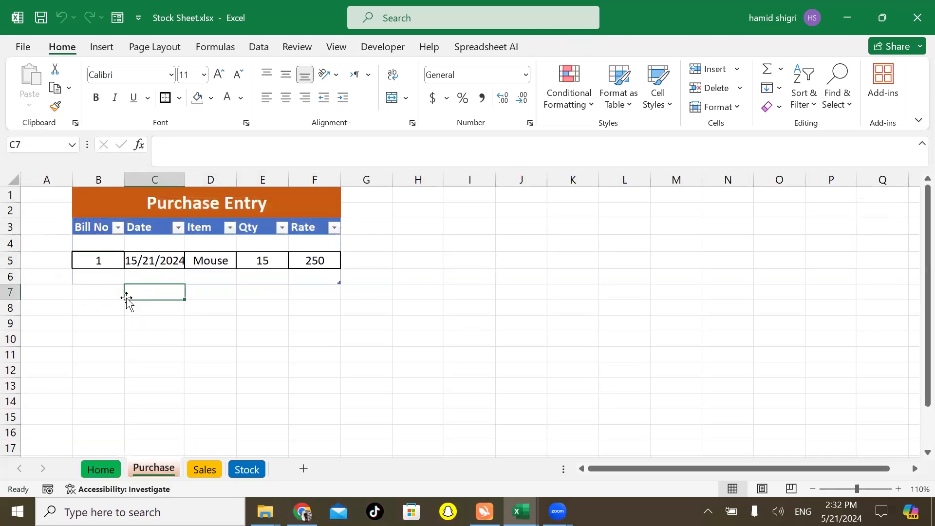
left_click(92, 259)
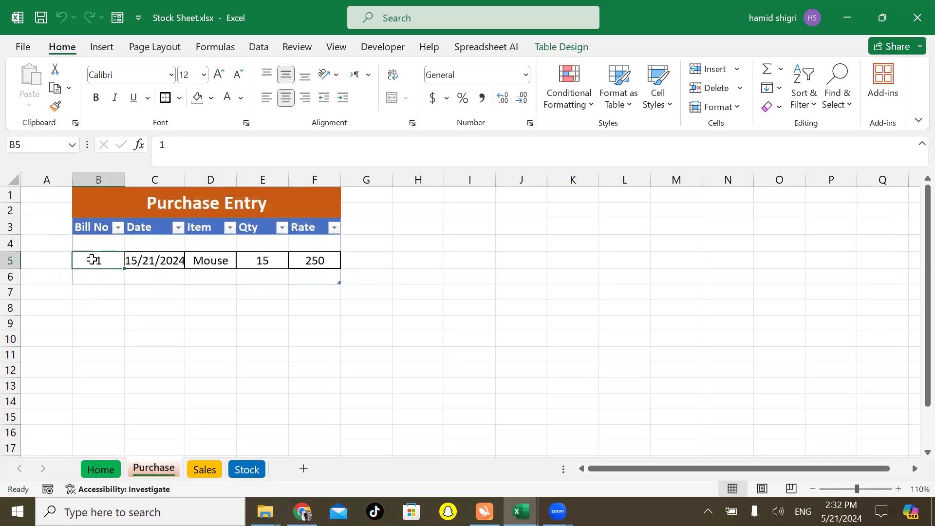
left_click(172, 262)
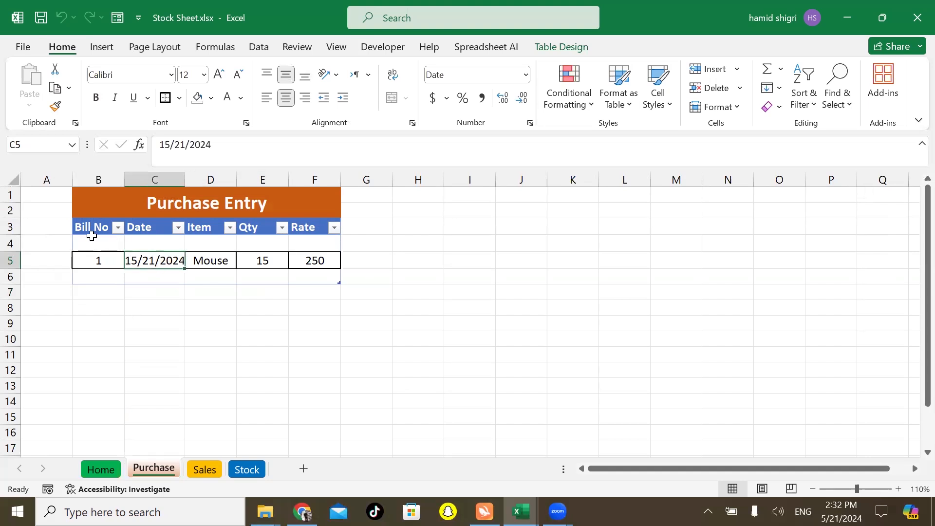
left_click(92, 241)
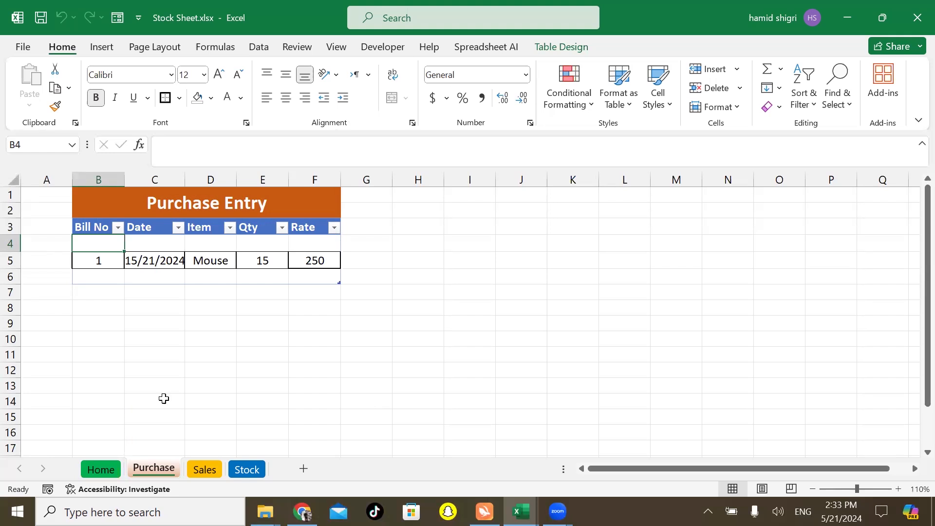
left_click_drag(183, 181, 202, 185)
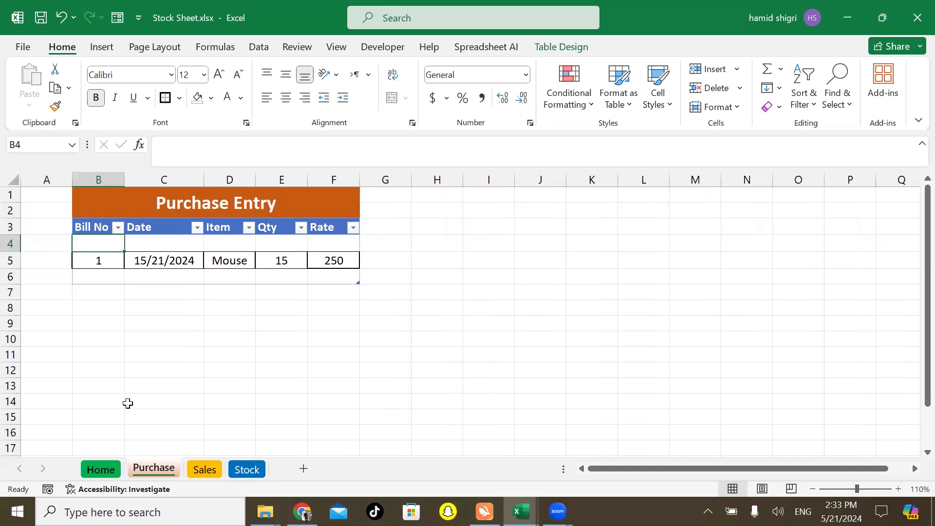
- In the Home entry form, enter bill number 2 and the current date 5/21/2024
key("ctrl+Page_Up")
left_click(227, 286)
type("2")
key("Return")
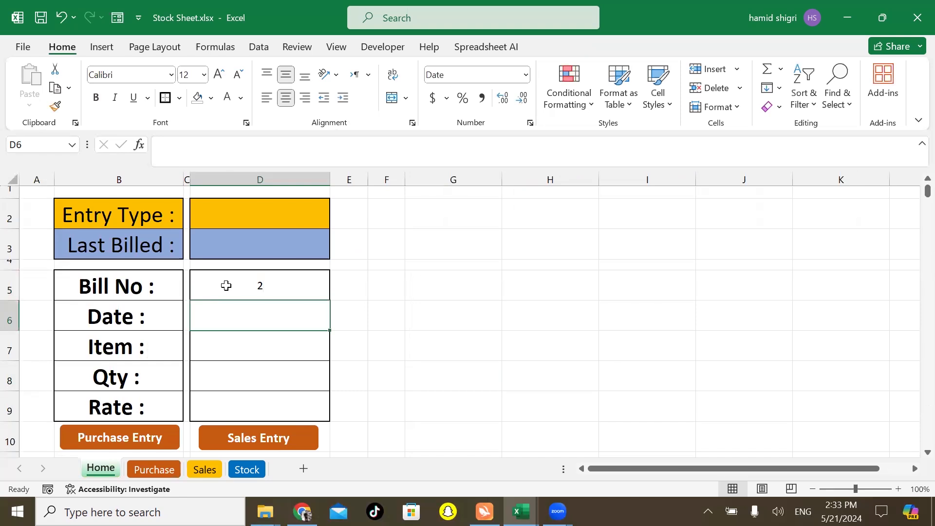
key("ctrl+semicolon")
key("Return")
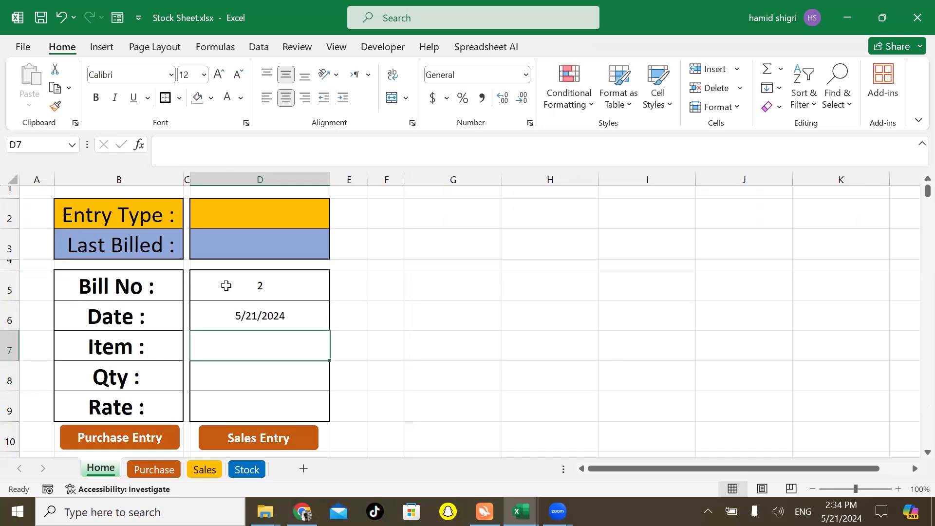
- Complete the Home form with item Printer, quantity 20 and rate 300, and transfer the entry to the Purchase table with its assigned macro
type("Printer")
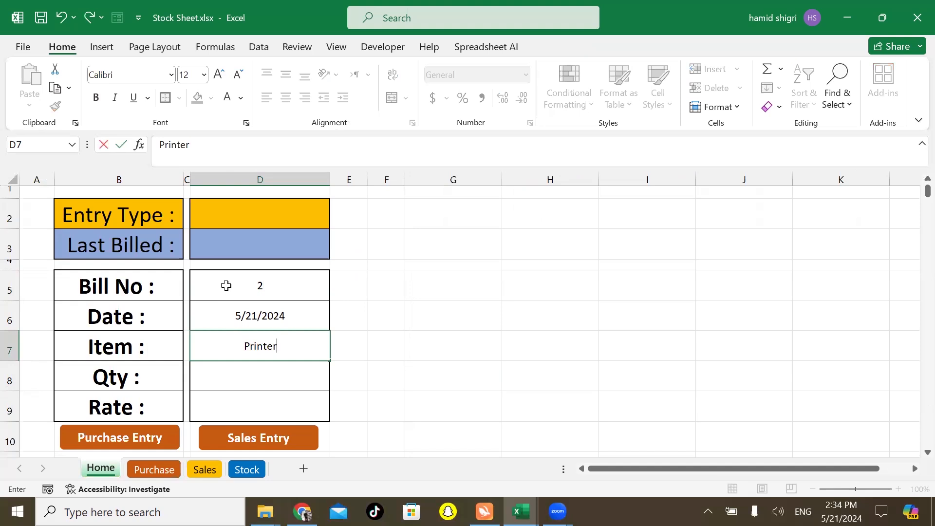
key("Return")
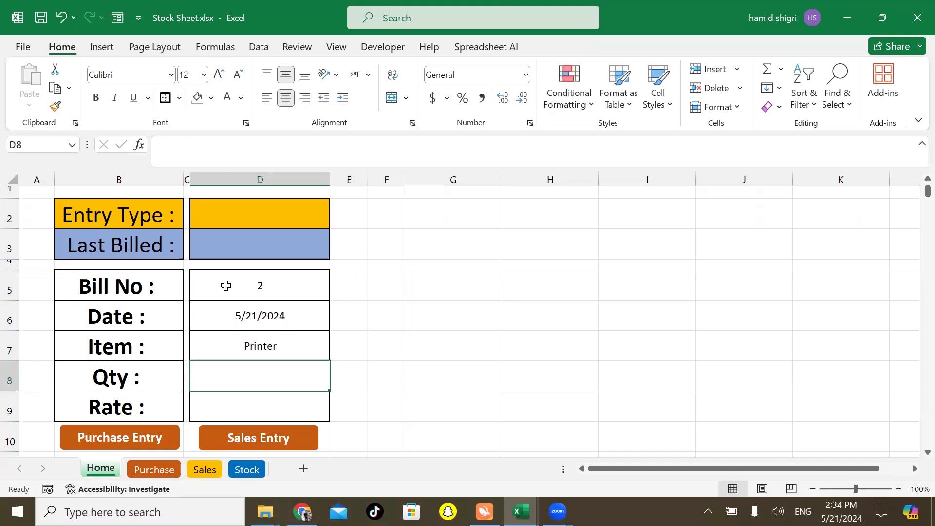
type("20")
key("Return")
type("300")
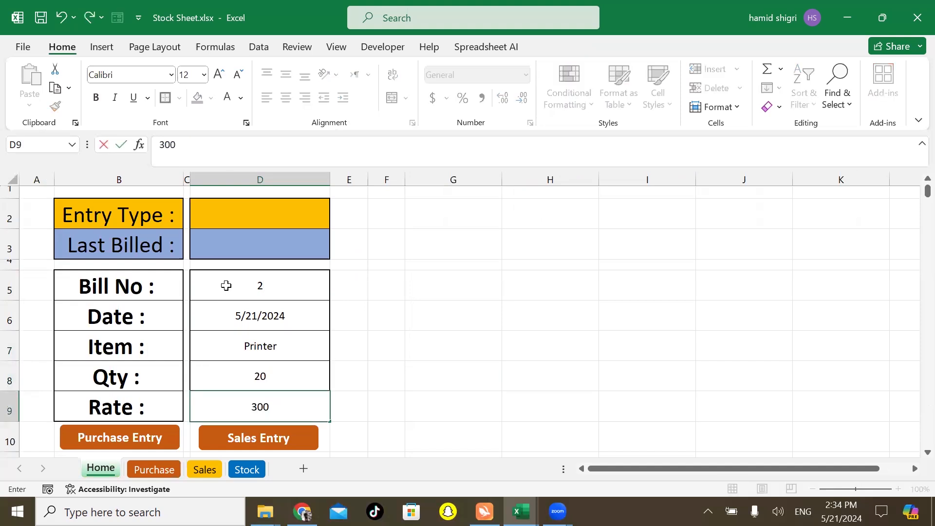
key("Return")
left_click(120, 433)
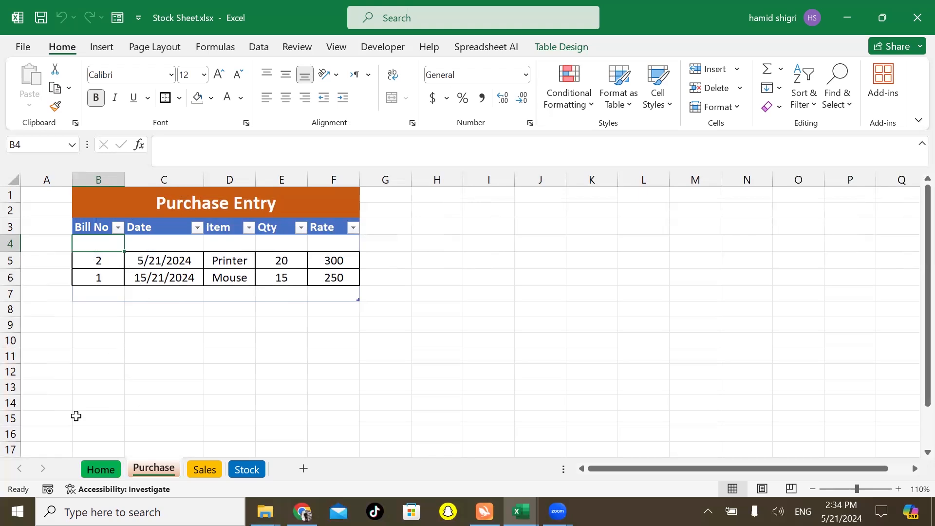
- Return to the Home form and enter bill number 1 with the current date 5/21/2024
key("ctrl+Page_Up")
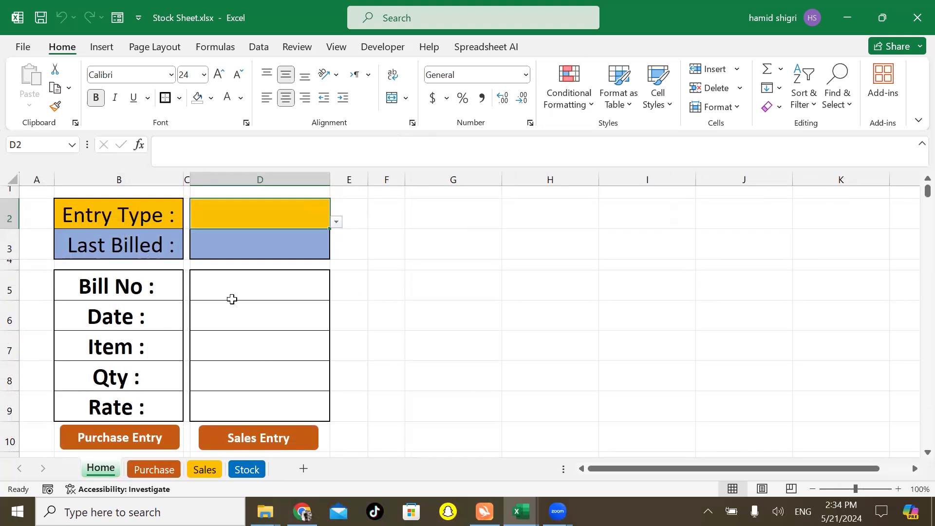
left_click(244, 286)
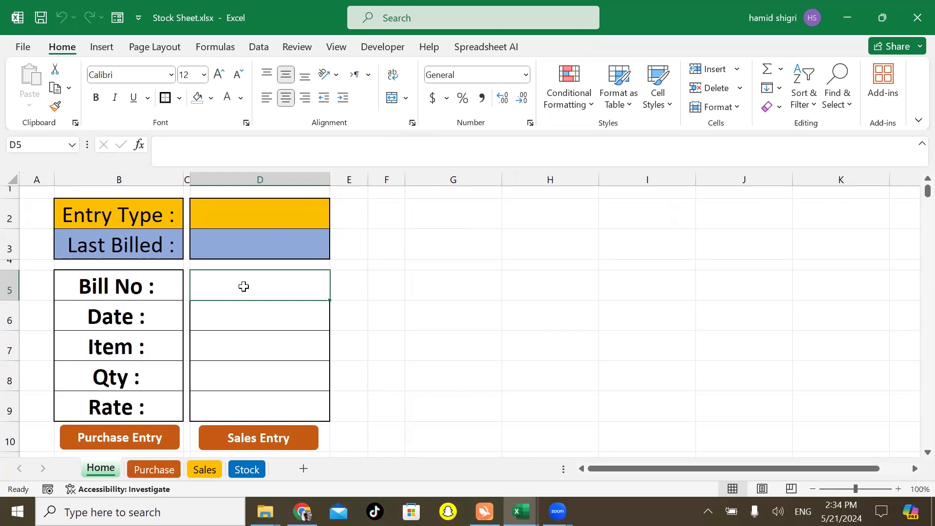
type("1")
key("Return")
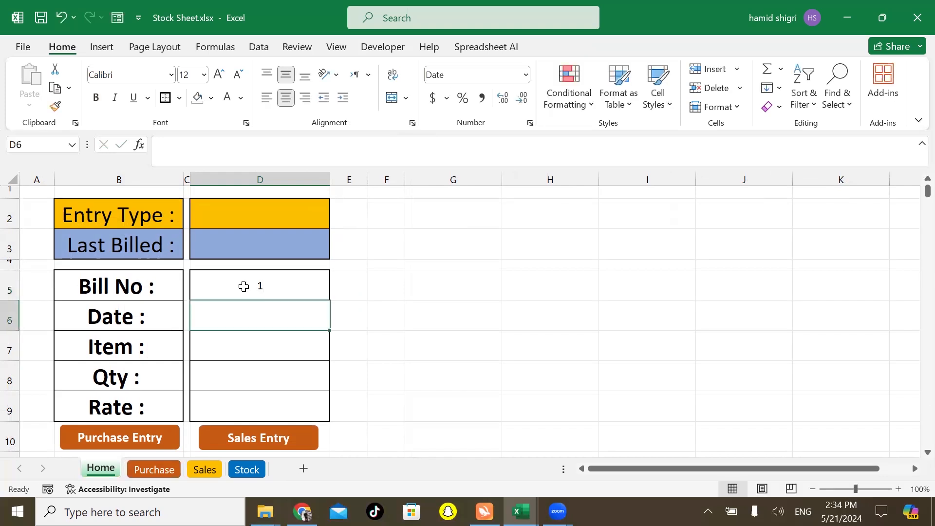
key("ctrl+semicolon")
key("Return")
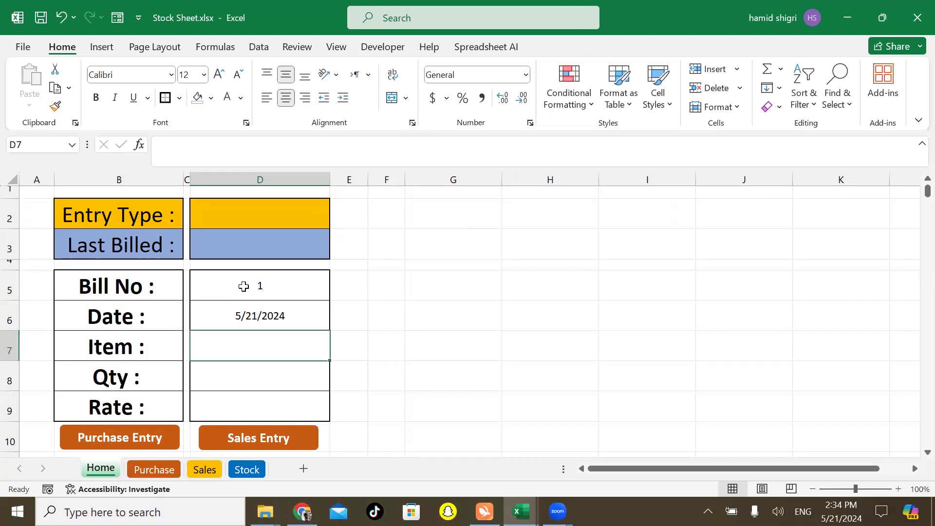
- Complete the Home form's sales entry with item Mouse, quantity 5 and rate 250
type("Mouse")
key("Return")
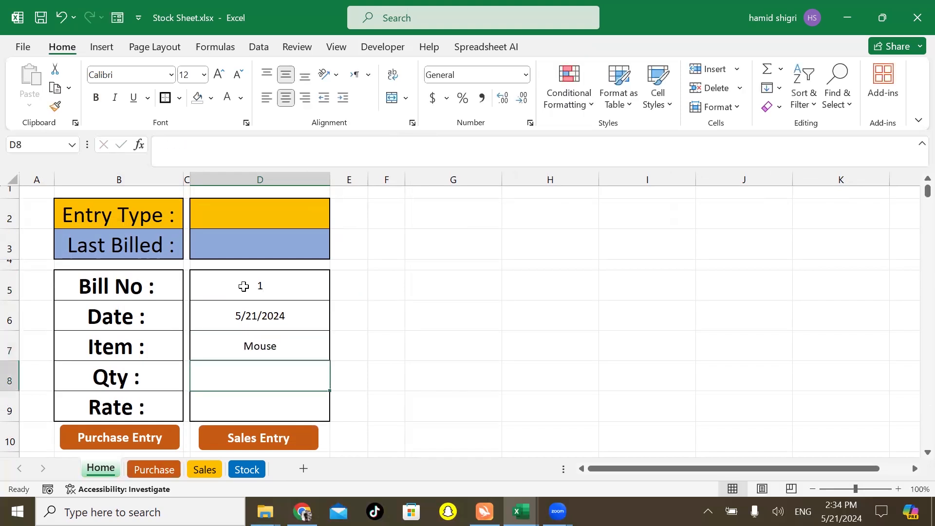
type("5")
key("Return")
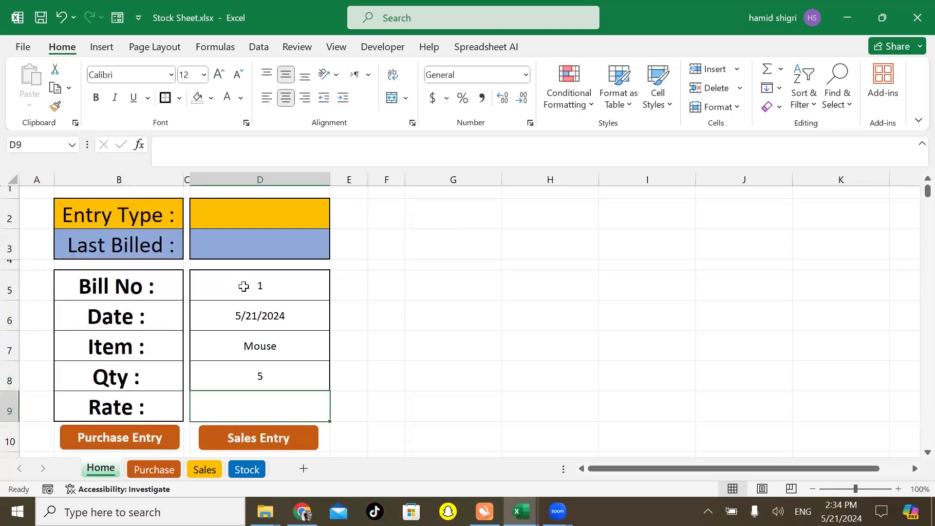
type("250")
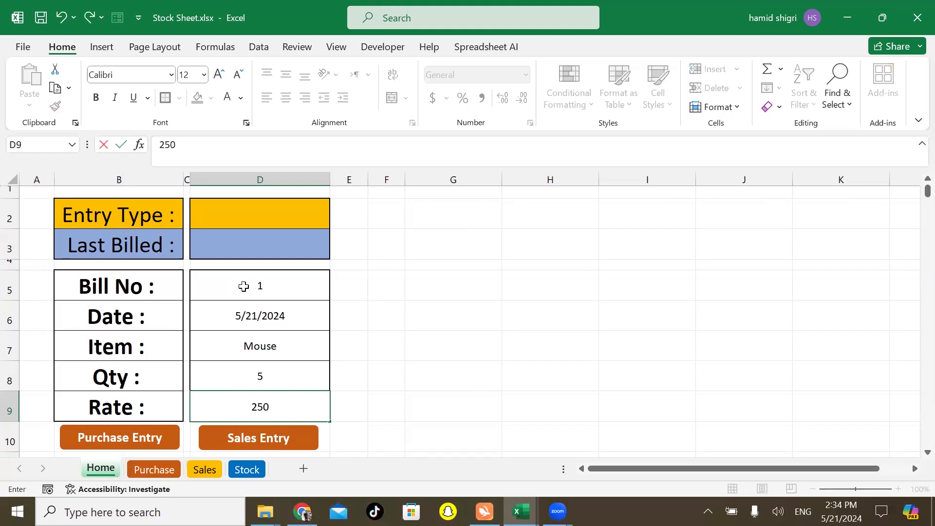
key("Return")
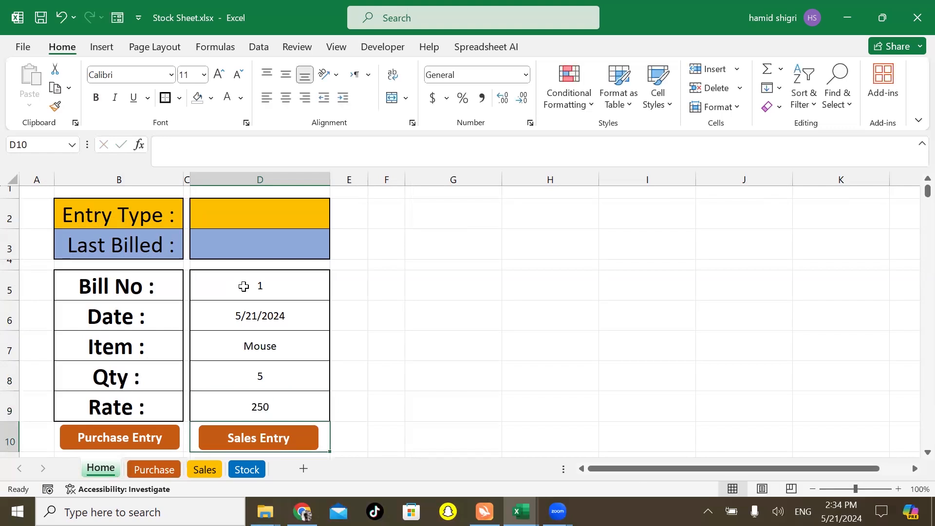
- Start recording a macro named Sale, stored in This Workbook
left_click(373, 49)
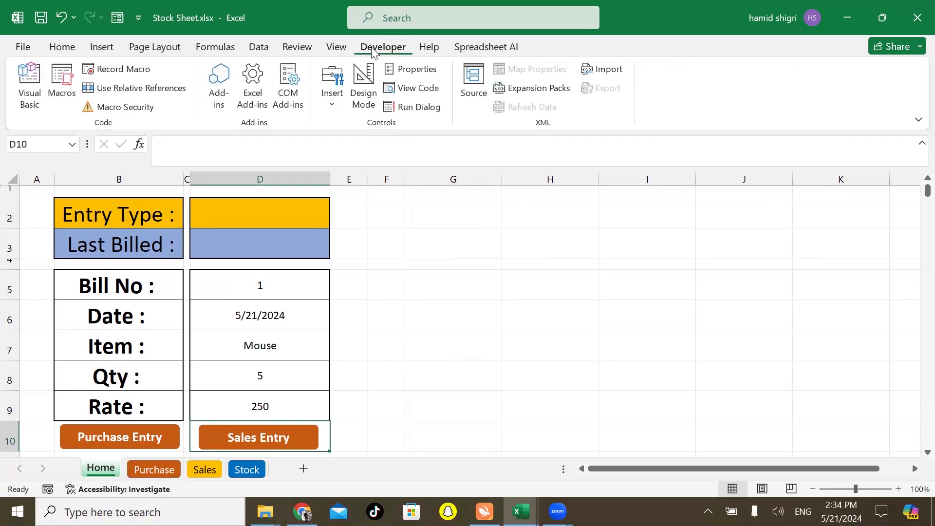
left_click(128, 71)
type("Sale")
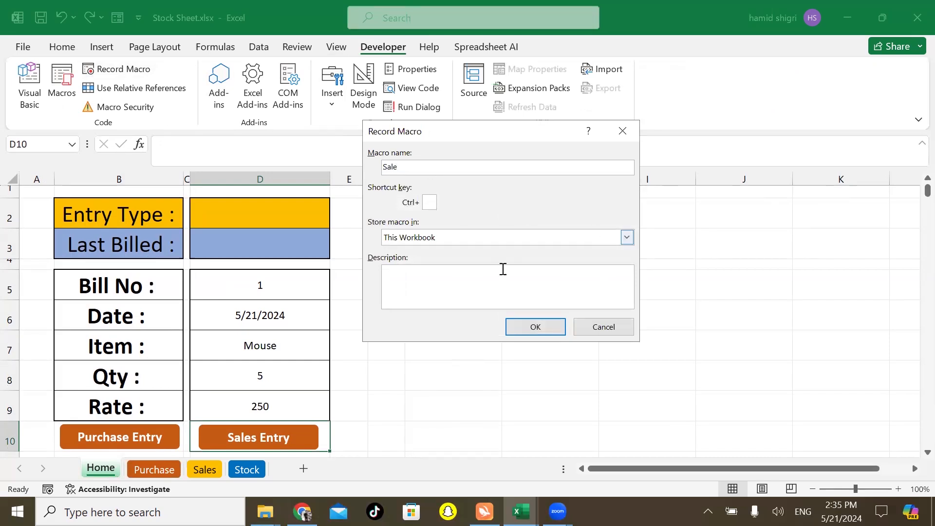
left_click(535, 323)
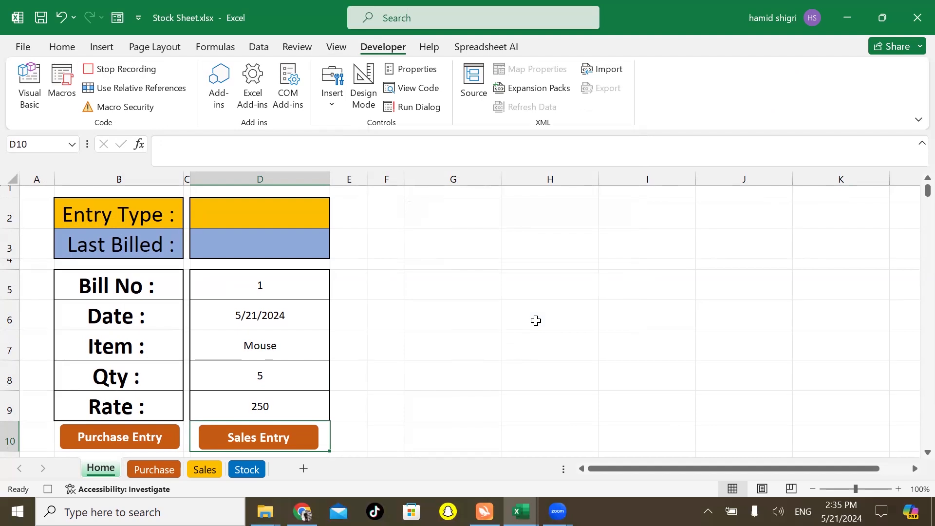
- Copy the form values in D5:D9 and paste them transposed into the Sales table from cell B4
left_click_drag(275, 289, 298, 336)
scroll(913, 183, "up", 1)
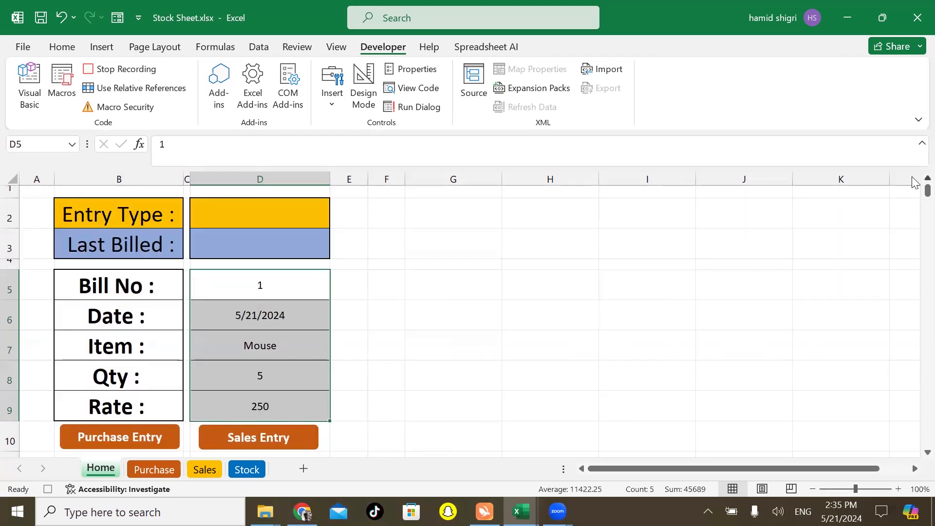
key("ctrl+c")
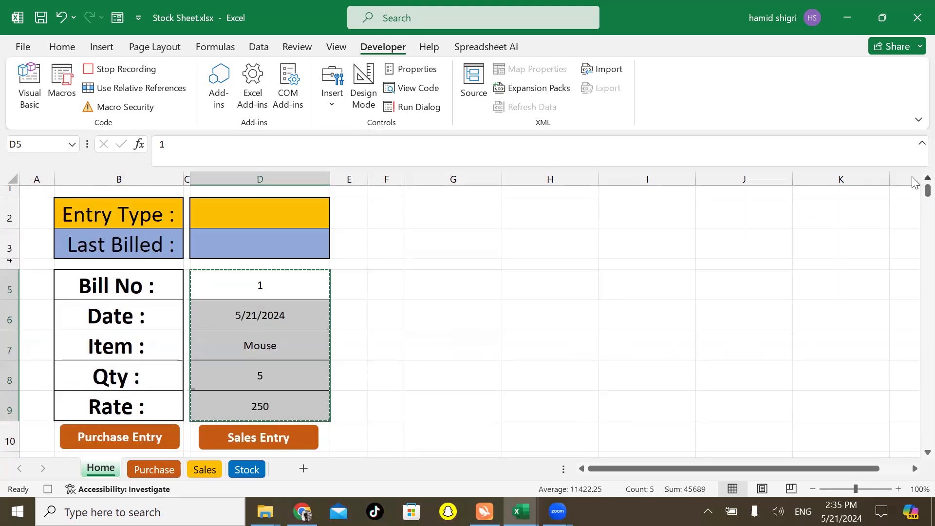
key("ctrl+v")
left_click(204, 469)
left_click(98, 247)
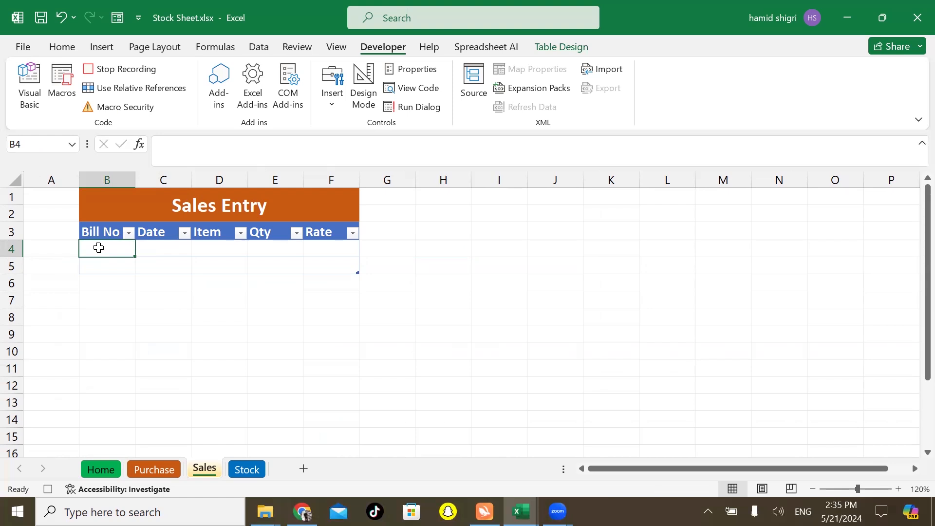
key("alt")
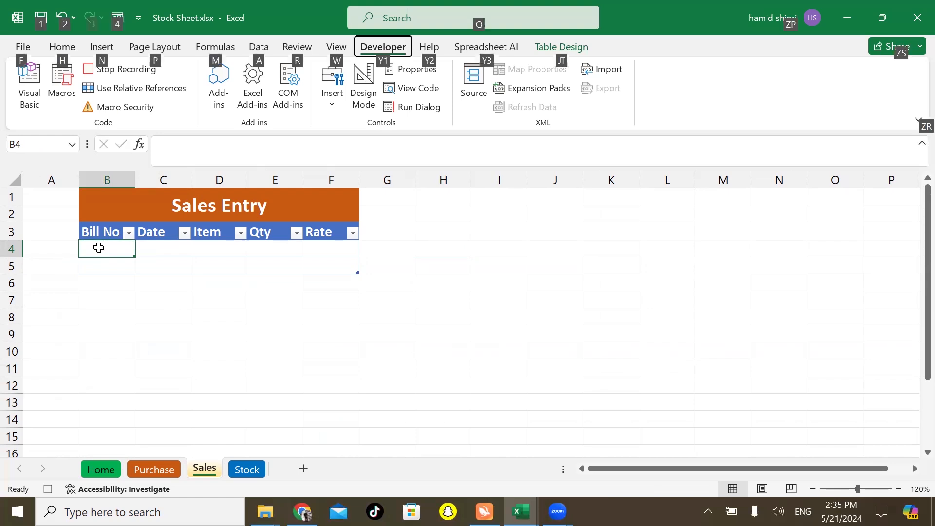
key("h")
key("v")
key("t")
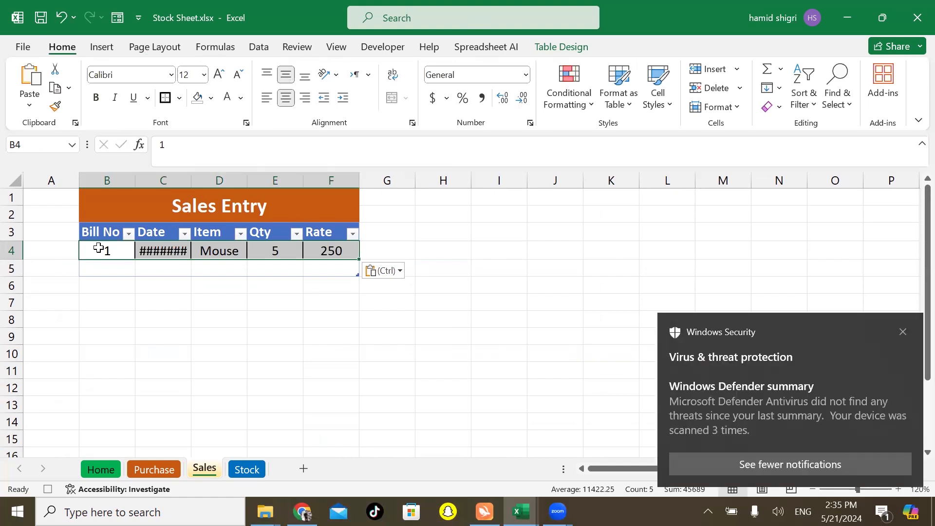
- Insert a table row above the Mouse entry in the Sales table, remove the new row's fill, and select cell B4
left_click(98, 248)
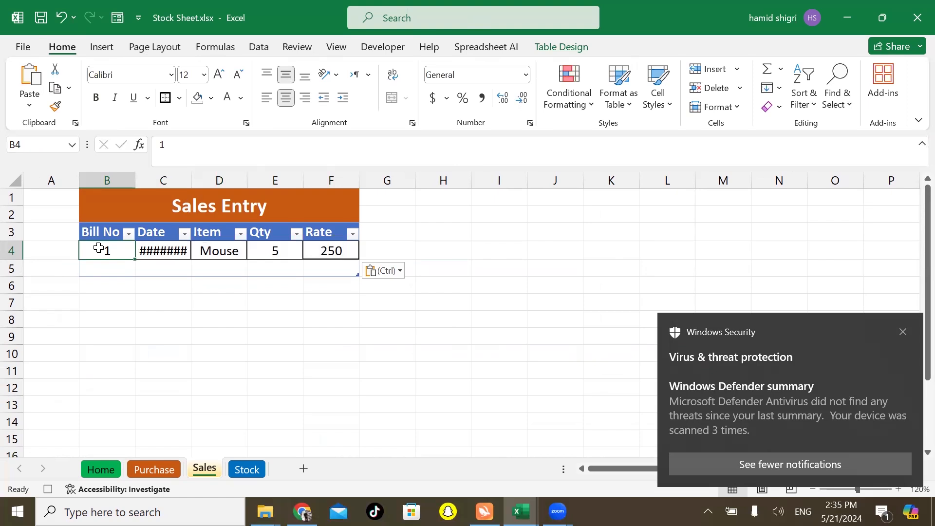
right_click(99, 248)
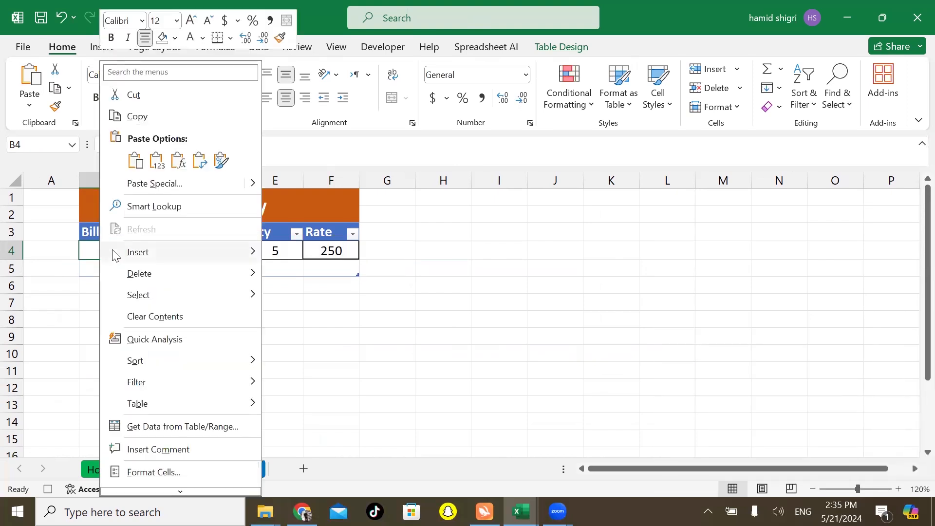
mouse_move(223, 260)
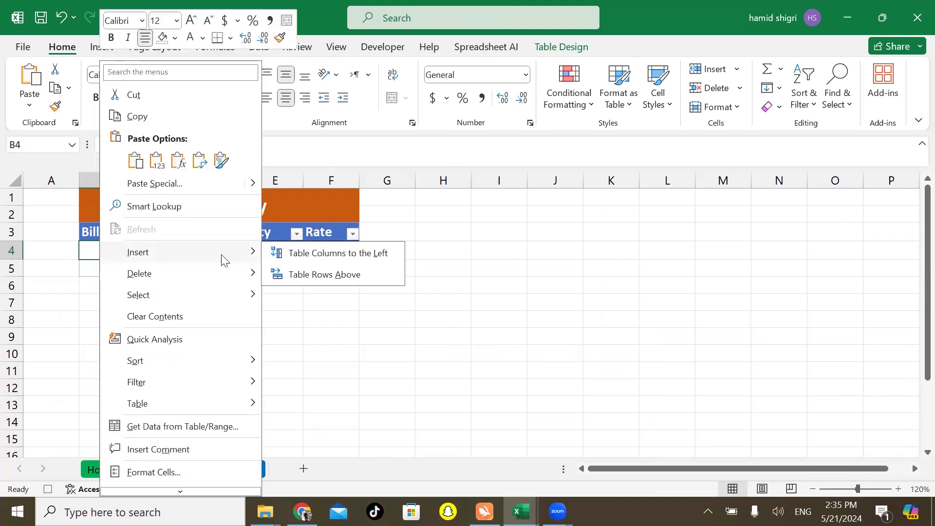
left_click(300, 282)
left_click_drag(107, 247, 331, 251)
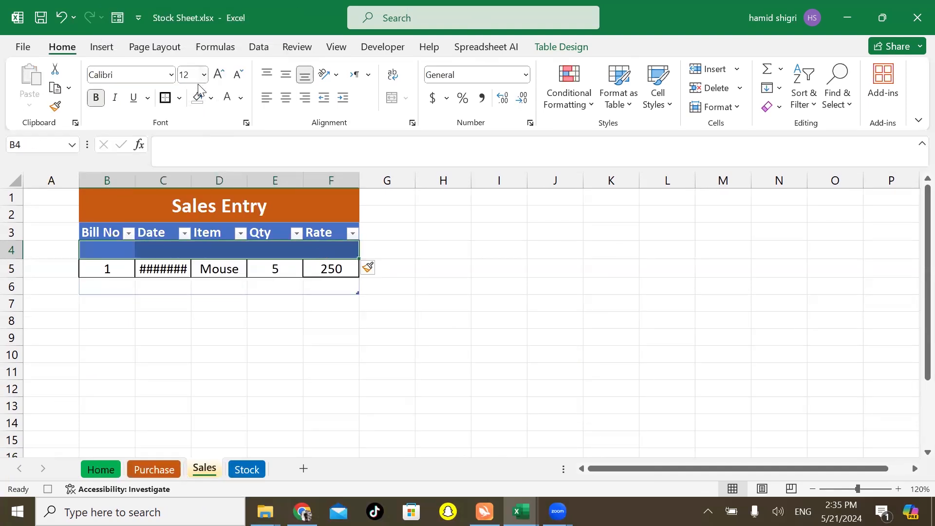
left_click(195, 102)
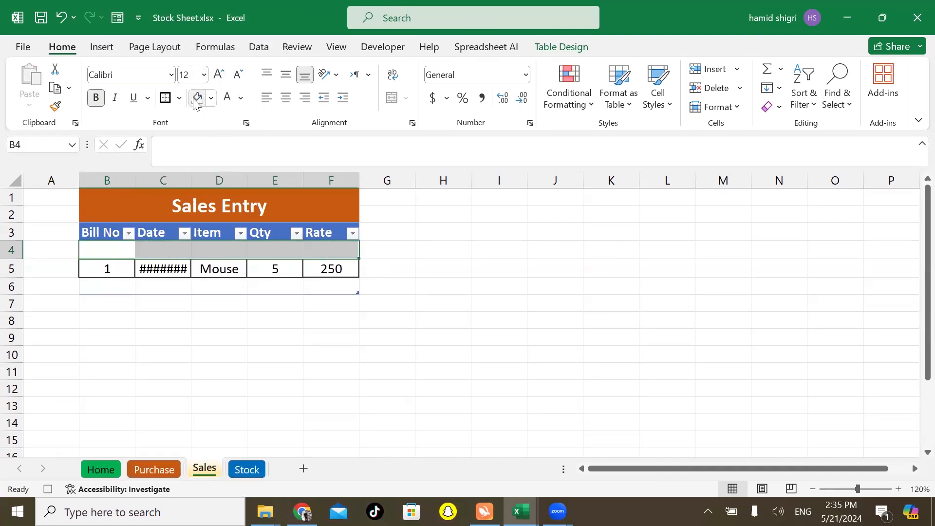
left_click(129, 248)
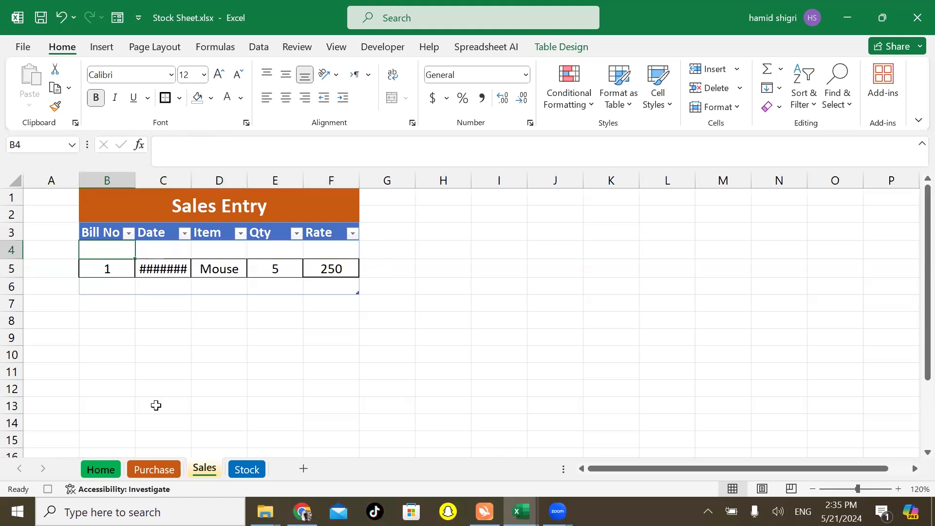
- Clear the Home form values in D5:D9, select the Entry Type cell D2, and stop the macro recording
left_click(101, 468)
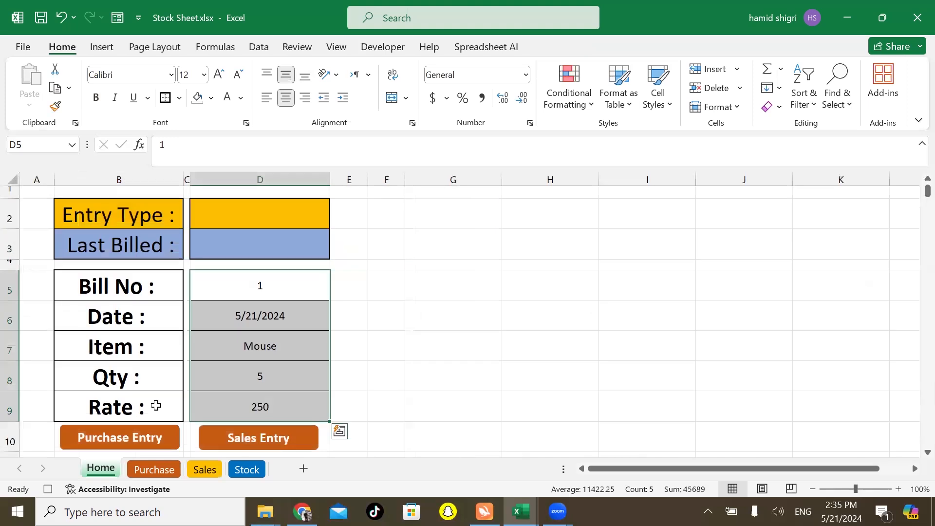
key("Delete")
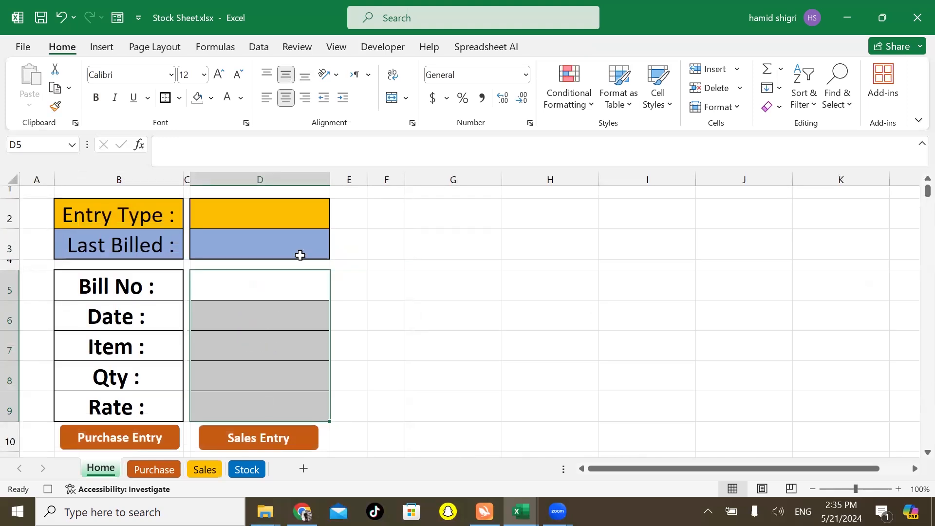
left_click(257, 211)
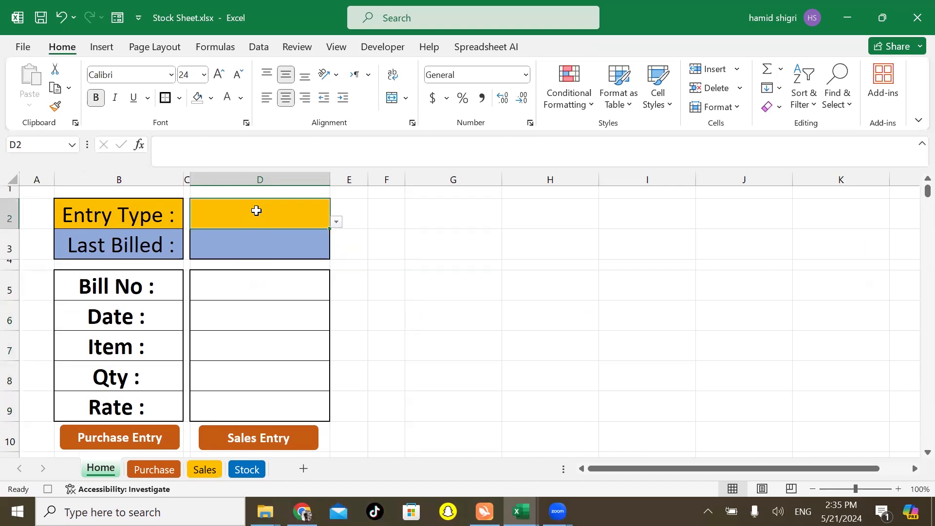
left_click(383, 46)
left_click(127, 73)
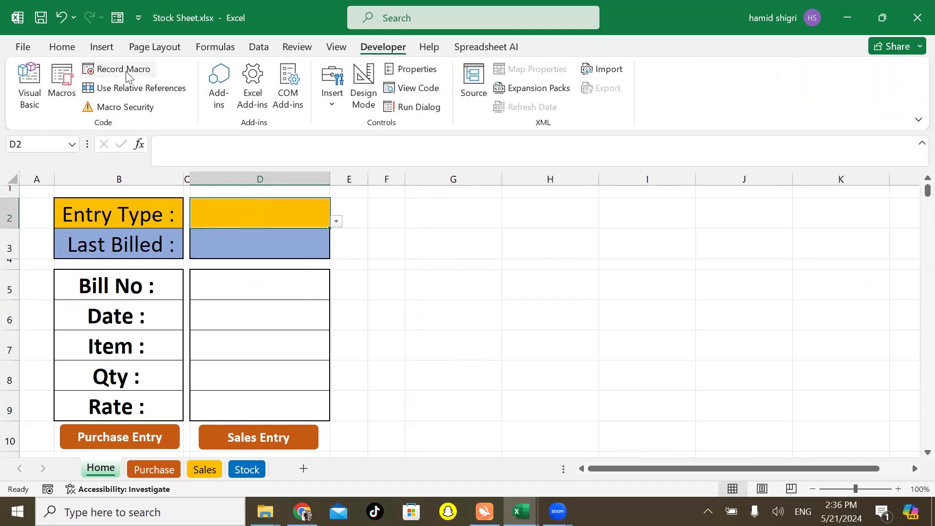
- Save the workbook, continuing in the macro-free format
left_click(248, 388)
key("ctrl+s")
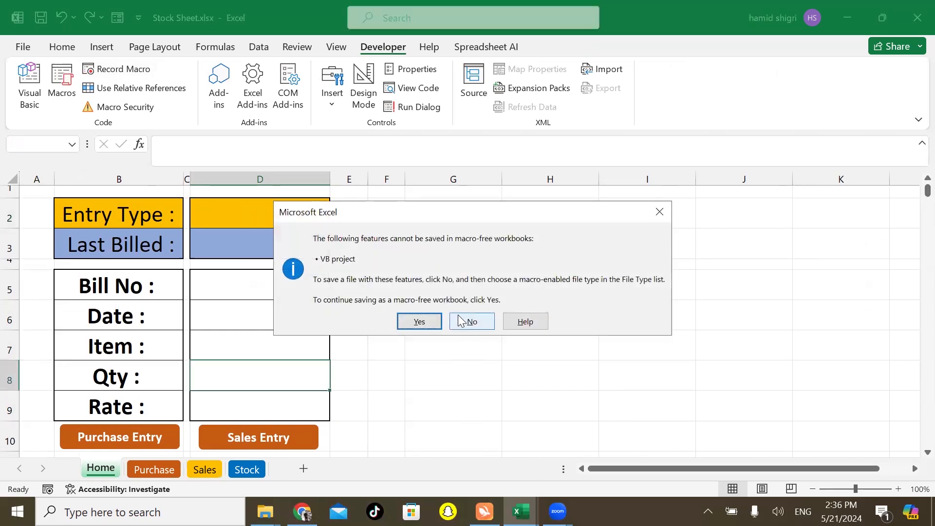
left_click(420, 321)
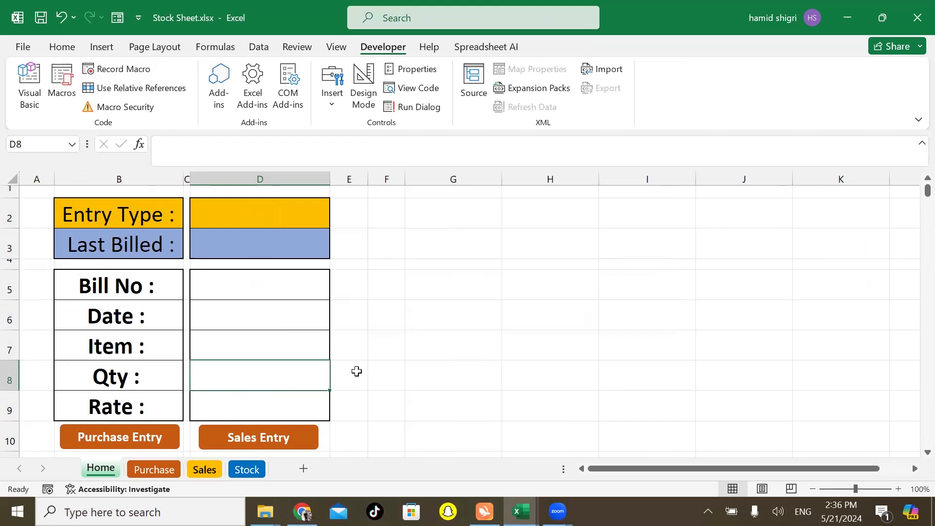
- Widen the Date column of the Sales table so the full date fits, and return to the Home sheet
left_click(205, 469)
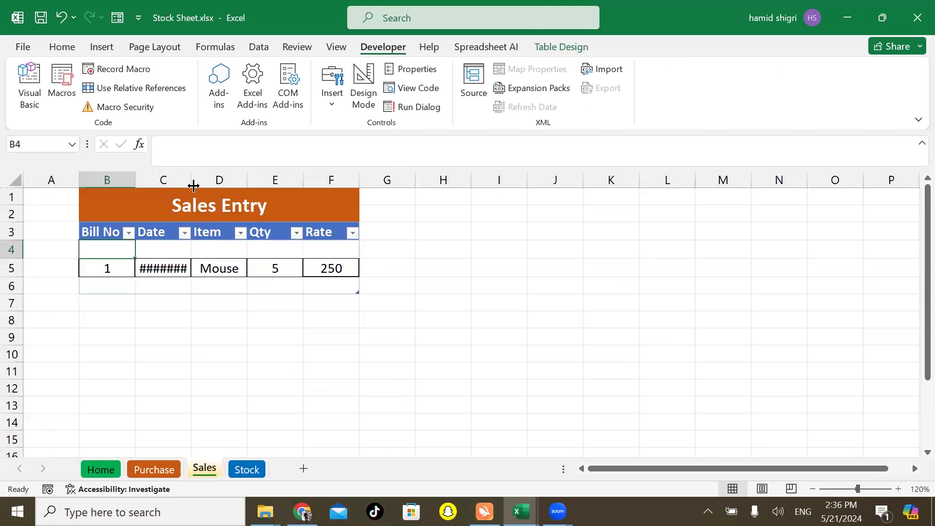
left_click_drag(194, 185, 212, 186)
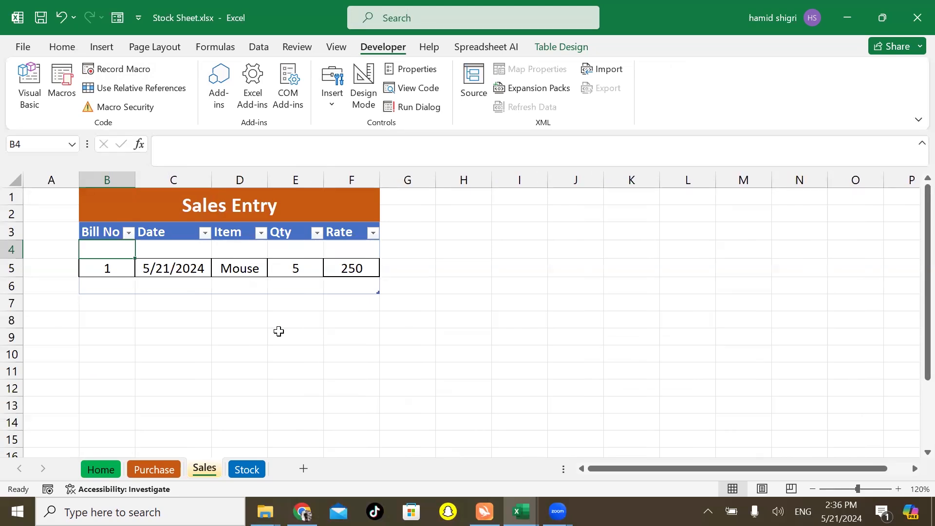
left_click(101, 469)
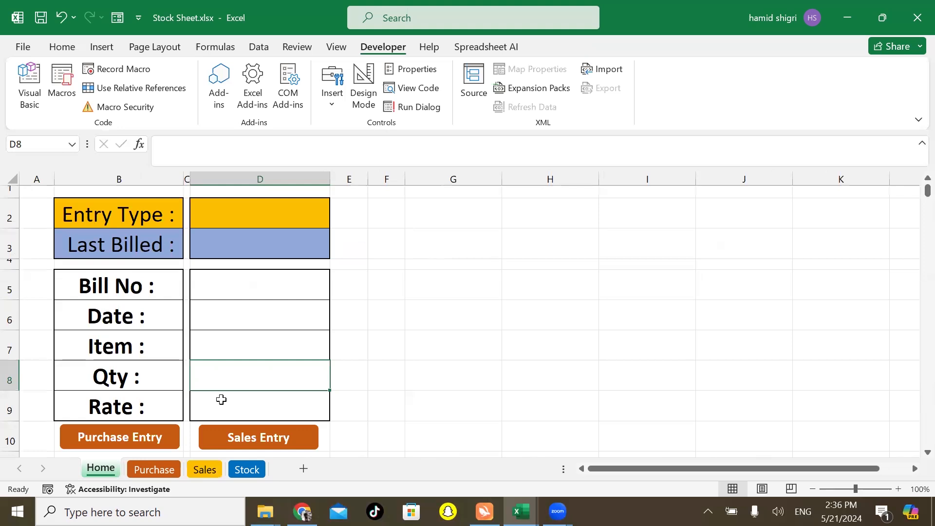
- Assign the Sale macro to the Sales Entry shape on the Home sheet
right_click(305, 438)
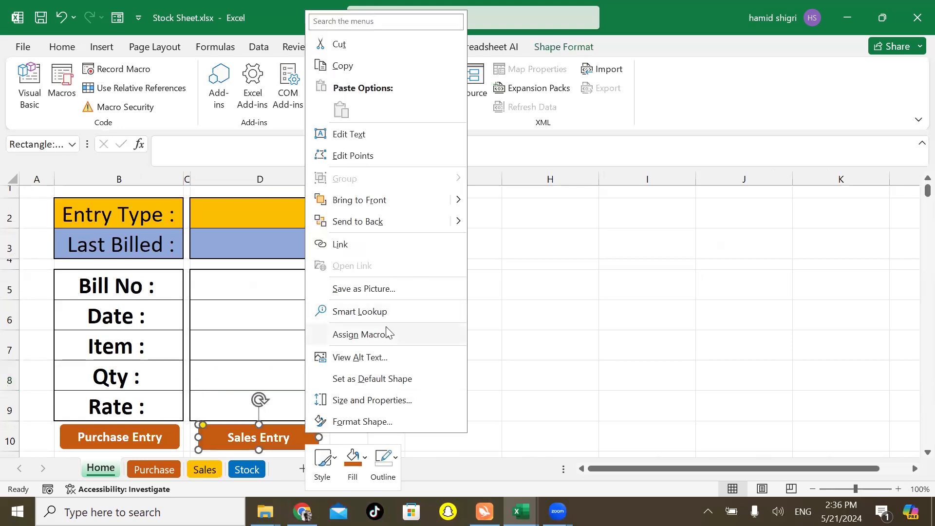
left_click(386, 334)
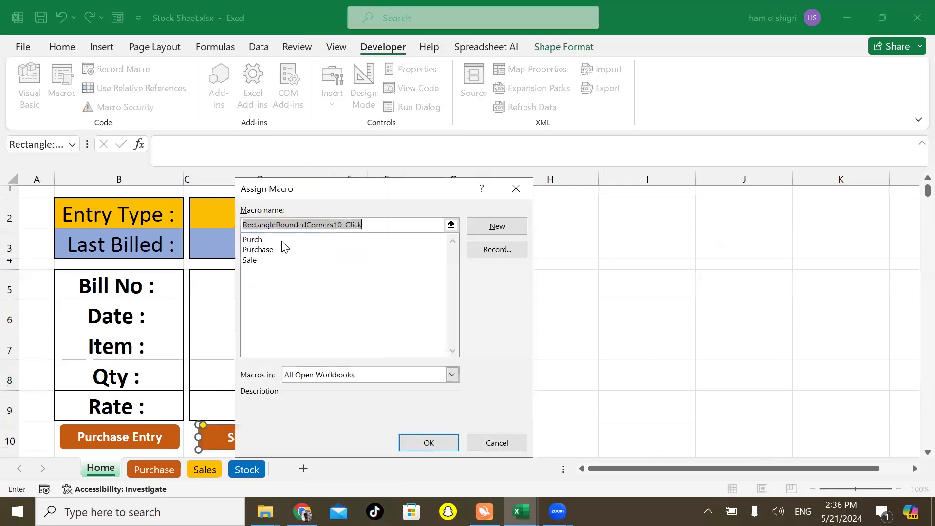
left_click(258, 259)
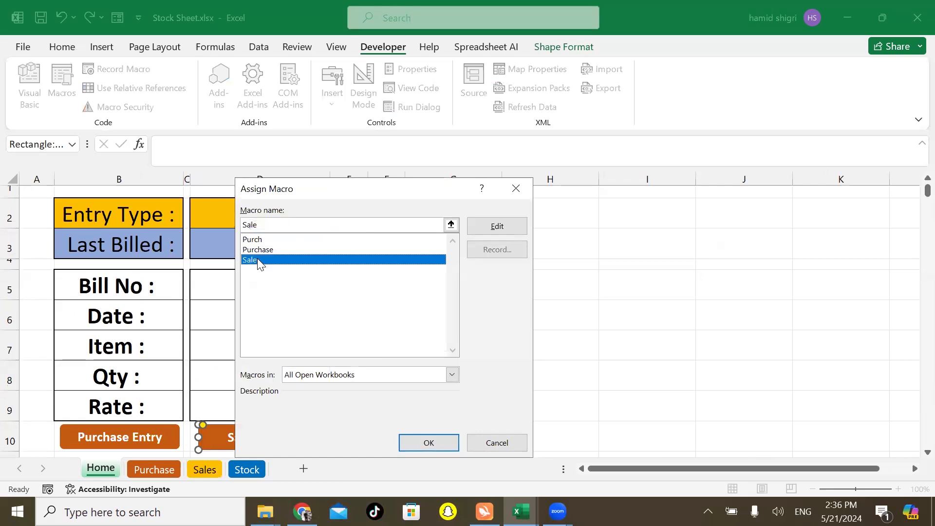
left_click(421, 442)
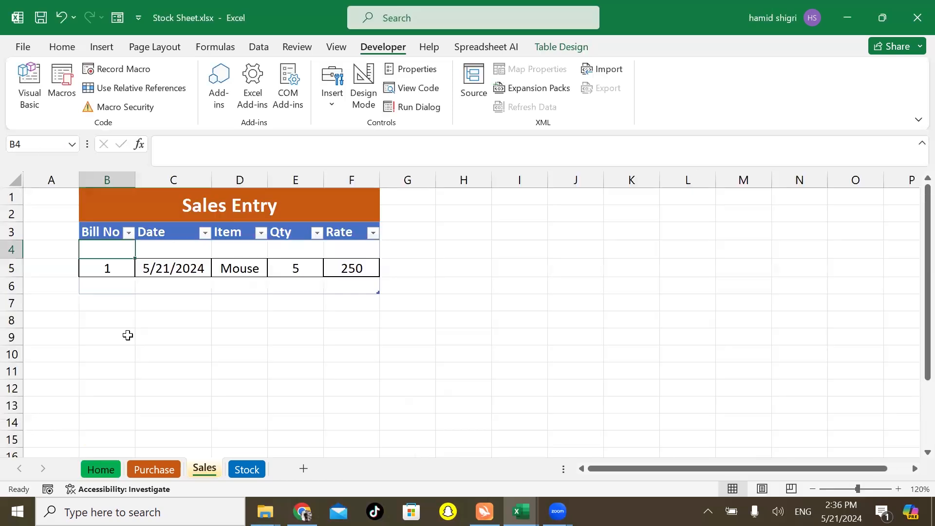
- Delete the Mouse entry in row 5 of the Sales sheet and select cell B4
left_click(10, 267)
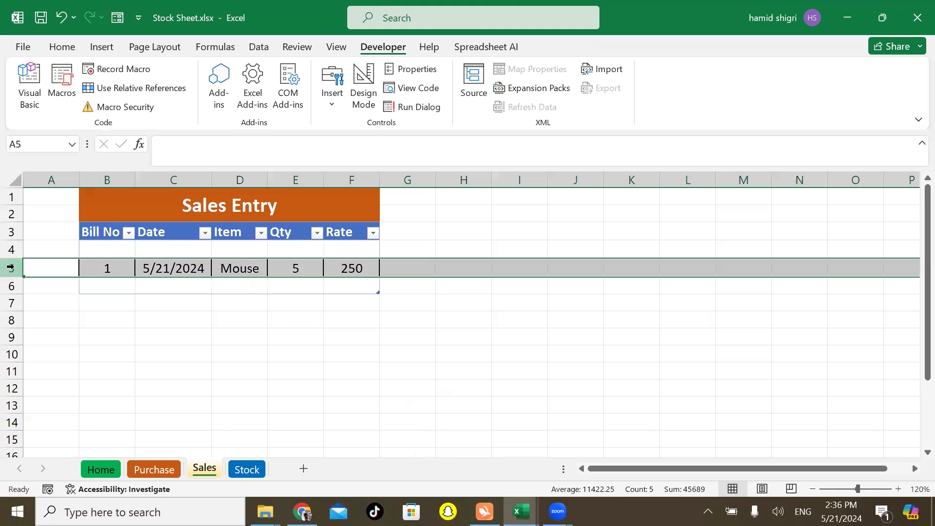
key("ctrl+minus")
left_click(126, 255)
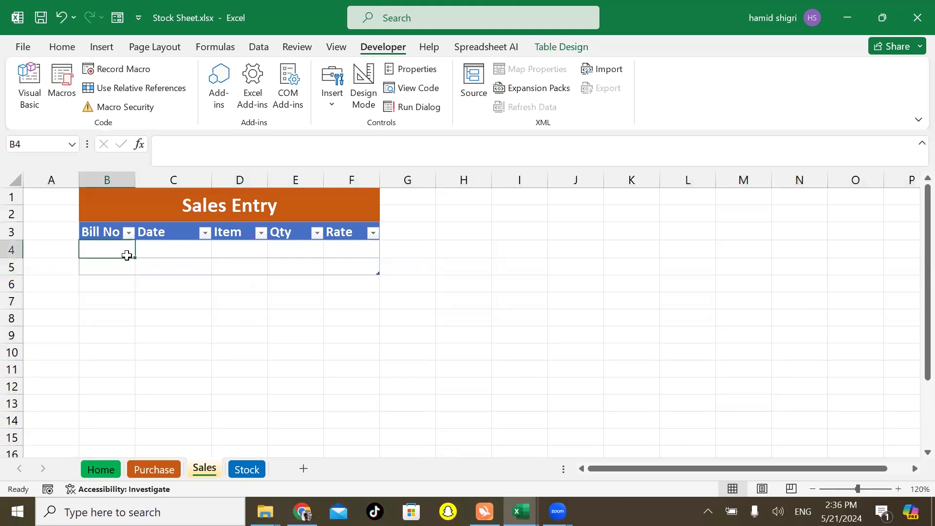
- Fill in the Home form with Bill No 1 and the current date, 5/21/2024
left_click(101, 469)
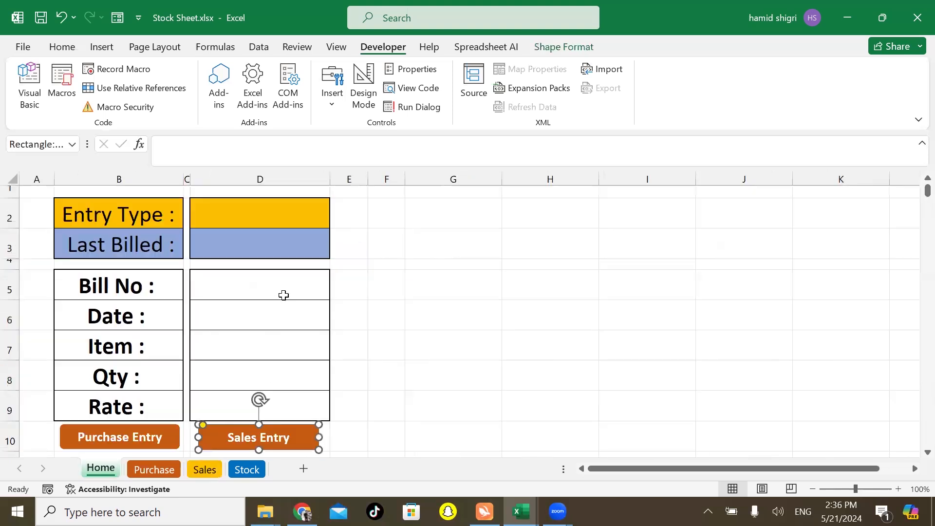
left_click(263, 282)
type("1")
key("Return")
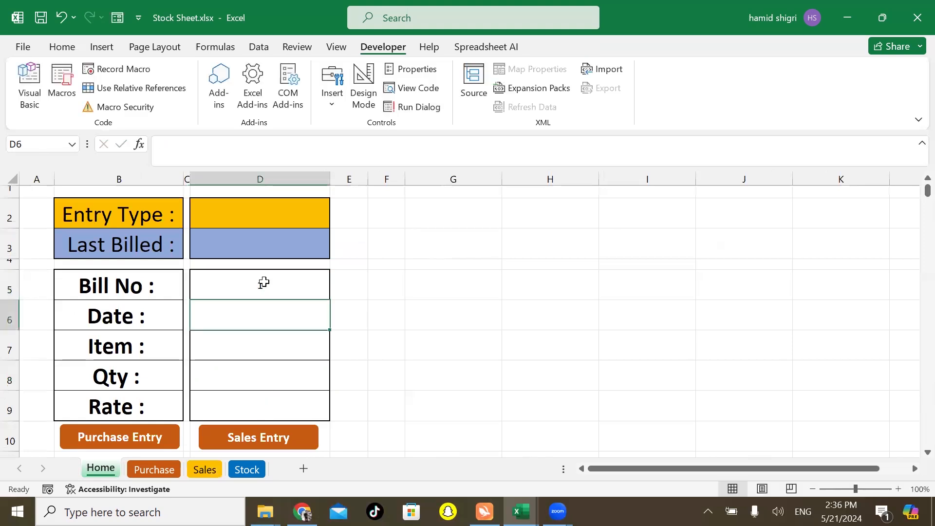
key("ctrl+semicolon")
key("Return")
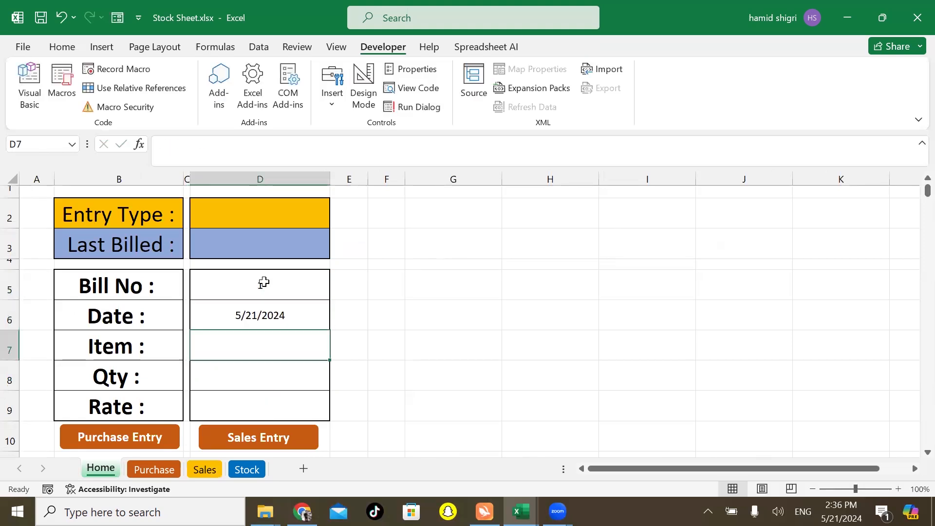
- Complete the Home form with item Mouse, quantity 5 and rate 350, and submit it as a sales entry
type("Mou")
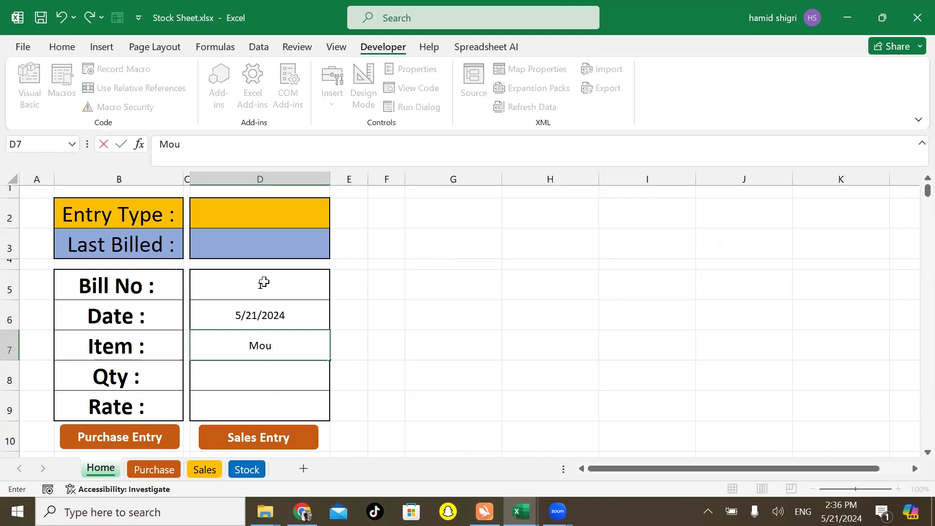
type("se")
key("Return")
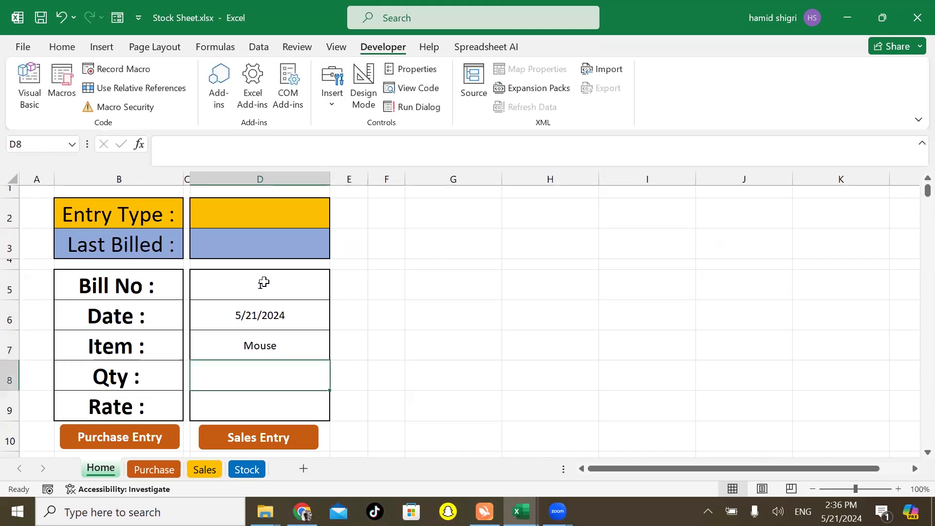
type("5")
key("Return")
type("350")
key("Return")
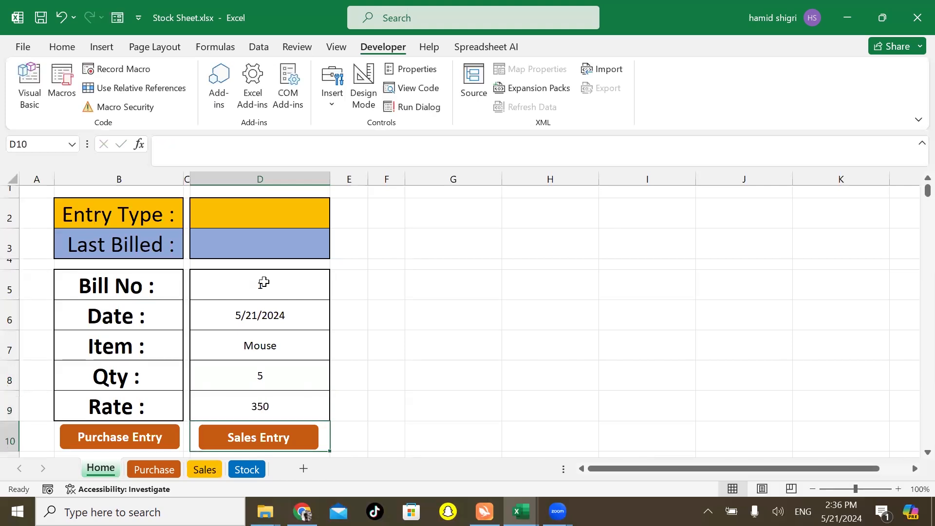
left_click(278, 436)
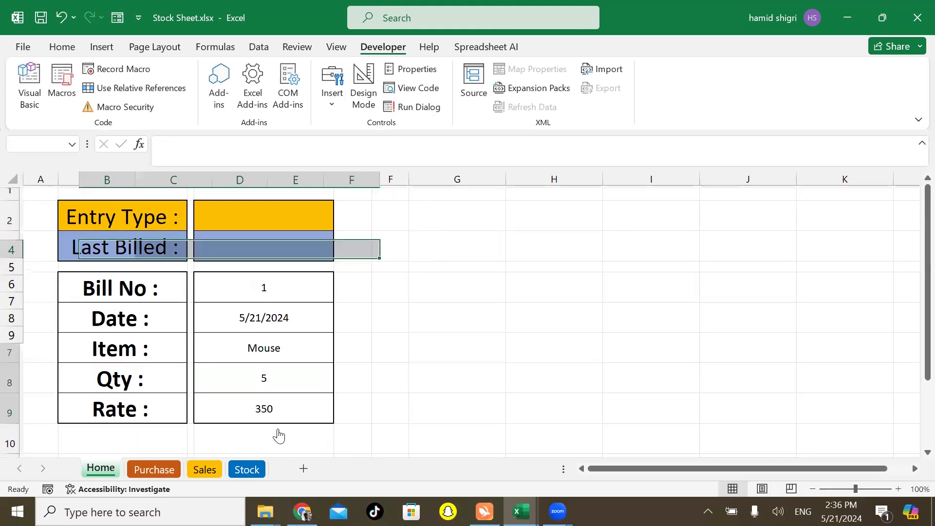
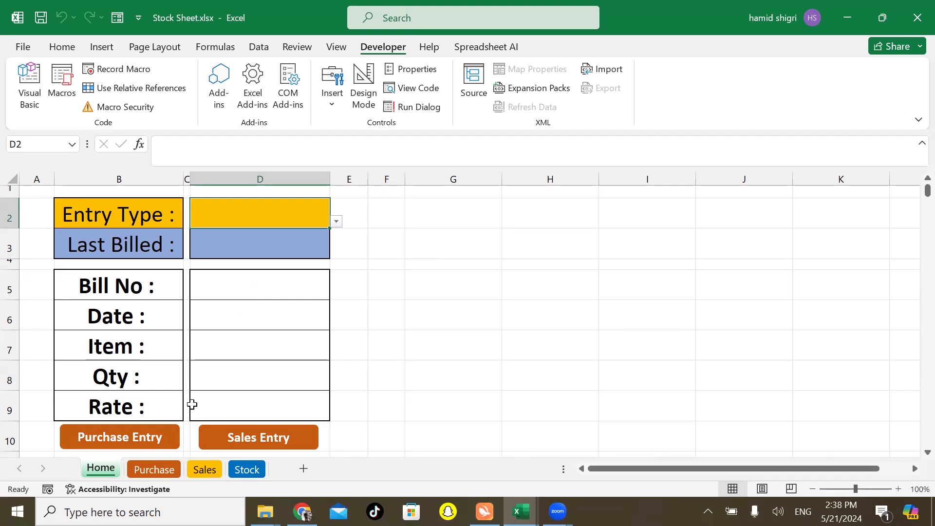
- Check the last bill number in the Purchase table, and enter Bill No 3 and the date 5/21/2024 in the Home form
key("ctrl+Page_Down")
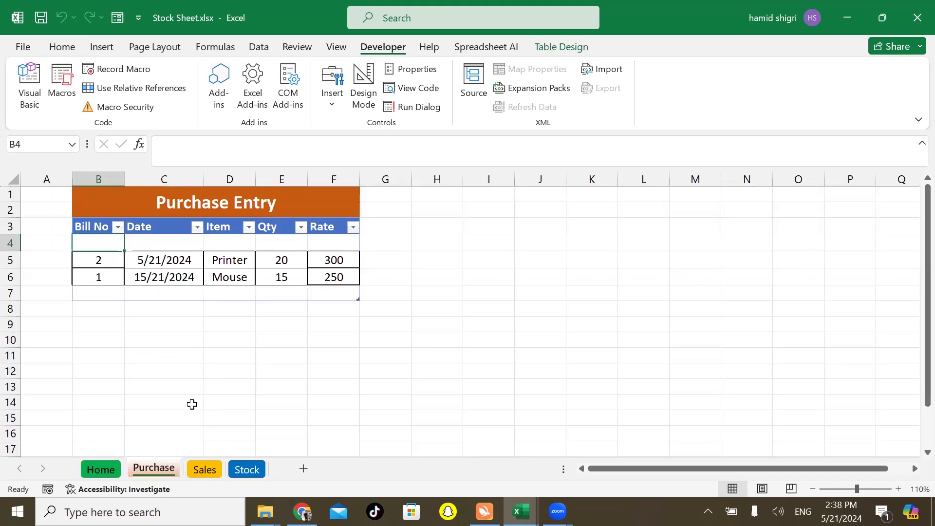
key("ctrl+Page_Up")
left_click(234, 281)
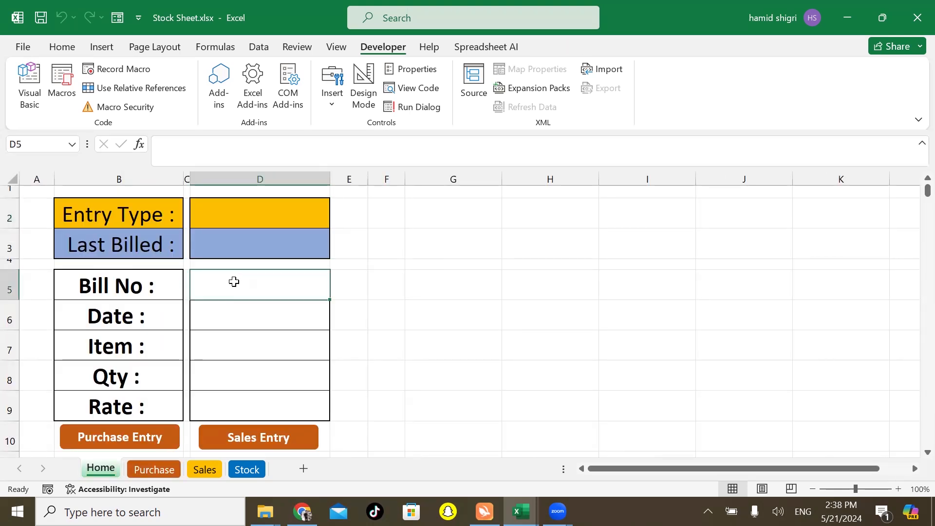
left_click(165, 433)
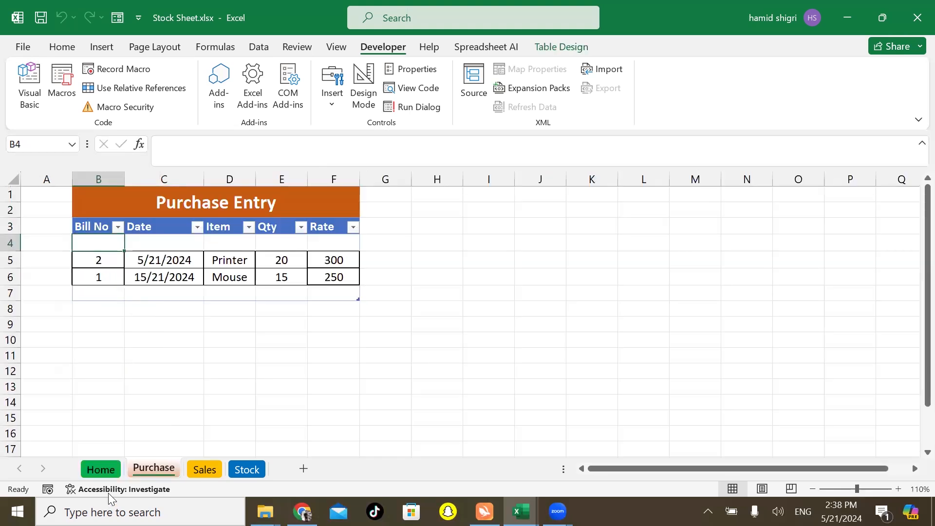
key("ctrl+Page_Up")
type("3")
key("Return")
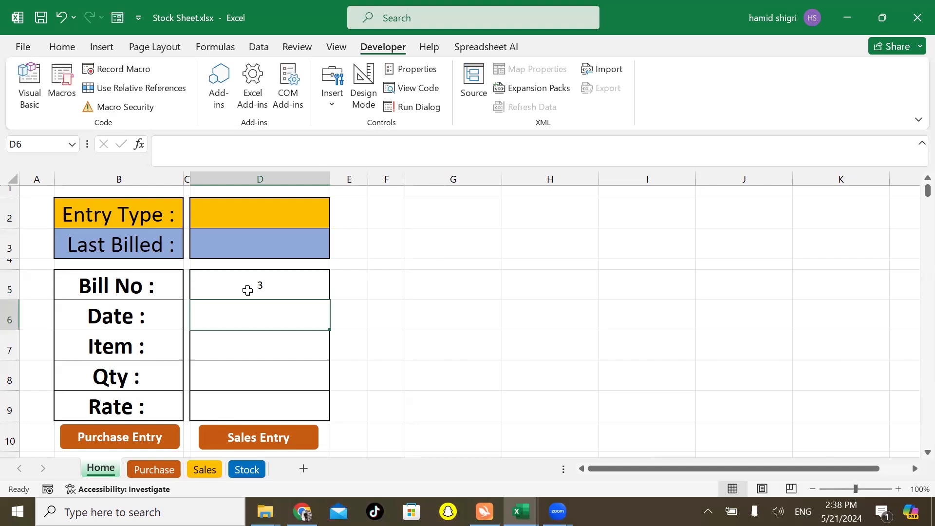
key("ctrl+semicolon")
key("Return")
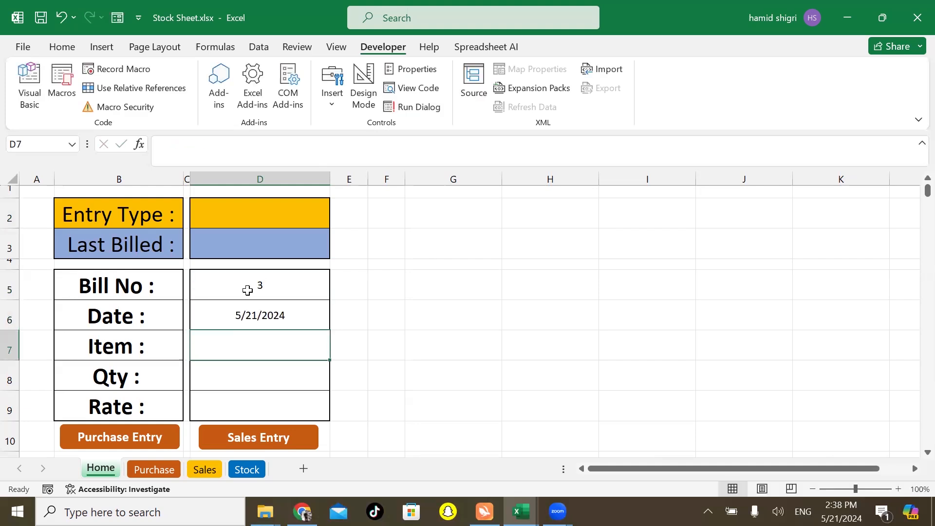
- Complete the Home form with item Mouse, quantity 10 and rate 150, and submit it as a purchase entry
type("Mouse")
key("Return")
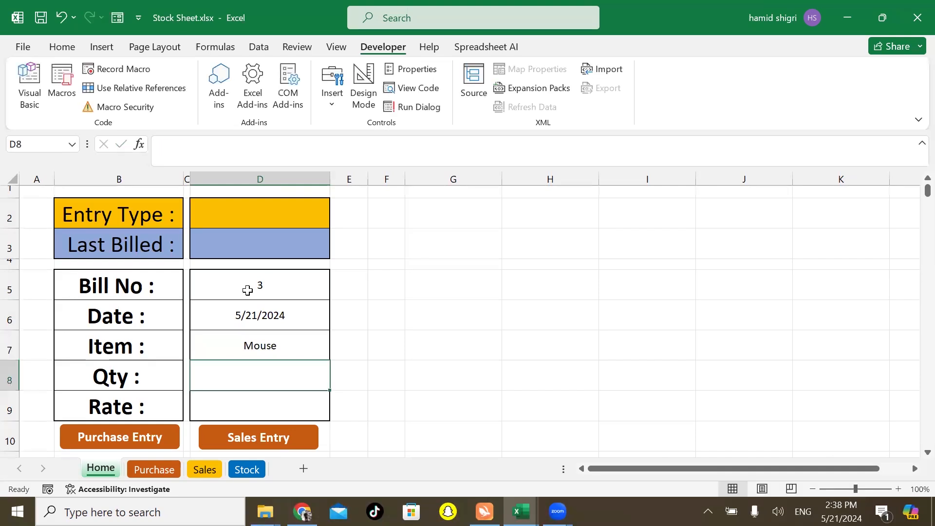
type("10")
key("Return")
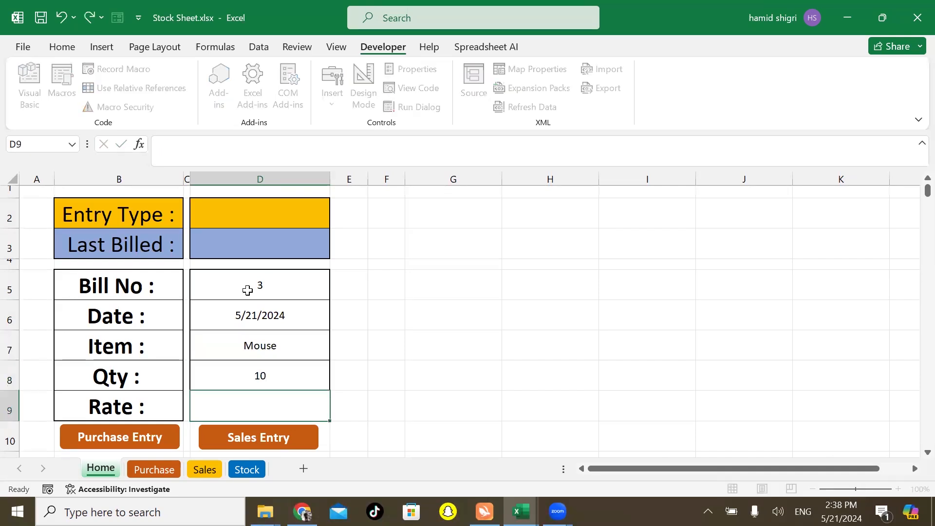
type("150")
key("Return")
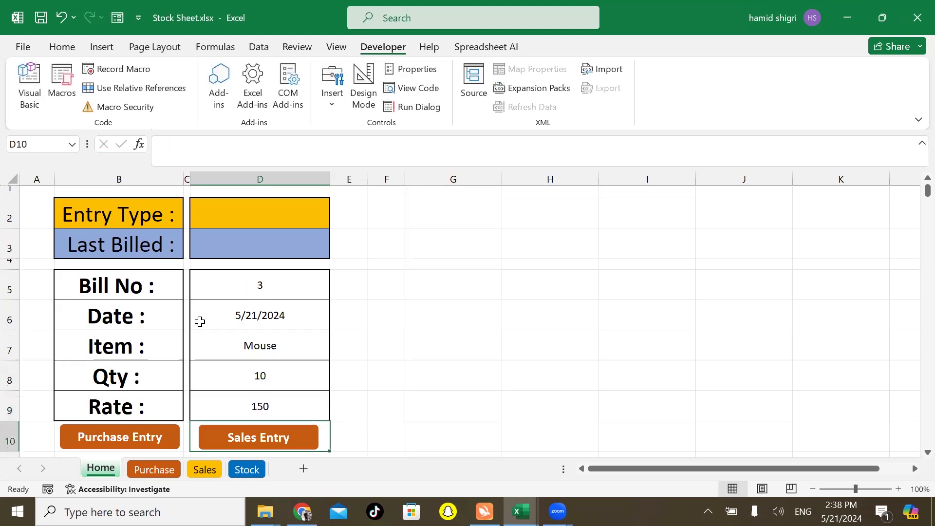
left_click(106, 437)
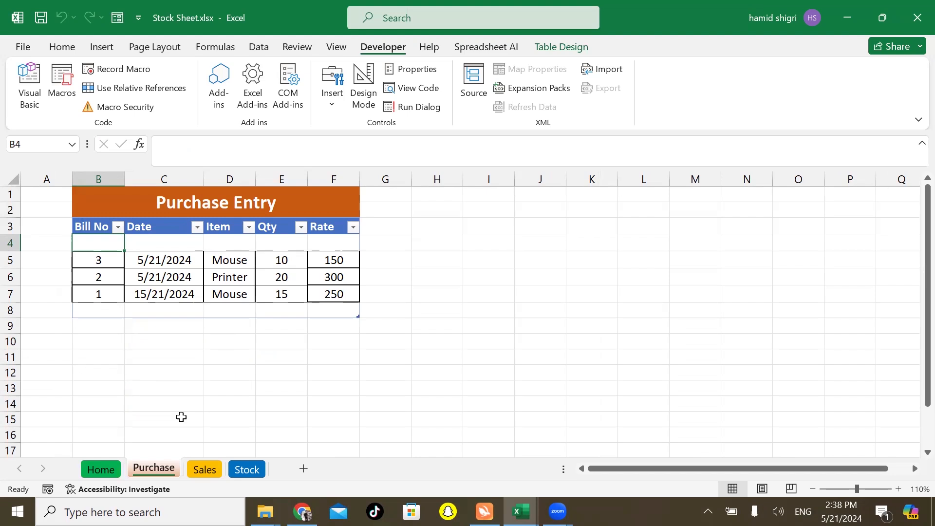
- Compare the Mouse quantities in the Purchase table with the Item and P Qty columns of the Stock table
key("ctrl+Page_Down")
key("ctrl+Page_Down")
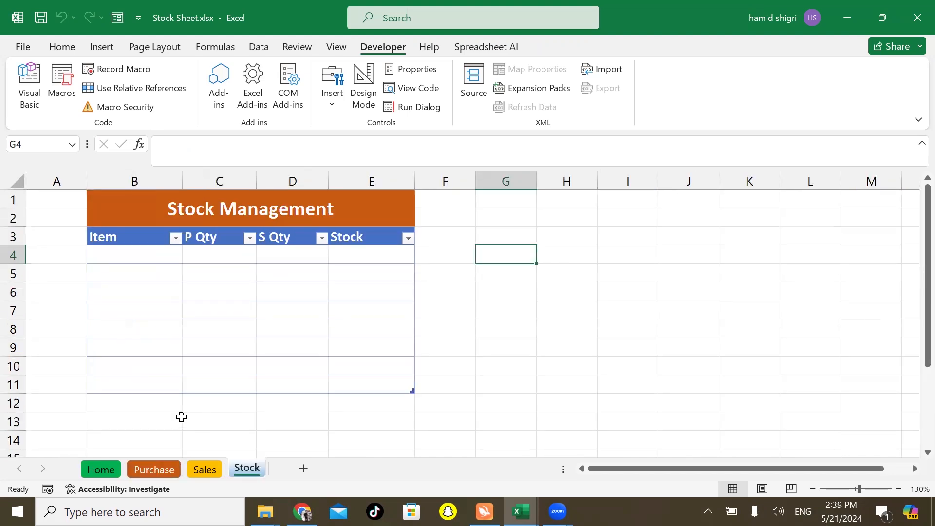
key("ctrl+Page_Up")
key("ctrl+Page_Up")
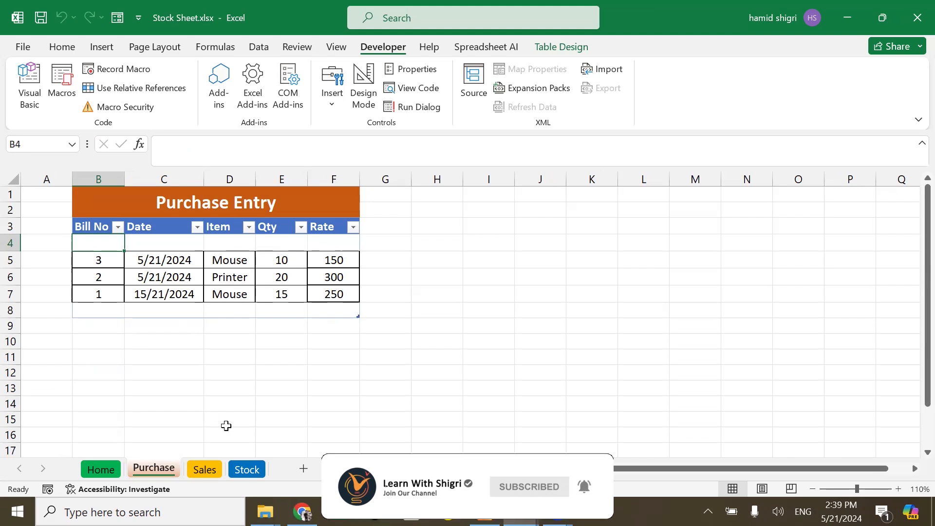
key("ctrl+Page_Down")
key("ctrl+Page_Down")
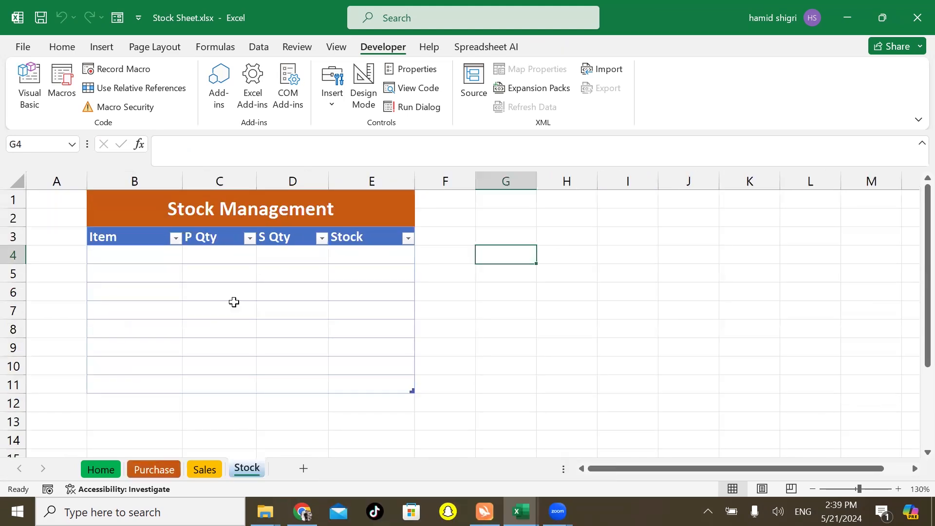
left_click(115, 255)
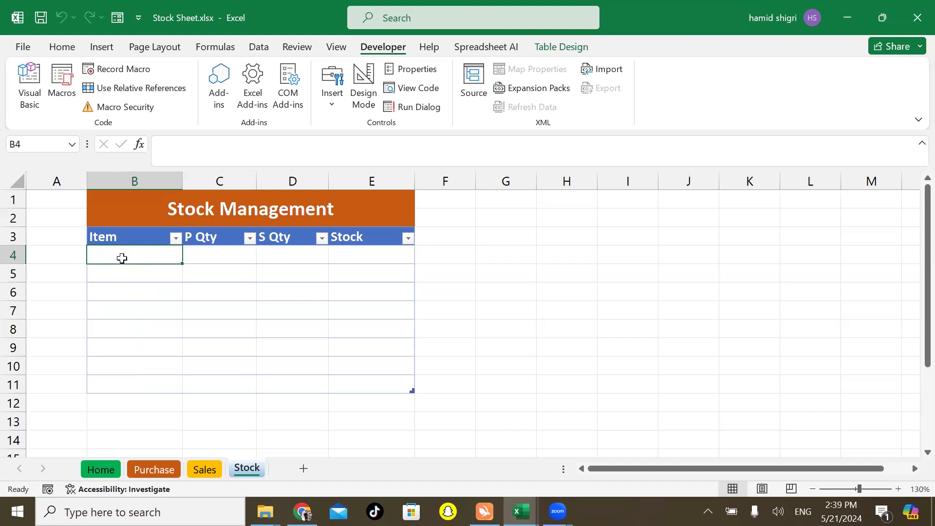
left_click(124, 284)
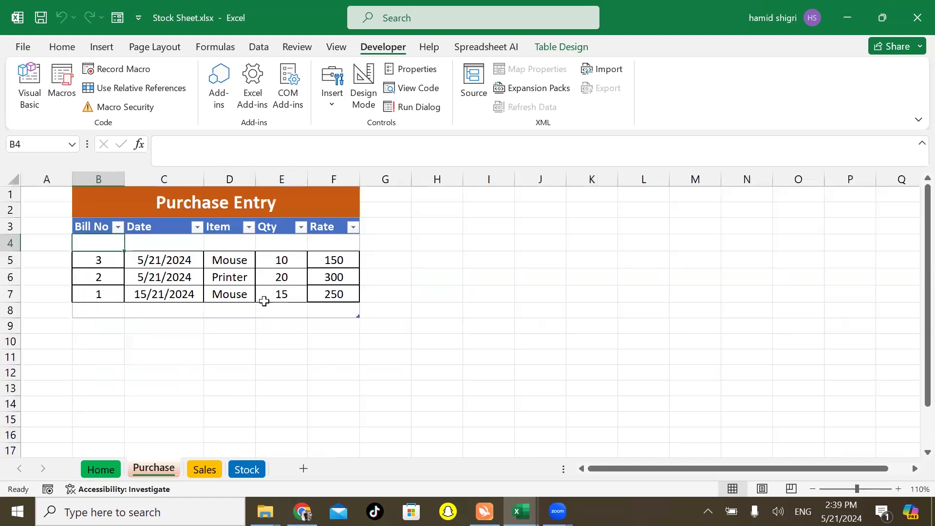
left_click(283, 295)
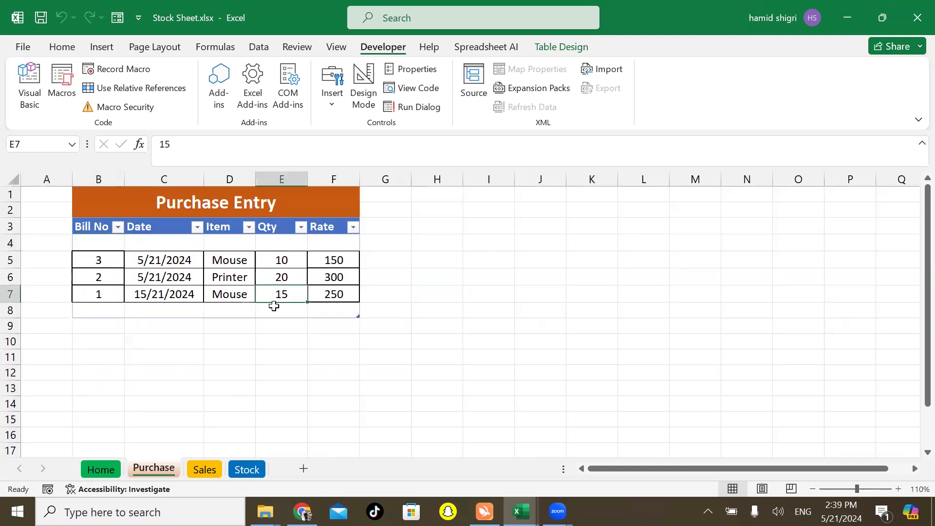
left_click(281, 263)
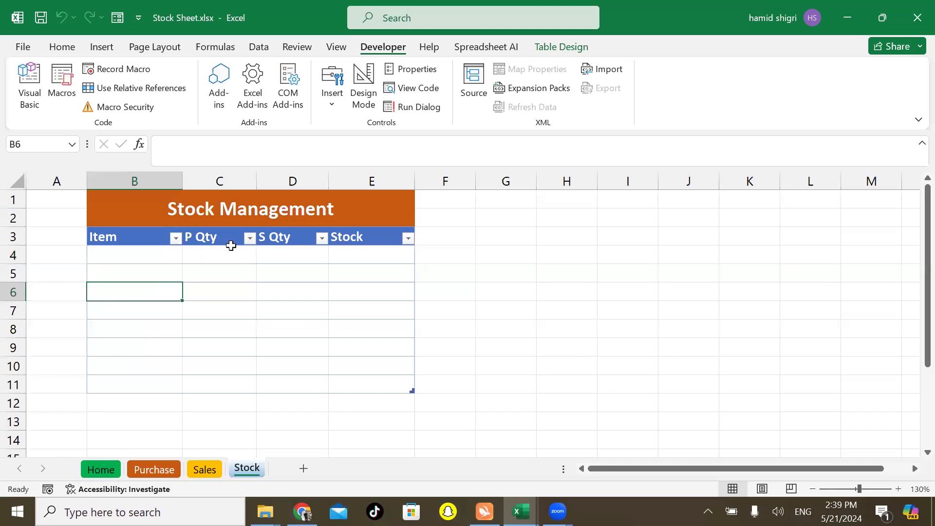
left_click(114, 253)
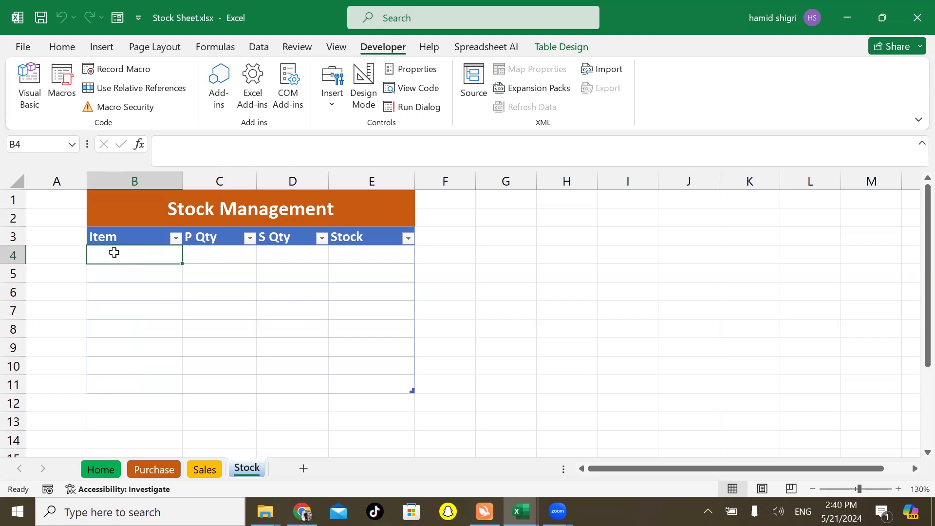
left_click(216, 250)
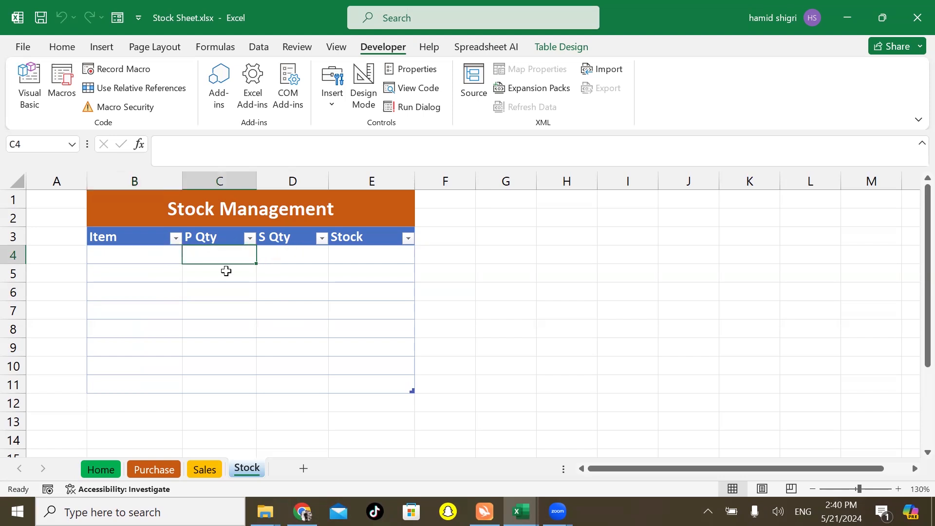
left_click(288, 255)
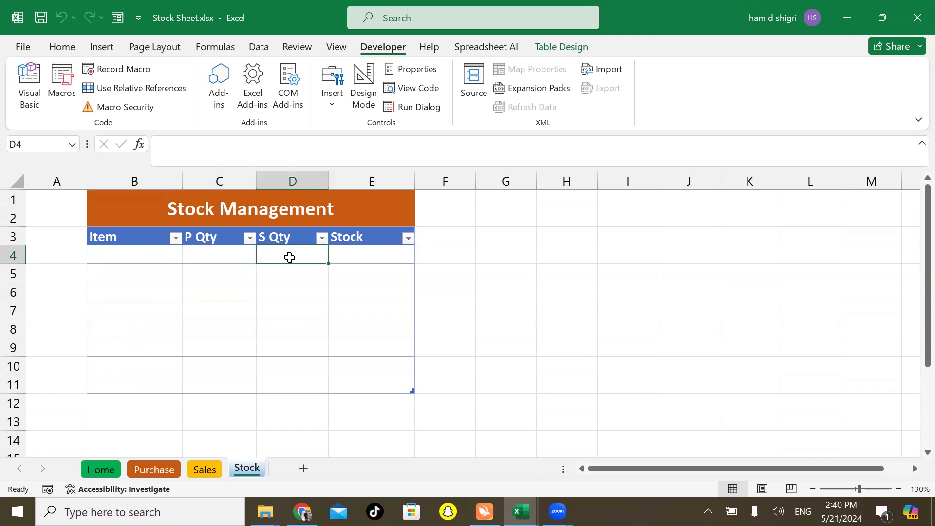
left_click(363, 255)
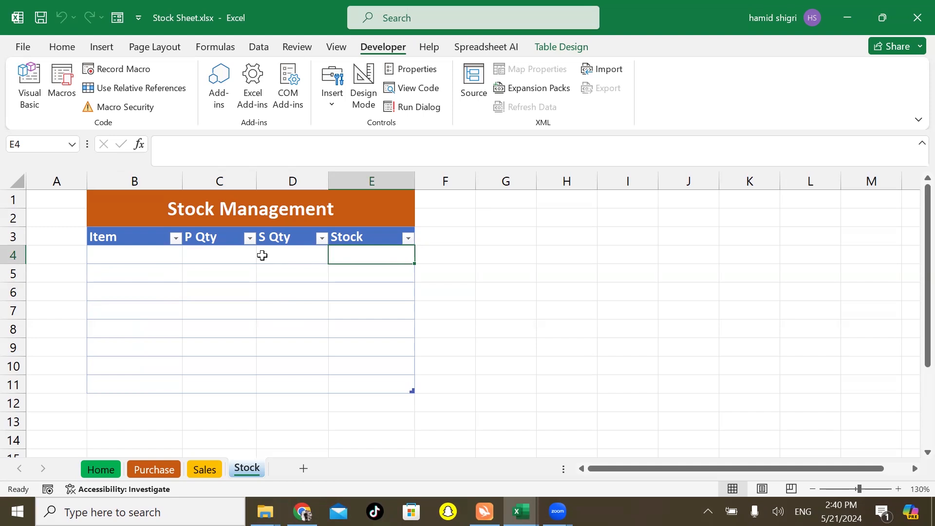
left_click(109, 274)
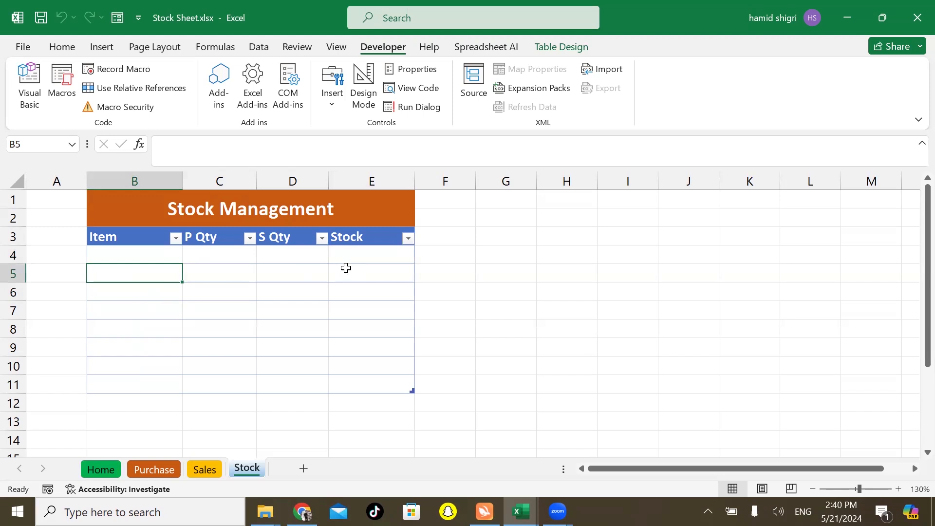
left_click(372, 257)
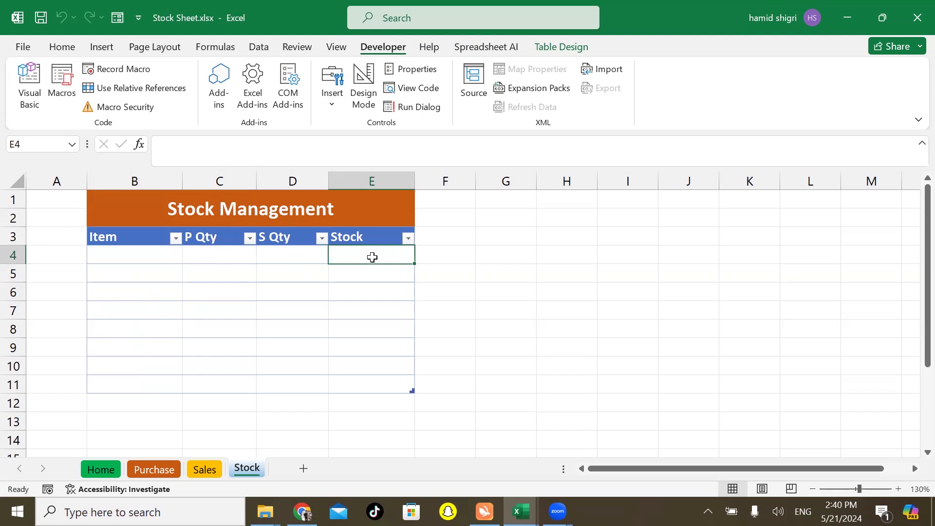
- Add the heading Item in cell G4 beside the Stock table and begin a formula in G5 below it
left_click(506, 251)
type("Item")
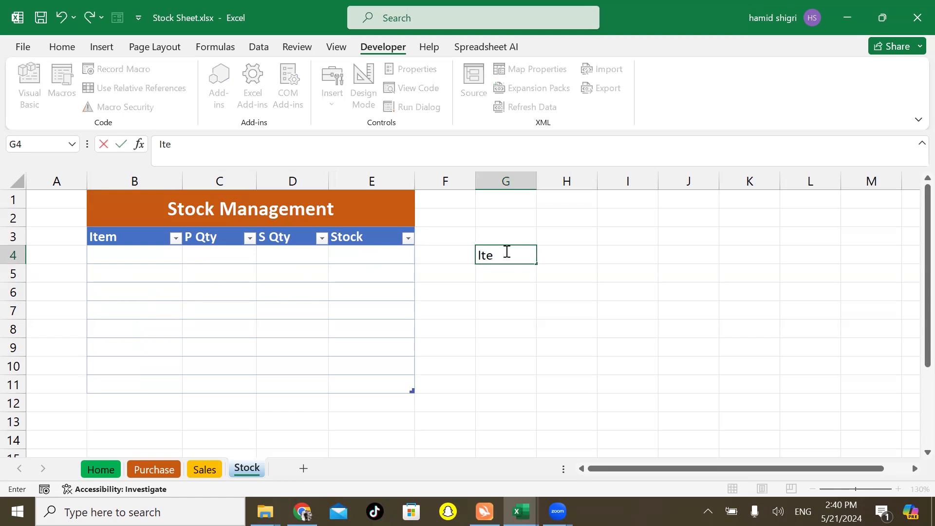
key("Return")
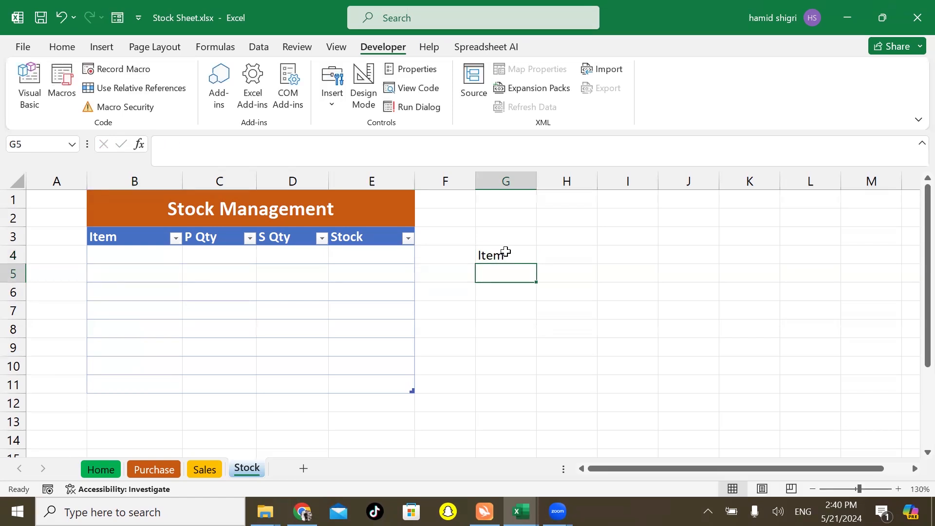
type("=")
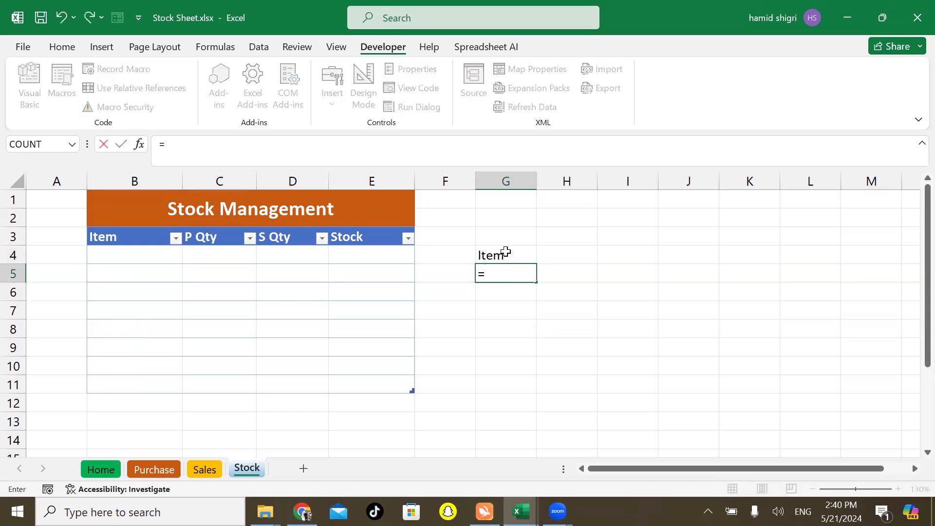
- Complete the criterion formula in G5 as ="<>" under the Item heading on the Stock sheet
type("\"<>\"")
key("Return")
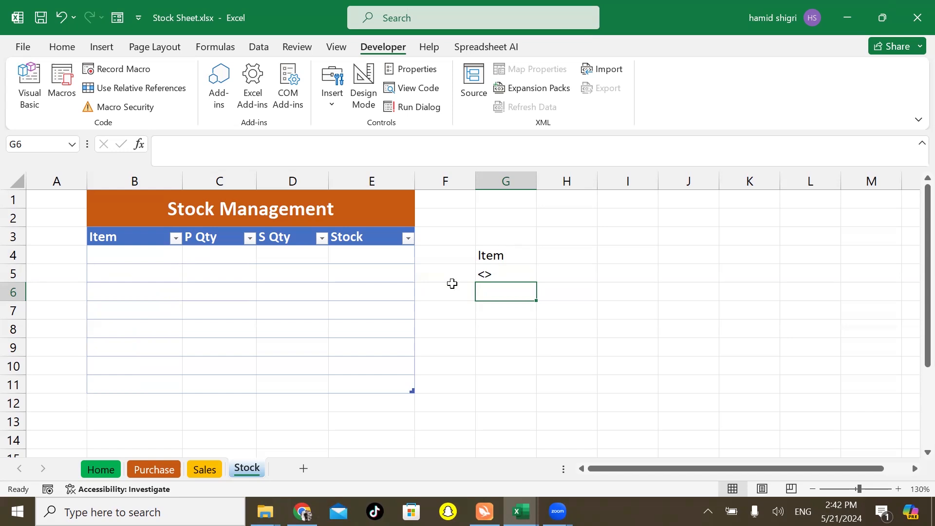
left_click(464, 311)
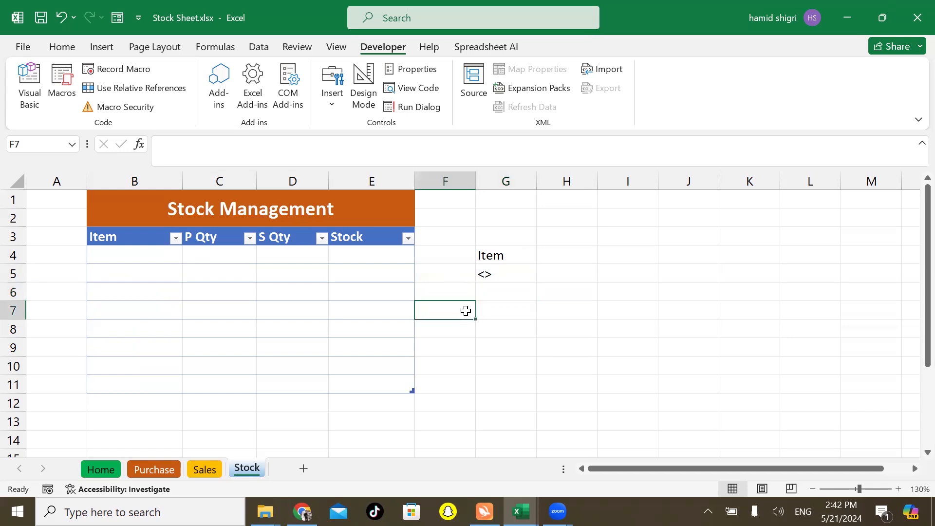
left_click(491, 311)
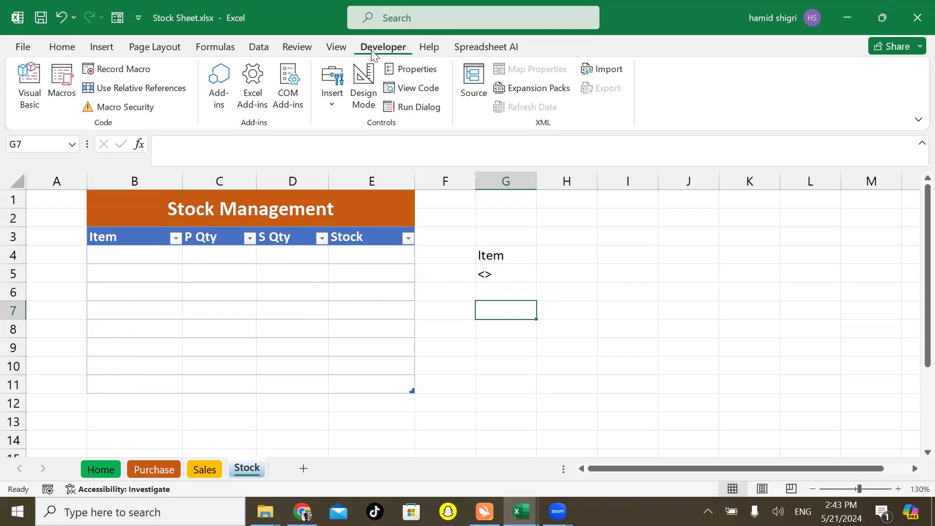
- Start recording a macro named Refresh, stored in this workbook
left_click(120, 71)
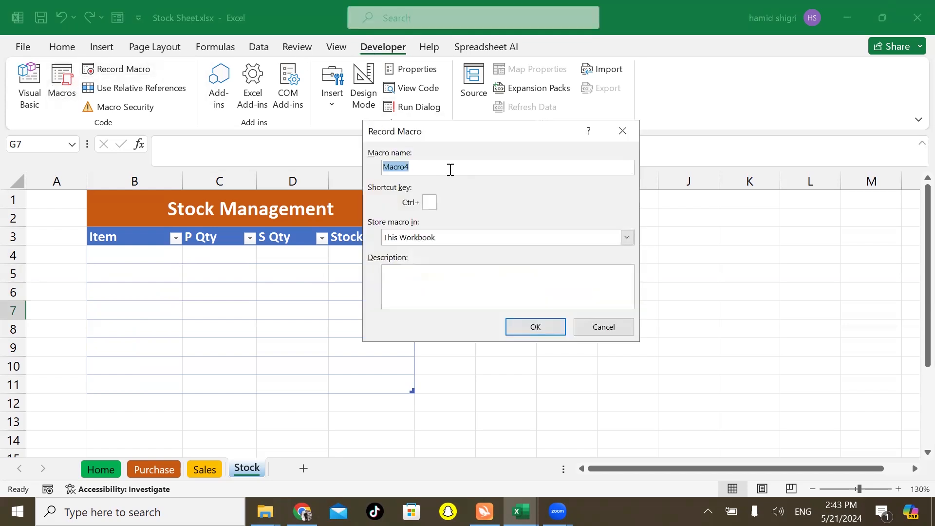
type("Refresh")
left_click(536, 327)
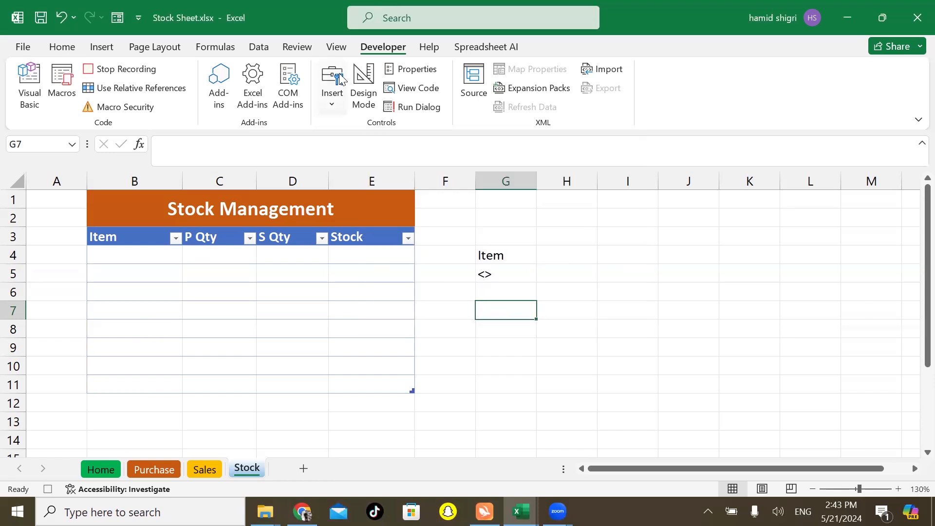
- Set up an Advanced Filter that copies to another location, with the Purchase table's whole Item column, including its header, as list range
left_click(258, 46)
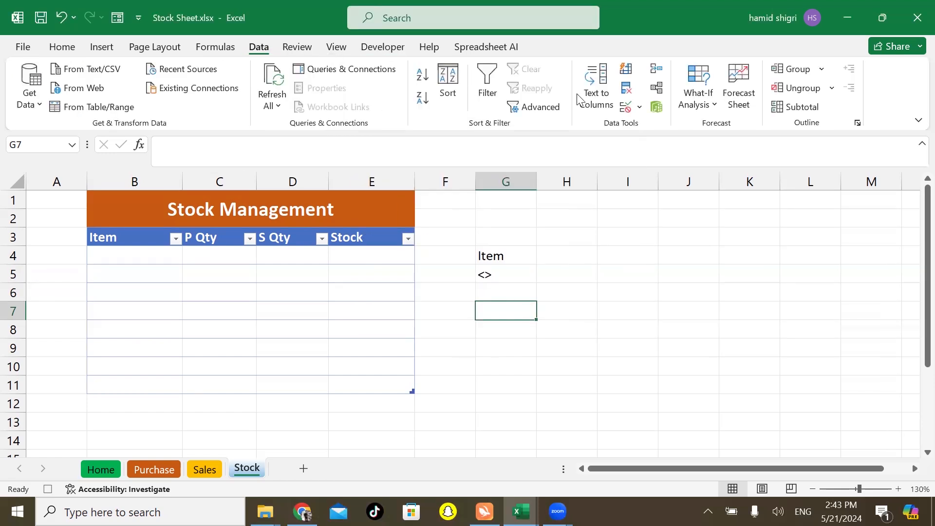
left_click(544, 108)
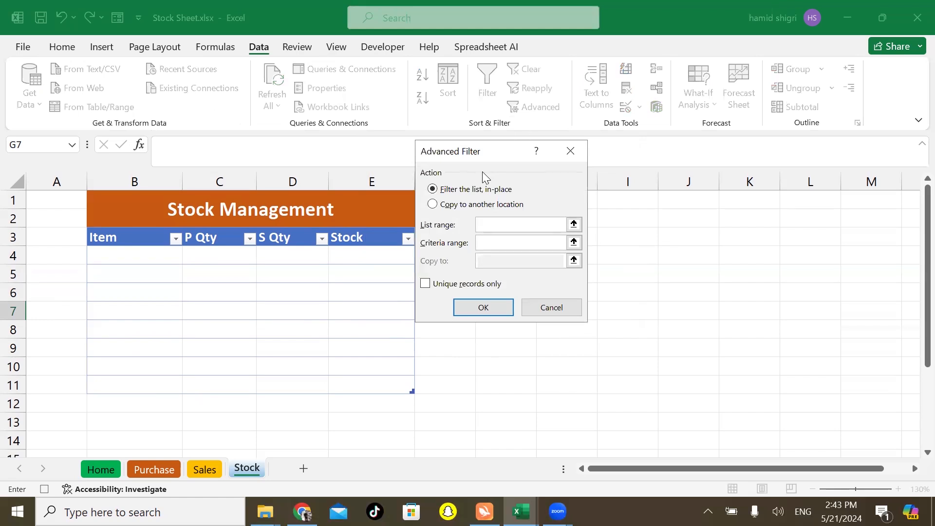
left_click(441, 210)
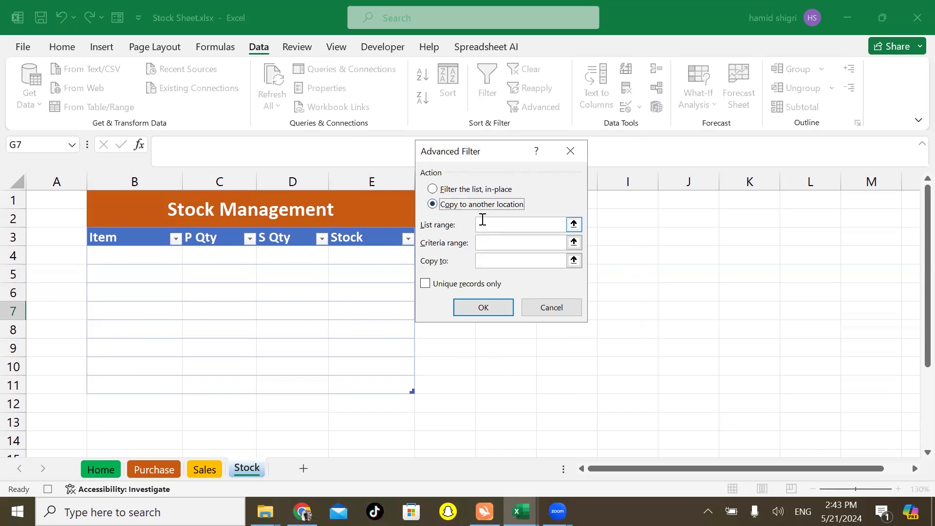
left_click(501, 225)
left_click(154, 469)
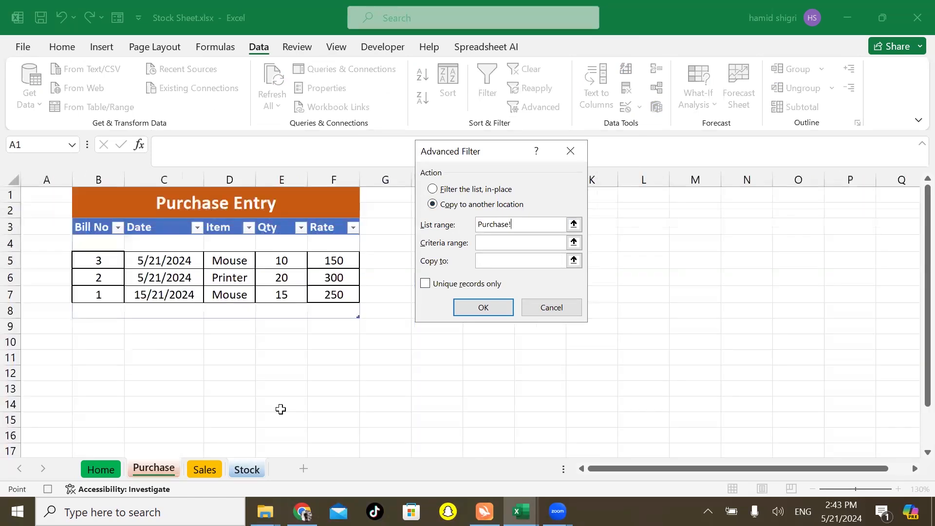
left_click(219, 231)
left_click_drag(218, 232, 219, 311)
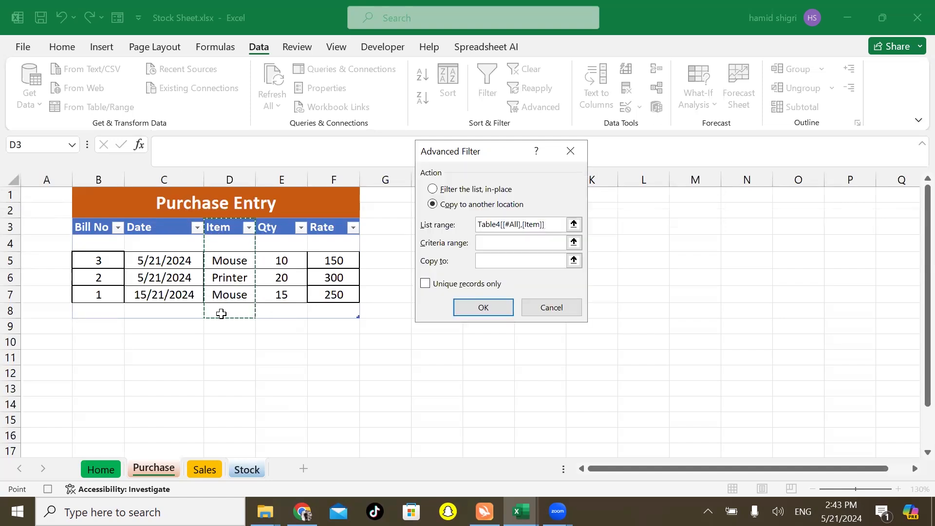
- Run the filter with criteria range G4:G5 on the Stock sheet, copying unique records only to the stock table's Item header
left_click(487, 243)
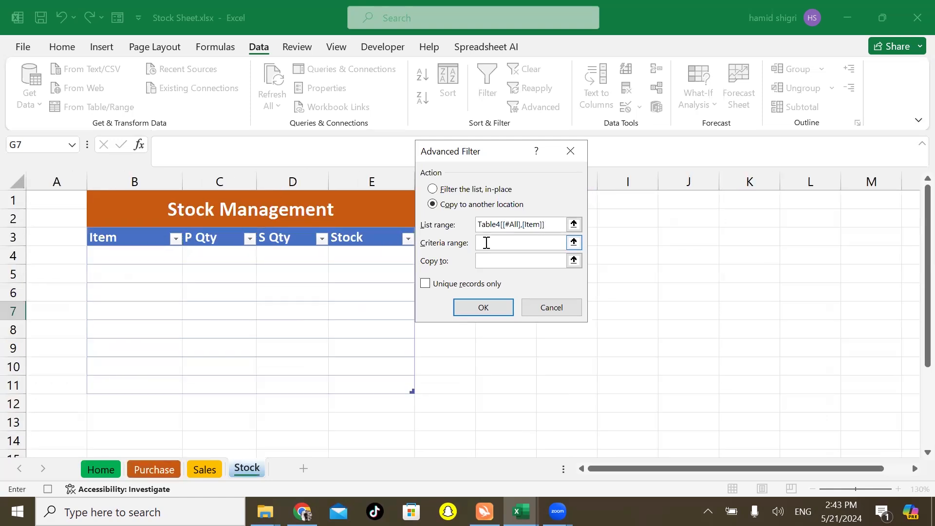
left_click_drag(468, 158, 618, 188)
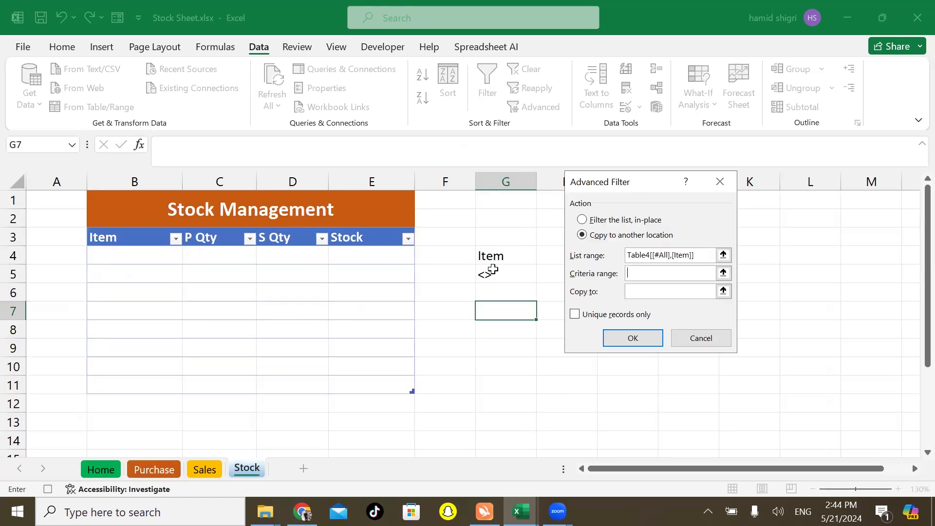
left_click_drag(492, 255, 494, 276)
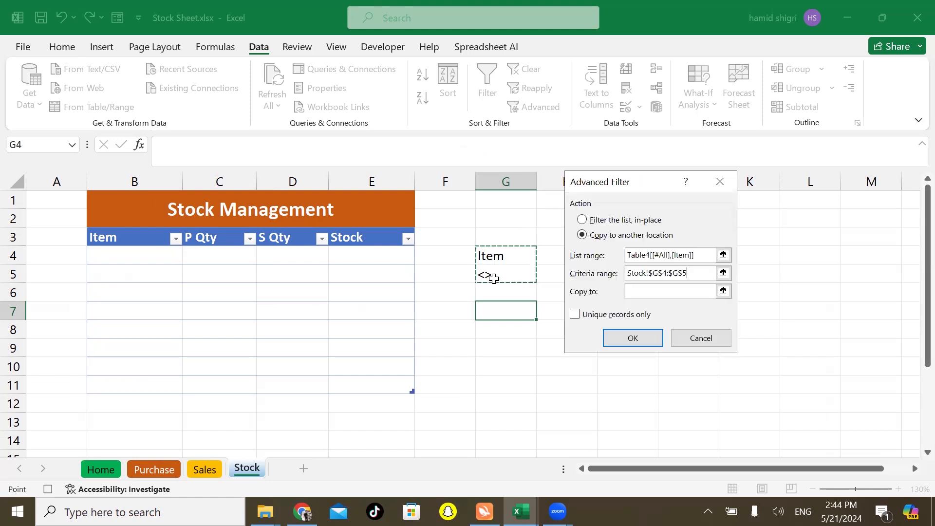
left_click(654, 294)
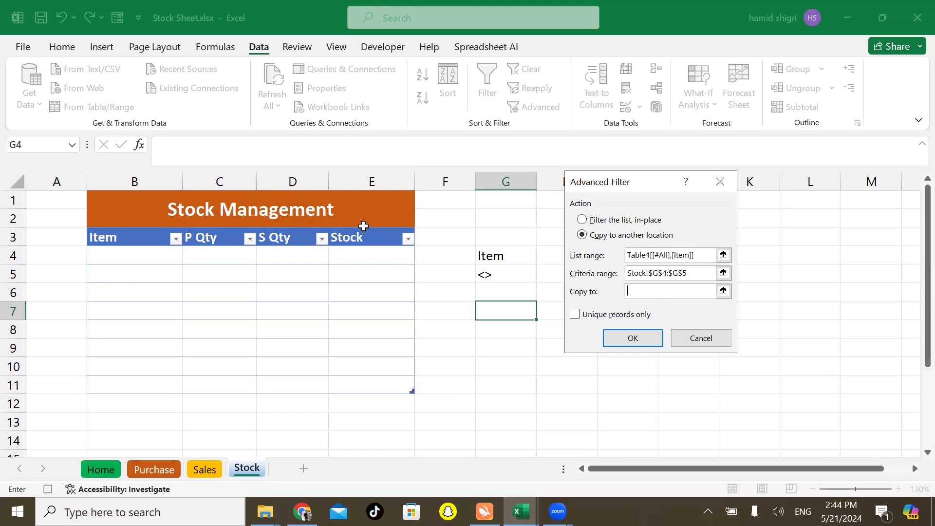
left_click(107, 239)
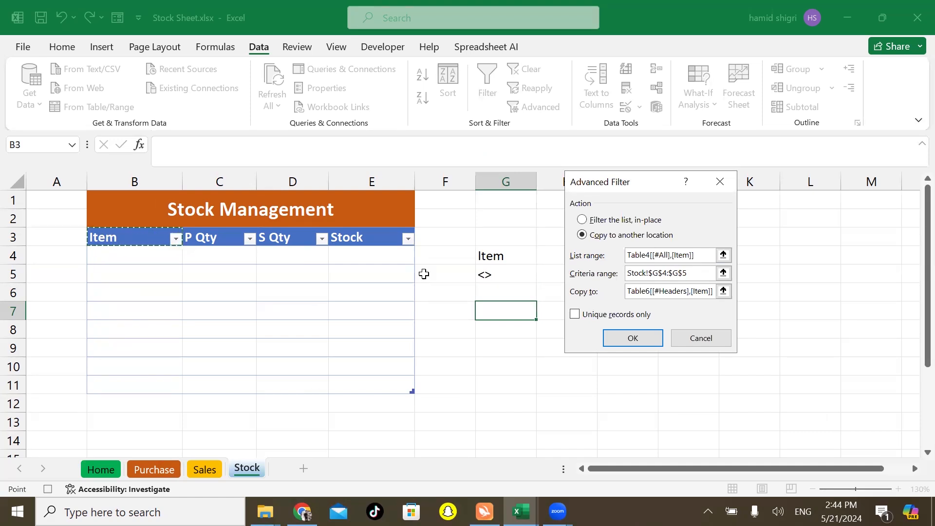
left_click(575, 316)
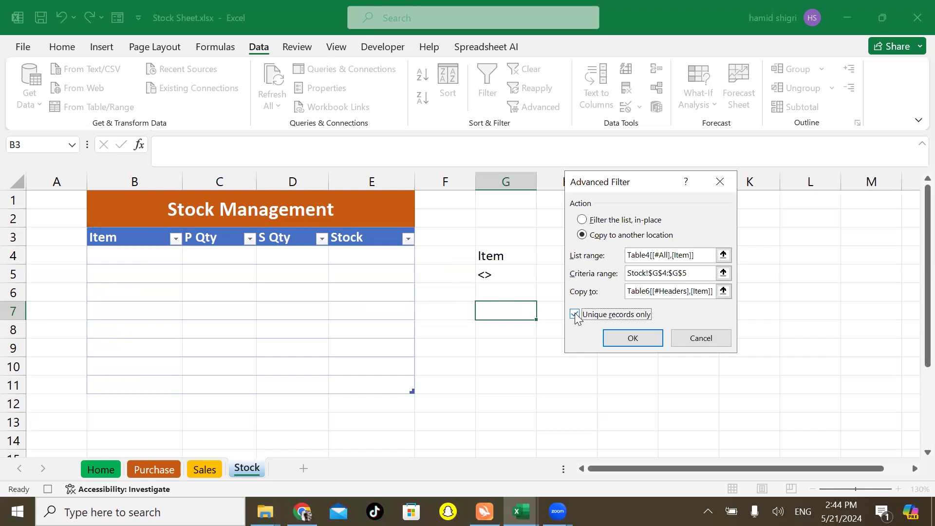
left_click(633, 338)
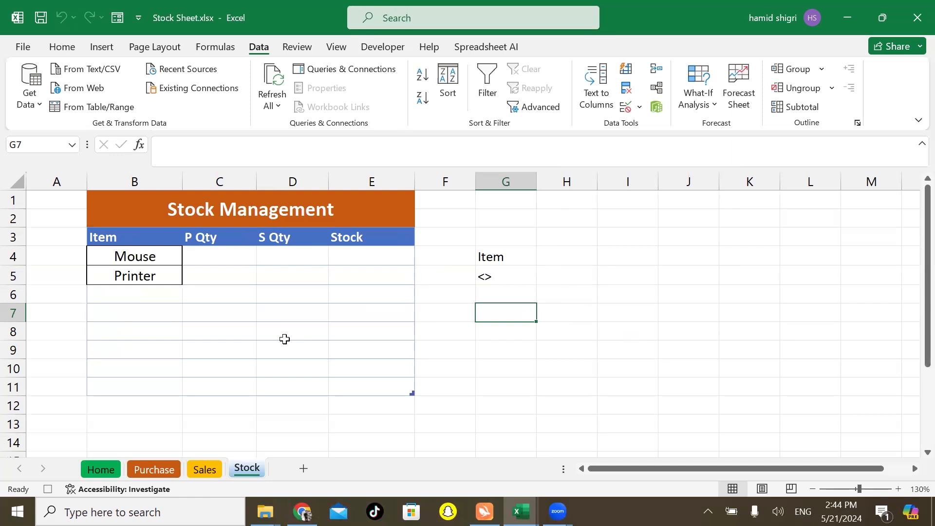
- Stop recording the Refresh macro
left_click(385, 46)
left_click(100, 70)
left_click(240, 312)
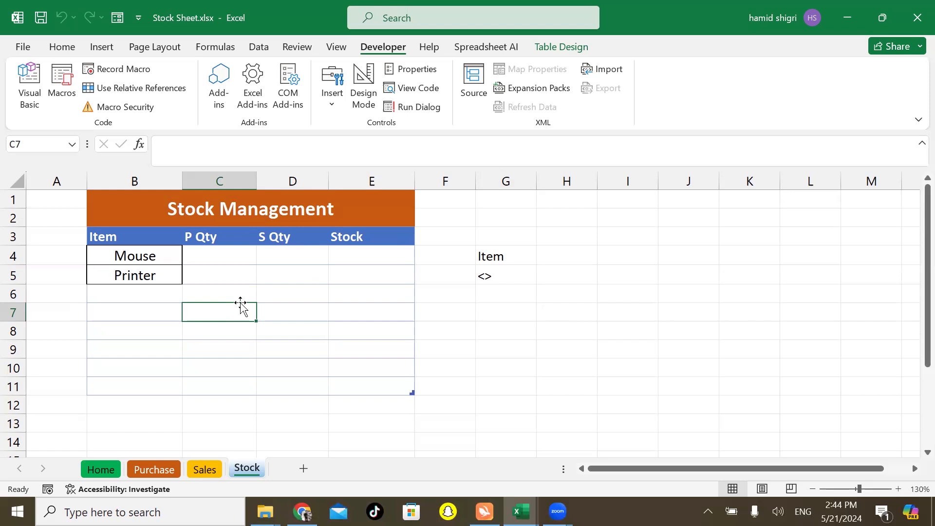
- Apply all borders to the stock table's body, cells B4:E11
left_click_drag(146, 257, 373, 382)
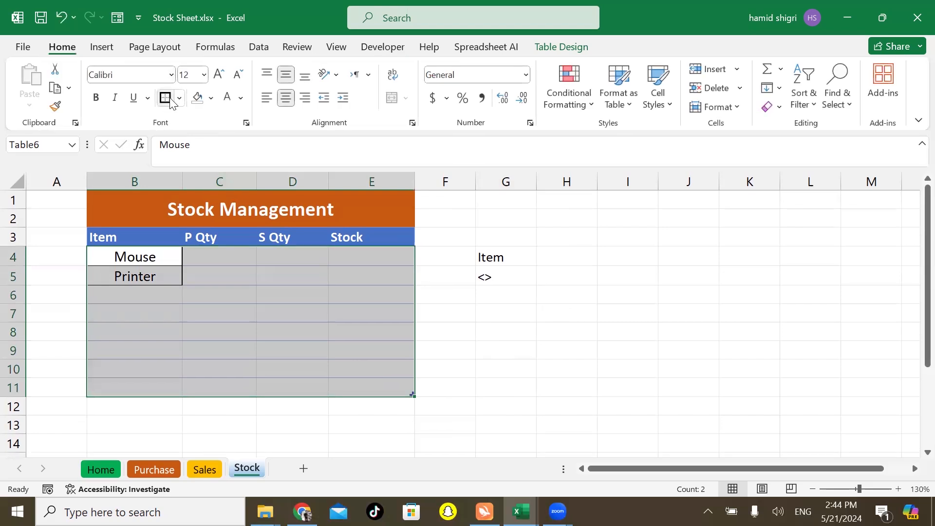
left_click(179, 98)
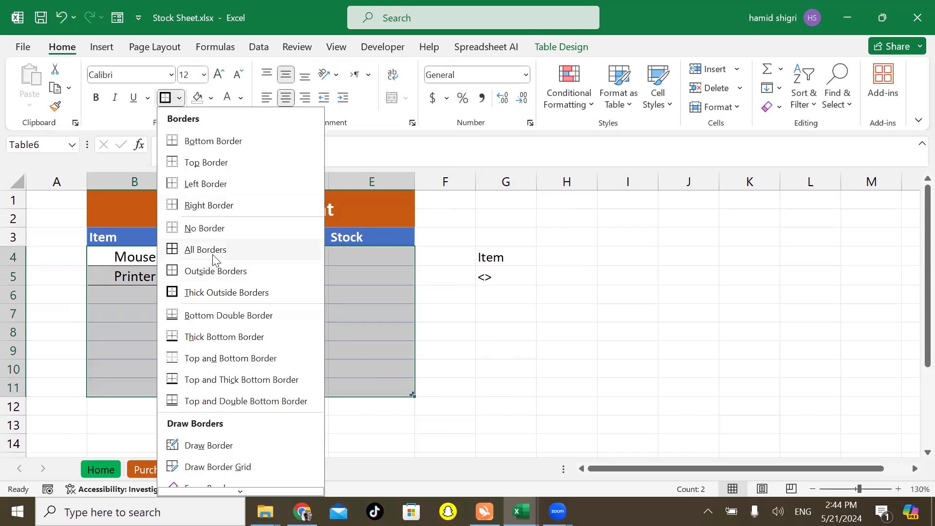
left_click(208, 254)
left_click(484, 333)
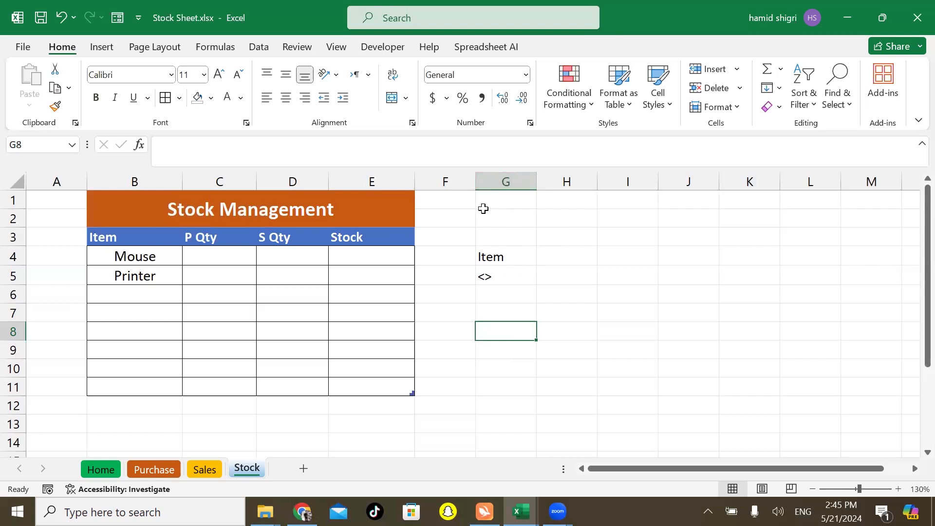
- Hide column G, which holds the filter criteria
left_click(502, 180)
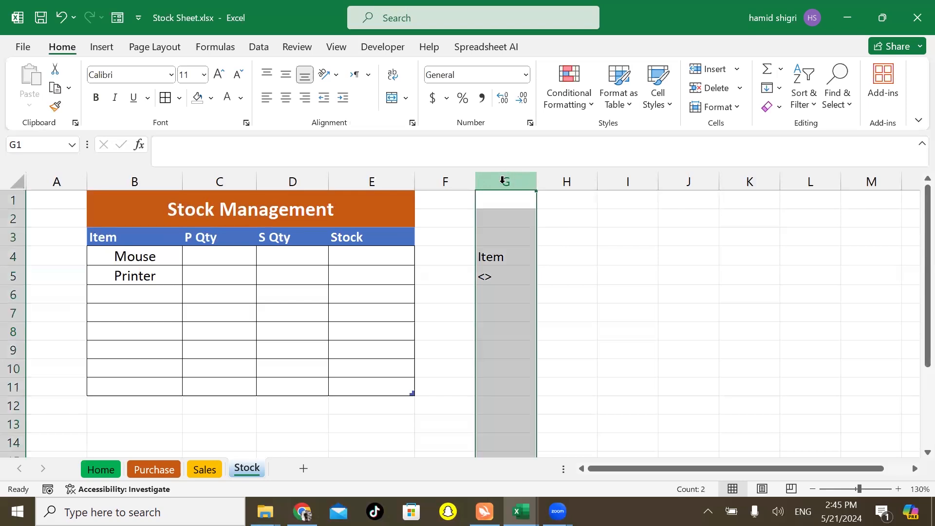
right_click(503, 181)
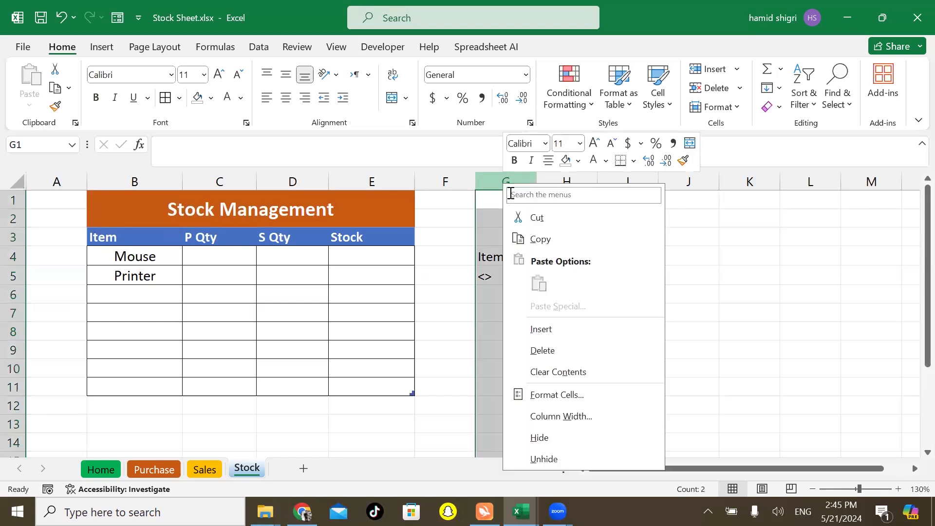
left_click(549, 440)
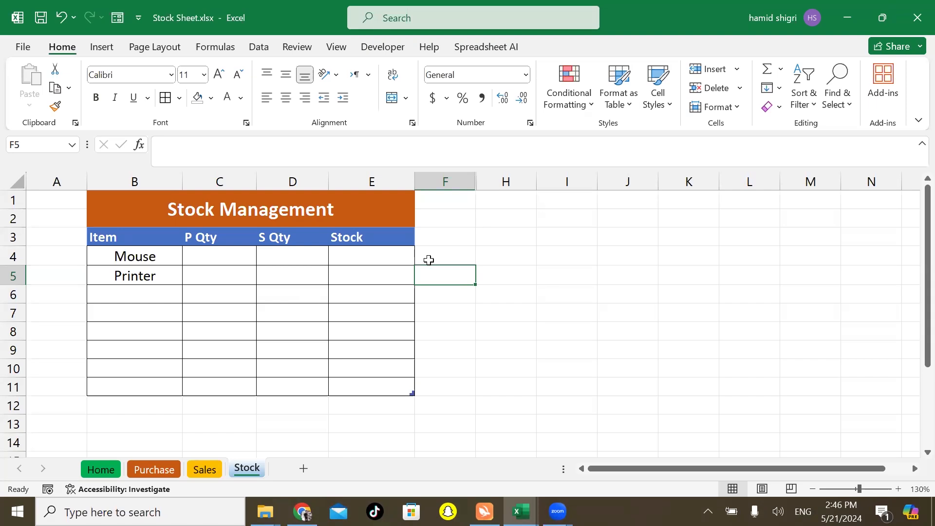
- Copy the Purchase Entry button from the Home sheet and paste it beside the table on the Stock sheet
left_click(103, 469)
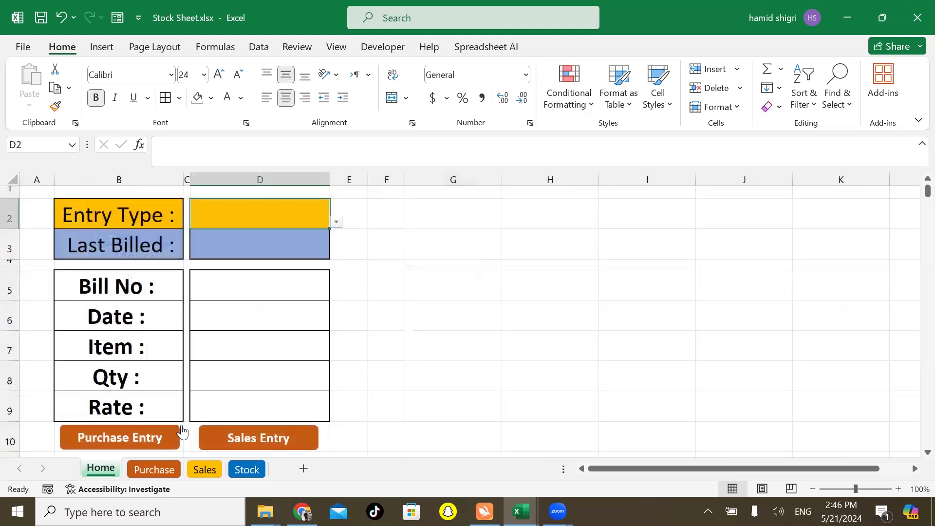
right_click(169, 437)
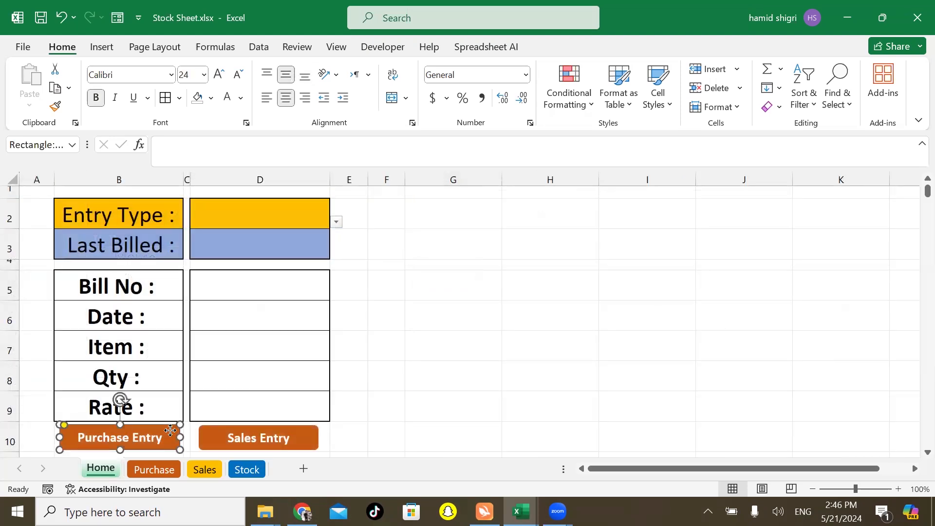
key("Escape")
key("ctrl+c")
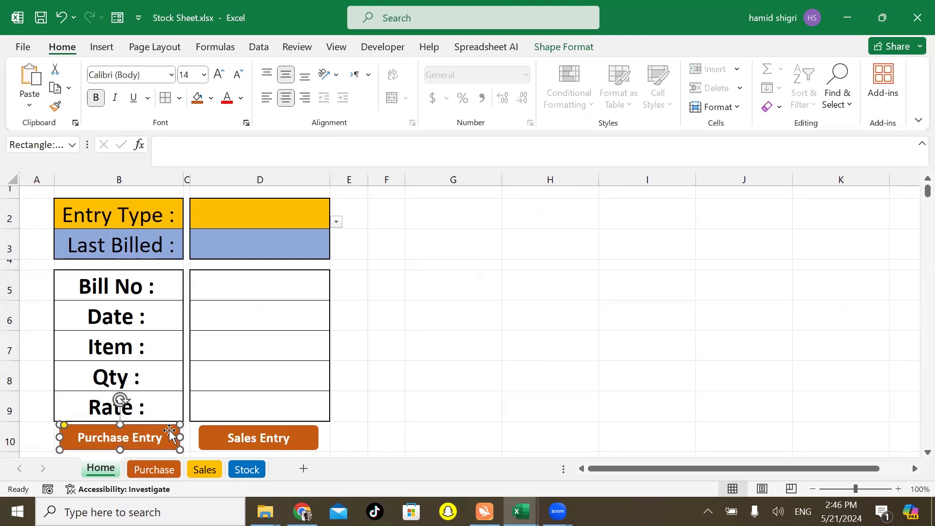
left_click(247, 469)
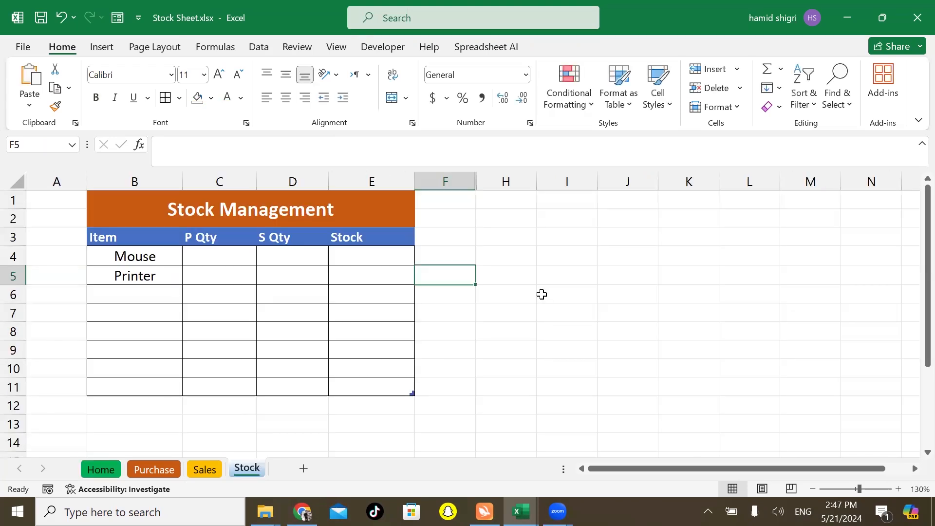
key("ctrl+v")
- Replace the pasted button's text with Refresh
double_click(535, 283)
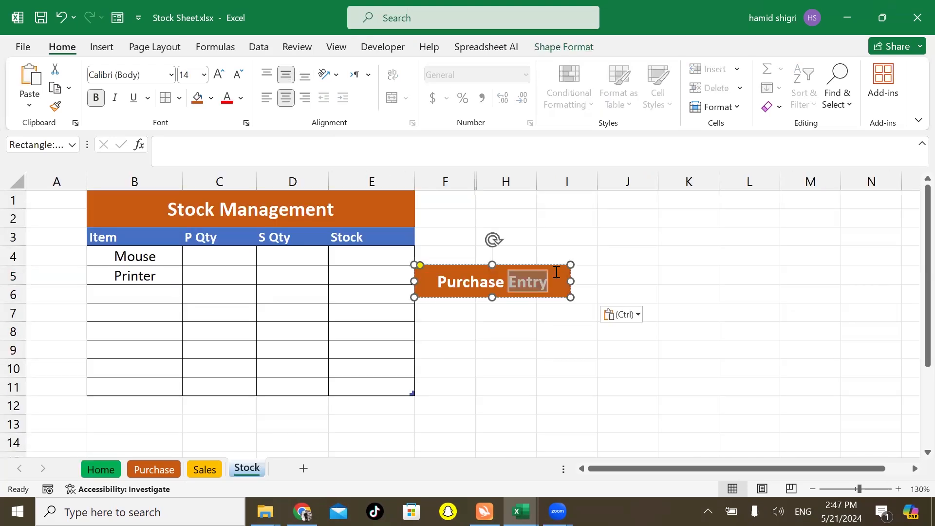
triple_click(494, 282)
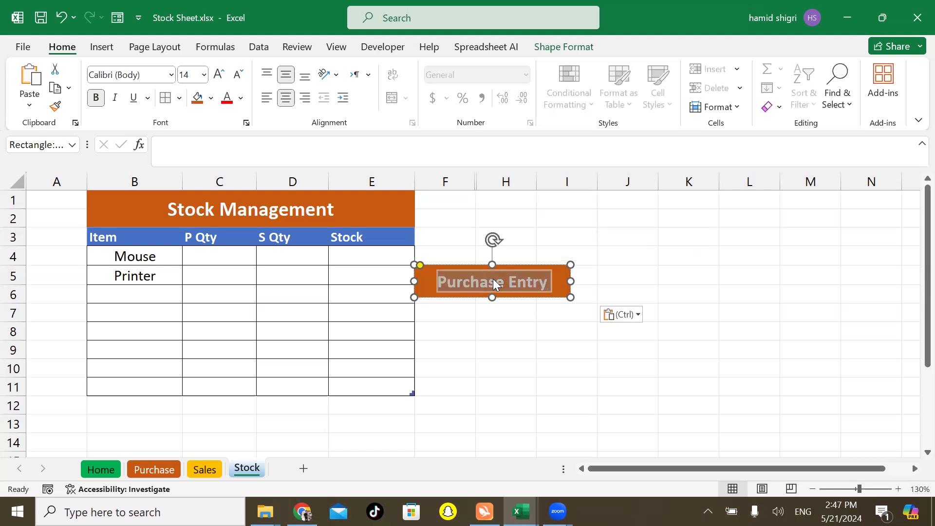
type("Refresh")
left_click(609, 284)
- Assign the Refresh macro to the Refresh button
left_click(560, 285)
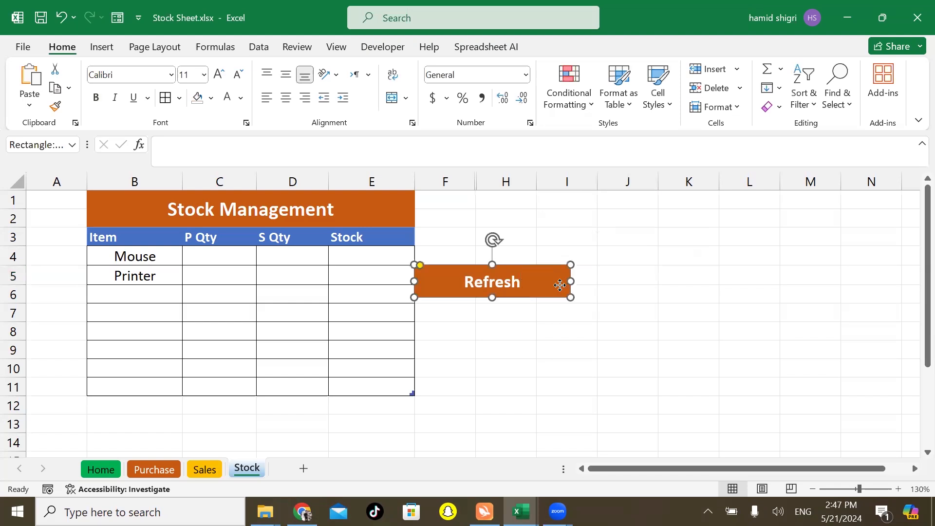
right_click(560, 285)
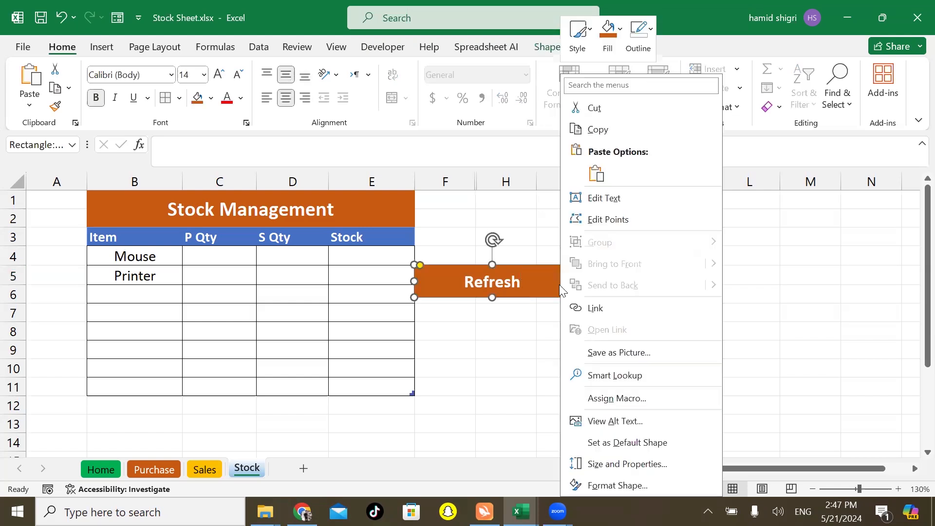
left_click(617, 398)
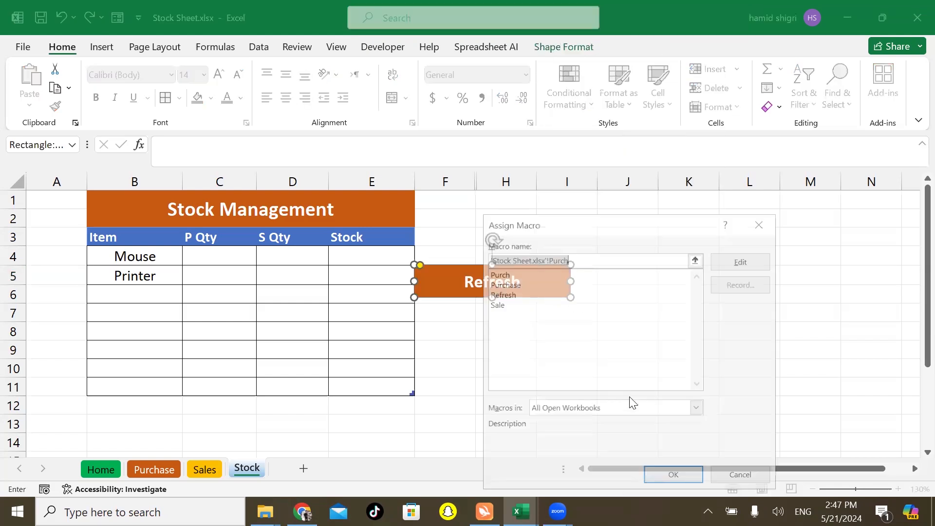
left_click(519, 293)
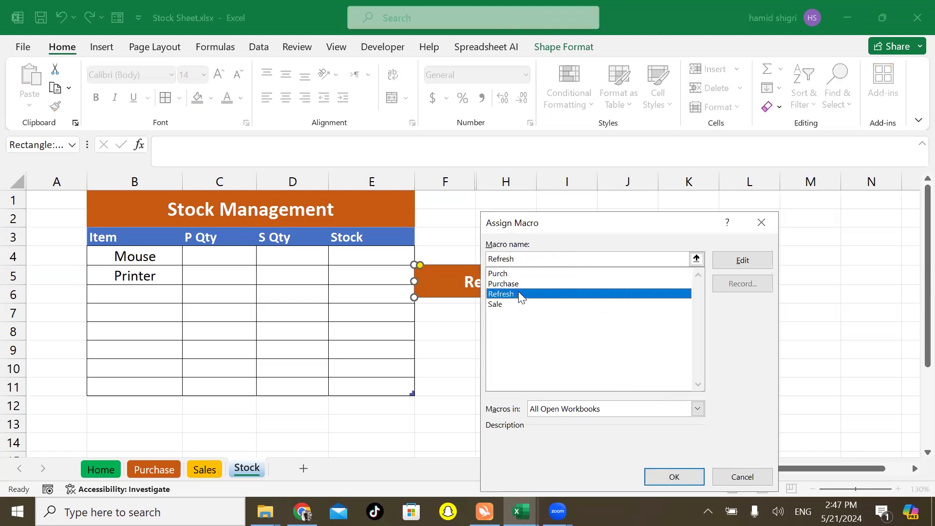
left_click(662, 477)
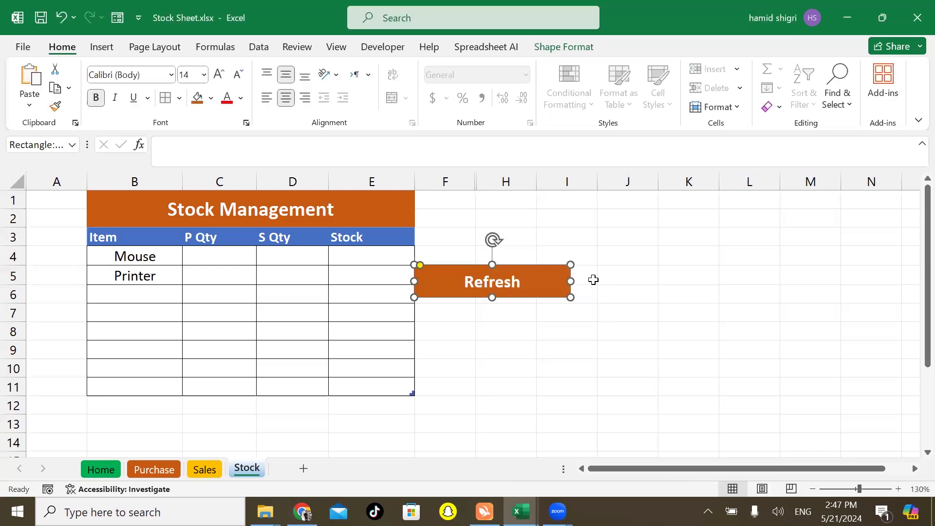
- Narrow the Refresh button to about 1.19" wide, place it beside the table's header, and fill it purple
left_click_drag(570, 281, 522, 282)
left_click_drag(508, 243, 523, 216)
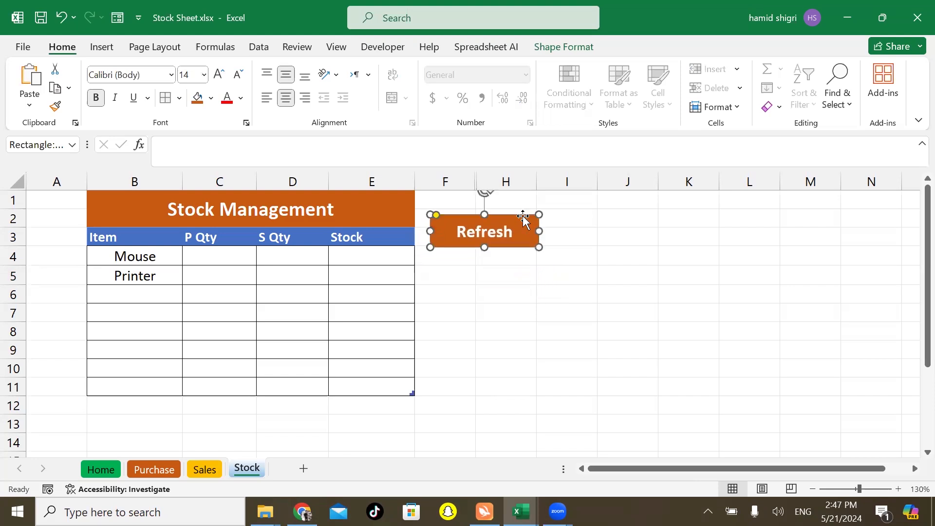
left_click(578, 48)
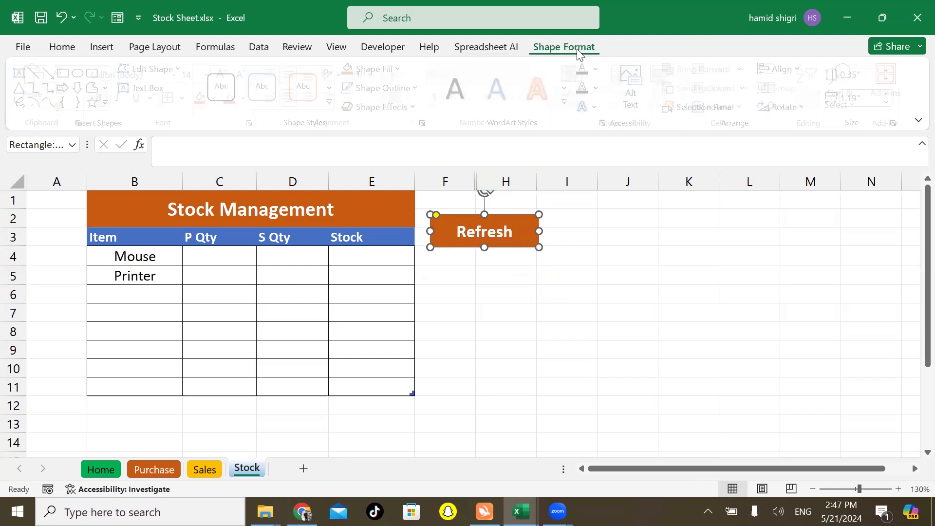
left_click(402, 71)
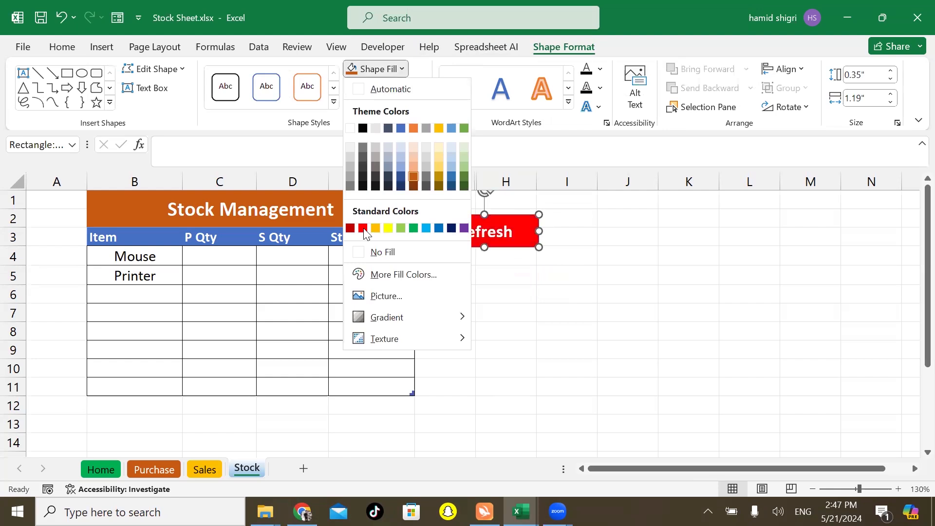
left_click(463, 229)
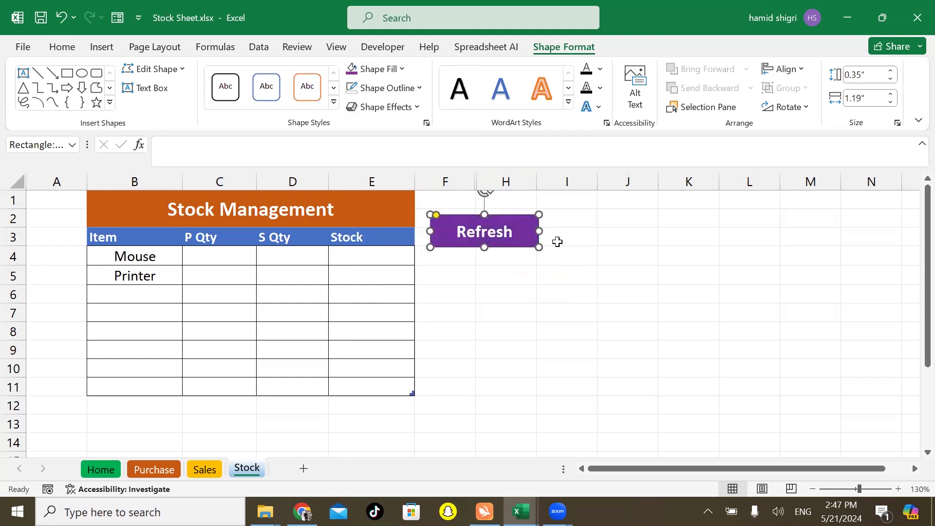
left_click(620, 252)
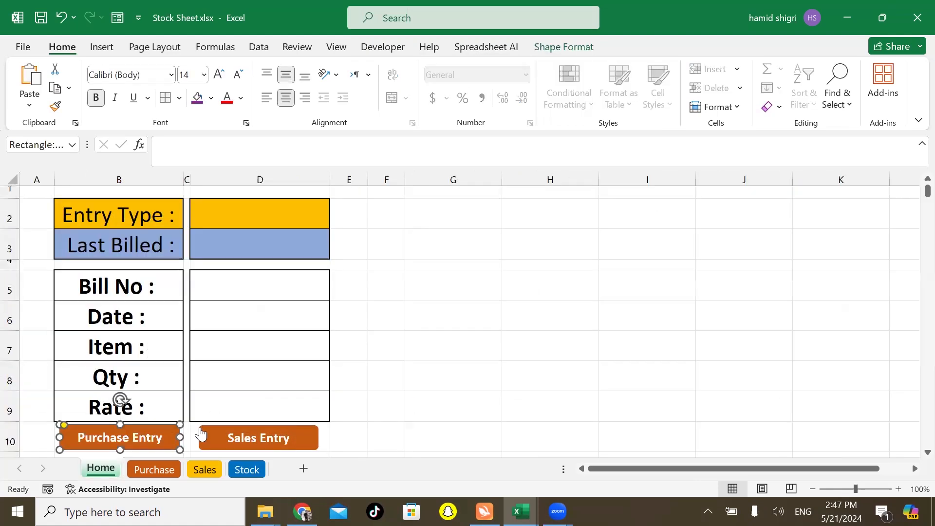
- Enter bill number 4 and the current date, 5/21/2024, in the Home sheet's entry form
left_click(178, 433)
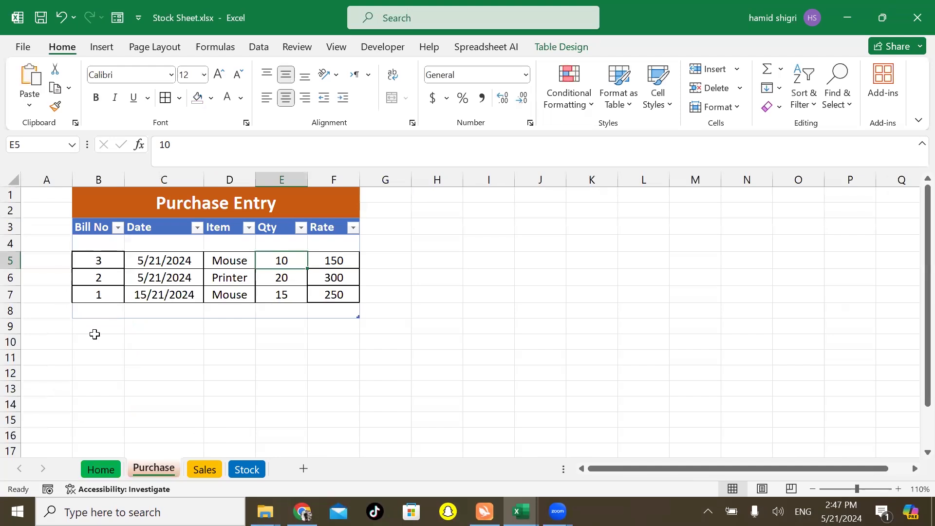
left_click(101, 469)
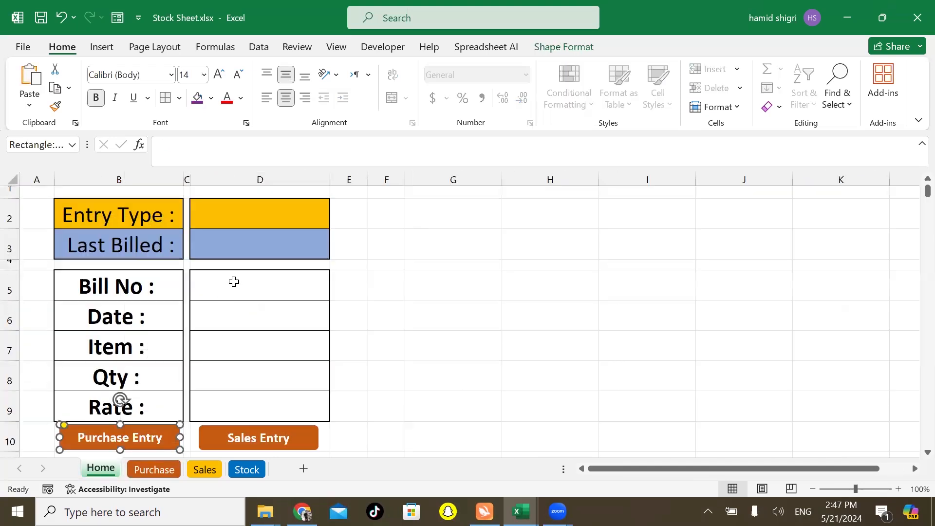
left_click(234, 281)
type("4")
key("Return")
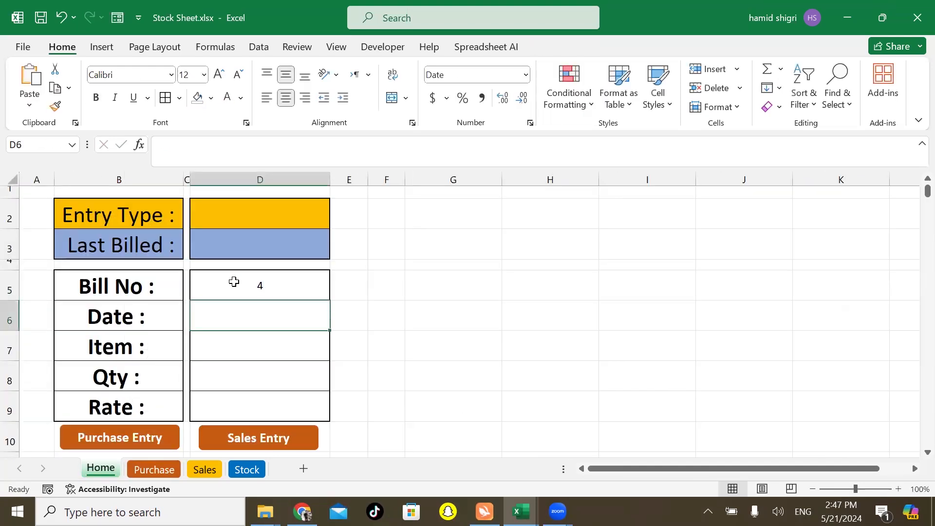
key("ctrl+semicolon")
key("Return")
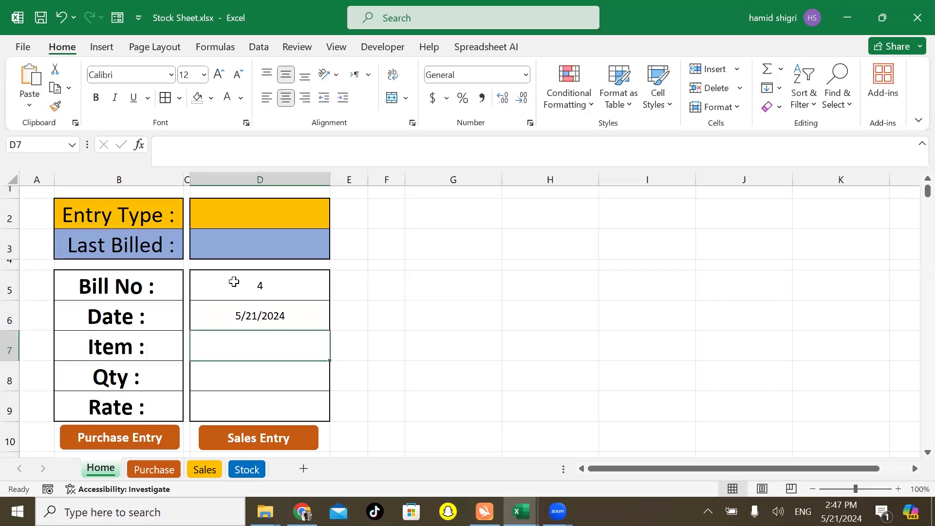
- Fill in the form's item as Moniter, quantity as 10 and rate as 2000
type("Mom")
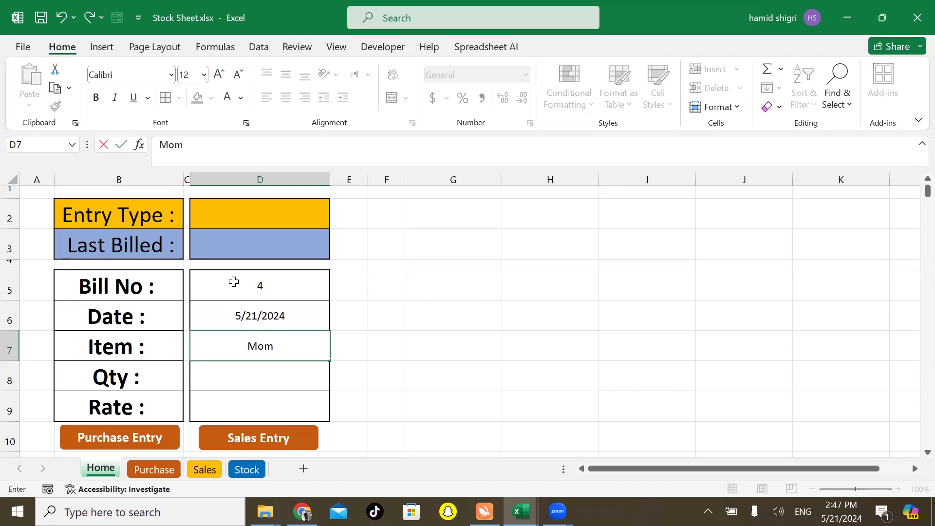
key("BackSpace")
type("niter")
key("Return")
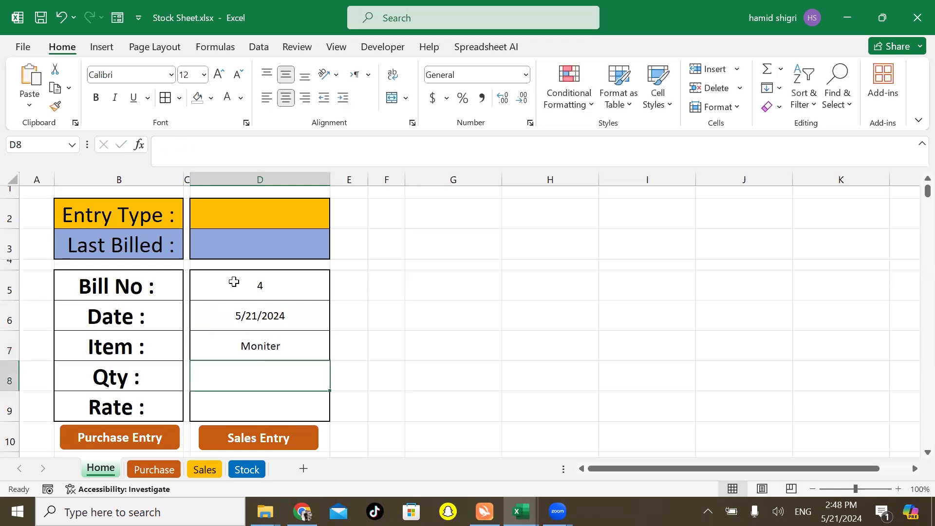
type("10")
key("Return")
type("2")
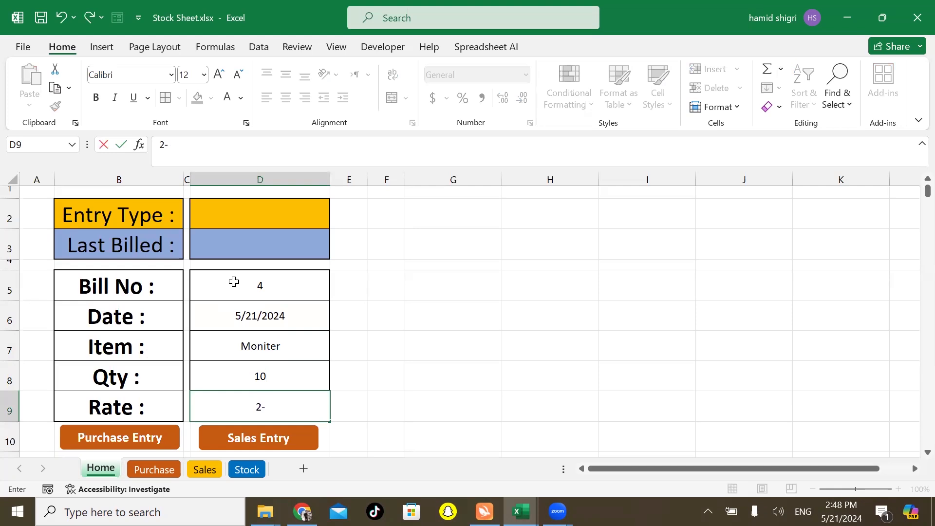
type("000")
key("Return")
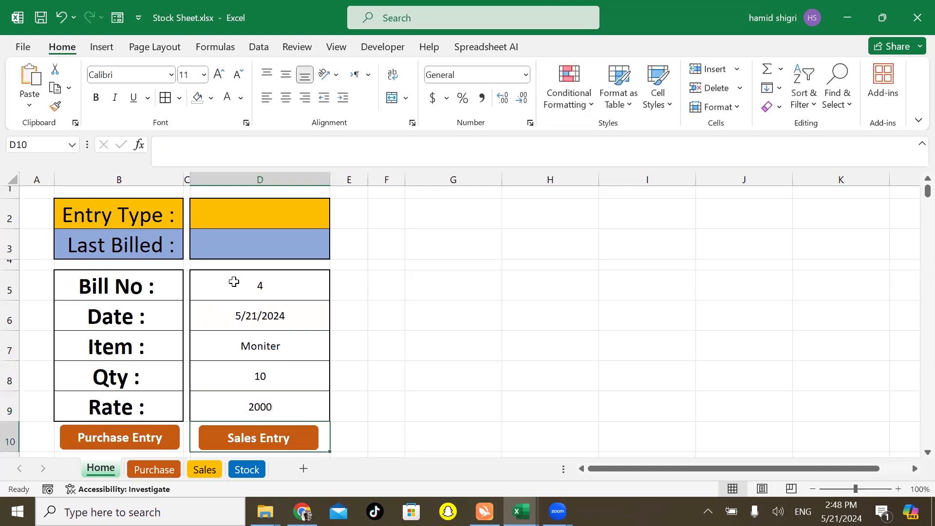
- Record the filled form as a purchase entry and refresh the item list on the Stock sheet
left_click(112, 435)
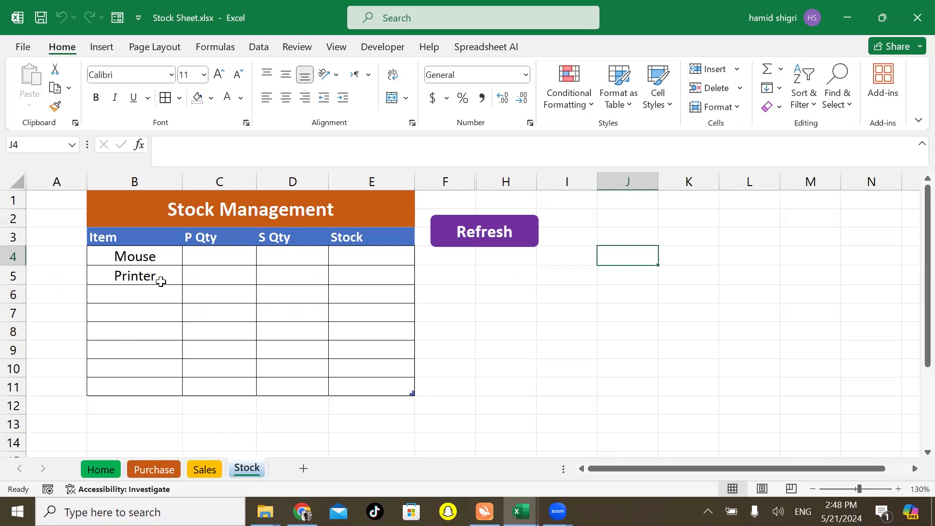
left_click(474, 249)
left_click(156, 262)
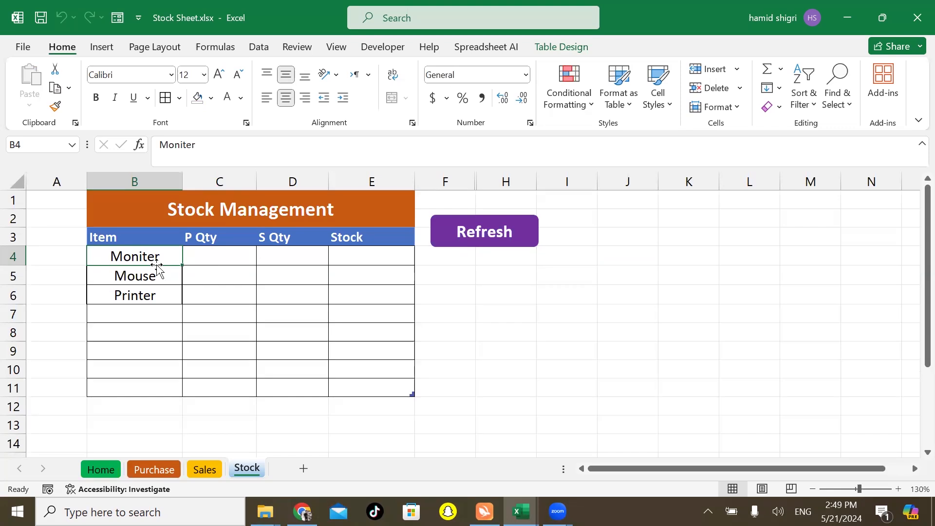
- Start a SUMIF formula in P Qty cell C4 of the Stock sheet, with the Purchase table's whole Item column as range
left_click(214, 255)
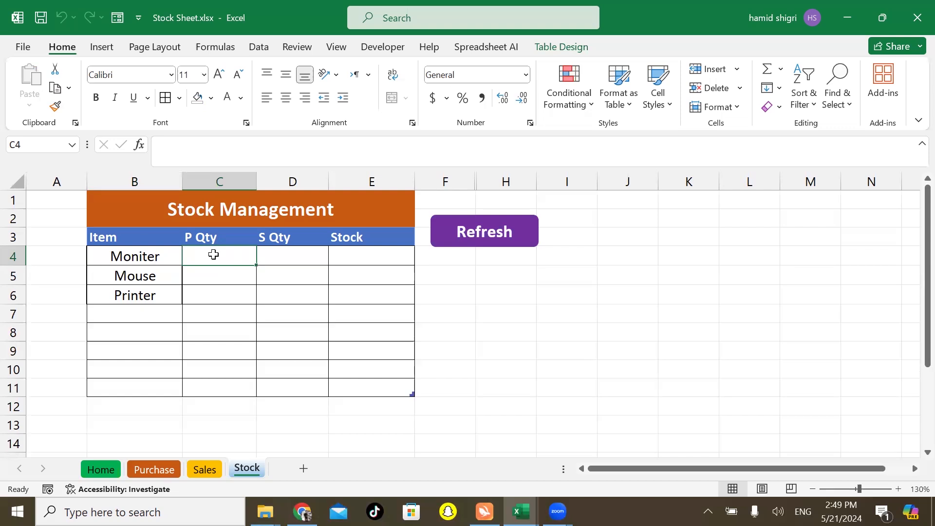
type("=")
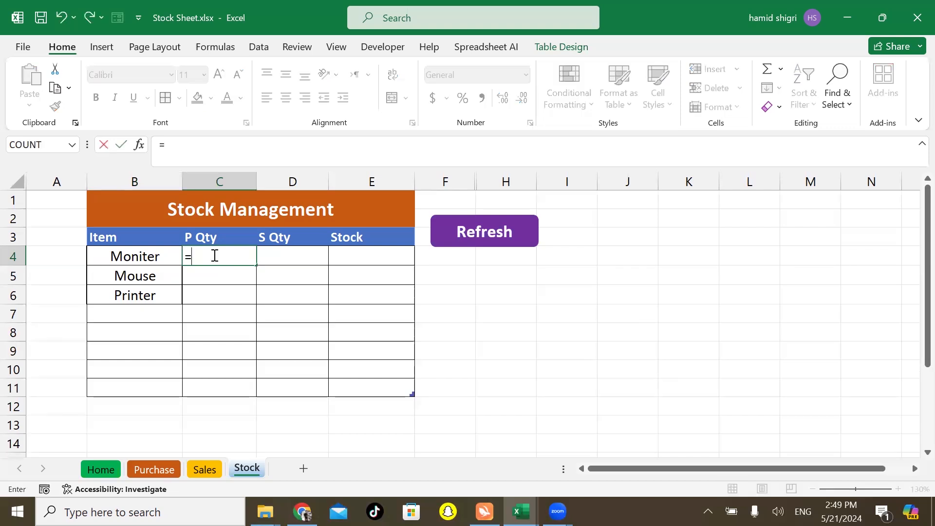
type("sumi")
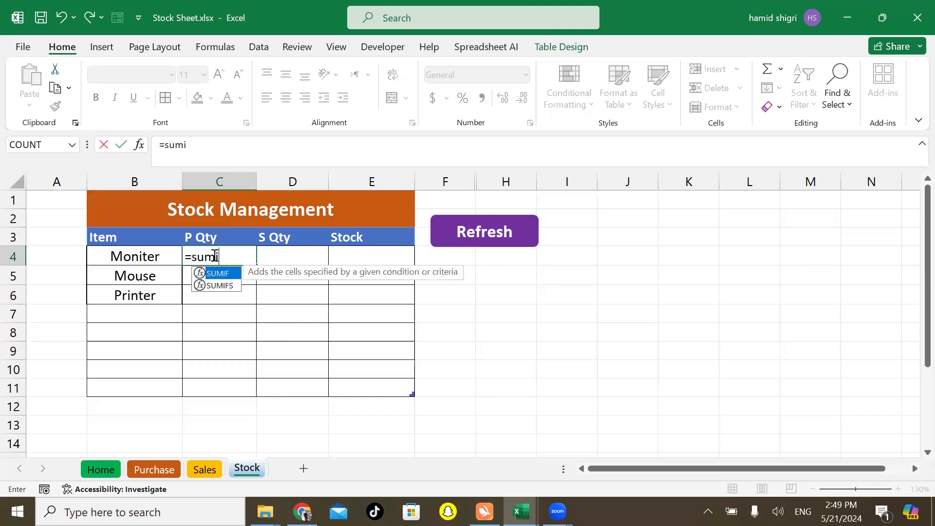
key("Tab")
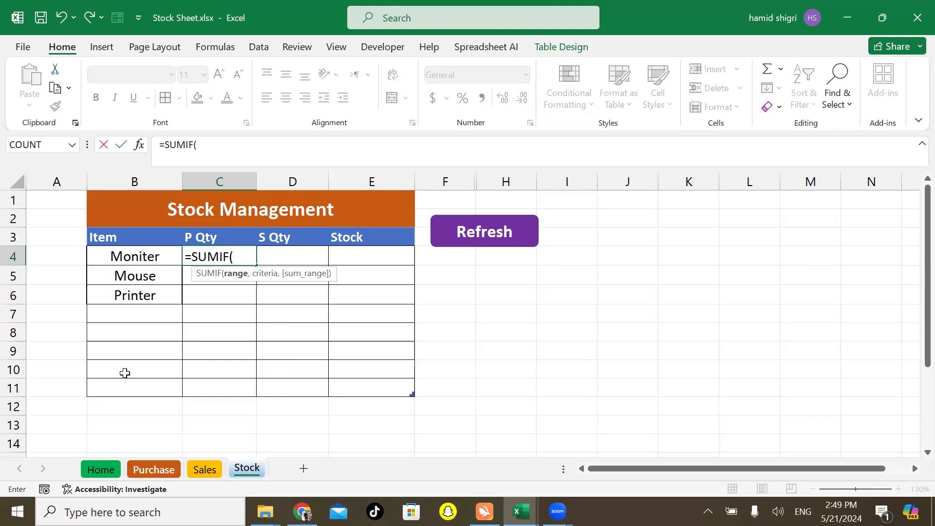
key("ctrl+Page_Up")
key("ctrl+Page_Up")
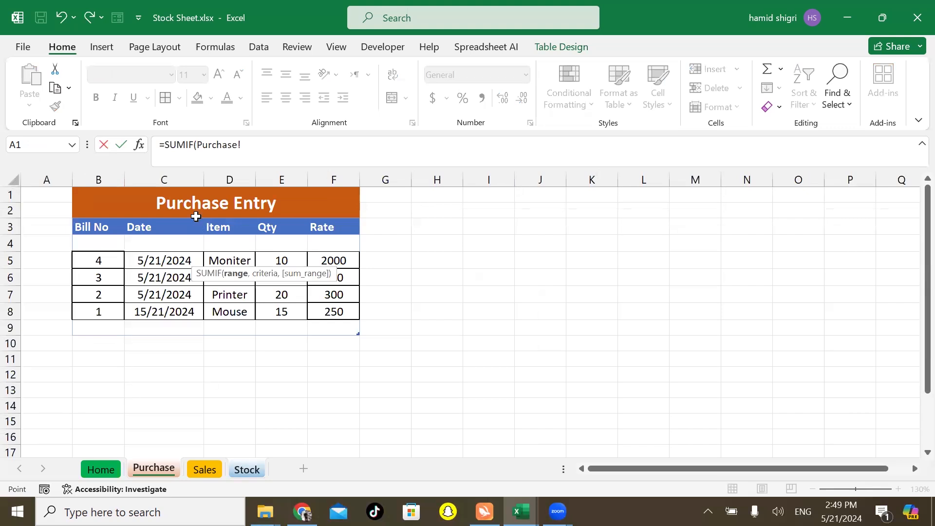
left_click_drag(220, 227, 220, 325)
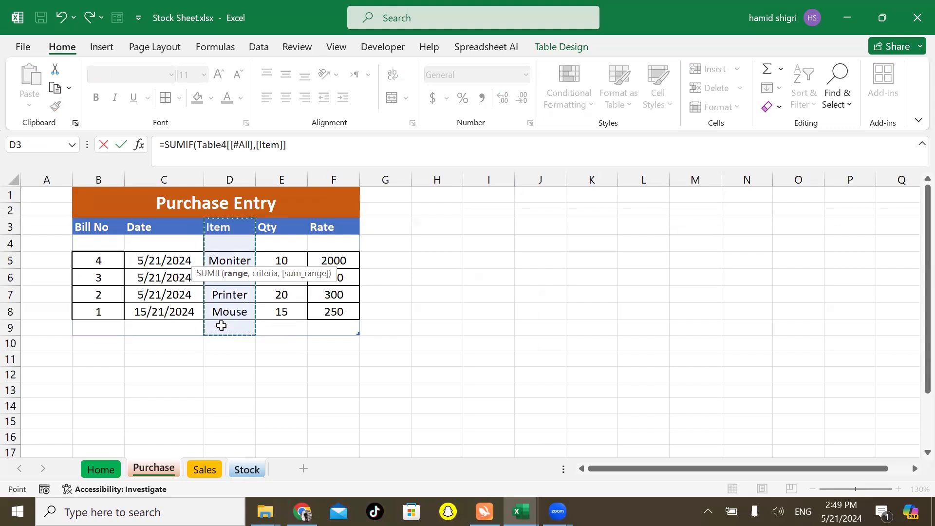
left_click(302, 141)
type(",")
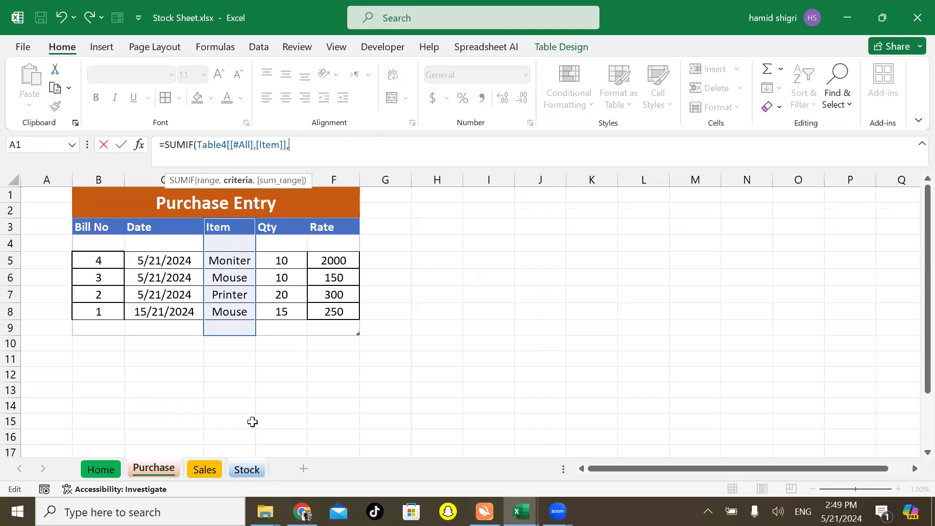
left_click(247, 469)
left_click(144, 256)
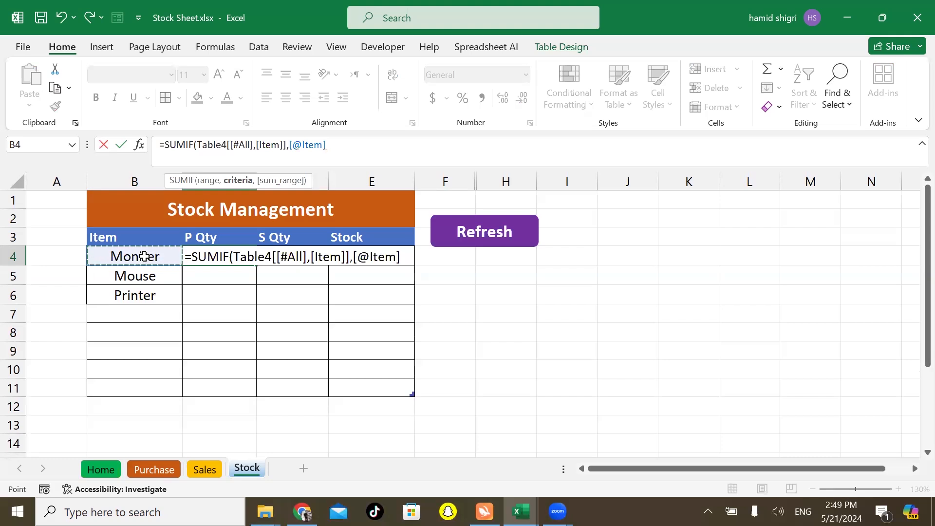
type(",")
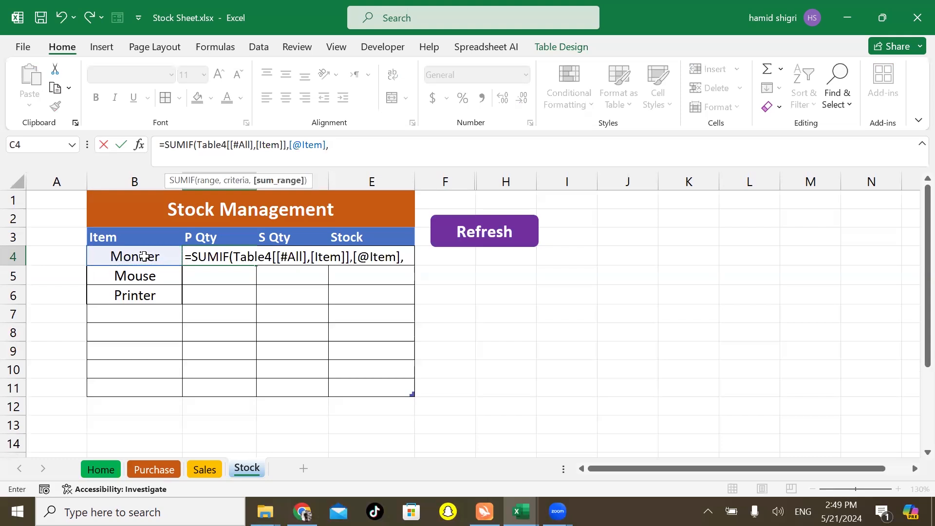
key("ctrl+Page_Up")
key("ctrl+Page_Up")
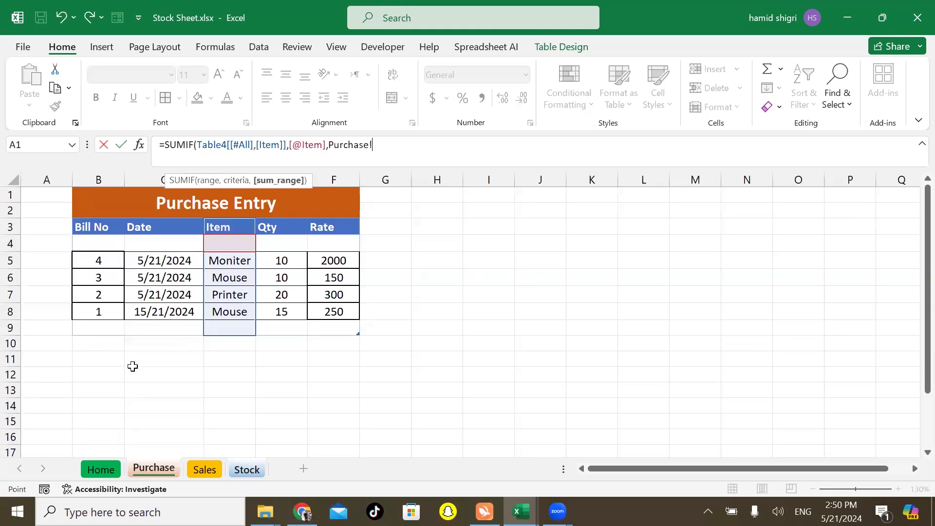
left_click(271, 222)
left_click_drag(271, 223, 277, 322)
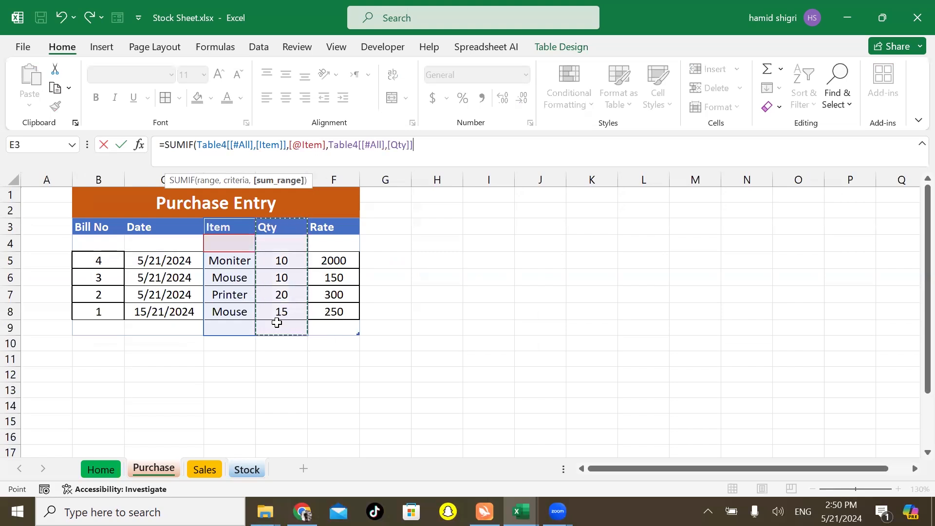
type(")")
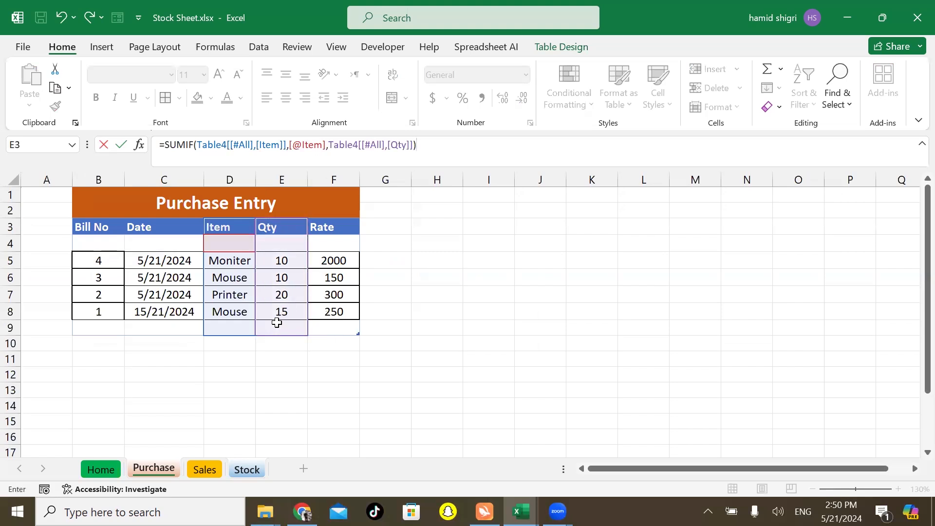
key("Return")
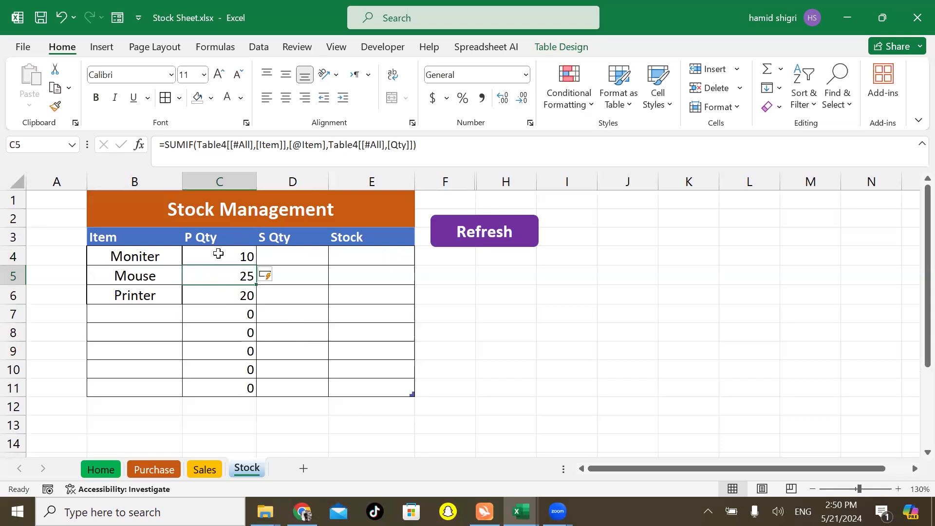
- Check the P Qty results on the Stock sheet against the item quantities on the Purchase sheet
left_click(216, 254)
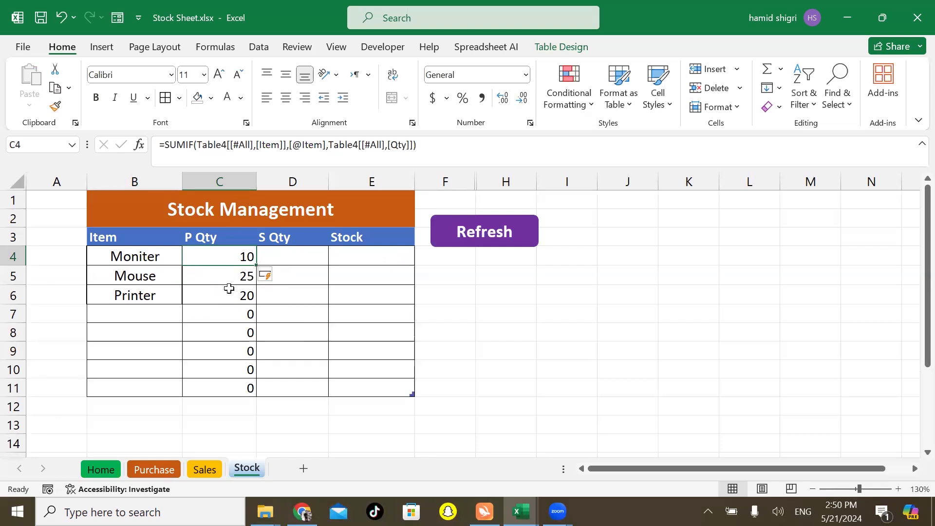
left_click(225, 292)
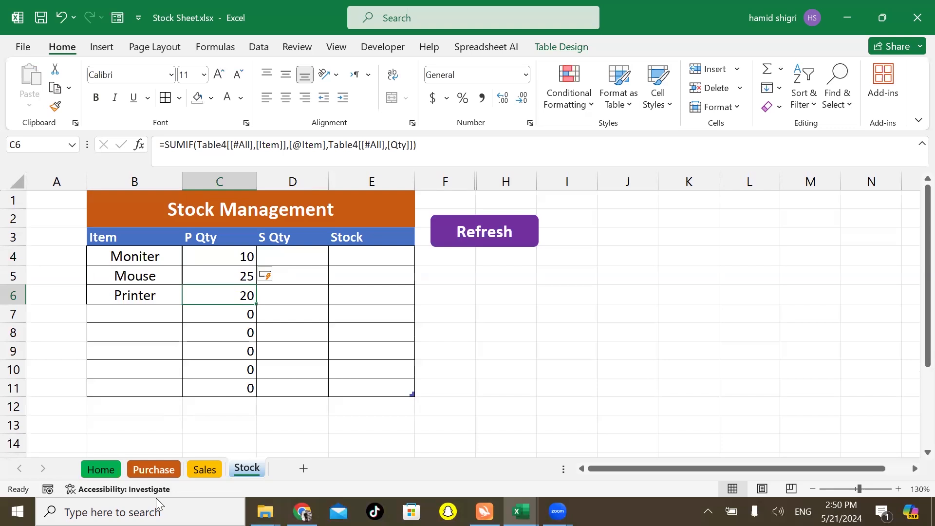
key("ctrl+Page_Up")
key("ctrl+Page_Up")
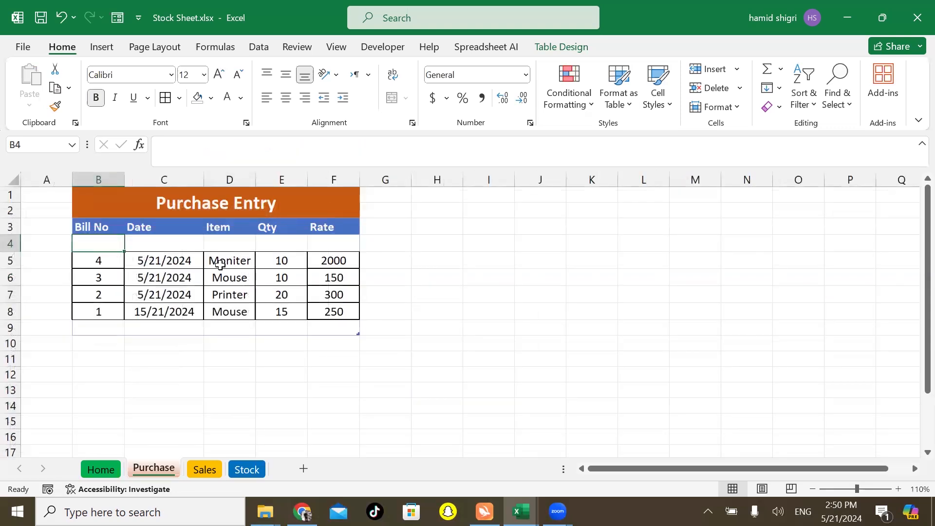
left_click(220, 264)
left_click(268, 261)
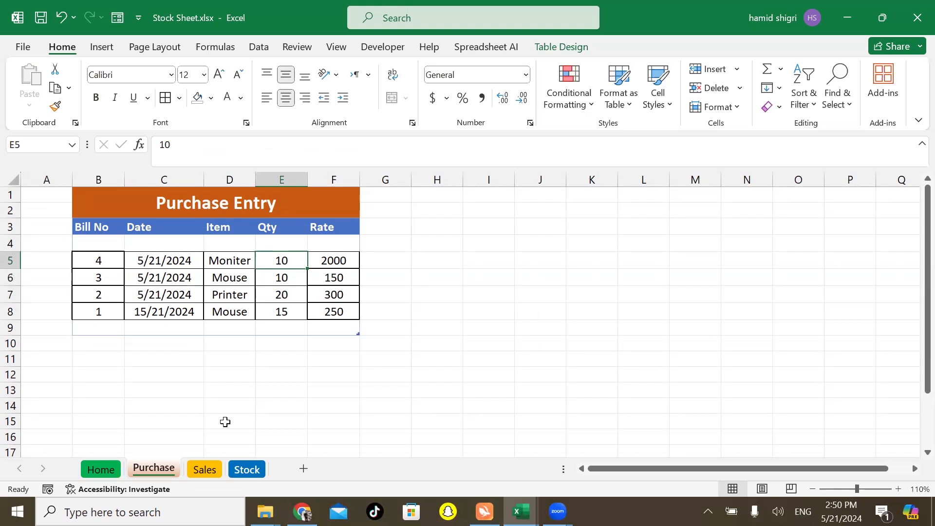
key("ctrl+Page_Down")
key("ctrl+Page_Down")
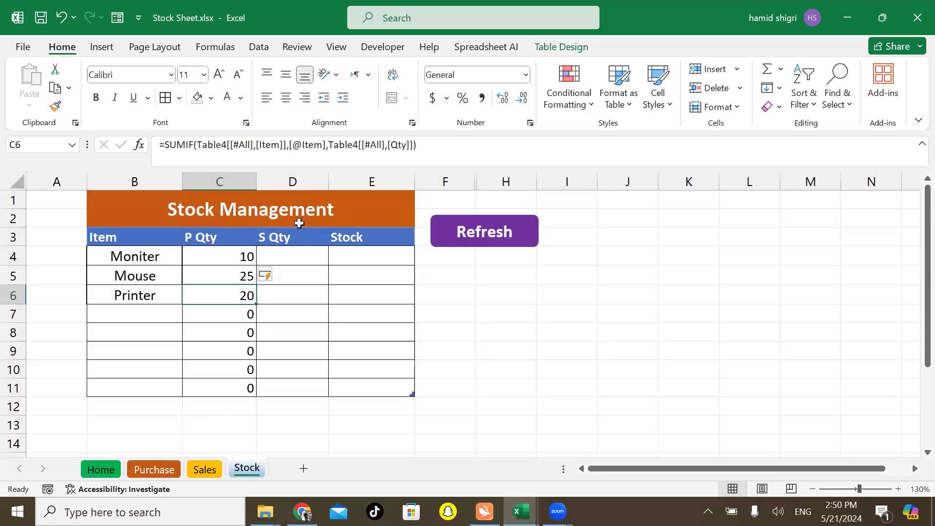
- Start a SUMIF formula in S Qty cell D4 of the Stock sheet, with the Sales table's whole Item column as range
left_click(292, 258)
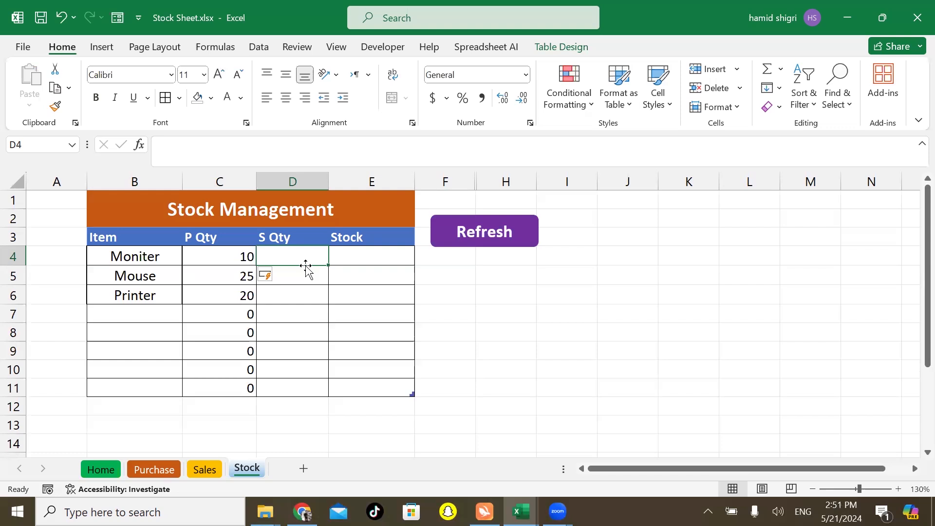
type("=sum")
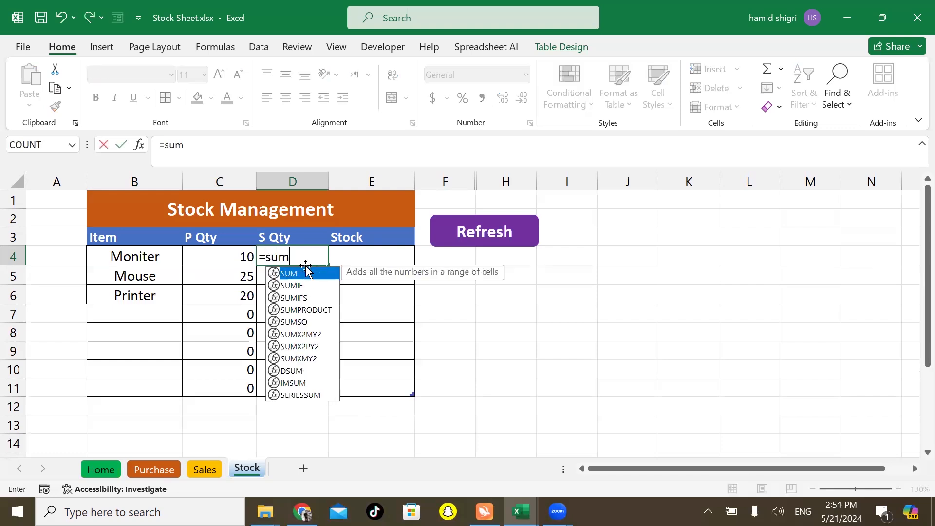
type("if")
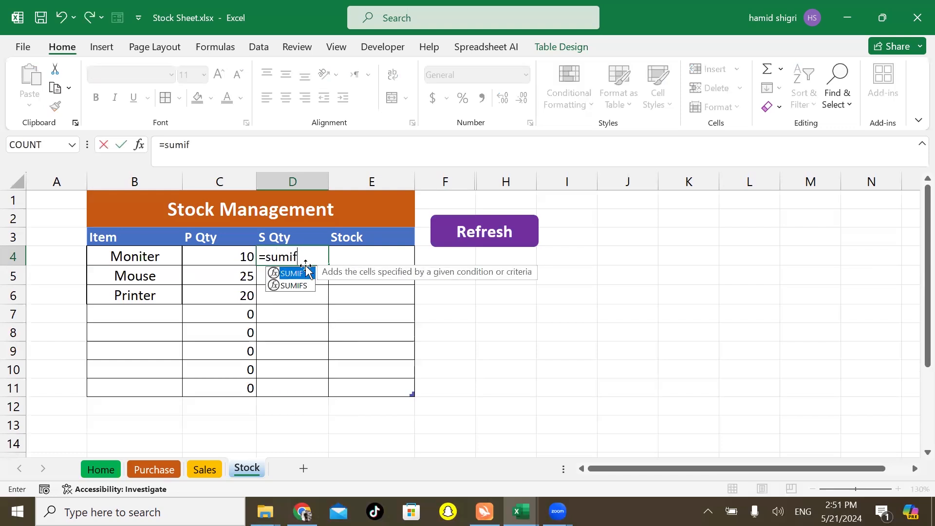
key("Tab")
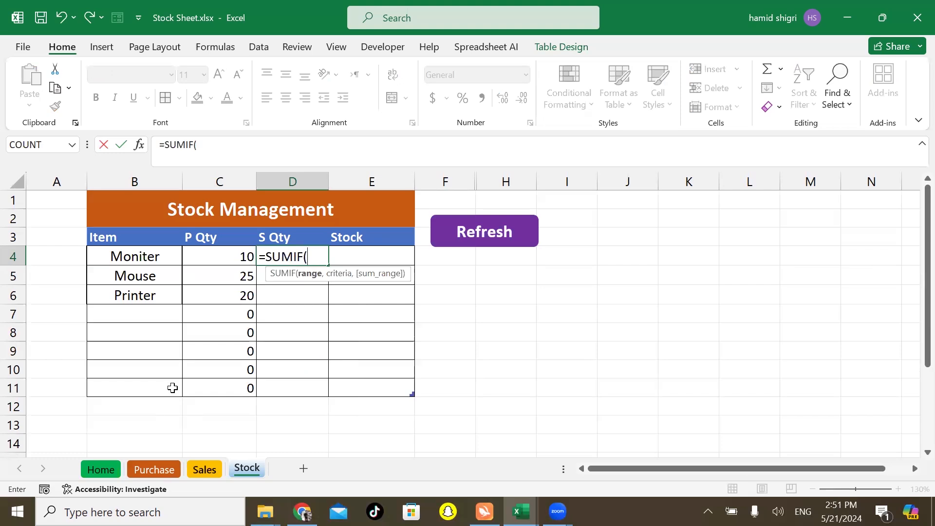
left_click(205, 469)
left_click_drag(224, 231, 234, 284)
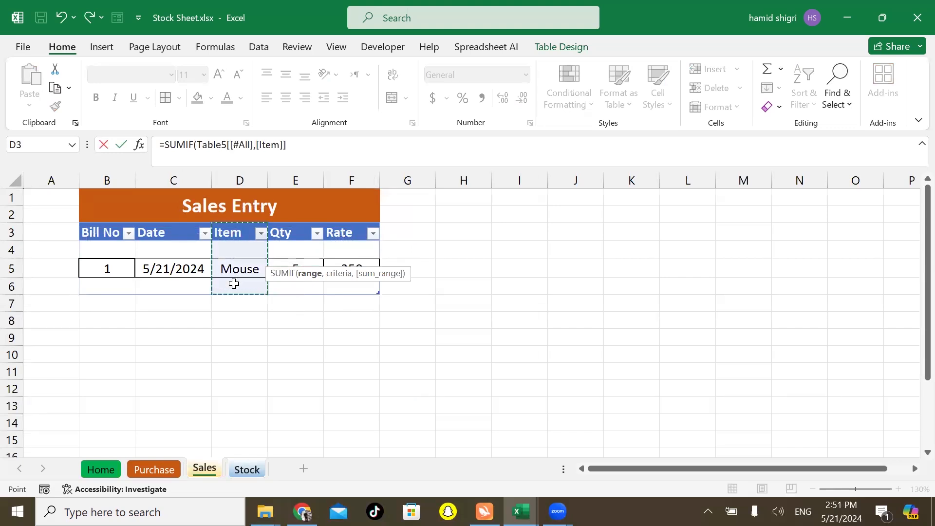
type(",")
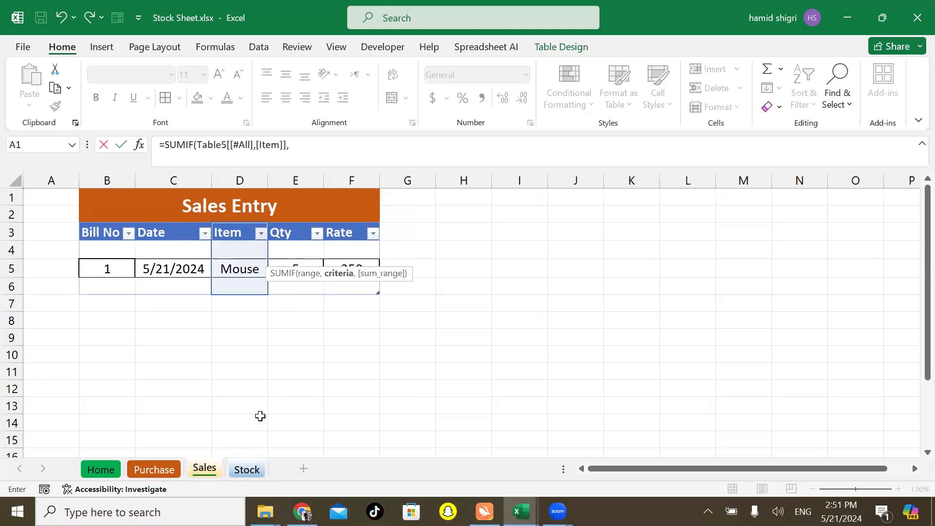
key("ctrl+Page_Down")
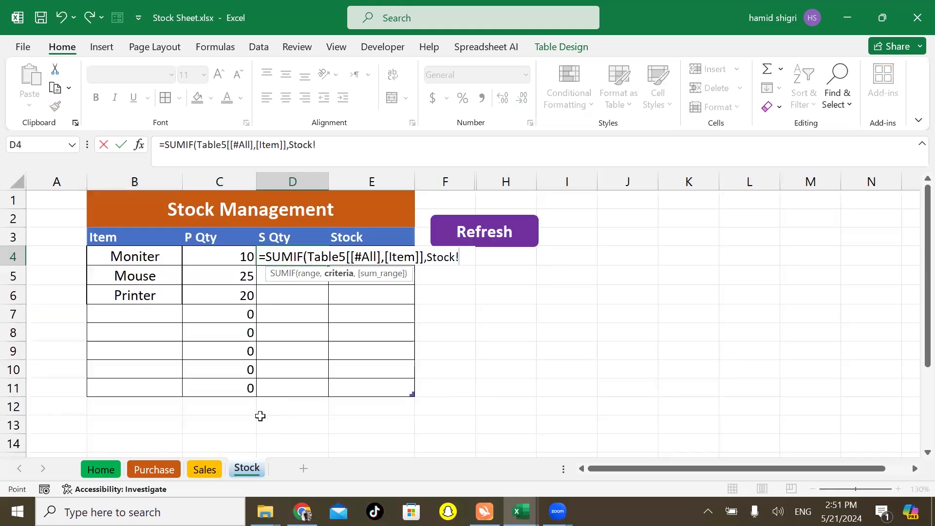
left_click(140, 258)
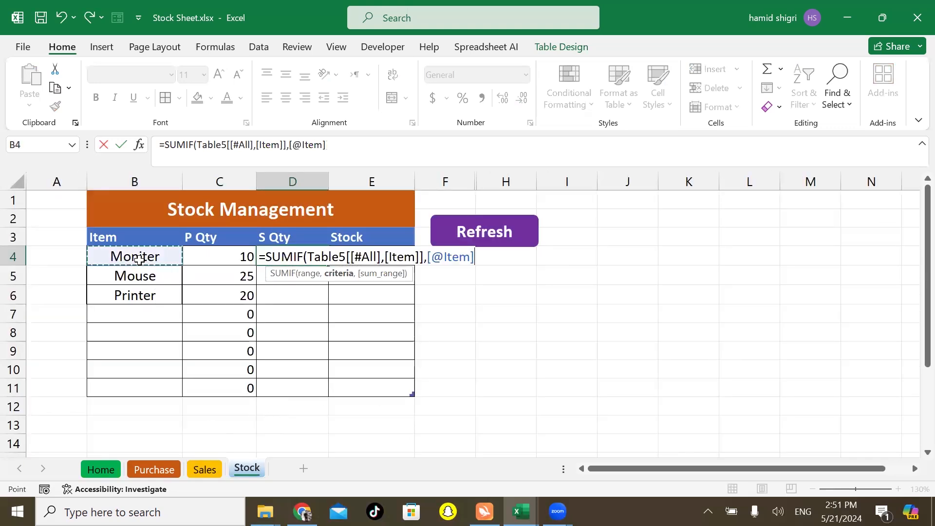
type(",")
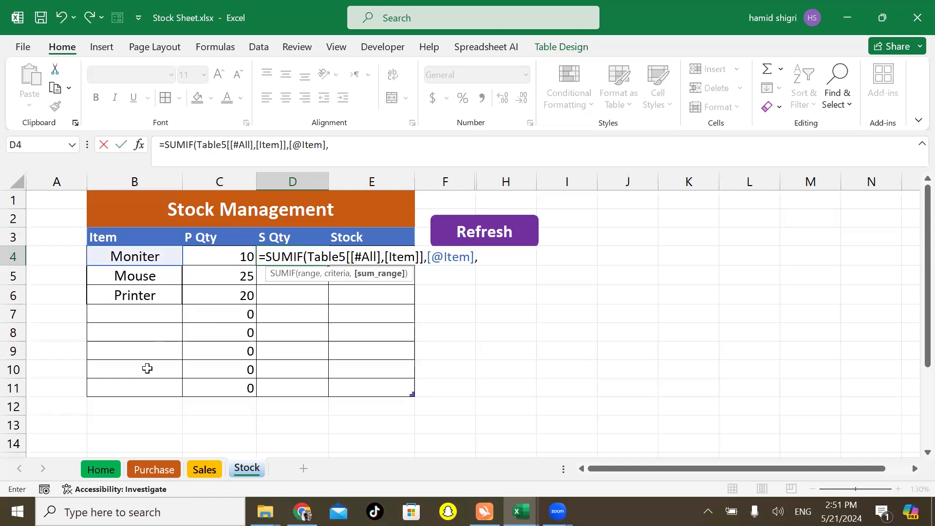
key("ctrl+Page_Up")
left_click(290, 231)
left_click_drag(289, 230, 291, 286)
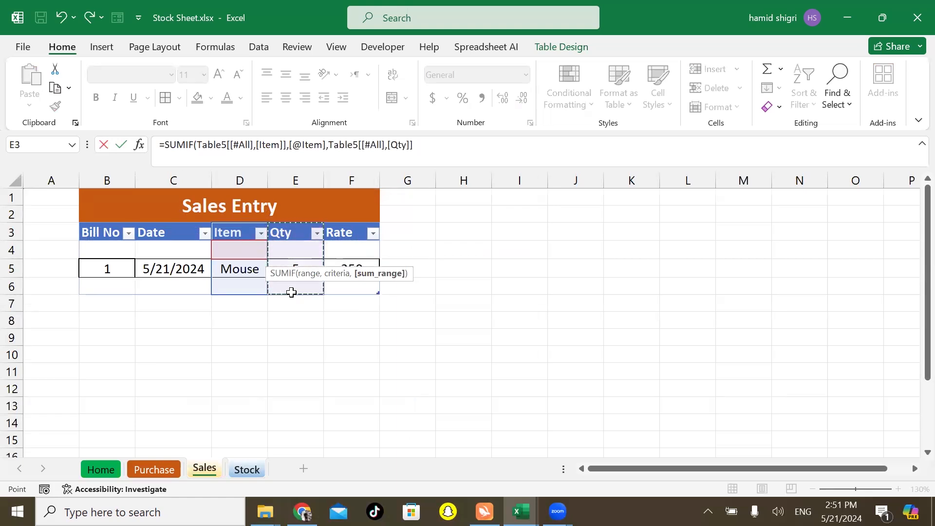
type(")")
key("Return")
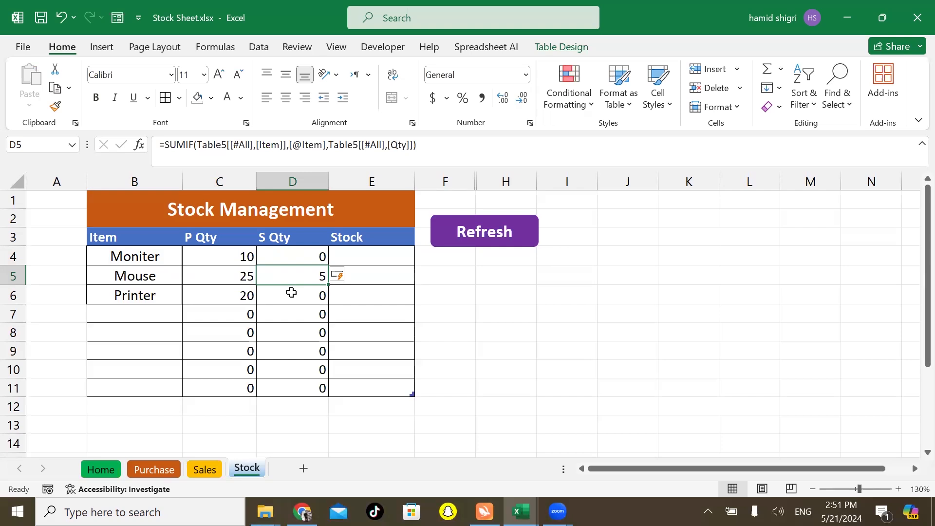
- Enter a formula in Stock cell E4 that subtracts S Qty from P Qty: =[@[P Qty]]-[@[S Qty]]
left_click(357, 253)
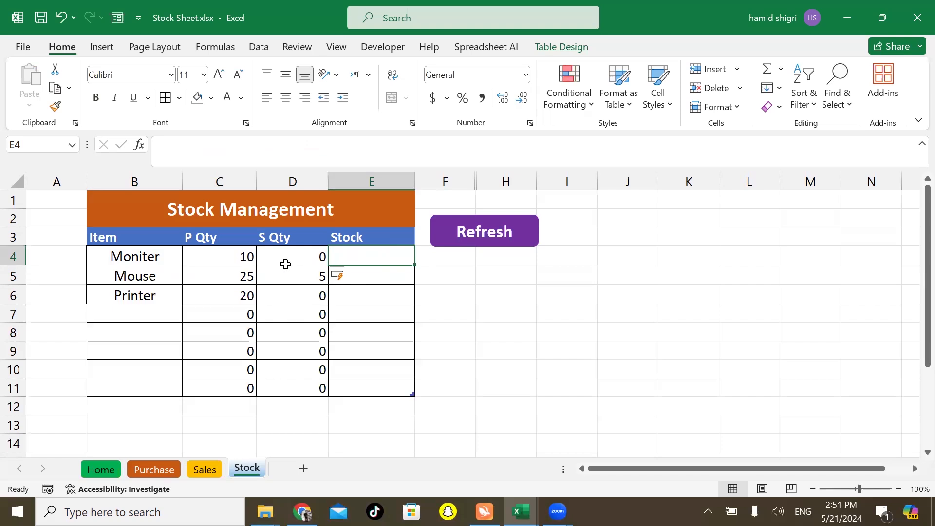
type("=")
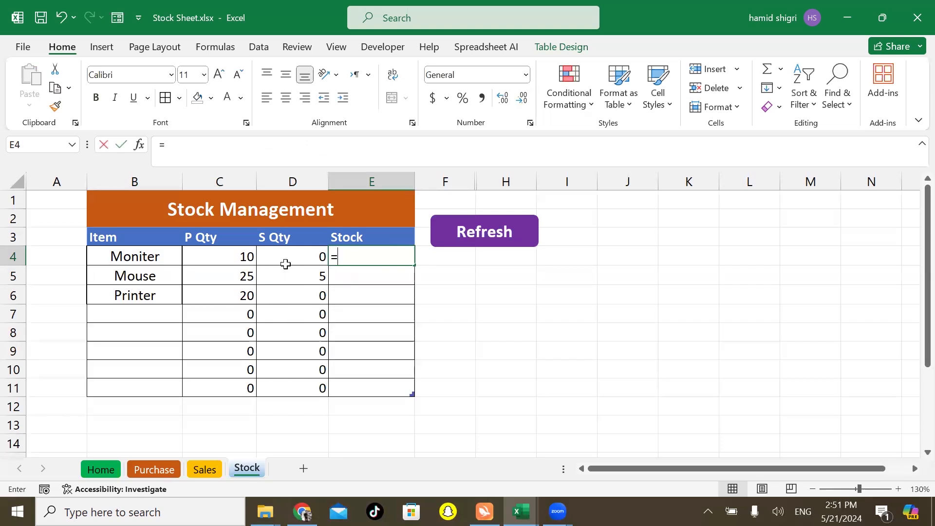
left_click(219, 256)
type("-")
left_click(284, 261)
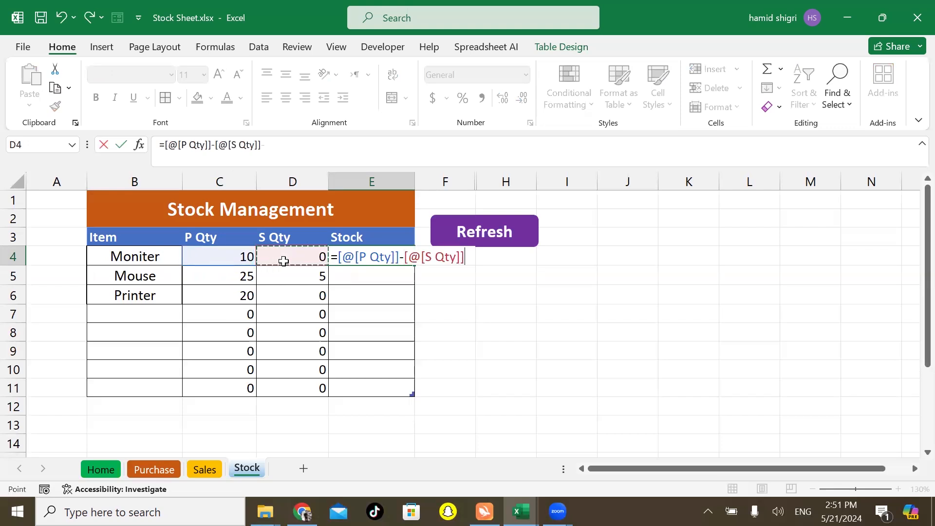
key("Return")
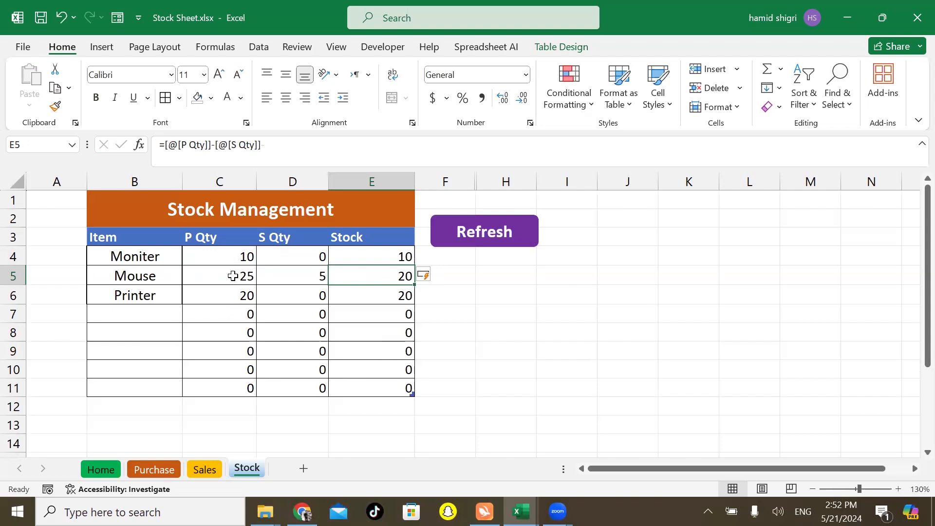
- Check the Mouse row's sold and stock quantities on the Stock sheet against the entries on the Purchase sheet
left_click(299, 285)
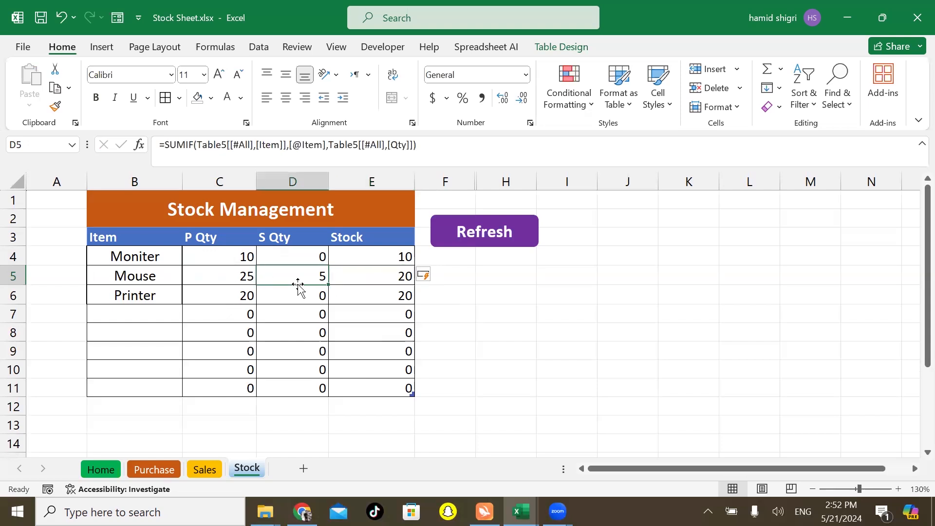
left_click(389, 276)
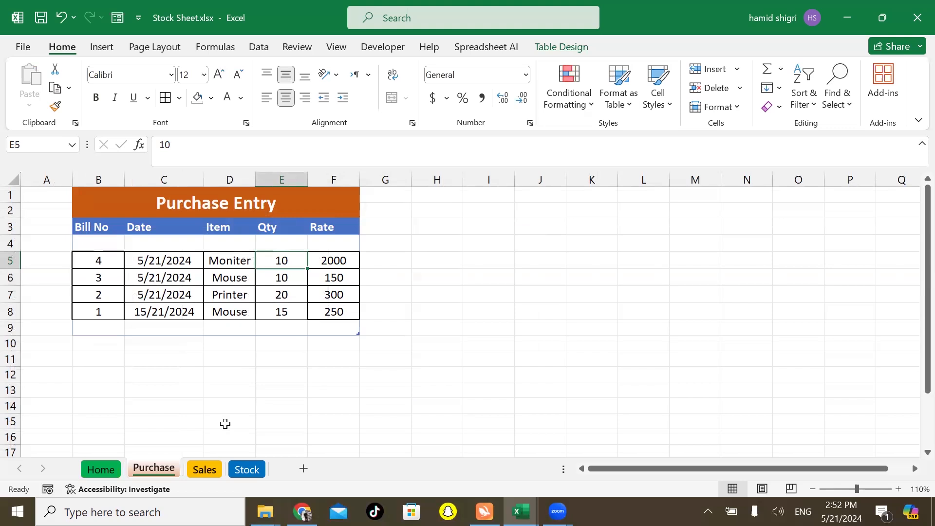
key("ctrl+Page_Down")
left_click(298, 269)
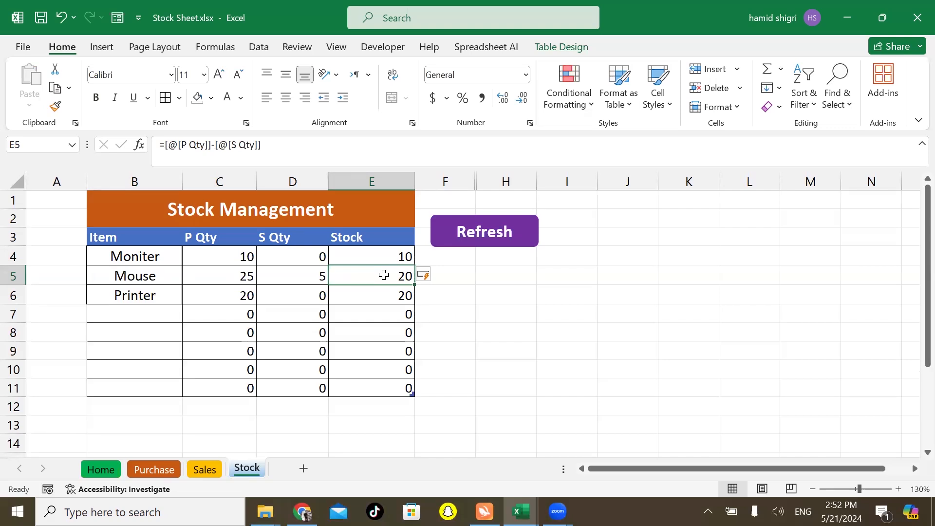
left_click(155, 469)
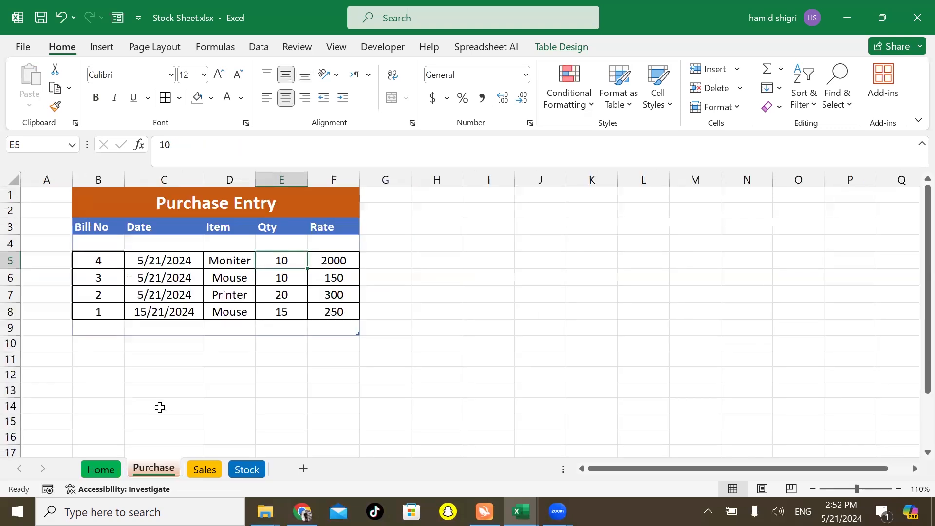
left_click(247, 470)
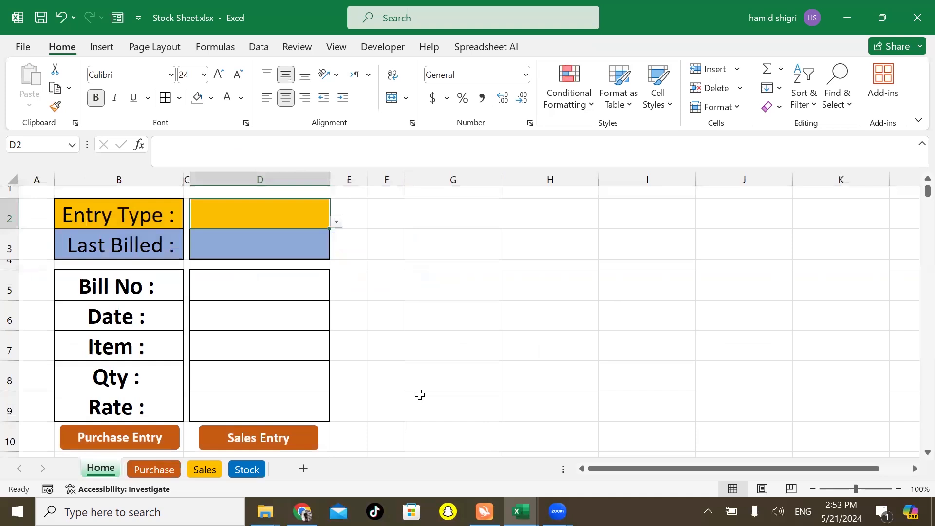
- Set the Entry Type in cell D2 of the Home sheet to Sales
left_click(219, 255)
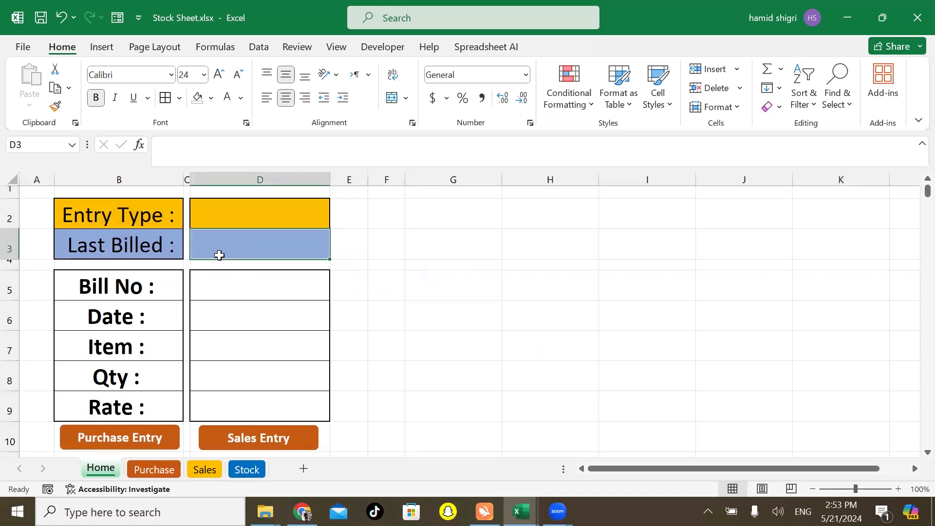
left_click(278, 209)
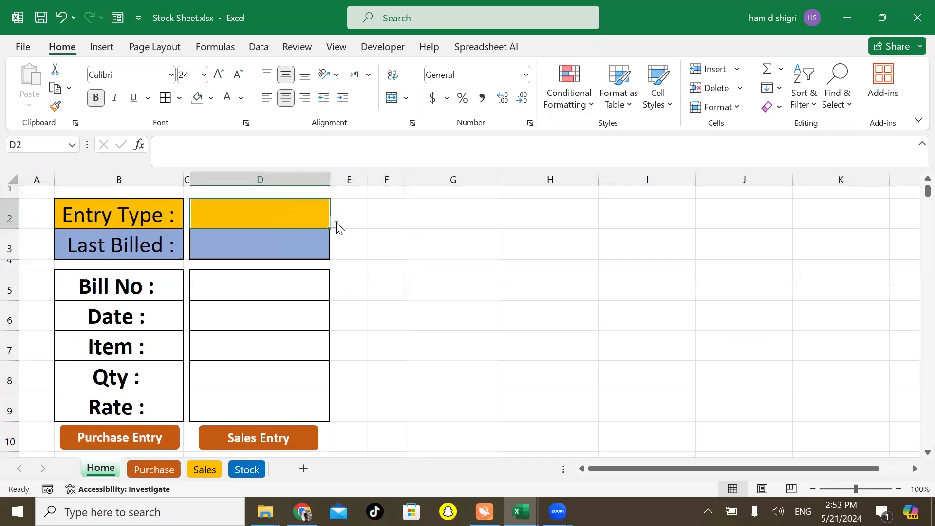
left_click(336, 223)
left_click(288, 243)
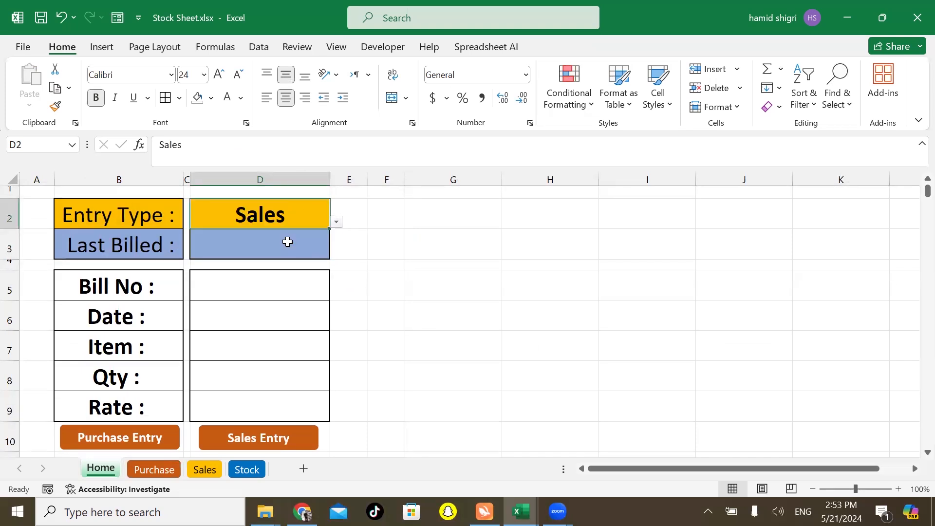
left_click(262, 251)
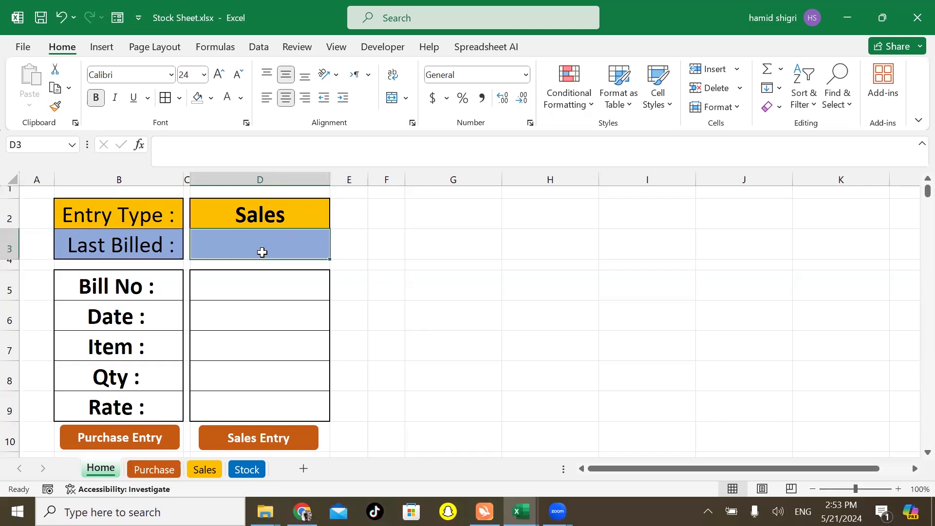
- Set the Home sheet's Entry Type to Purchase
left_click(297, 203)
left_click(335, 224)
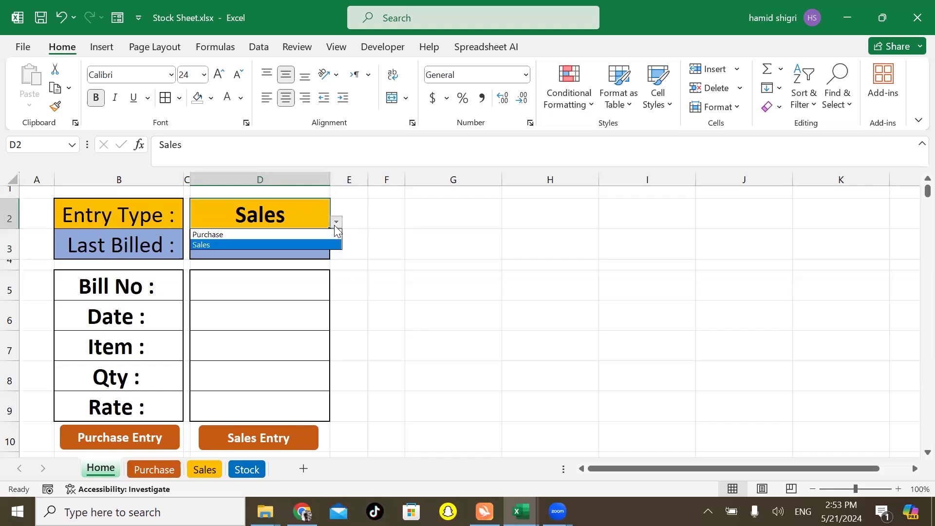
left_click(303, 231)
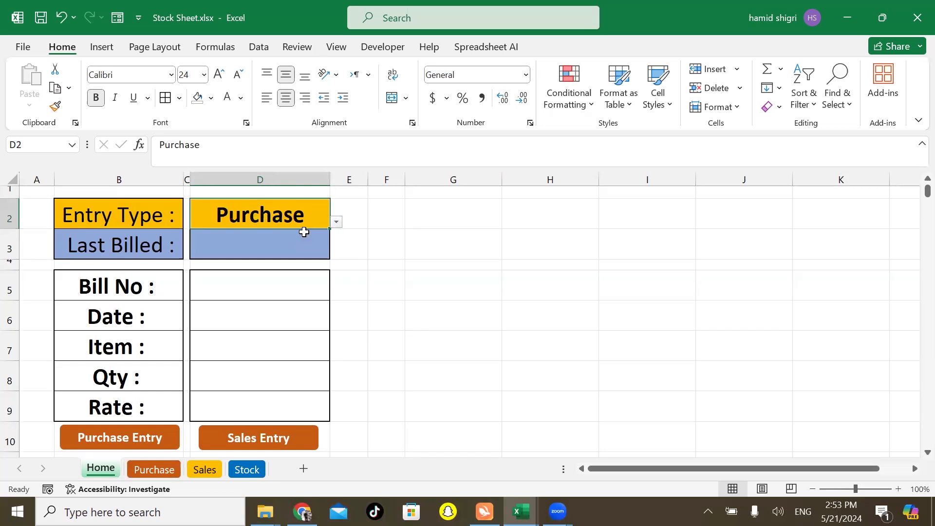
- Enter a MAX formula in Last Billed cell D3 of the Home sheet over the Purchase table's Bill No column: =MAX(Table4[Bill No])
left_click(277, 247)
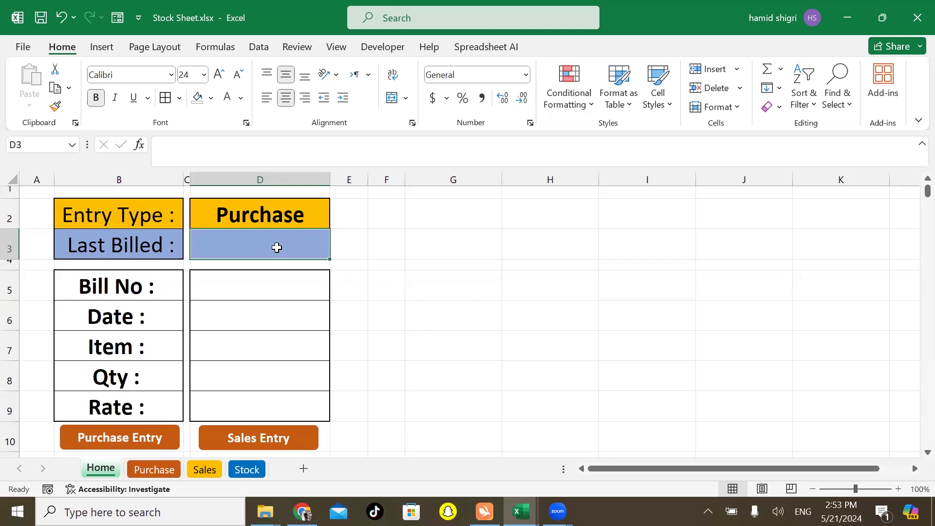
type("=")
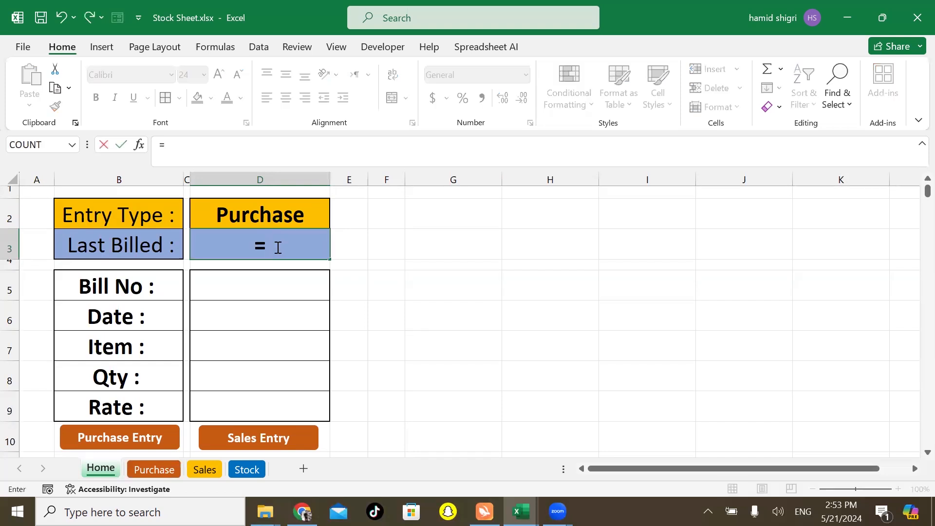
type("max")
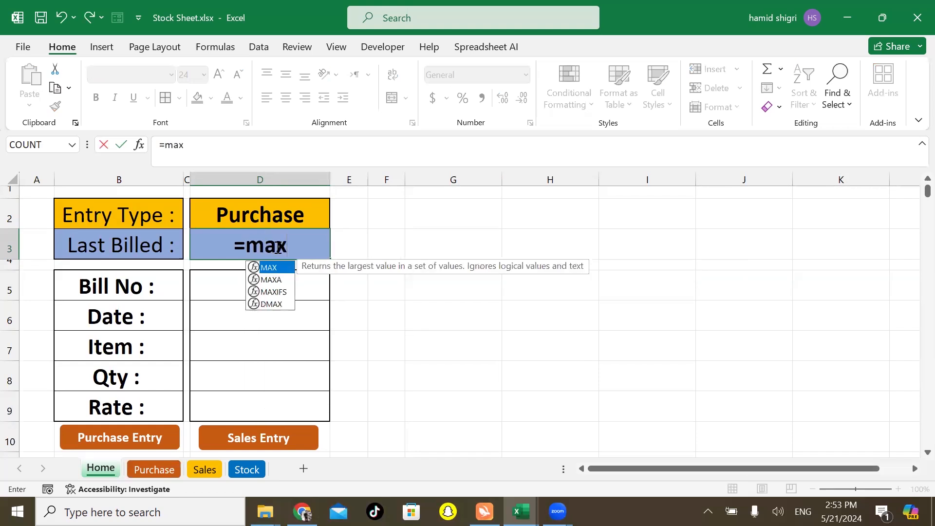
key("Tab")
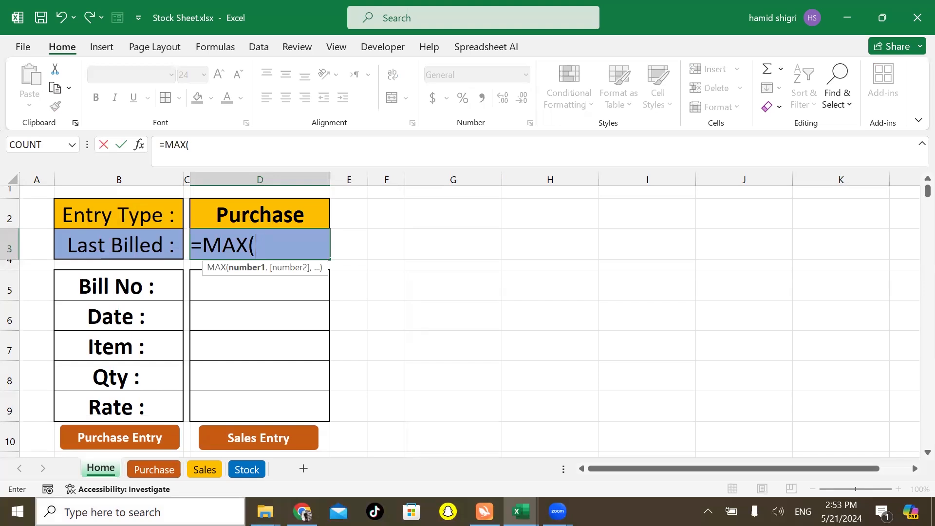
key("ctrl+Page_Down")
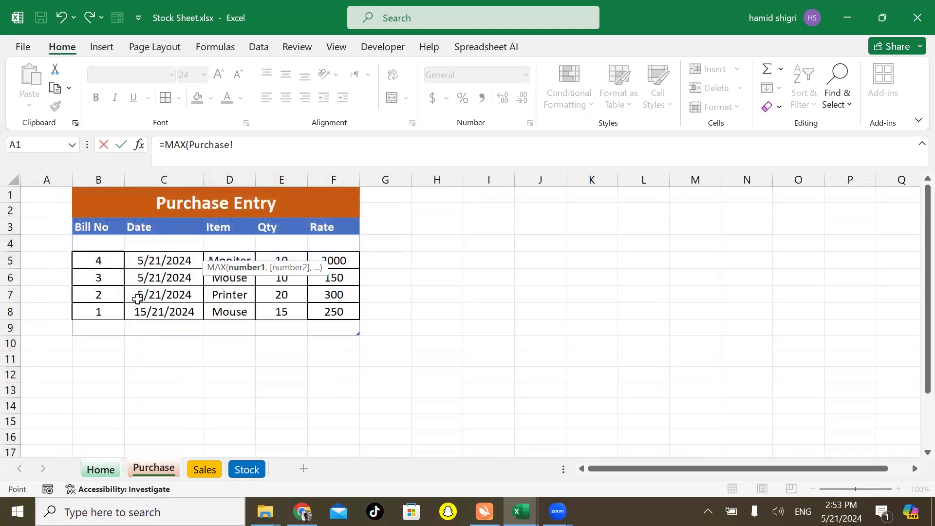
left_click_drag(96, 242, 99, 327)
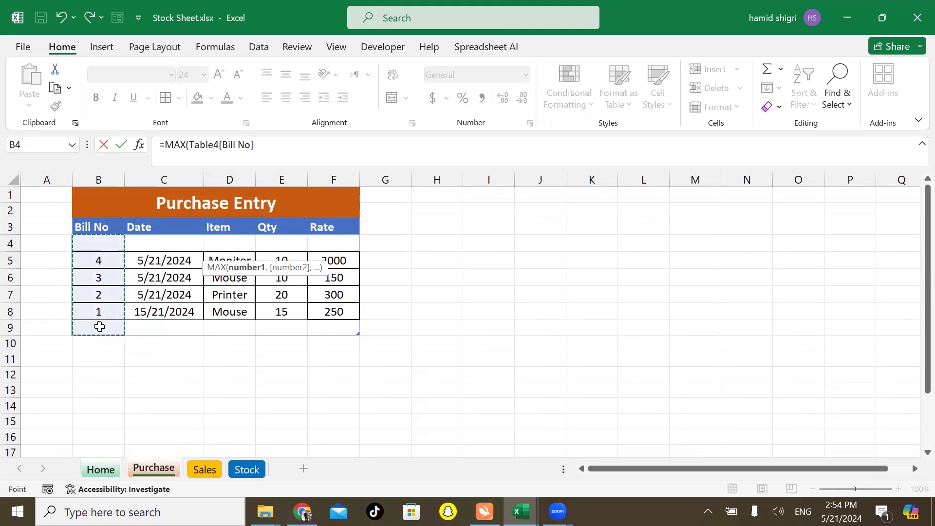
key("Return")
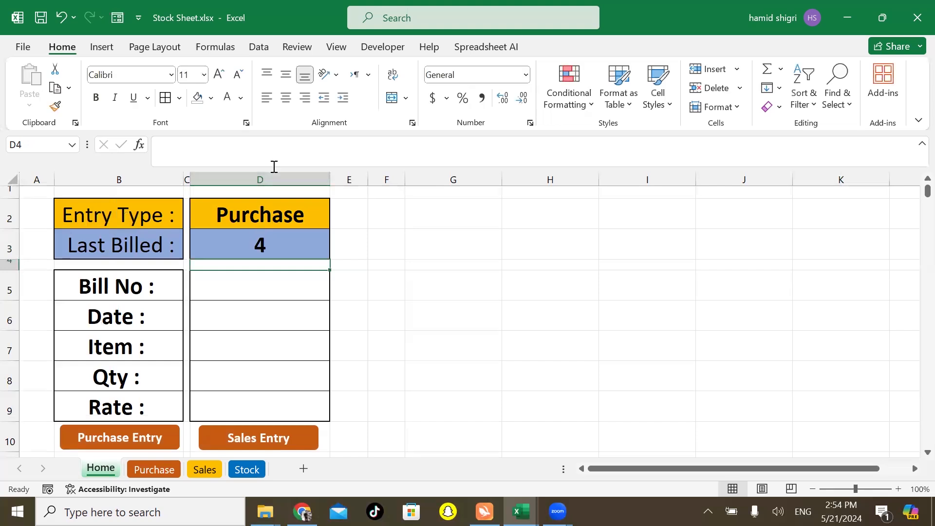
- Check the Home sheet's Last Billed number against the Bill No column on the Purchase sheet
left_click(260, 246)
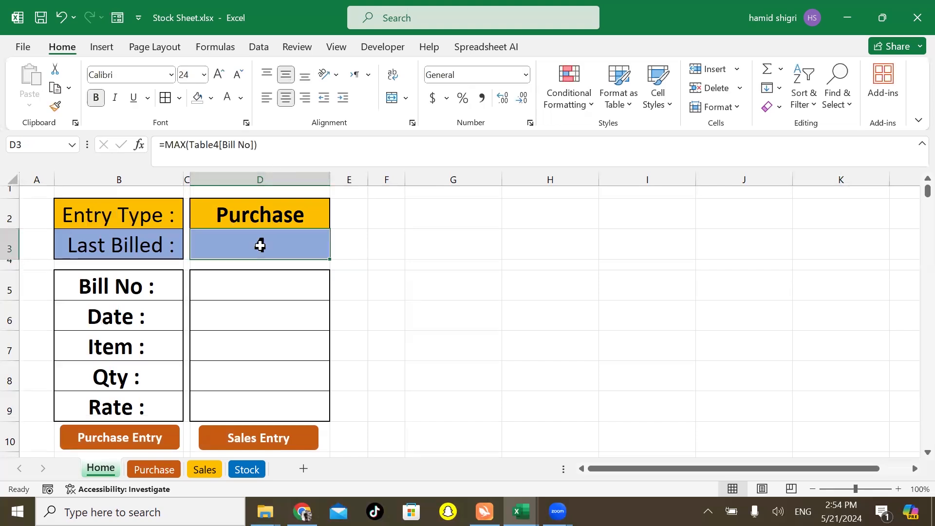
left_click(141, 431)
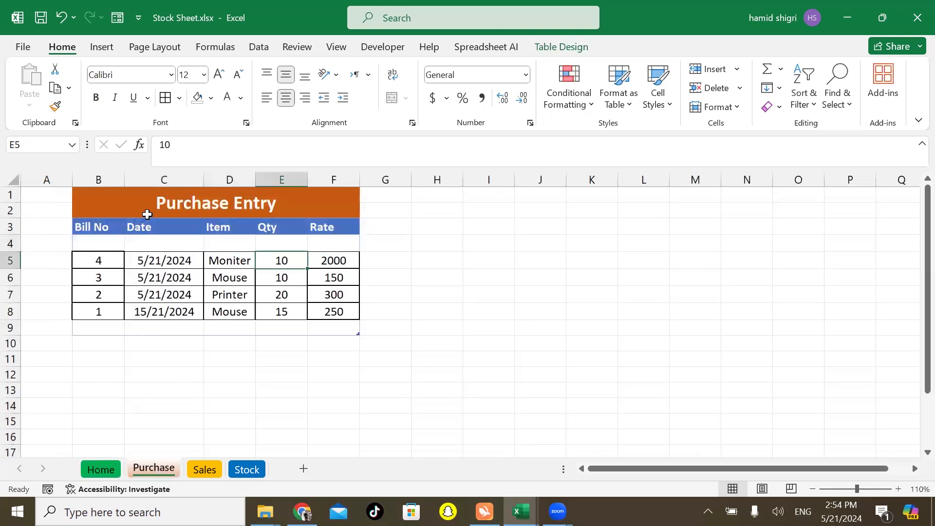
left_click(122, 263)
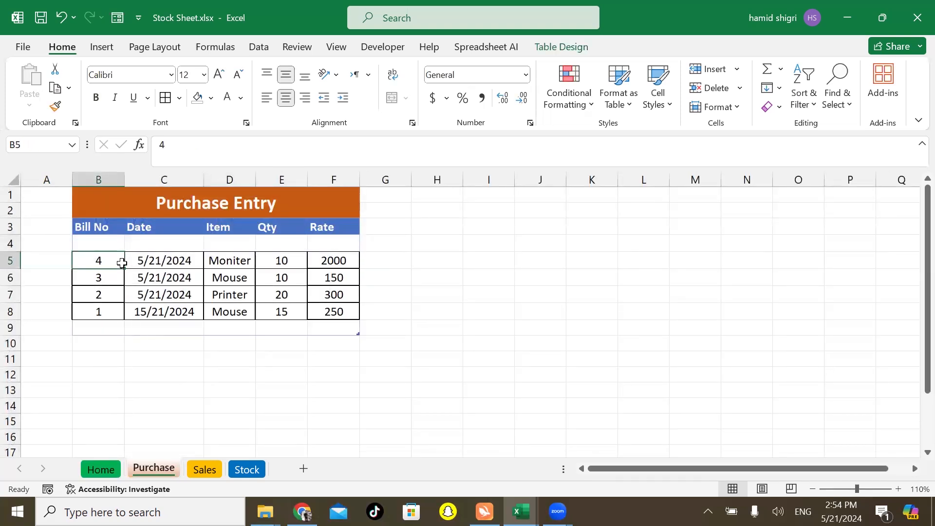
key("ctrl+Page_Up")
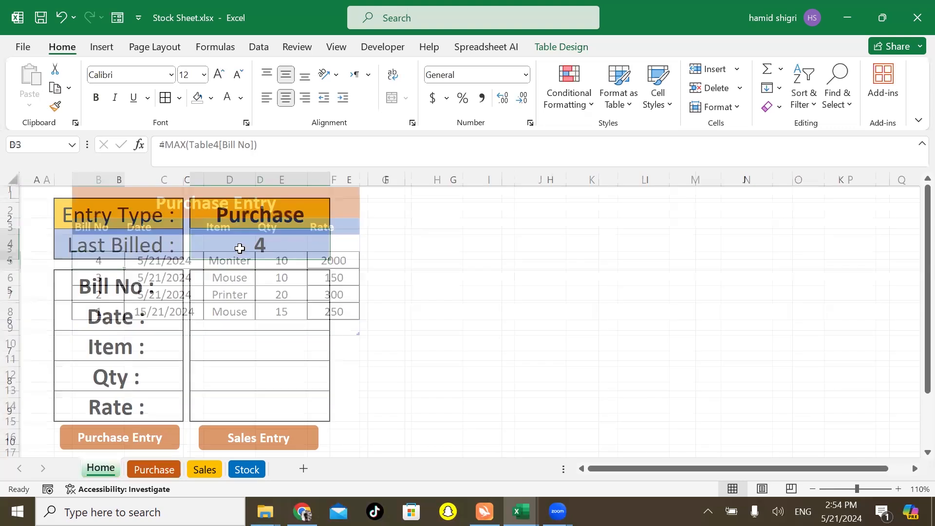
- Test the Last Billed formula by switching the Entry Type in D2 to Sales and back to Purchase
left_click(303, 215)
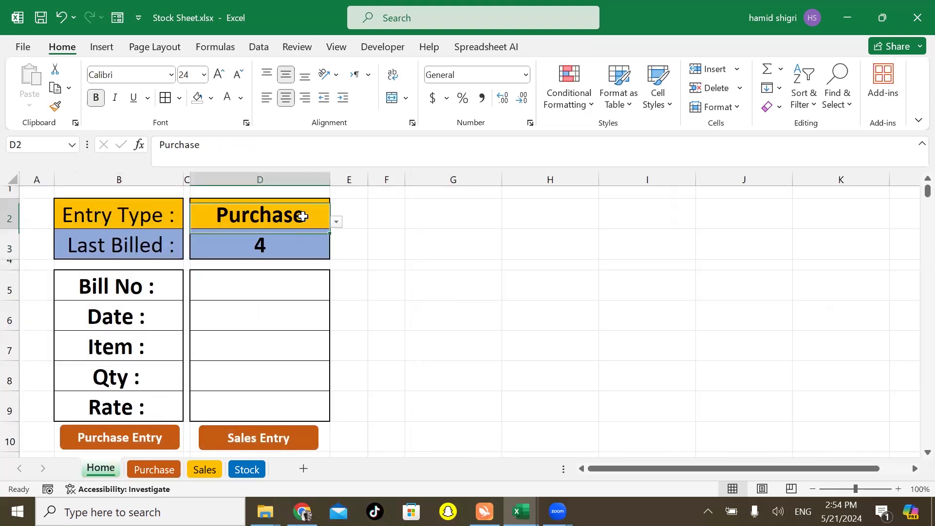
left_click(336, 223)
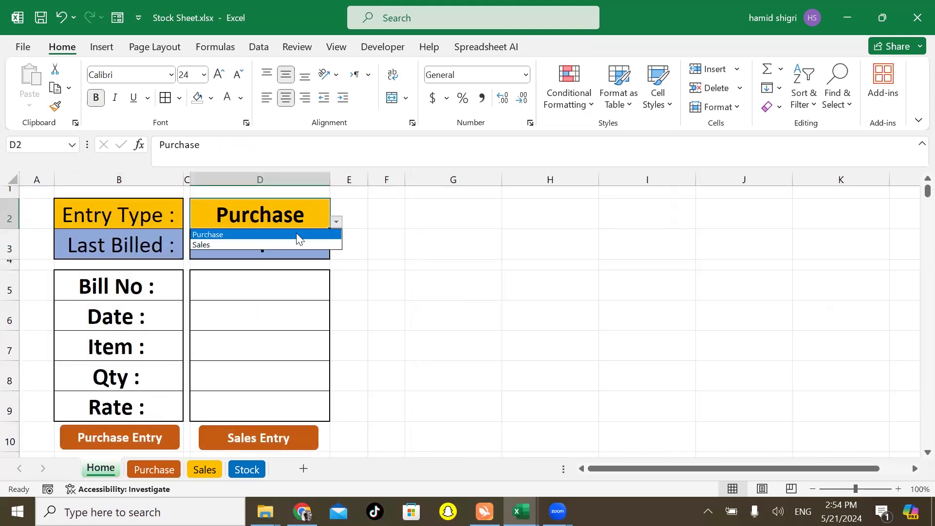
left_click(271, 242)
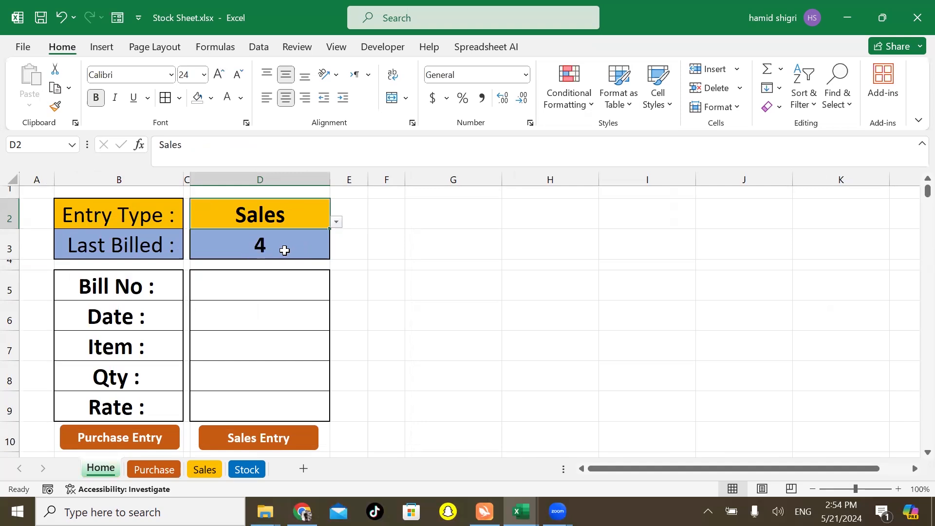
left_click(337, 222)
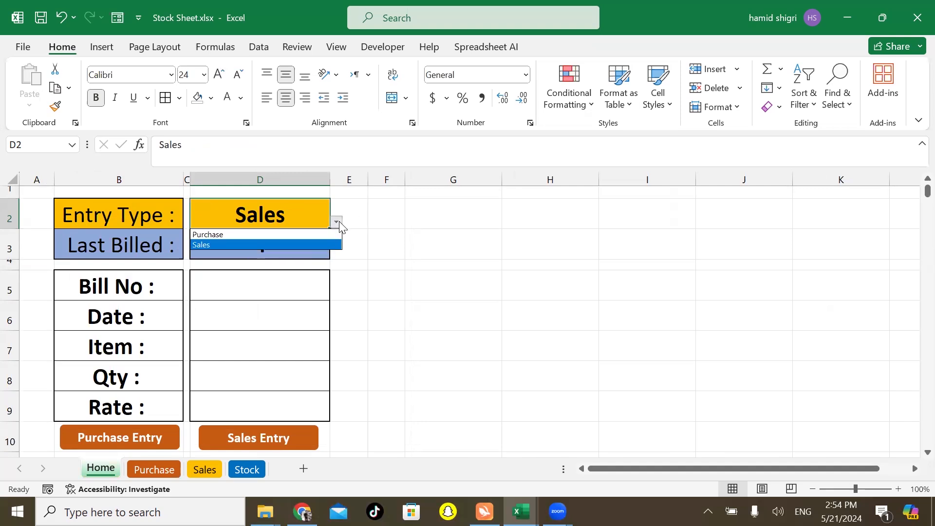
left_click(297, 231)
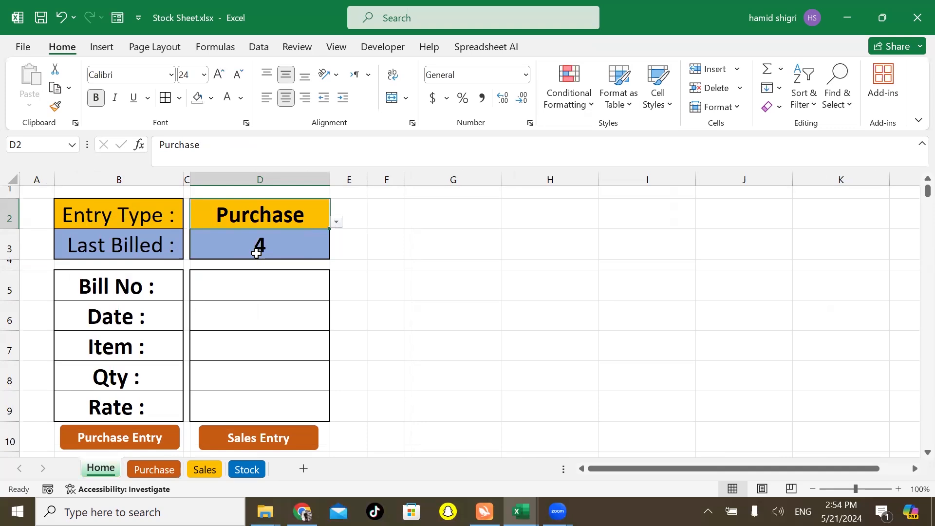
- Wrap the MAX formula in Last Billed cell D3 in an IF function with the condition D2="Purchase"
left_click(256, 252)
double_click(256, 252)
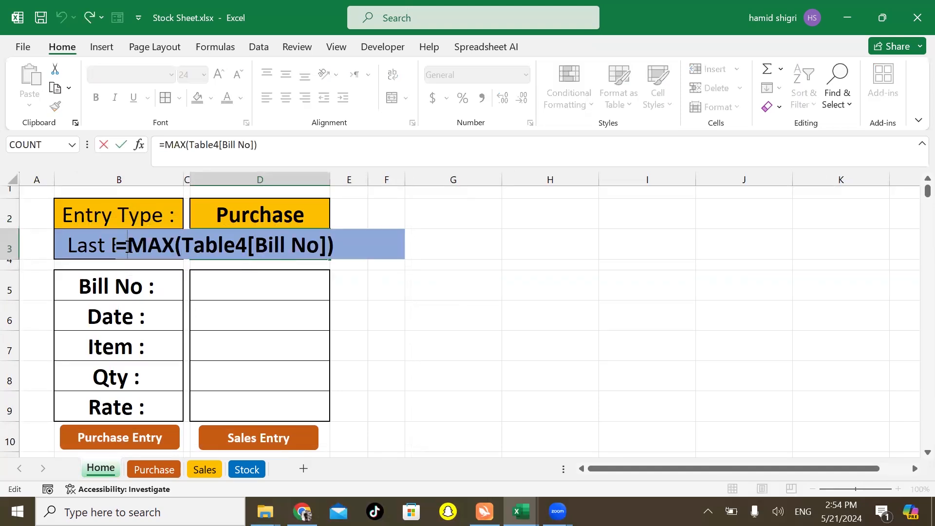
type("if")
key("Tab")
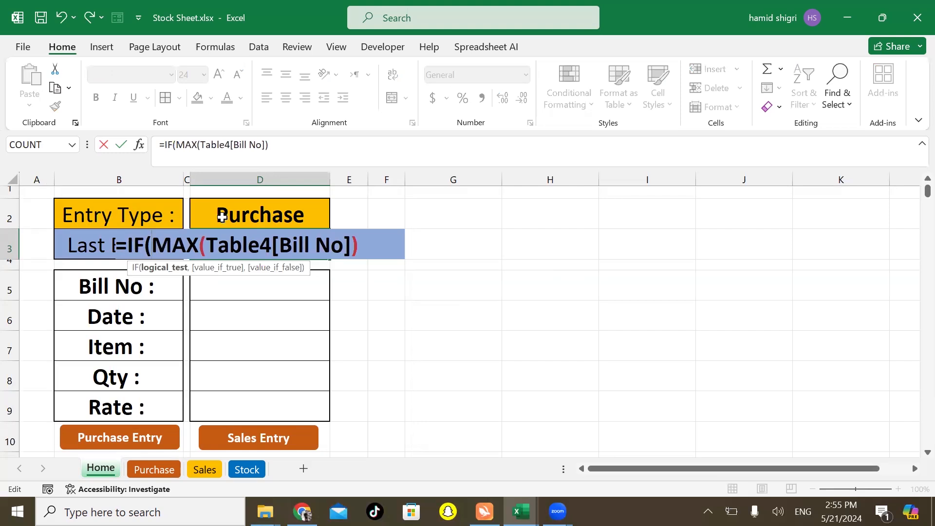
left_click(246, 214)
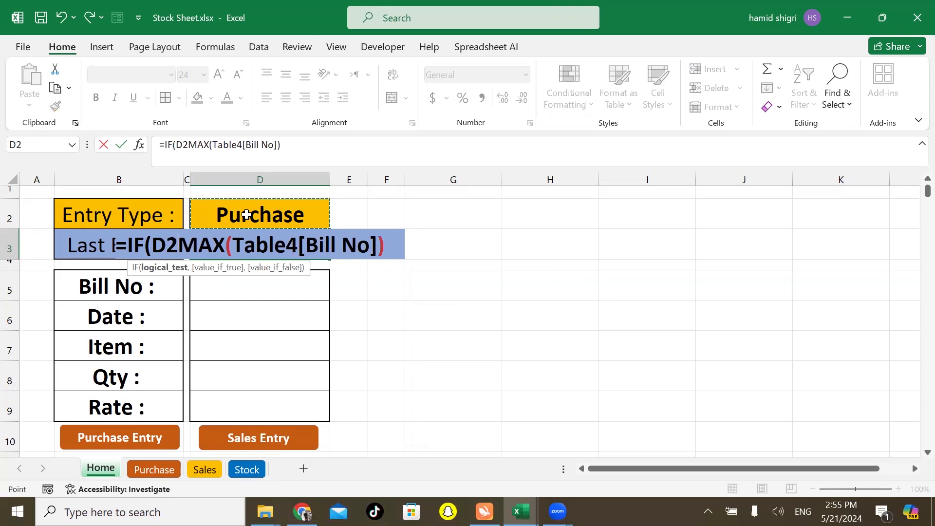
type("=")
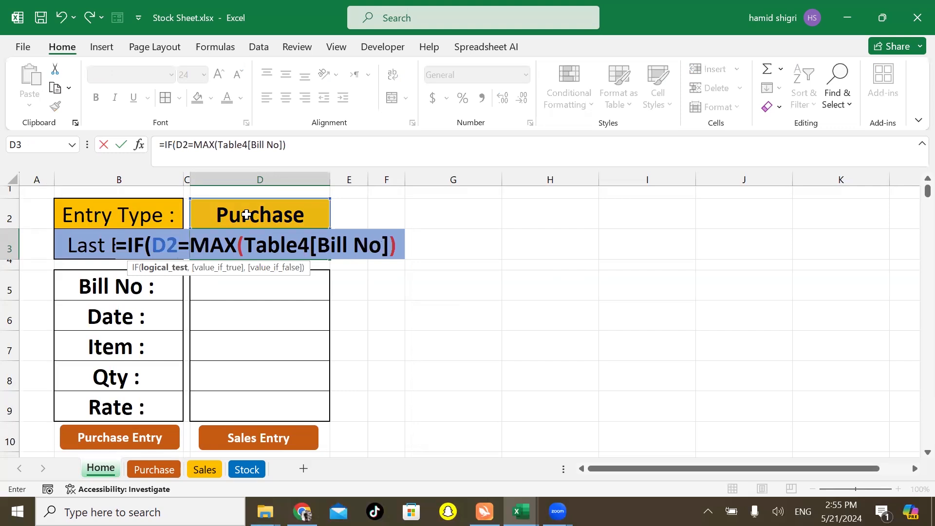
type("\"")
type("Pur")
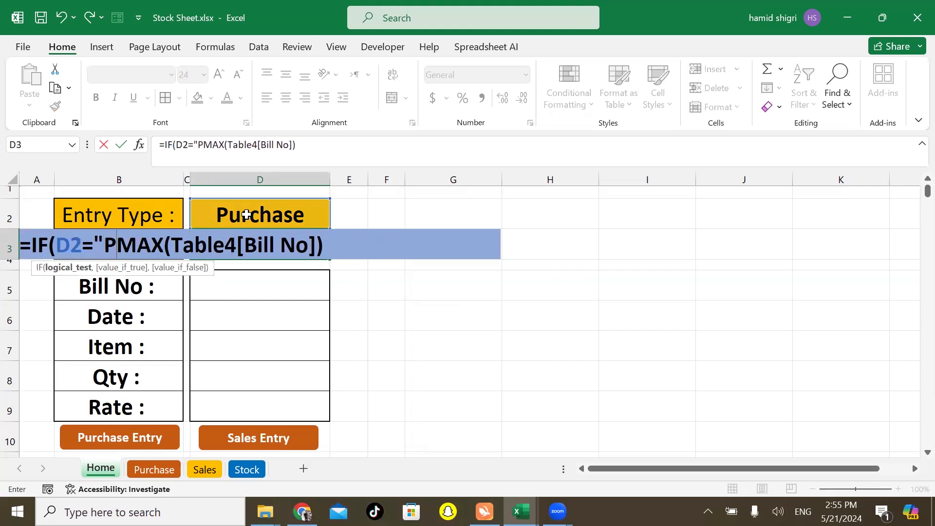
type("chase")
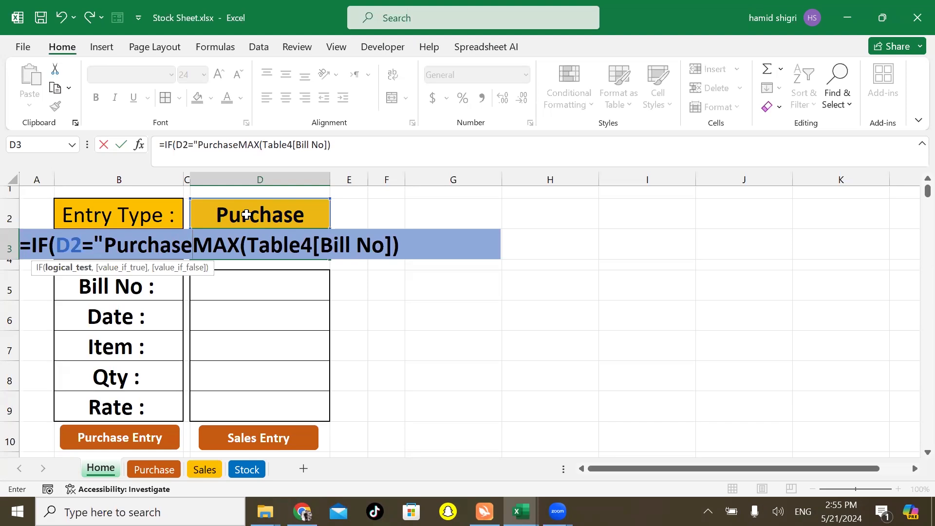
type("\",")
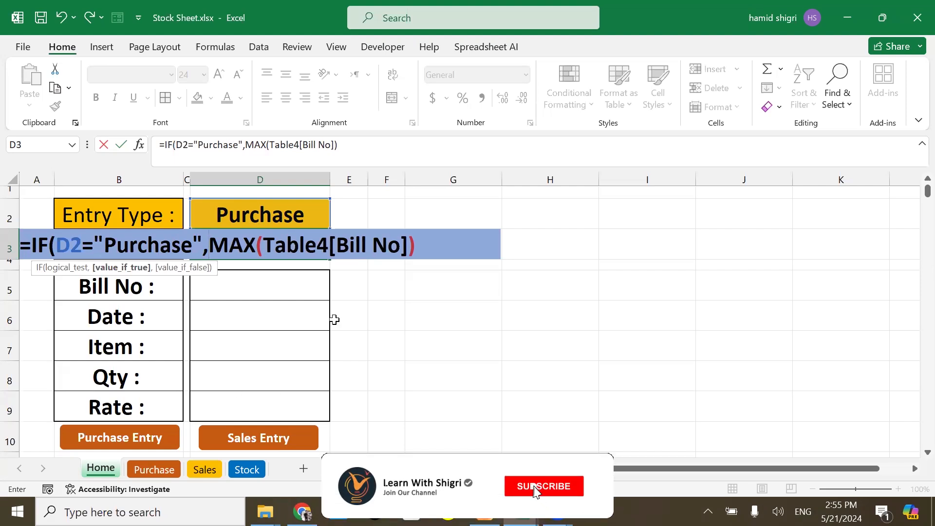
- Complete D3's IF formula with the Sales table's maximum bill number as the false value: =IF(D2="Purchase",MAX(Table4[Bill No]),MAX(Table5[Bill No]))
left_click(437, 247)
type(",")
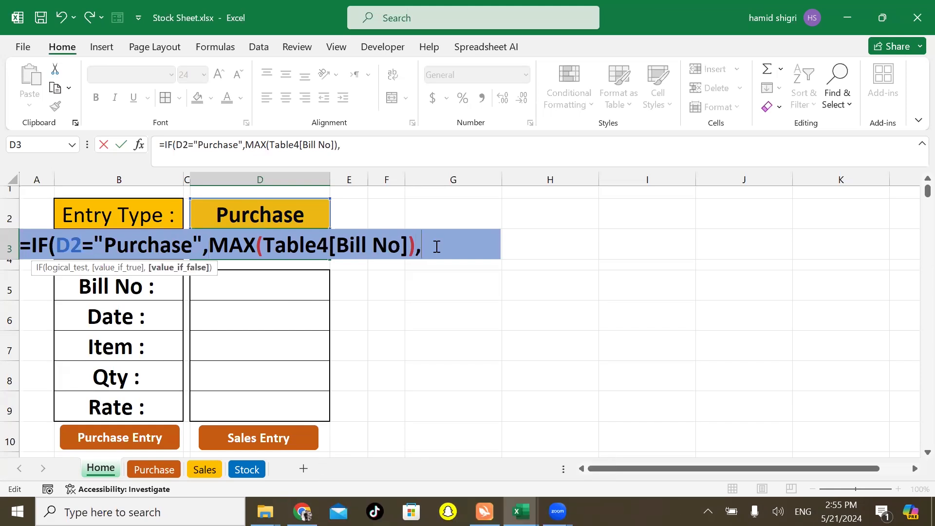
type("max")
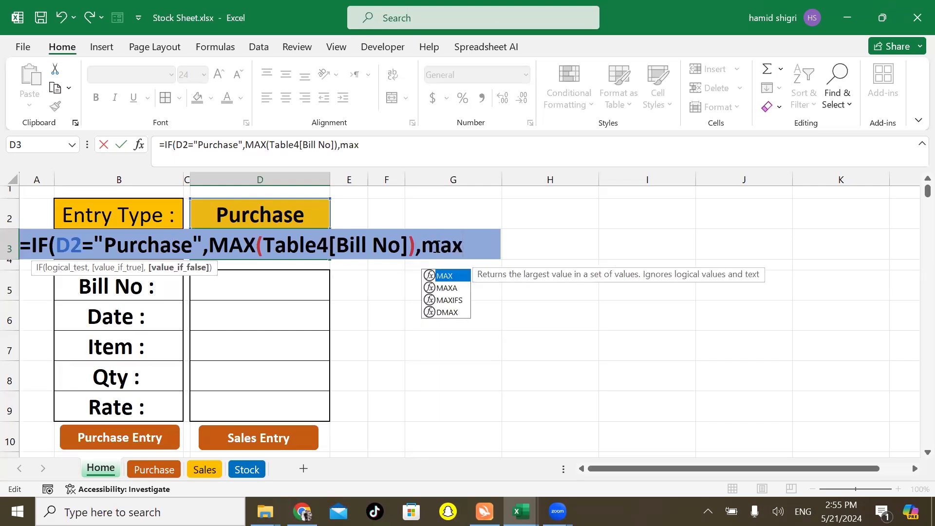
key("Tab")
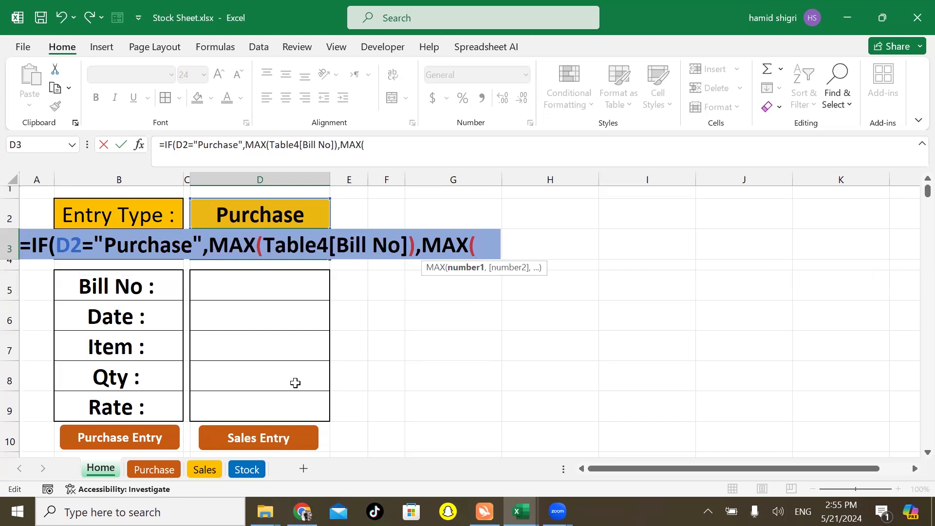
left_click(202, 470)
left_click_drag(108, 249, 109, 287)
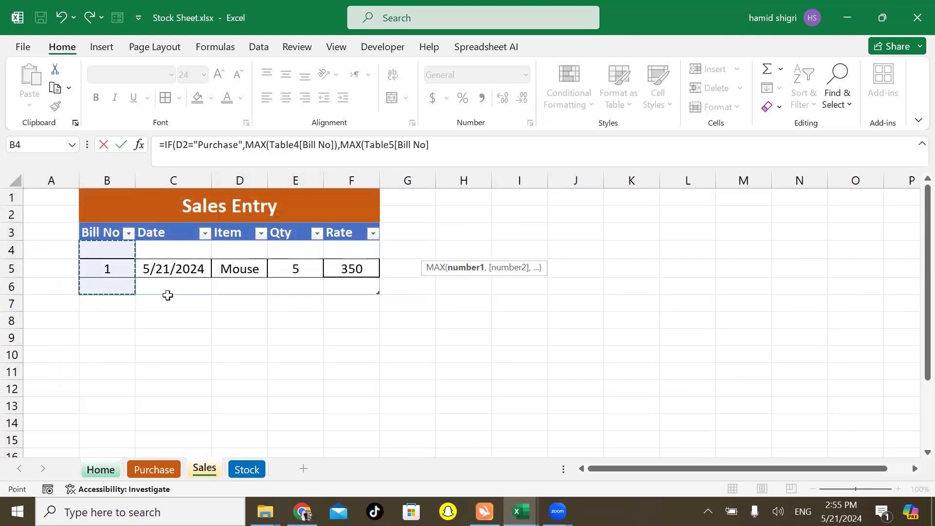
left_click(445, 141)
type("))")
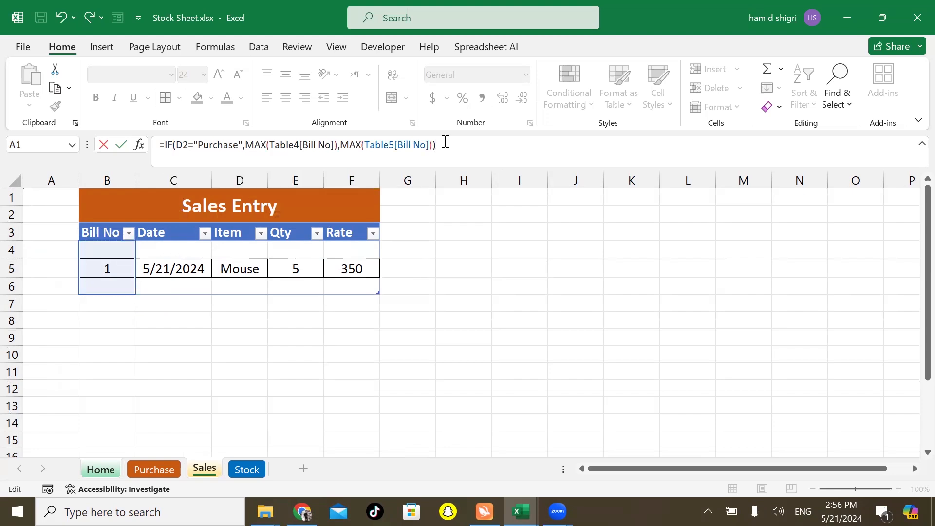
key("Return")
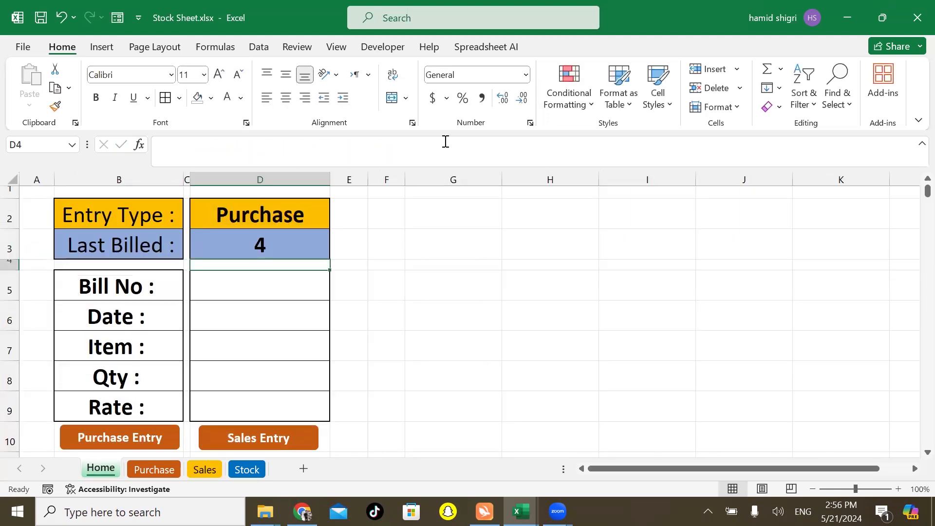
- Test the new IF formula in D3 by changing the Entry Type to Sales and back to Purchase
left_click(265, 223)
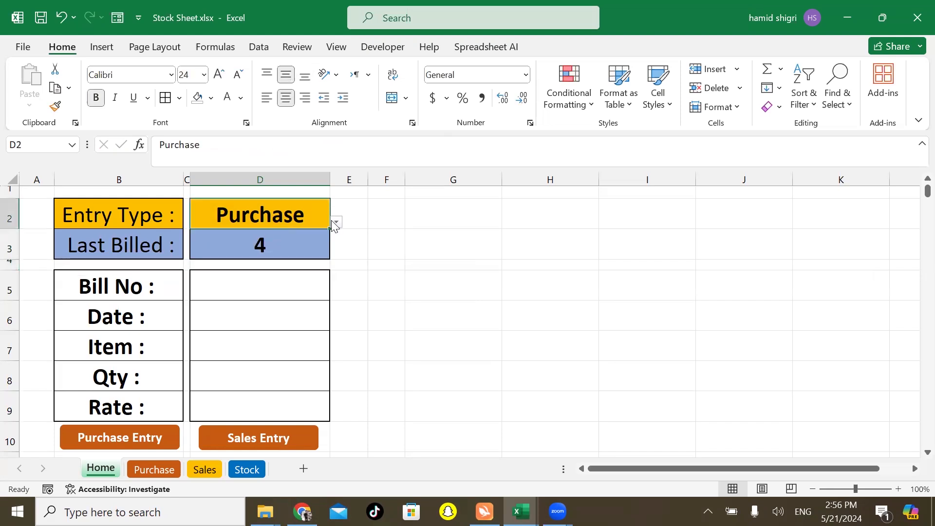
left_click(336, 222)
left_click(271, 244)
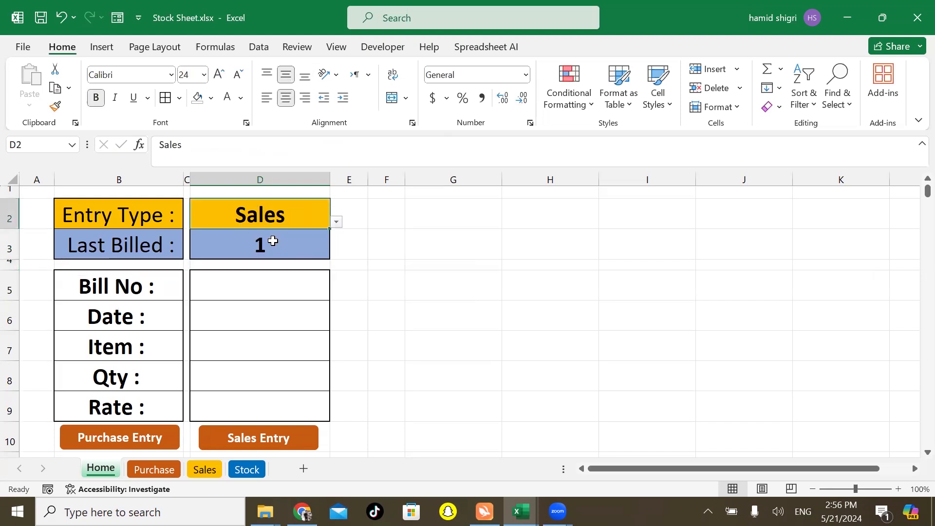
left_click(249, 244)
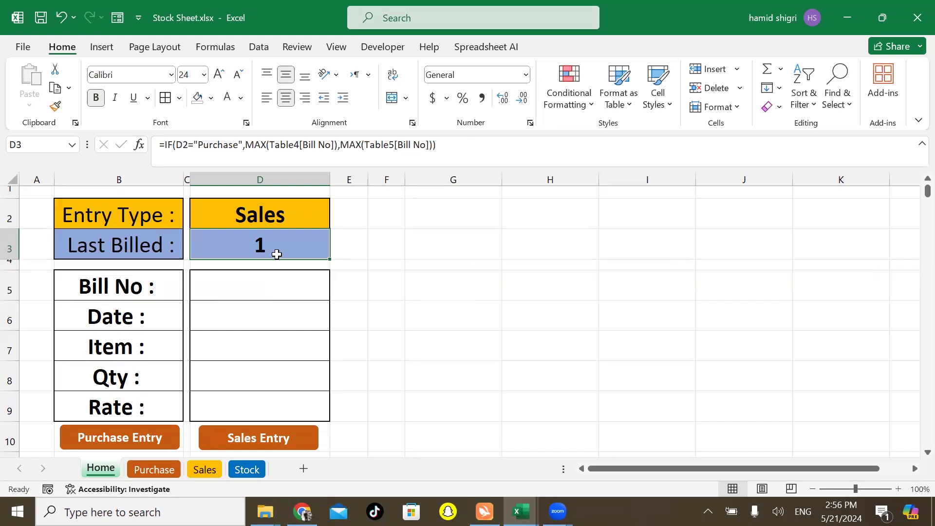
left_click(275, 214)
left_click(335, 222)
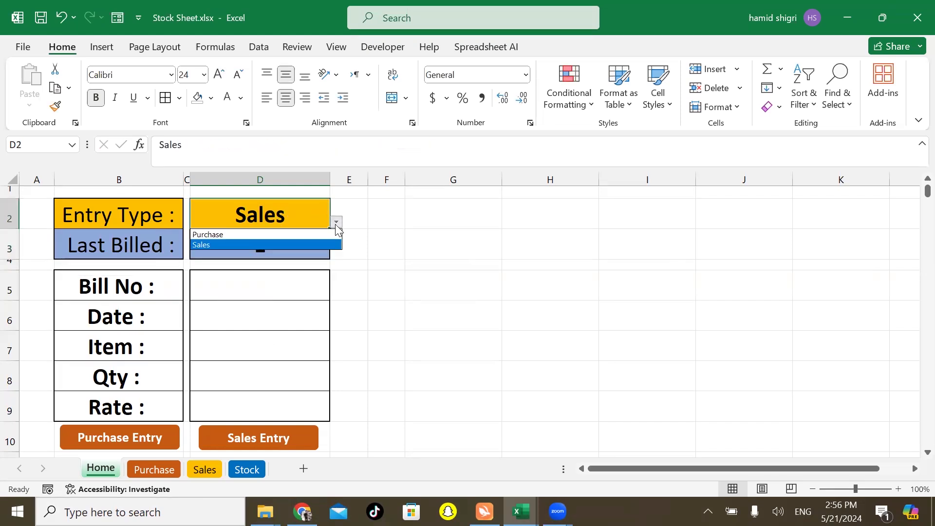
left_click(278, 236)
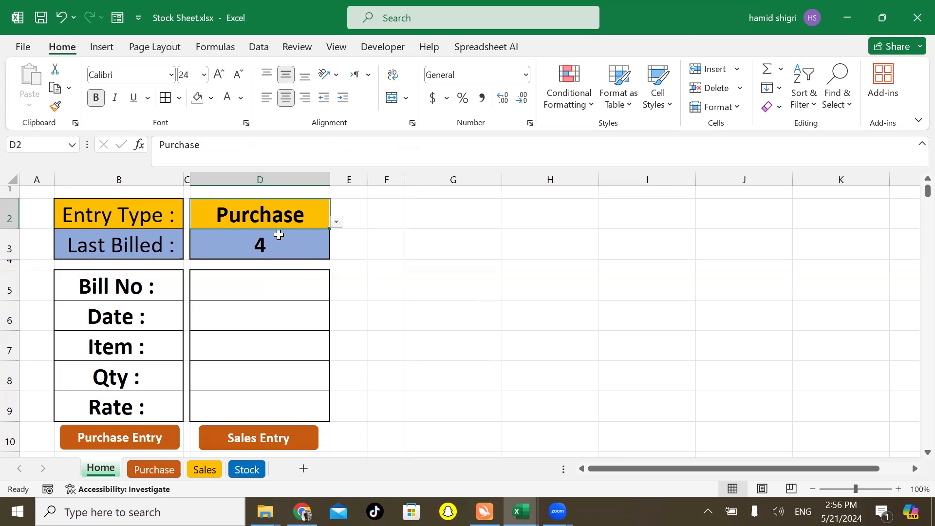
left_click(272, 245)
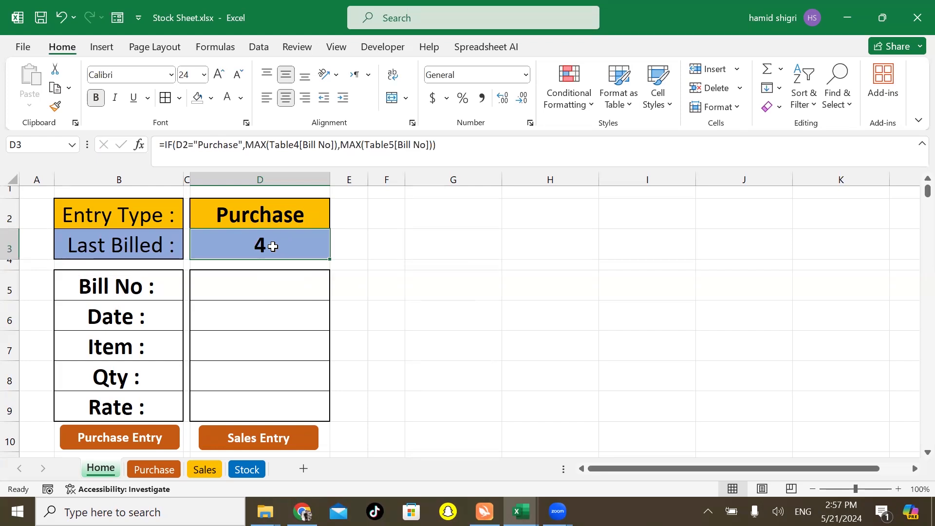
- Set the Entry Type in cell D2 of the Home sheet to Sales
left_click(263, 204)
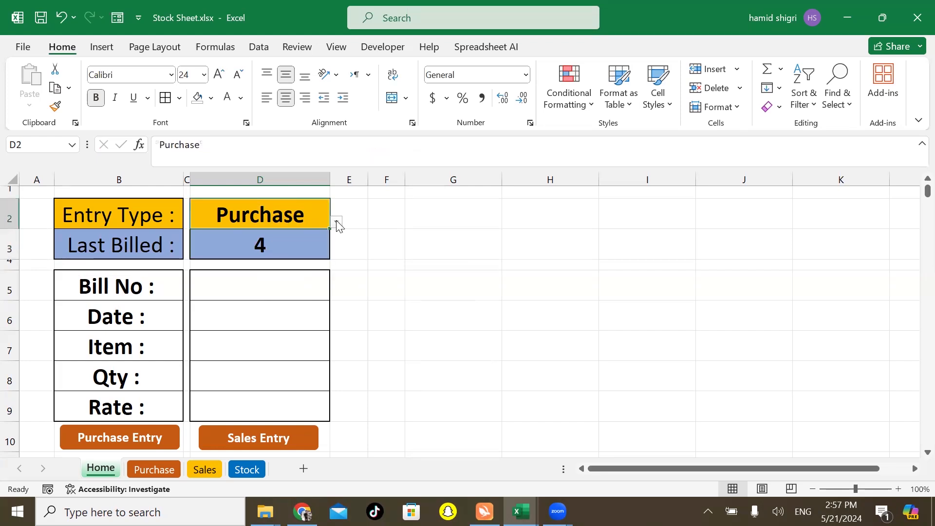
left_click(337, 222)
left_click(265, 243)
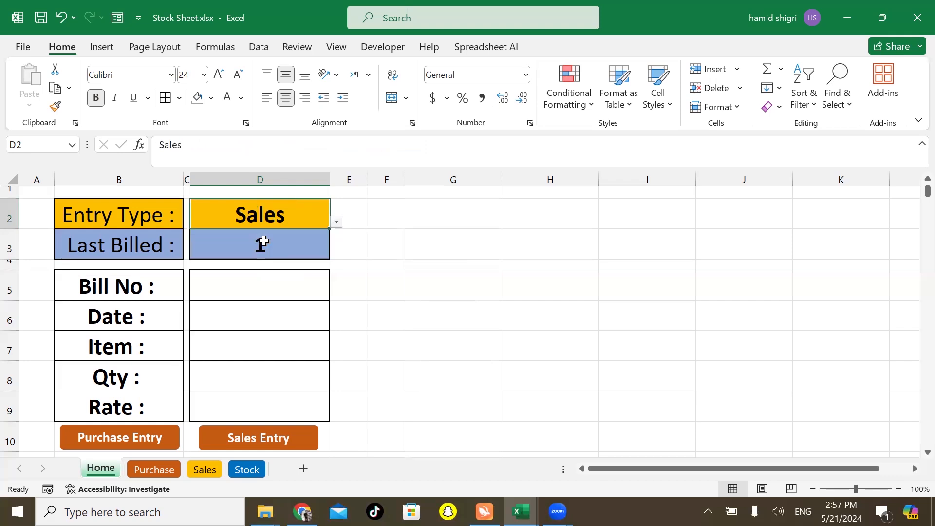
- Enter Bill No 2 and today's date, 5/21/2024, in cells D5 and D6 of the Home entry form
left_click(238, 287)
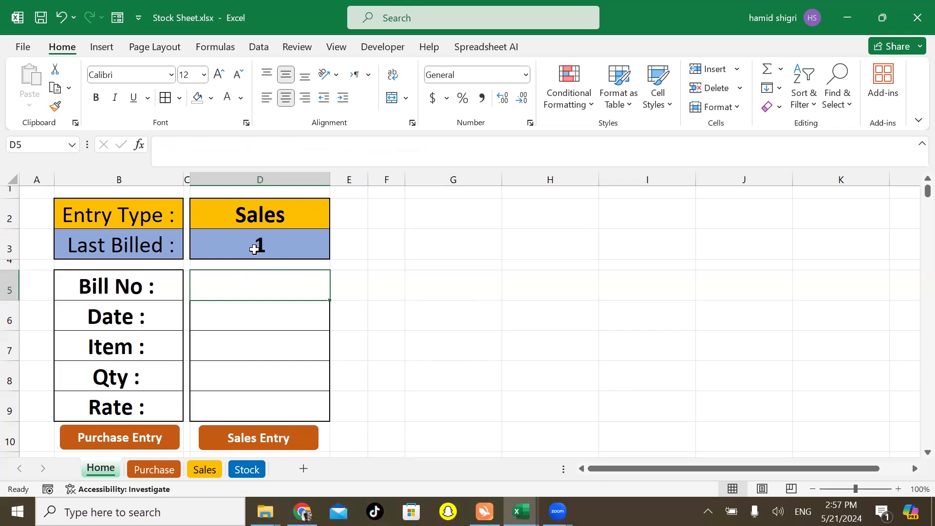
type("2")
key("Return")
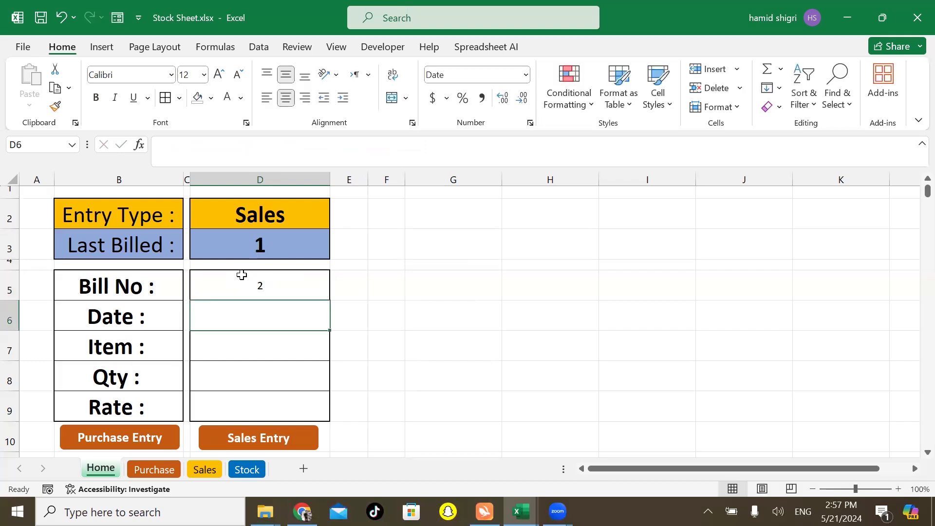
key("ctrl+semicolon")
key("Return")
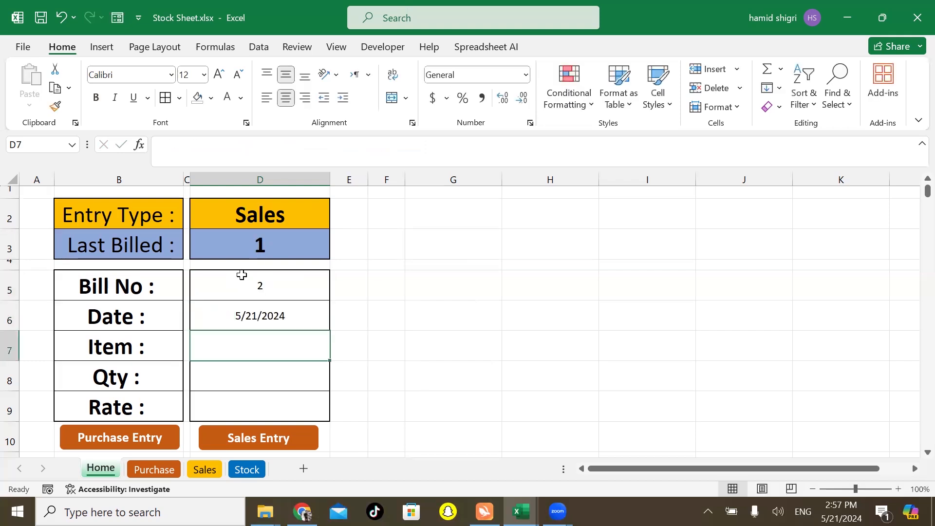
- Enter Mouse as the item and 50 as the quantity in D7 and D8 of the Home form, checking the Stock sheet's quantities
left_click(246, 470)
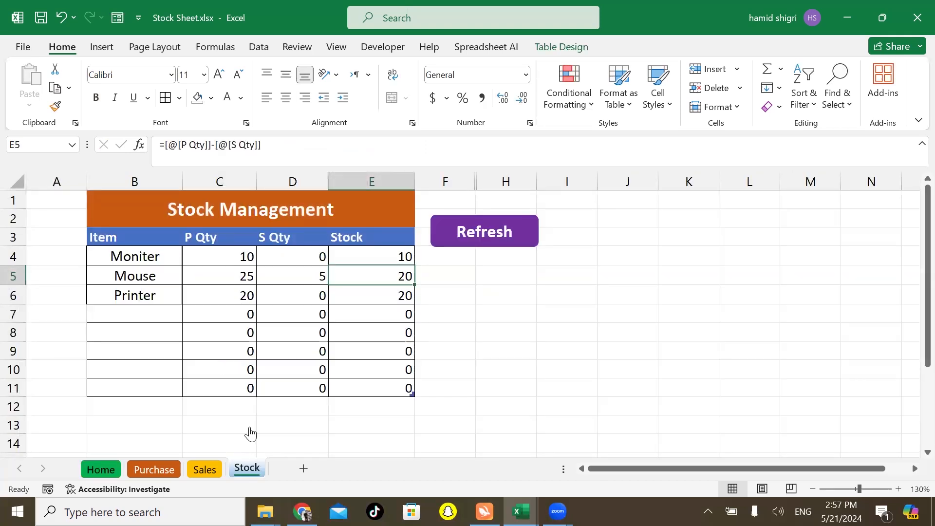
left_click(101, 470)
double_click(270, 350)
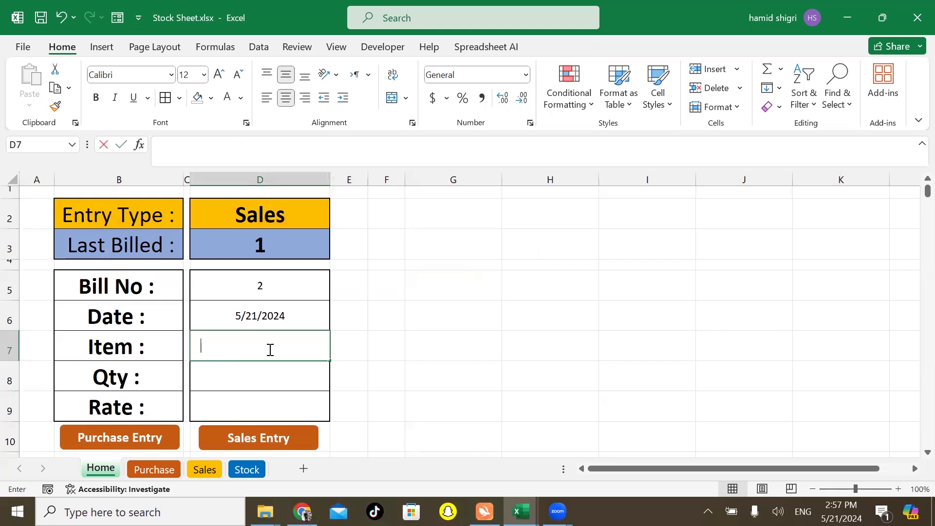
type("Mouse")
key("Return")
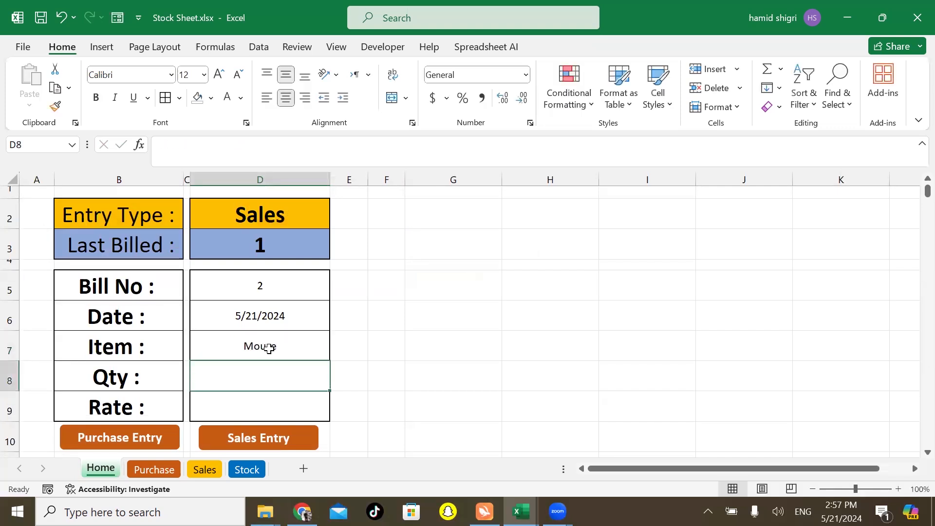
type("50")
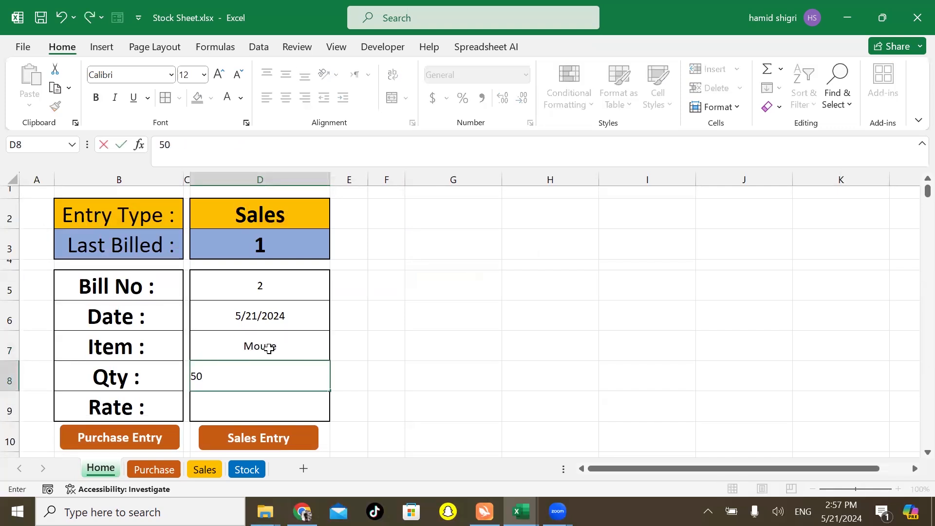
key("Return")
left_click(247, 469)
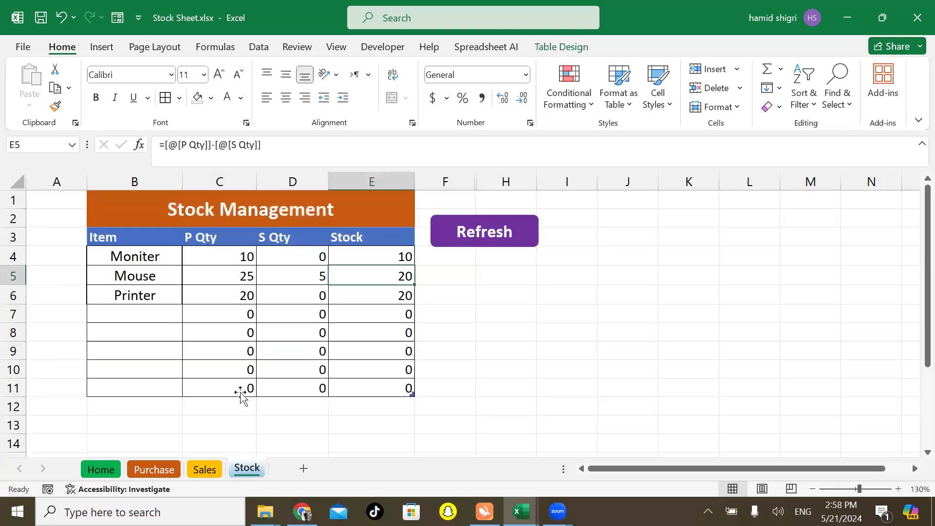
left_click(398, 257)
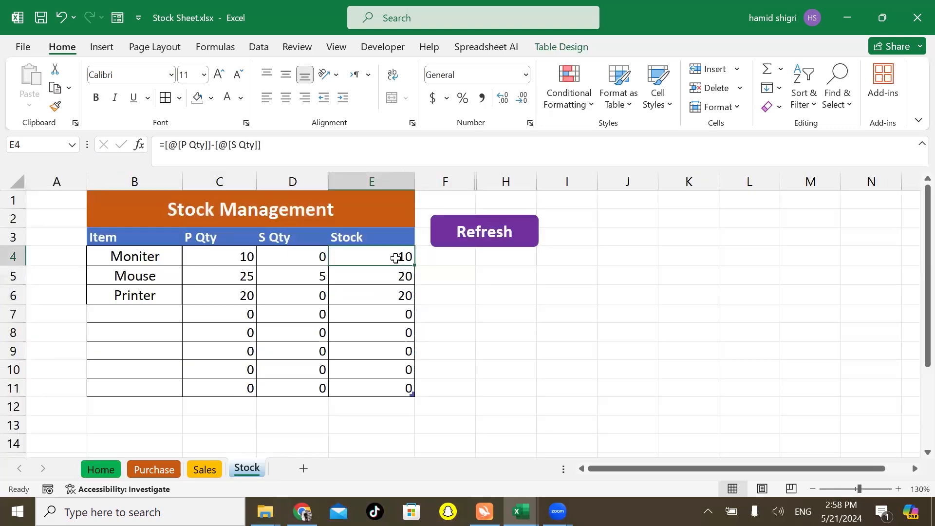
left_click(404, 277)
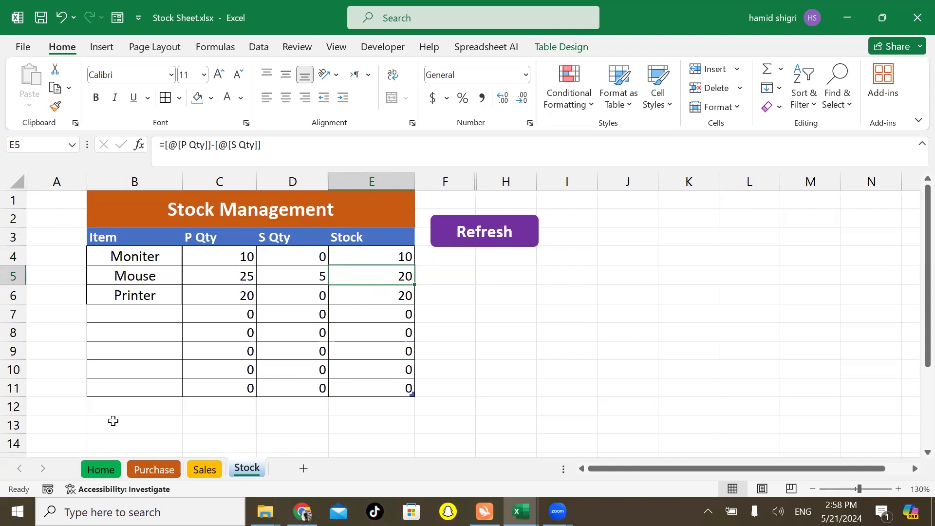
left_click(94, 469)
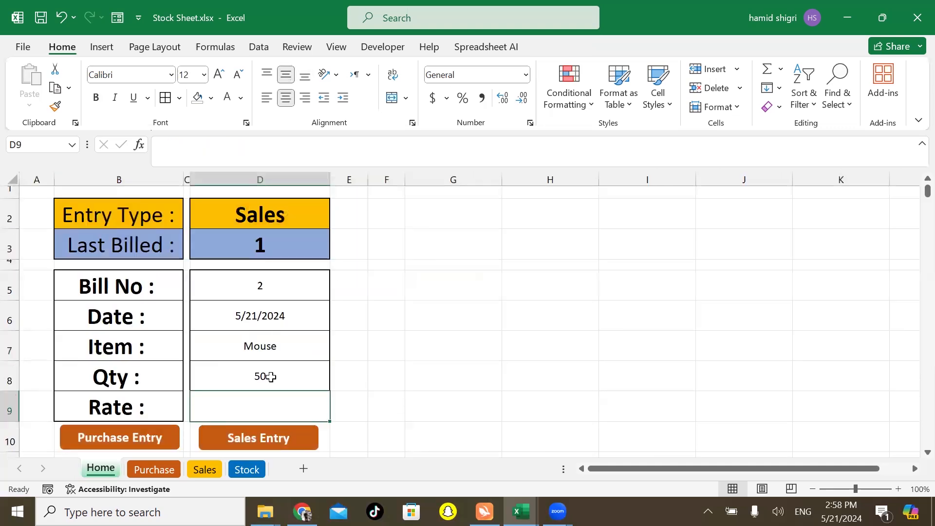
- Start a VLOOKUP formula in cell E8 of the Home sheet with the item in D7 as the lookup value
left_click(356, 383)
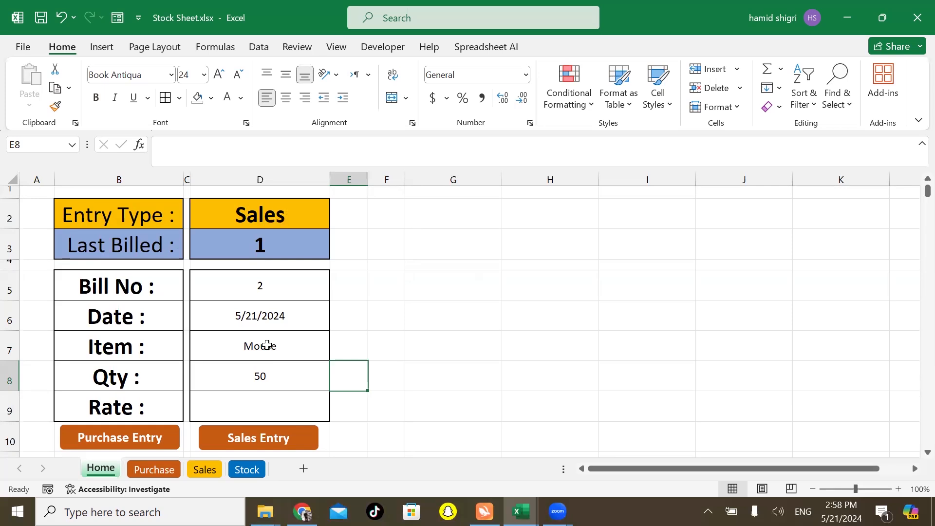
type("=")
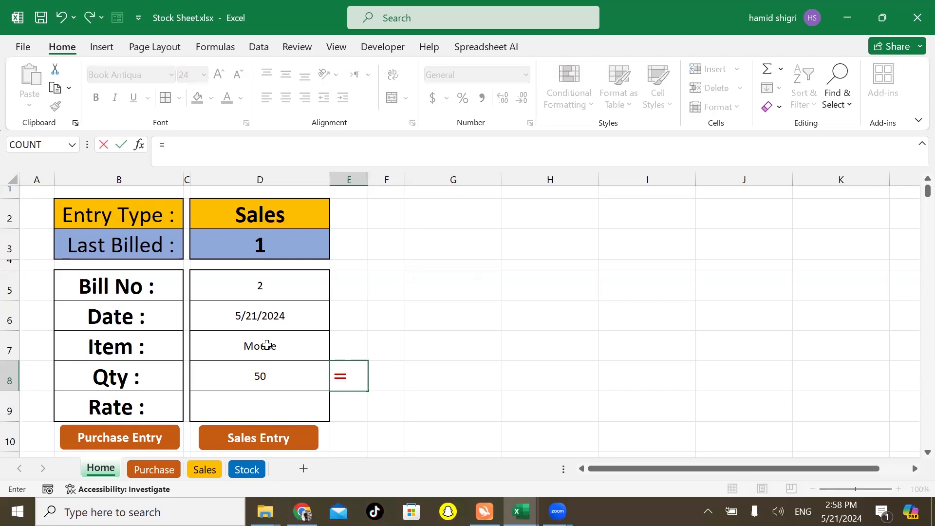
type("vlo")
key("Tab")
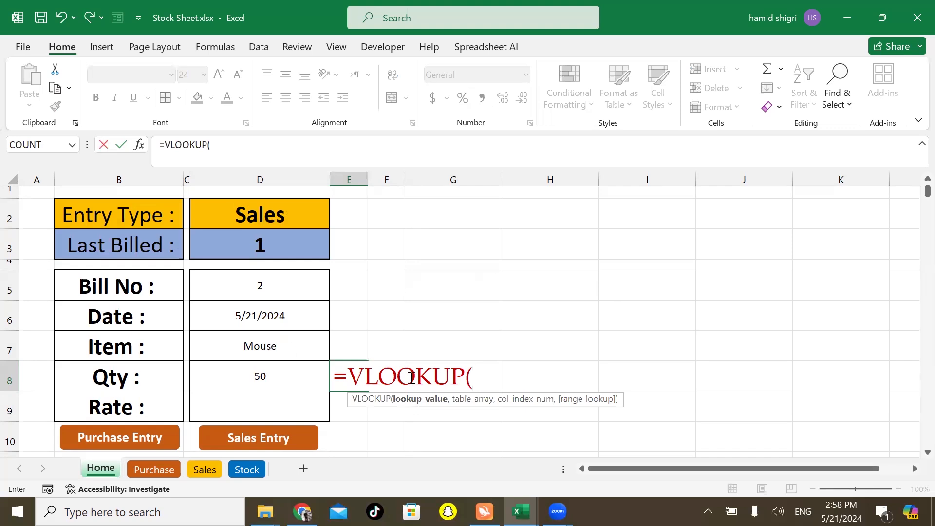
left_click(248, 346)
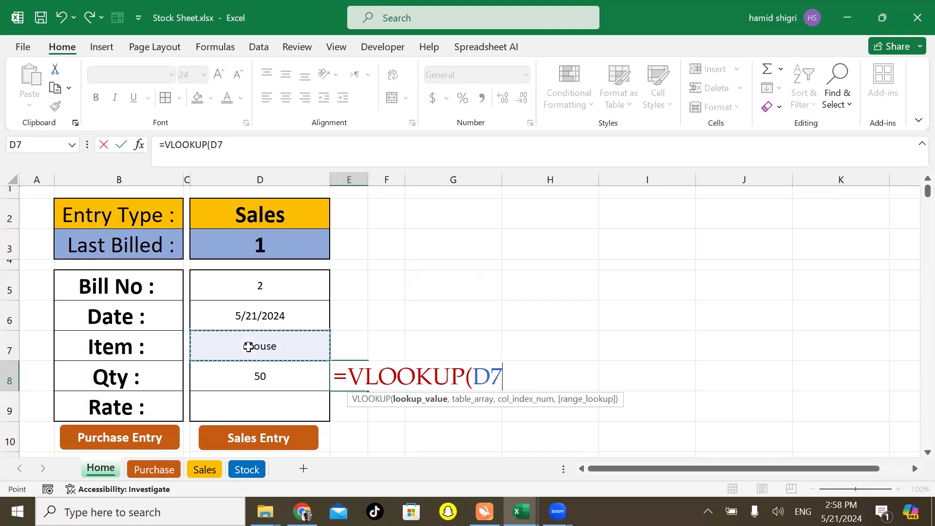
type(",")
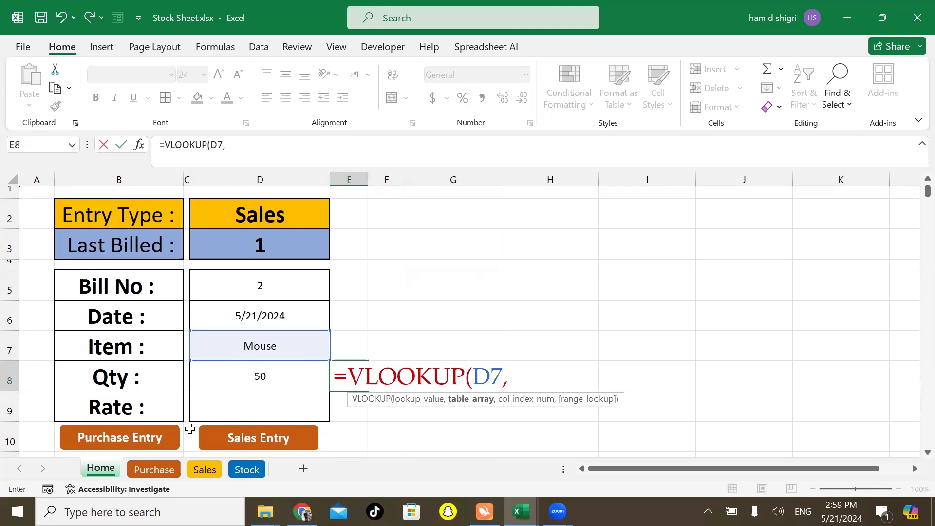
- Complete E8's VLOOKUP with the whole Stock sheet table, column 4 and exact match: =VLOOKUP(D7,Table6[#All],4,0)
key("ctrl+Page_Down")
key("ctrl+Page_Down")
key("ctrl+Page_Down")
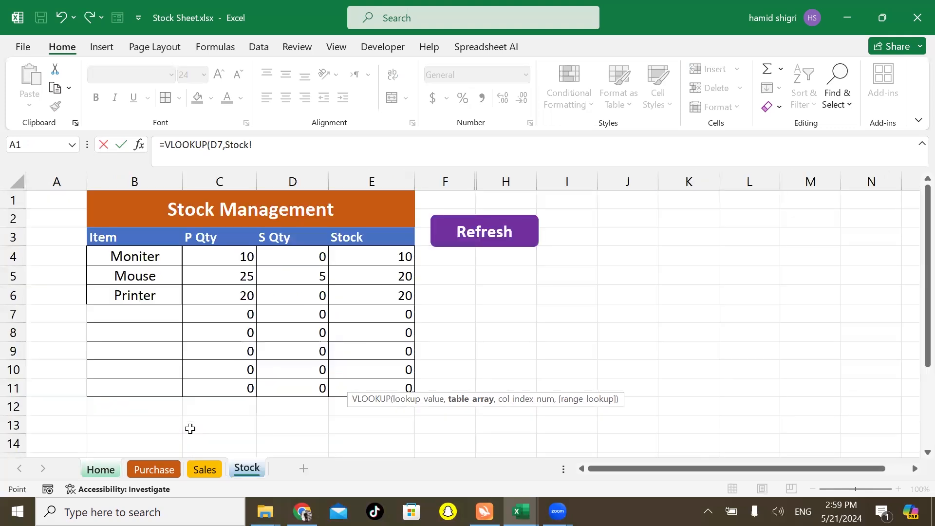
left_click_drag(133, 236, 400, 385)
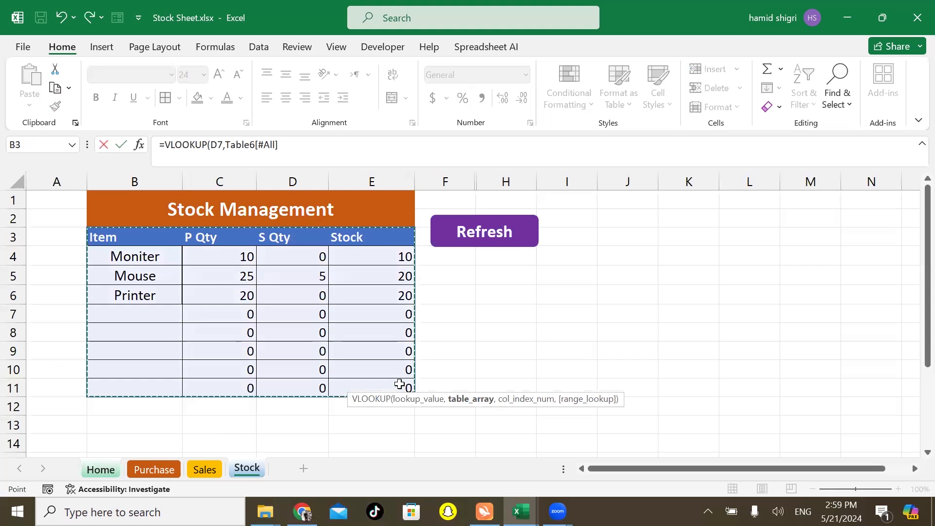
type(",")
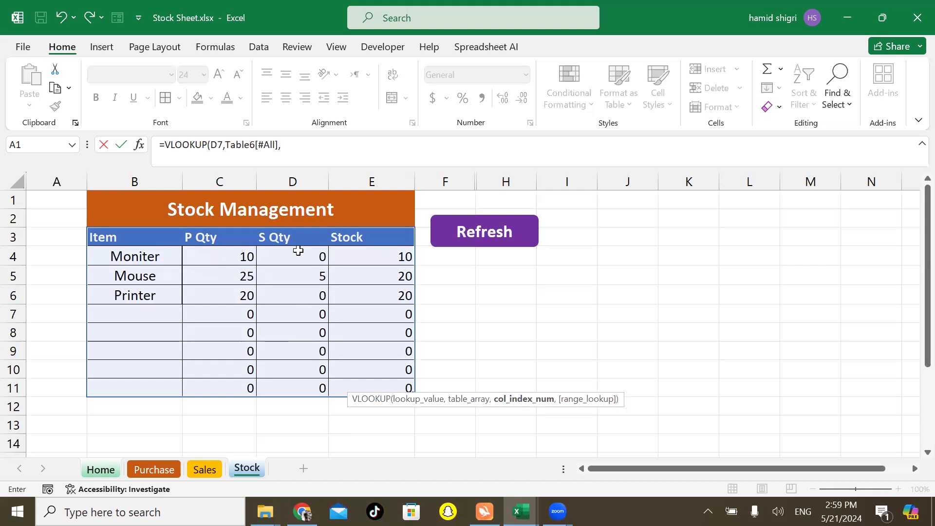
type("4,0")
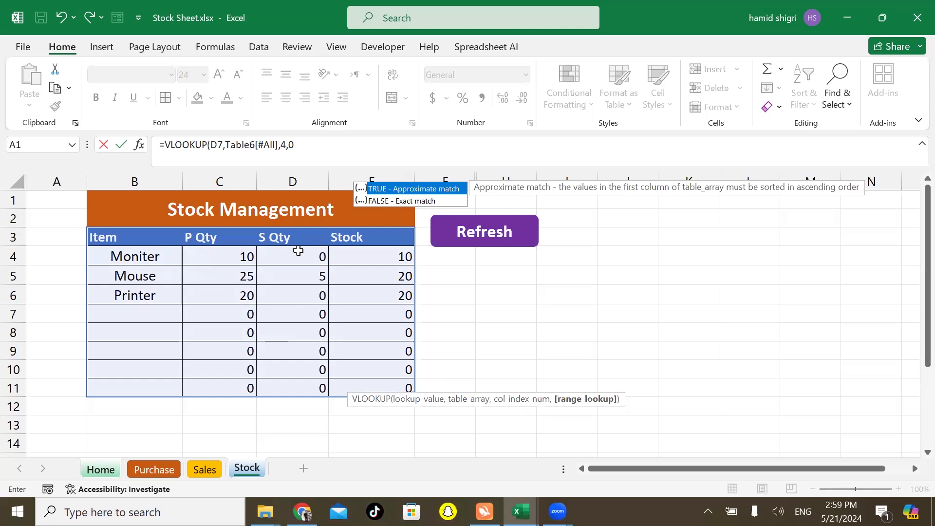
type(")")
key("Return")
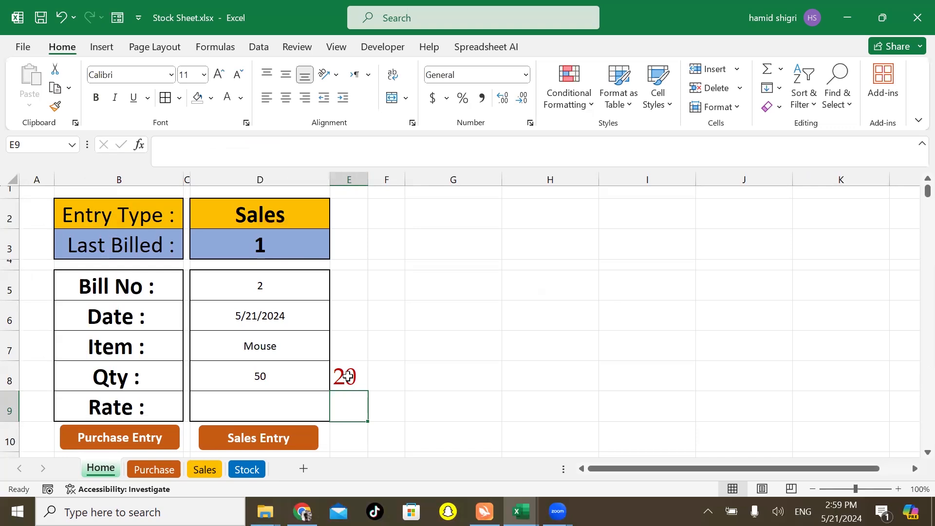
- Format E8 with 12-point black text and copy the cell formatting of the quantity cell D8 onto it
left_click(348, 376)
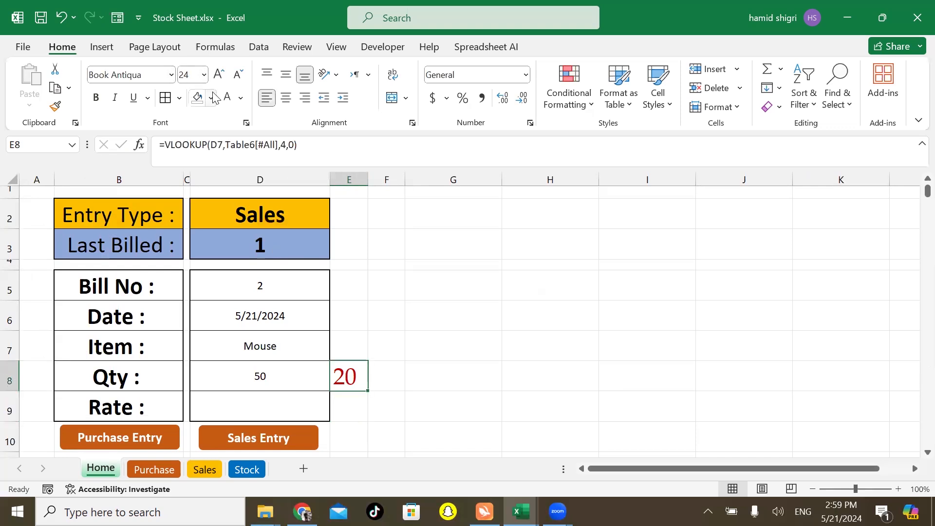
left_click(235, 74)
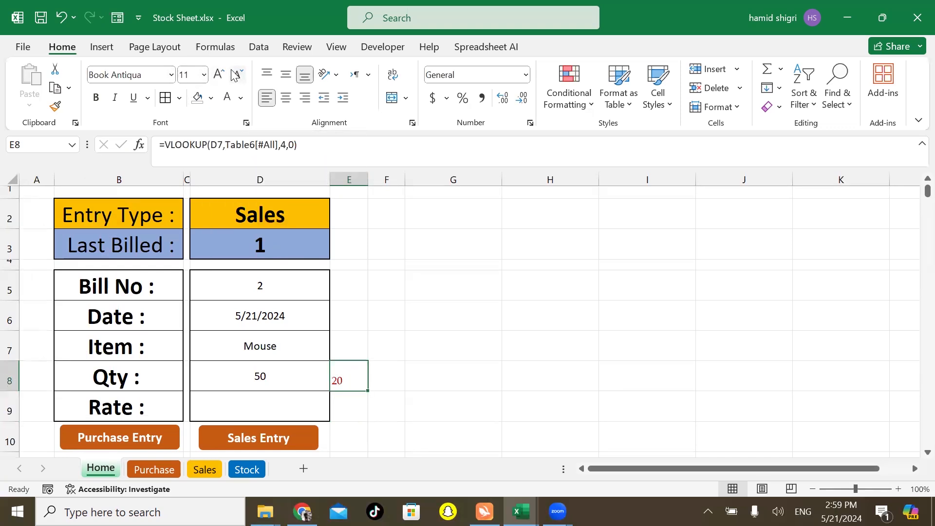
left_click(219, 74)
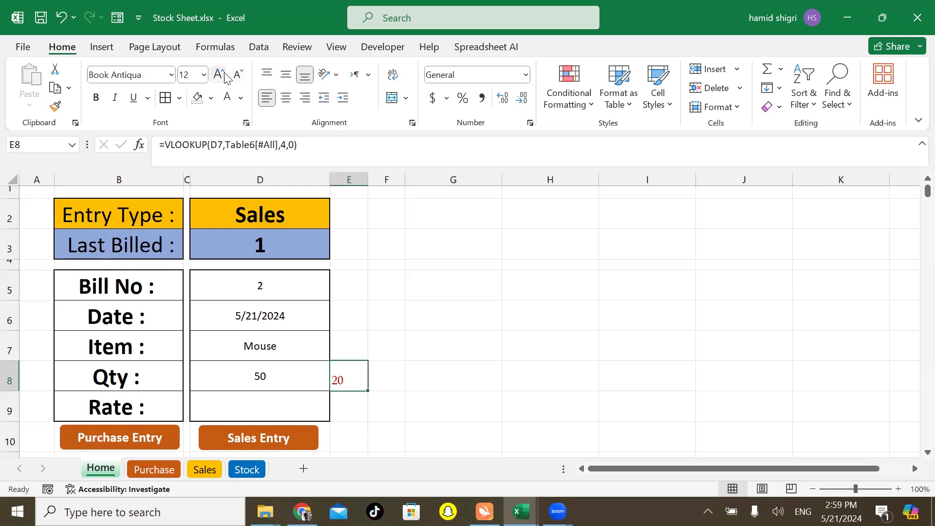
left_click(241, 98)
left_click(246, 157)
left_click(264, 375)
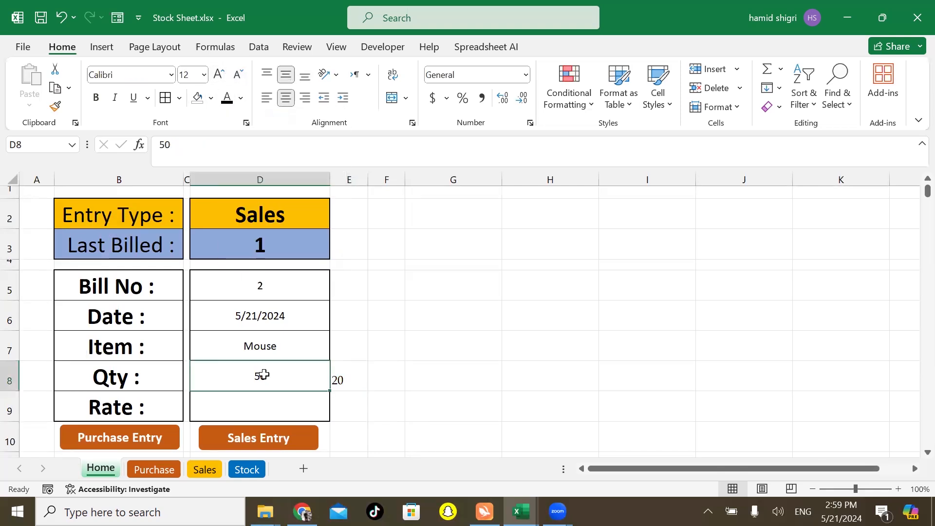
left_click(55, 106)
left_click(349, 376)
- Test E8's stock lookup by changing the item in D7 to Printer and to Moniter, comparing with the Stock sheet
left_click(260, 353)
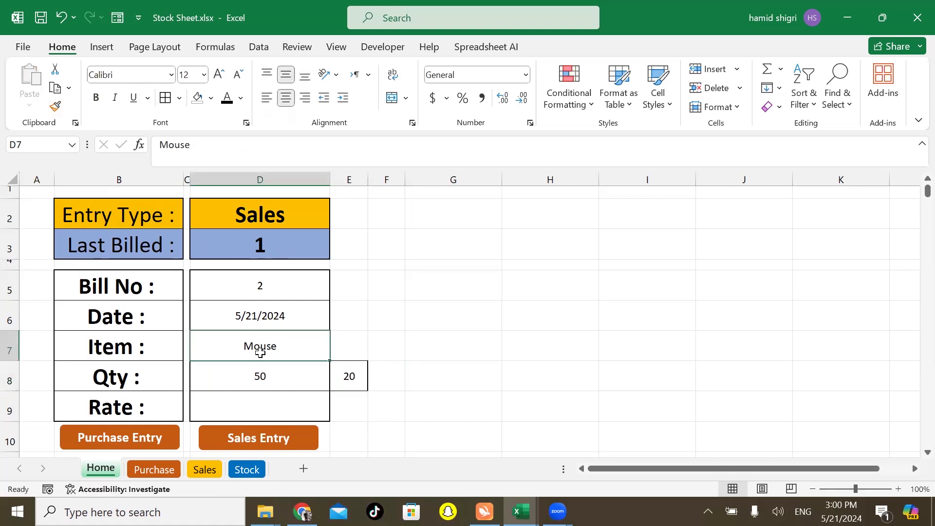
left_click(363, 384)
left_click(268, 340)
type("Printer")
left_click(358, 396)
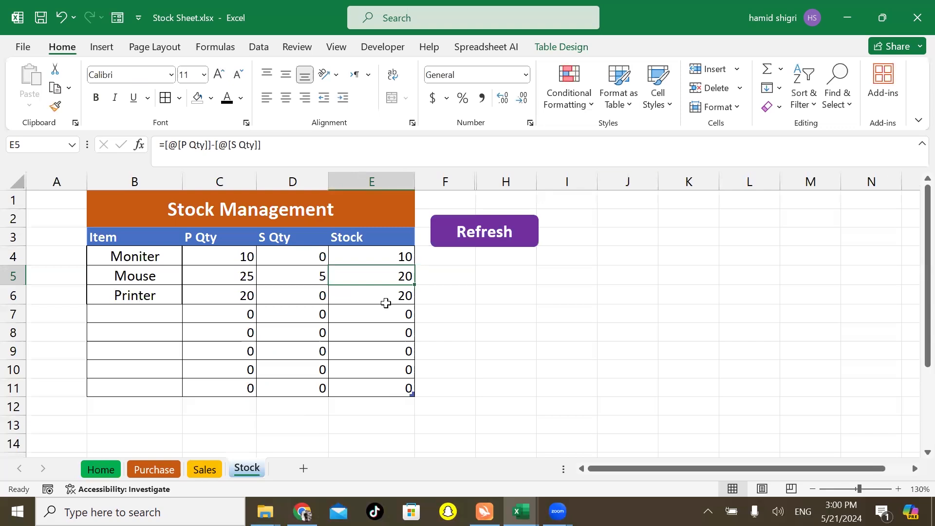
left_click(382, 298)
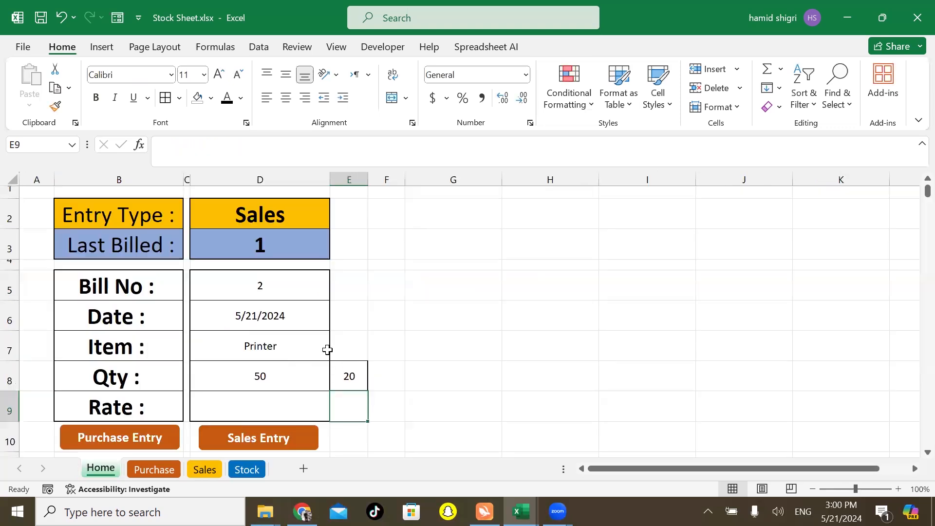
left_click(296, 346)
type("Moniter")
key("Return")
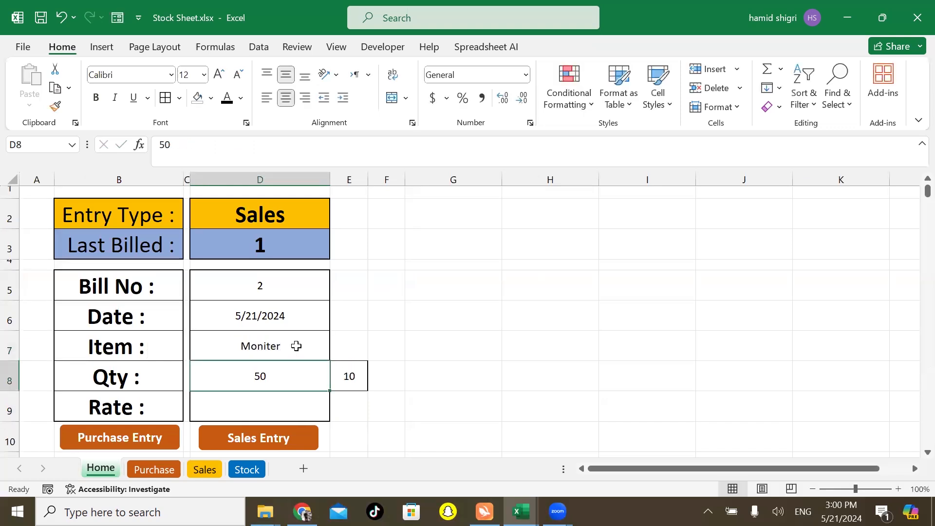
- Wrap E8's VLOOKUP in an IF function that tests whether the stock is less than the quantity in D8
left_click(363, 387)
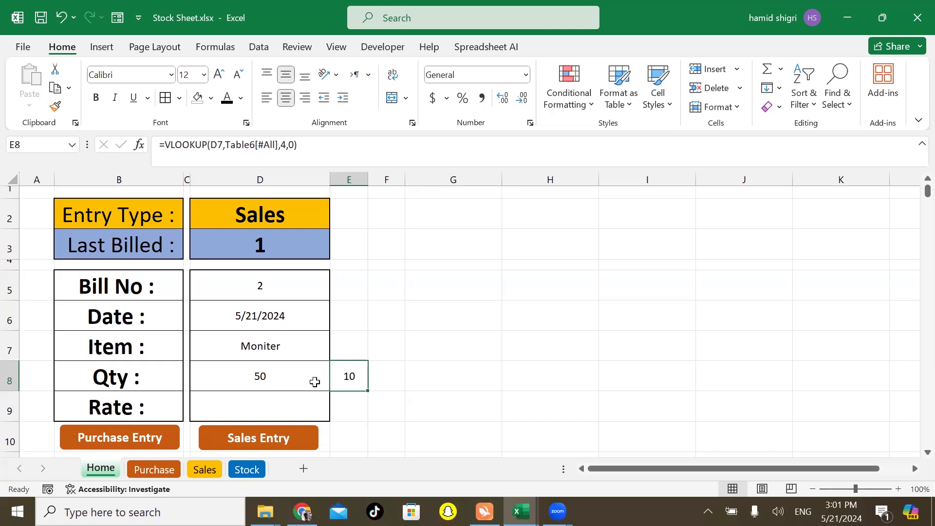
double_click(355, 378)
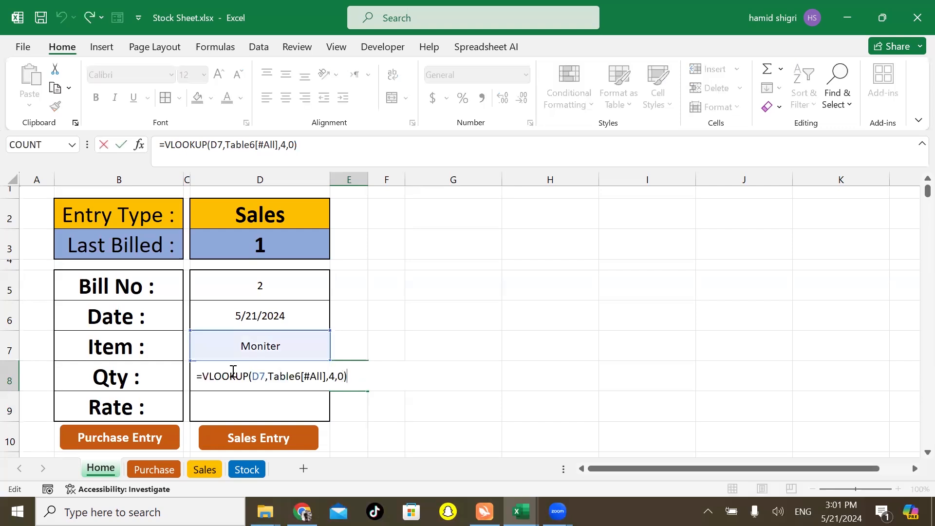
left_click(205, 375)
type("if")
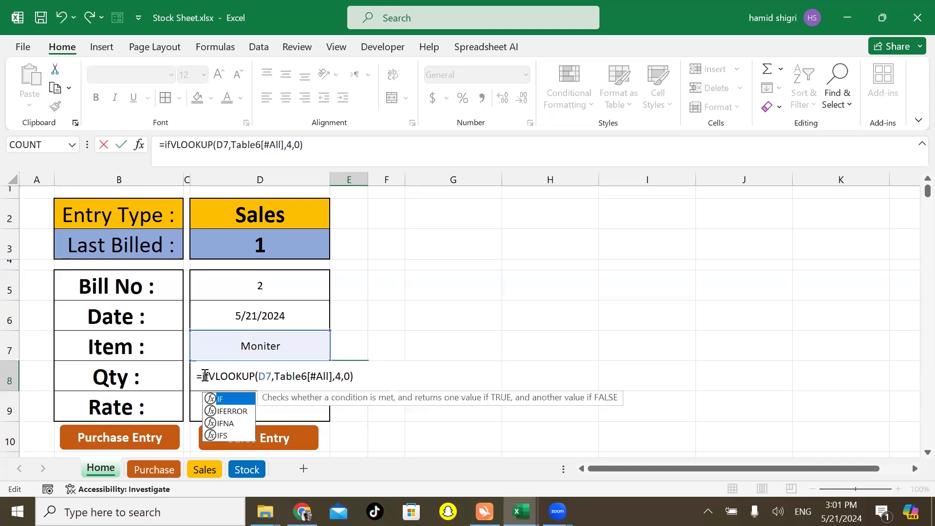
key("Tab")
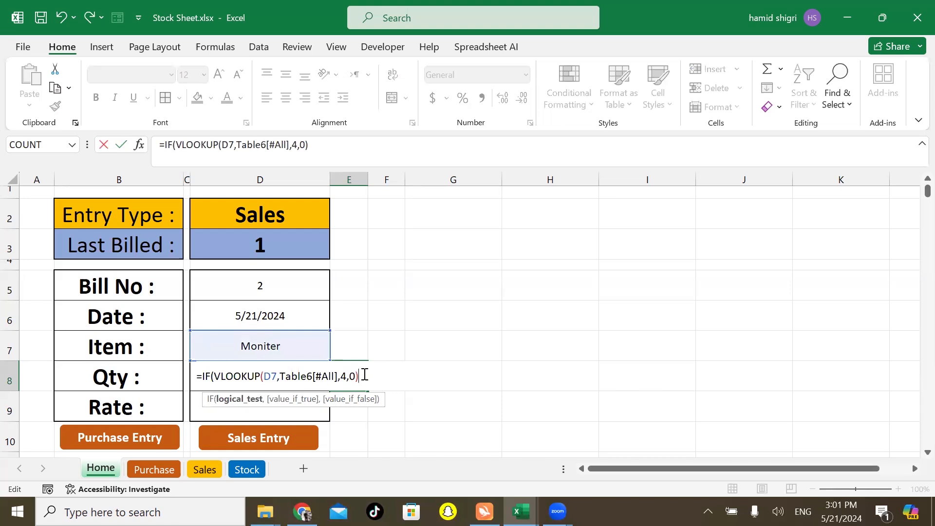
type("<")
left_click(253, 350)
key("Down")
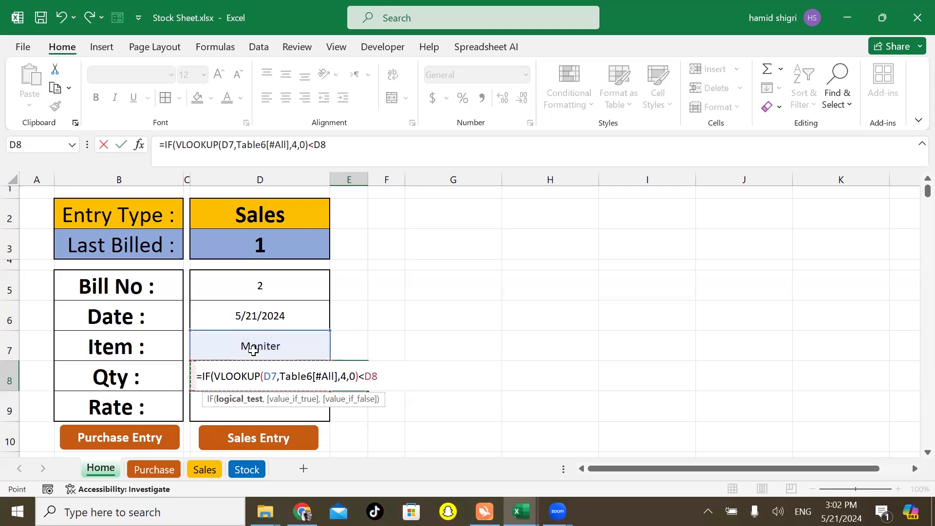
- Complete E8's IF formula with "Stock Not Aviliable" as the true value and an empty text "" as the false value
type(",")
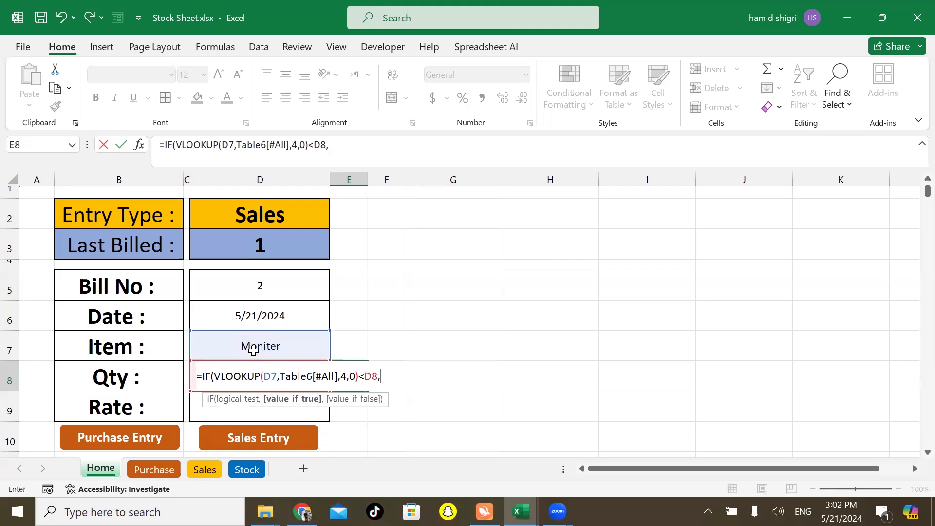
type("\"Stock Not Aviliable\"")
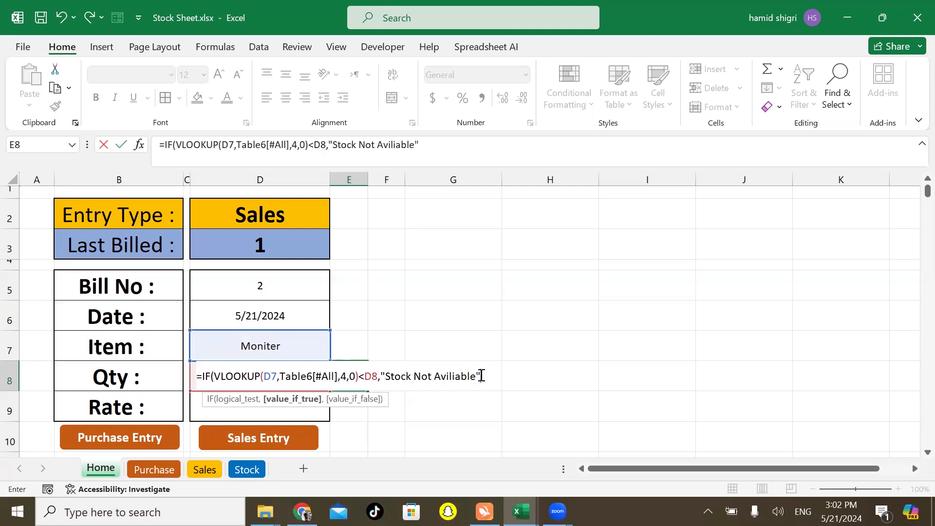
type(",")
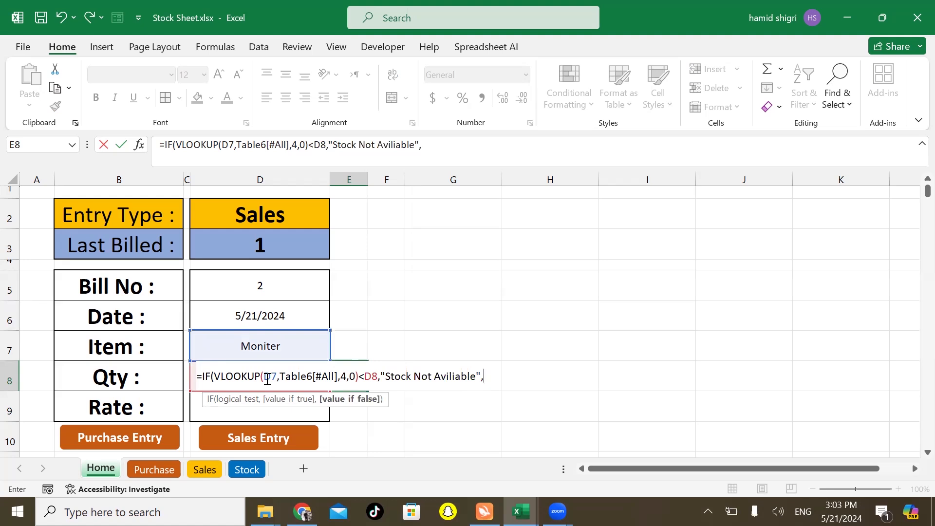
type("\"\")")
key("Return")
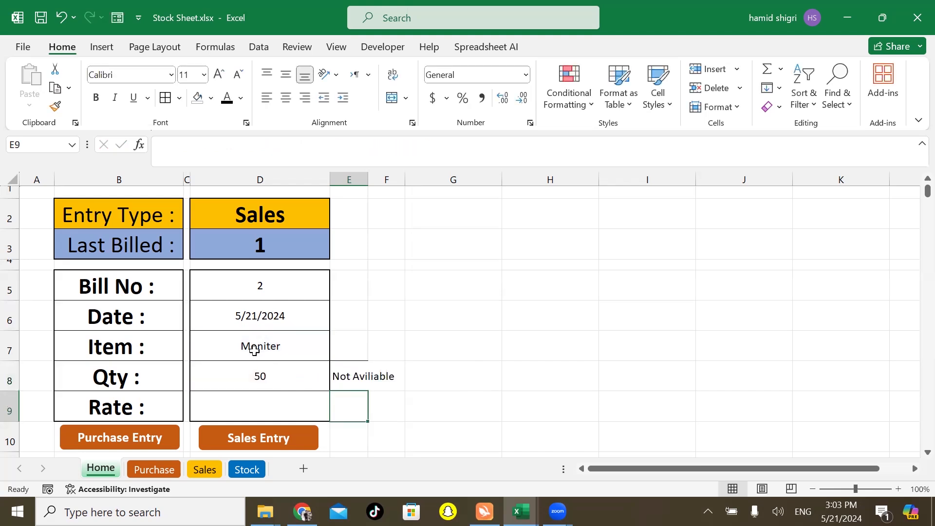
- Compare the quantity in D8 with Moniter's stock on the Stock sheet
left_click(255, 367)
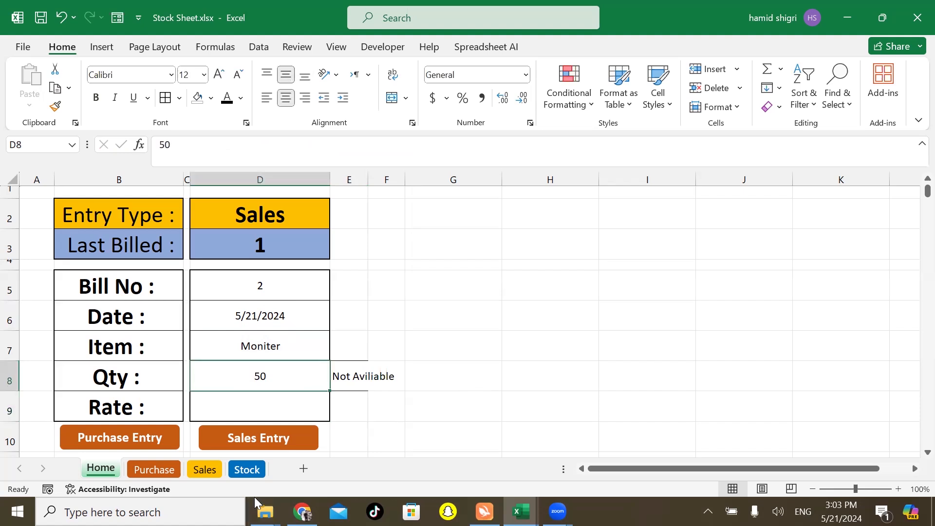
left_click(250, 471)
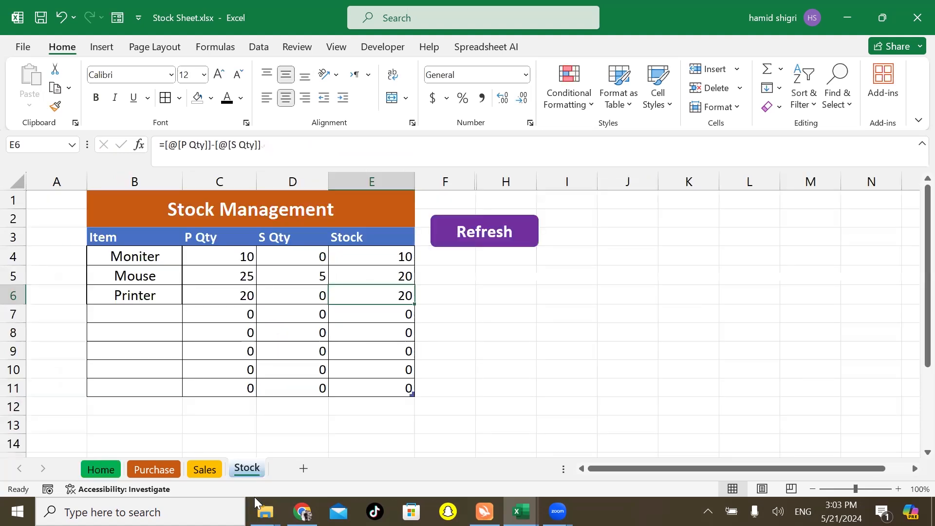
left_click(375, 256)
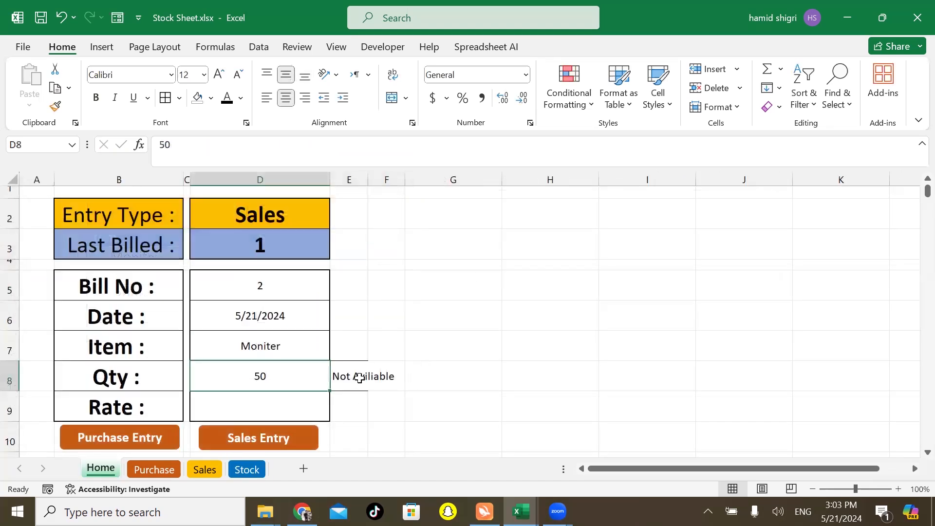
- Auto-fit column E to the width of the warning text in E8
left_click(359, 378)
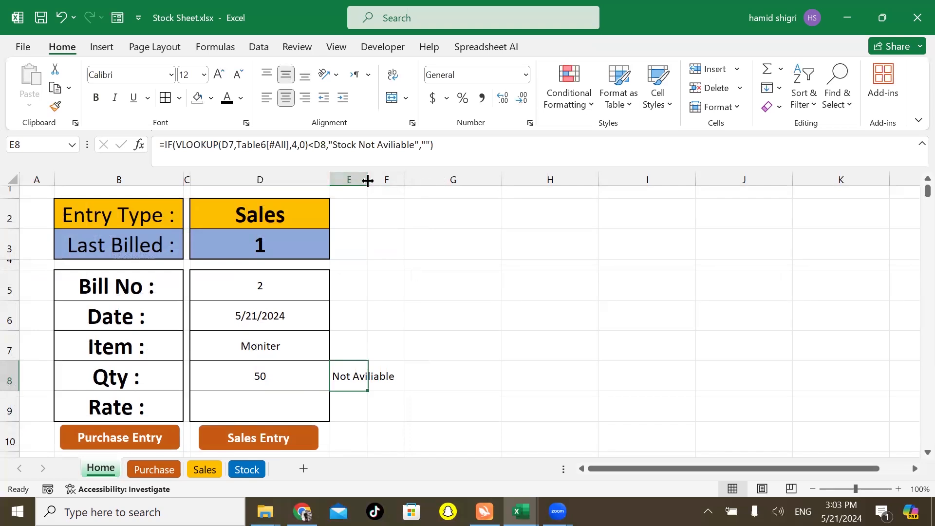
double_click(368, 180)
left_click(507, 376)
- Test E8's stock warning for Moniter by entering a quantity of 5 in D8 and restoring it to 50
left_click(250, 365)
type("5")
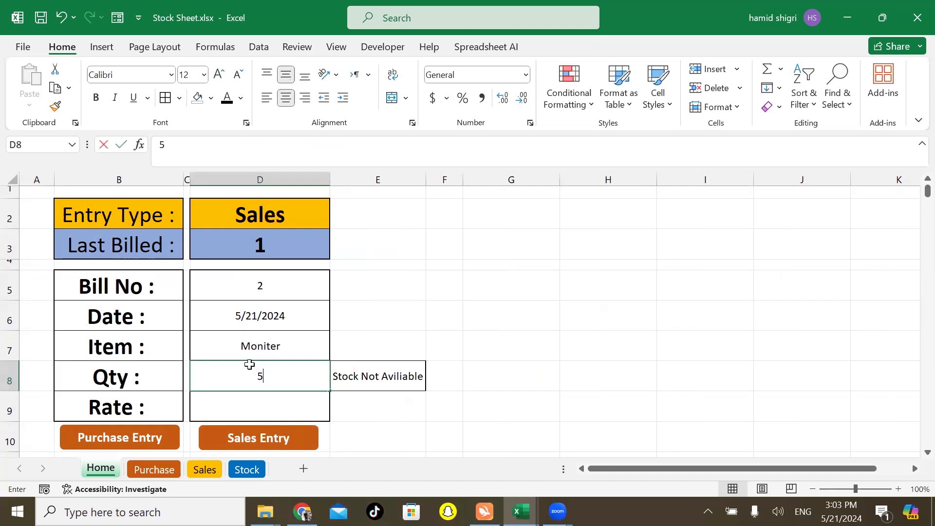
key("Return")
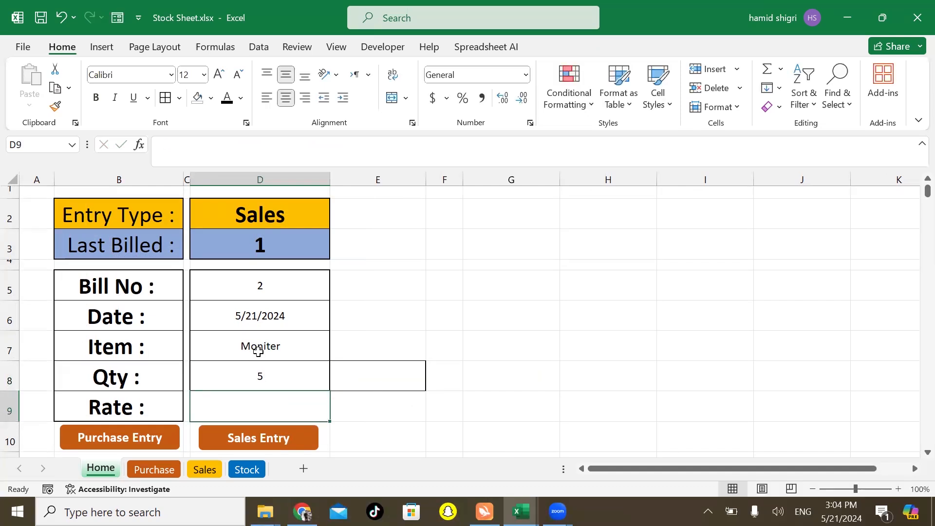
left_click(258, 349)
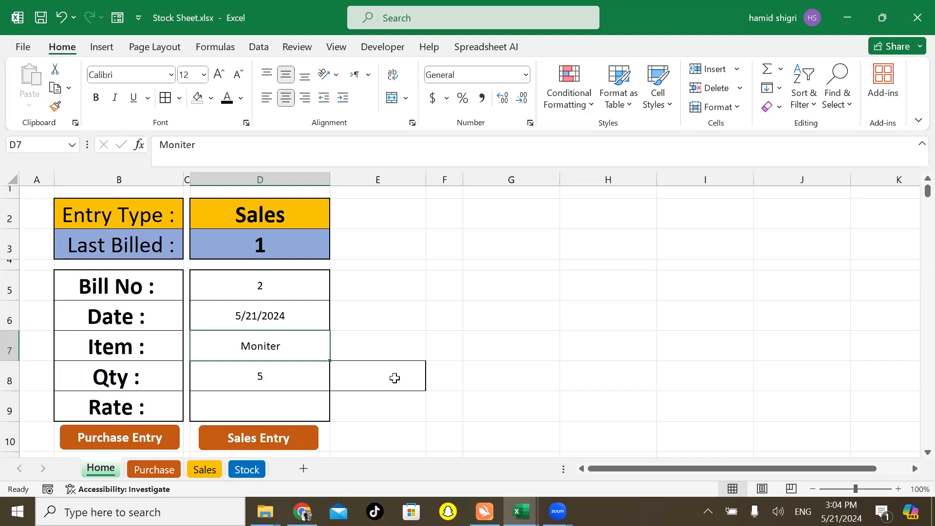
left_click(283, 374)
type("50")
key("Return")
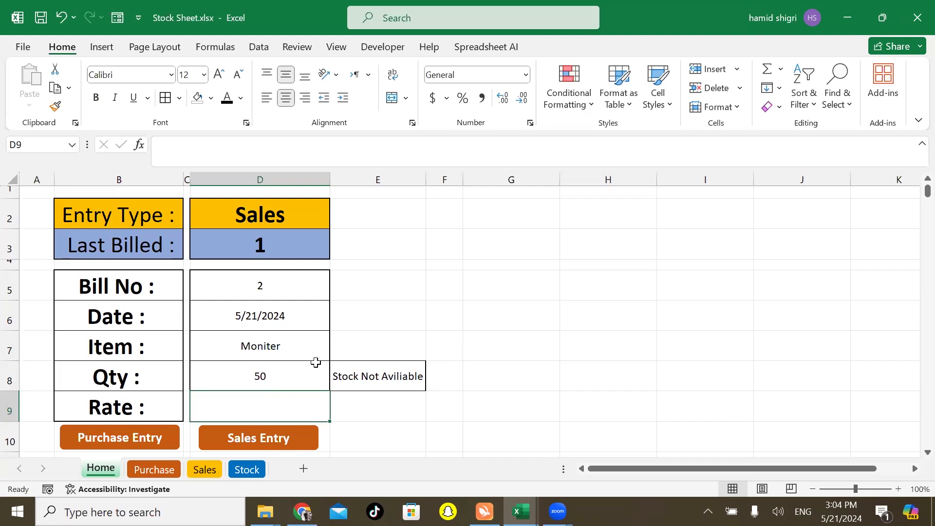
- Switch the entry type in D2 to Purchase to check E8's warning for purchases
left_click(288, 210)
left_click(335, 223)
left_click(290, 233)
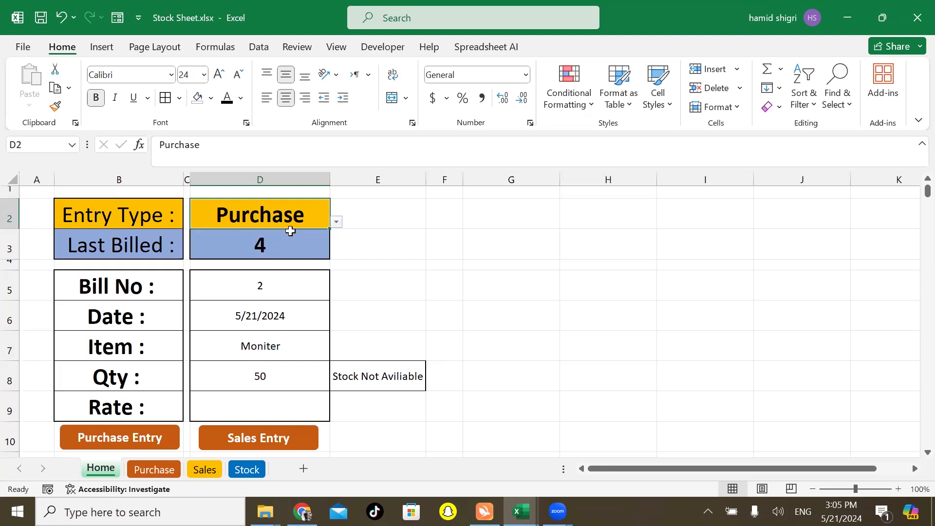
- Nest E8's stock check inside an outer IF function whose logical test is D2="Sales"
left_click(372, 387)
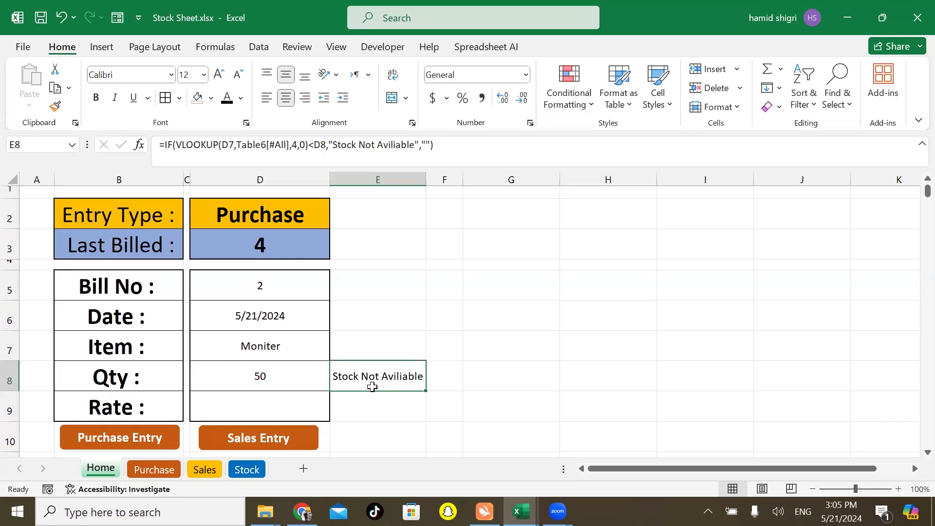
double_click(372, 387)
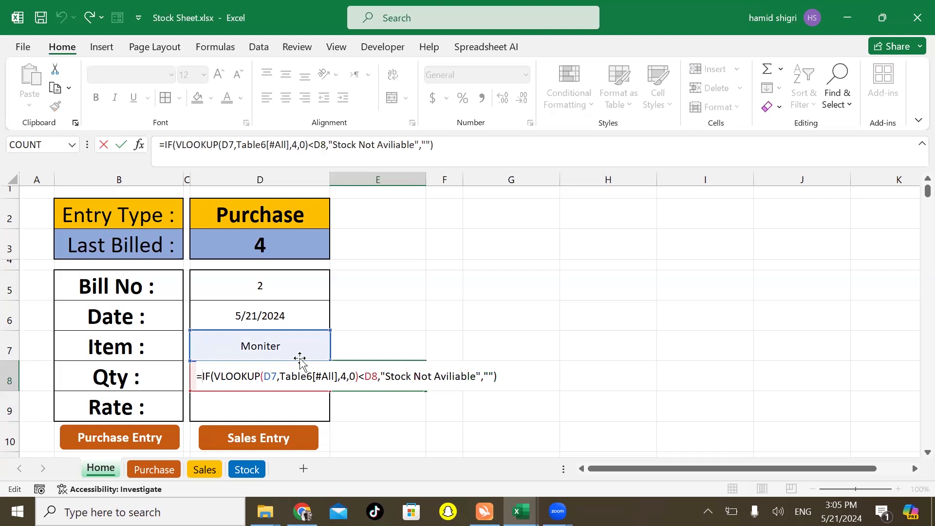
type("if")
key("Tab")
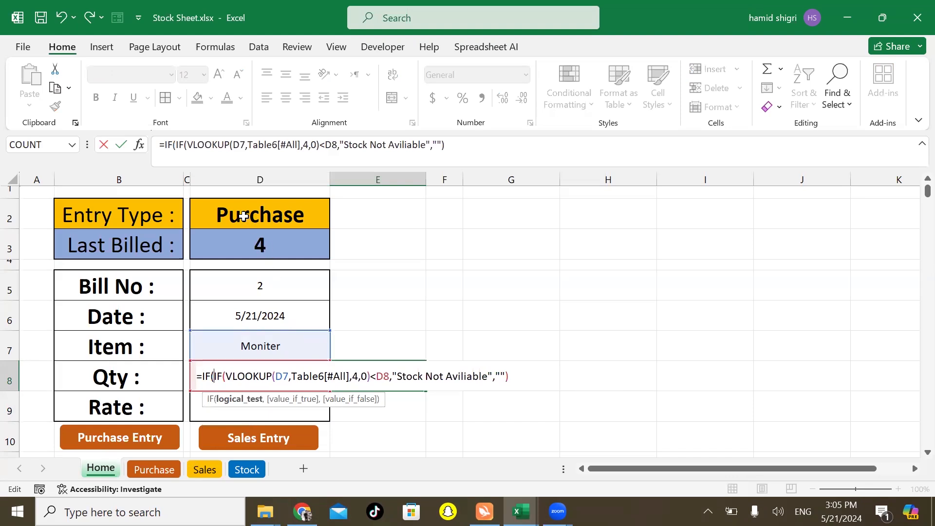
left_click(243, 216)
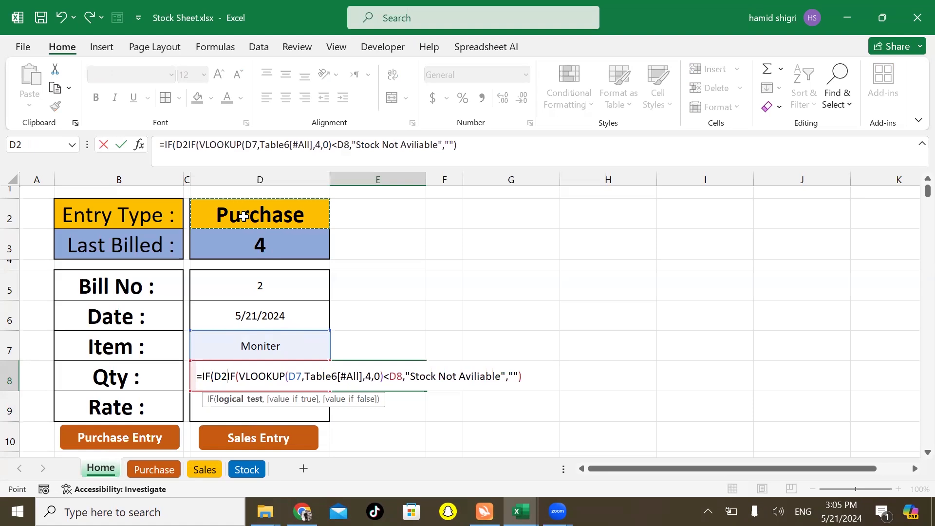
type("=")
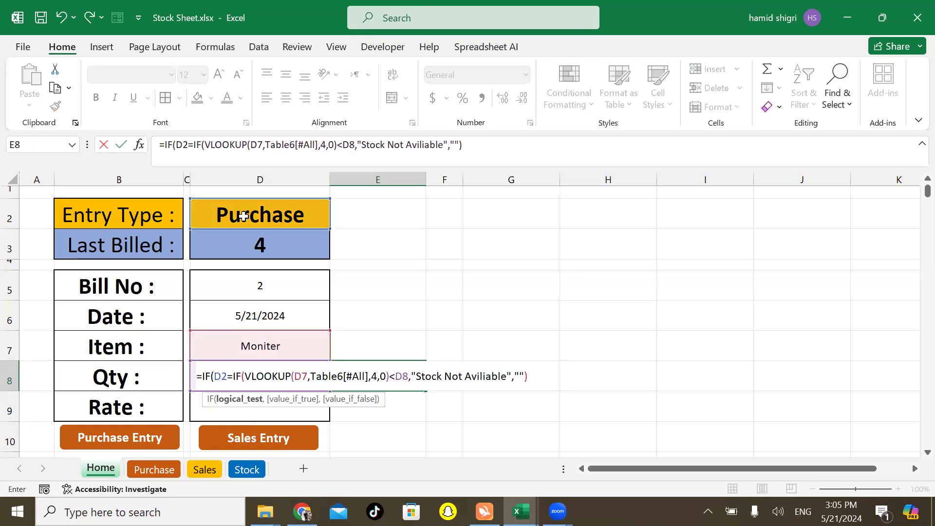
type("\"Sal")
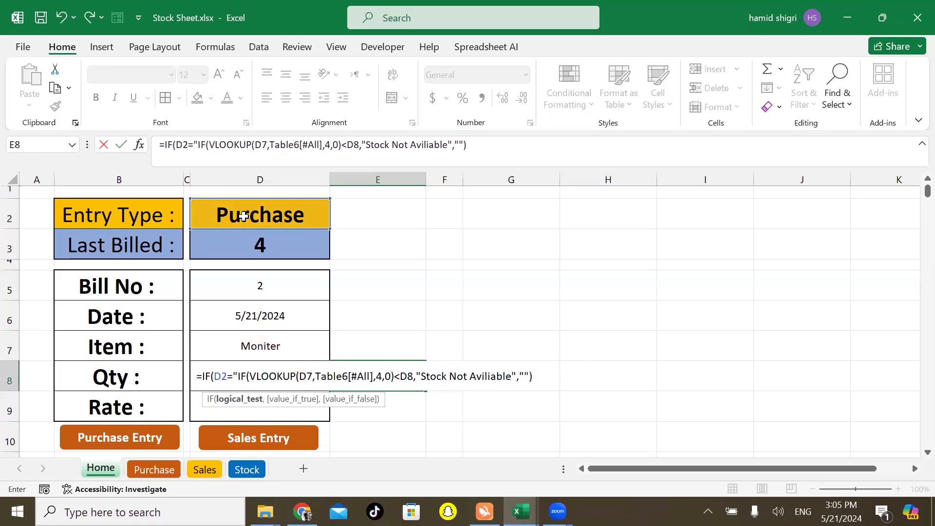
type("es")
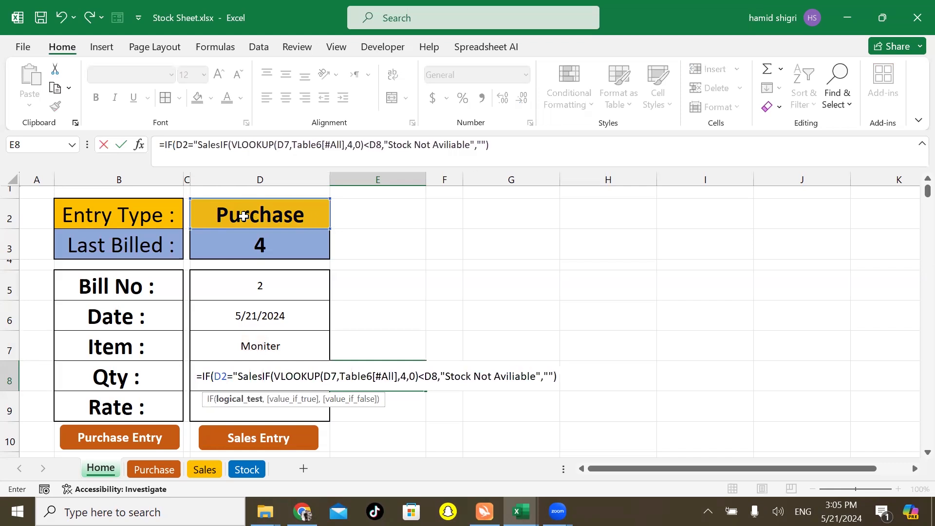
type("\",")
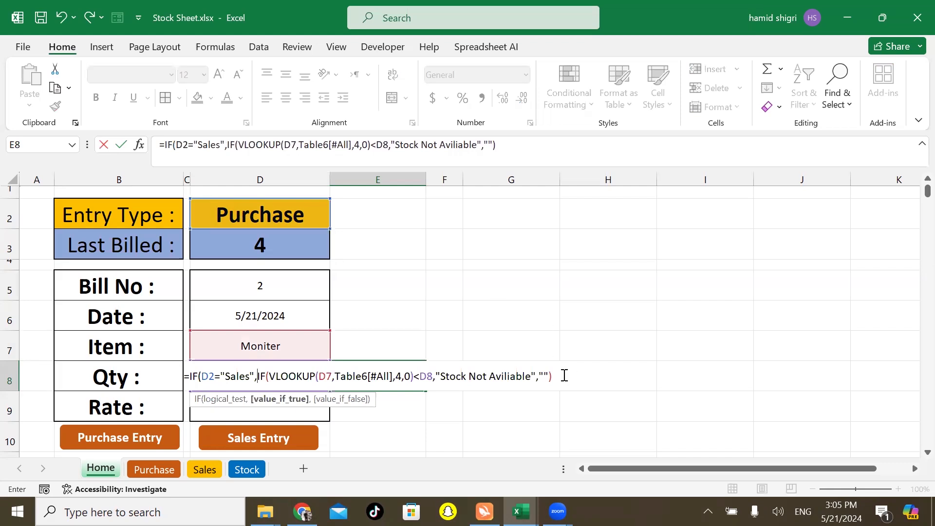
- Complete E8's outer IF function with an empty text "" as the false value
left_click(558, 375)
type(",")
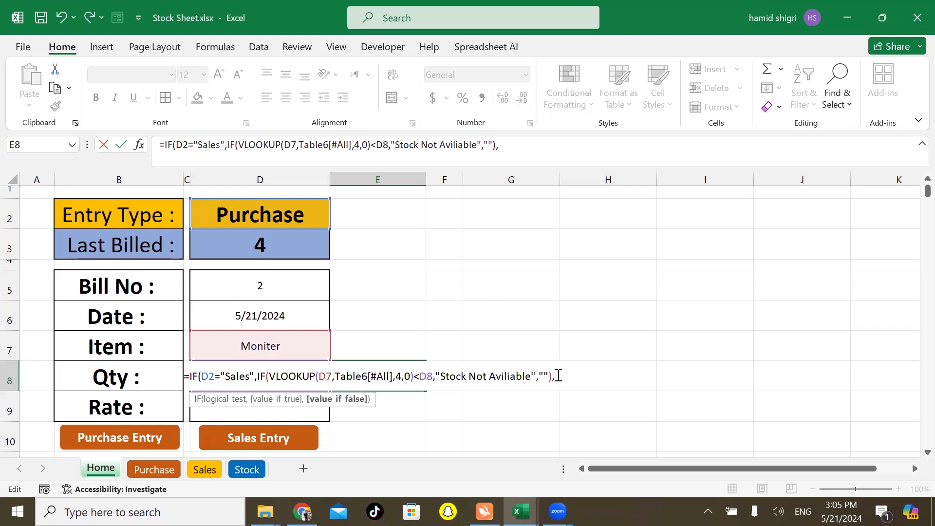
type("\"\"")
key("BackSpace")
key("BackSpace")
key("BackSpace")
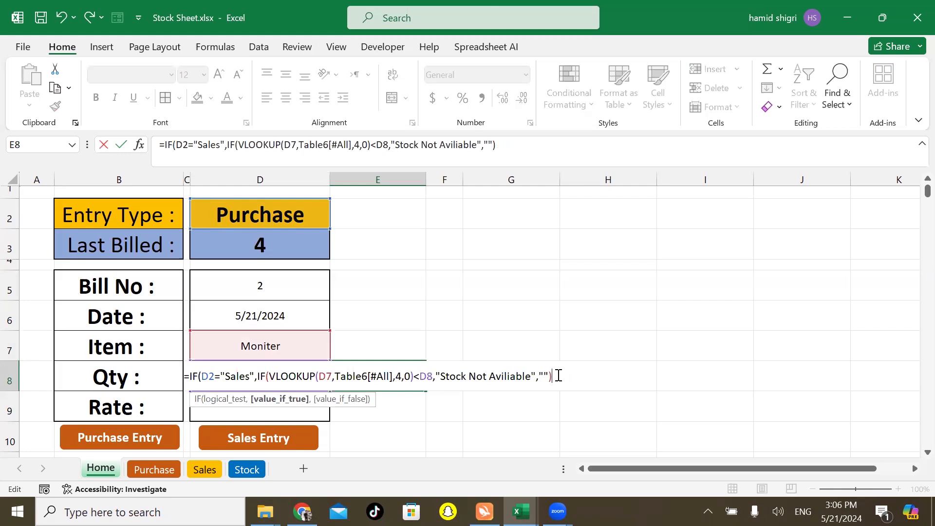
type(",")
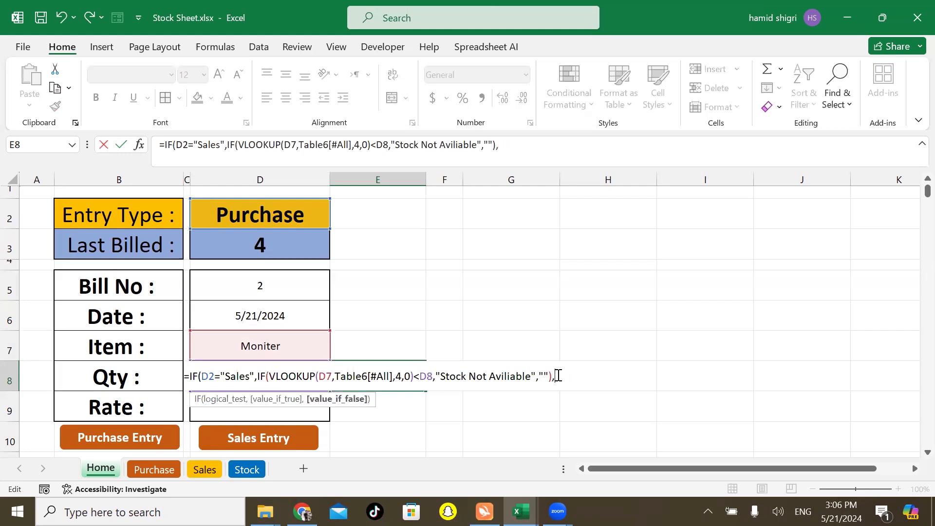
type("\"\")")
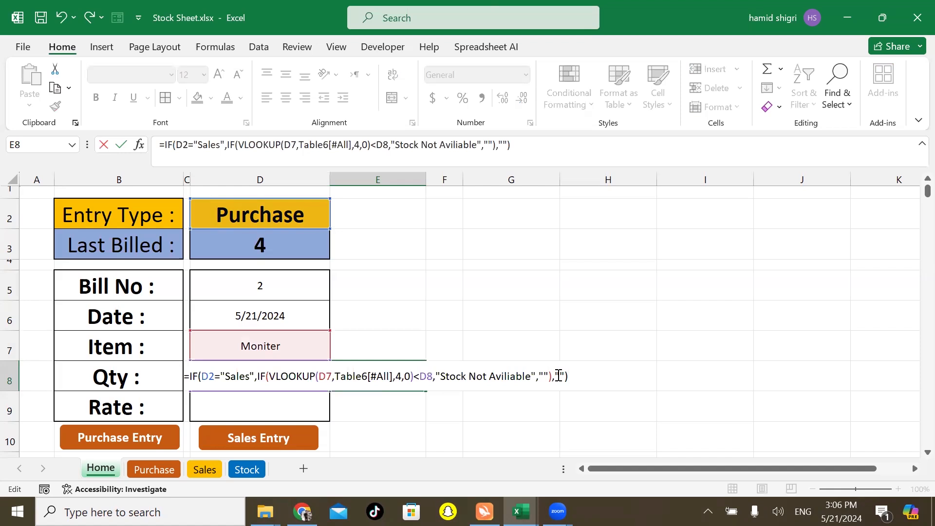
key("Return")
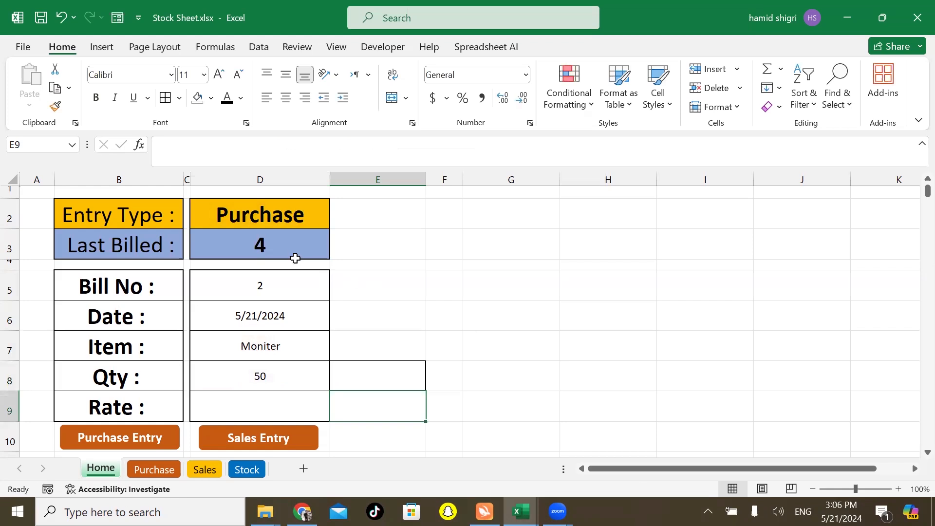
- Check the Purchase entry's quantity and warning cells, and switch the entry type in D2 to Sales
left_click(270, 213)
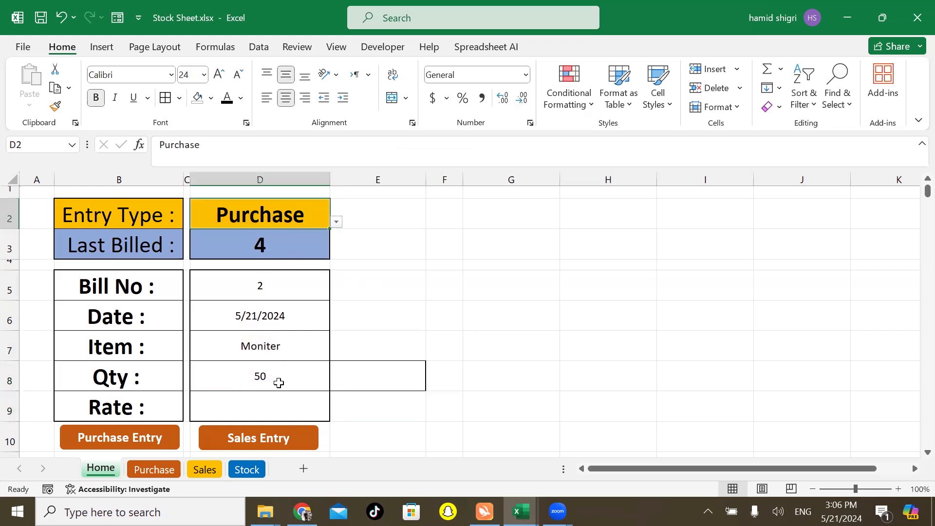
left_click(255, 379)
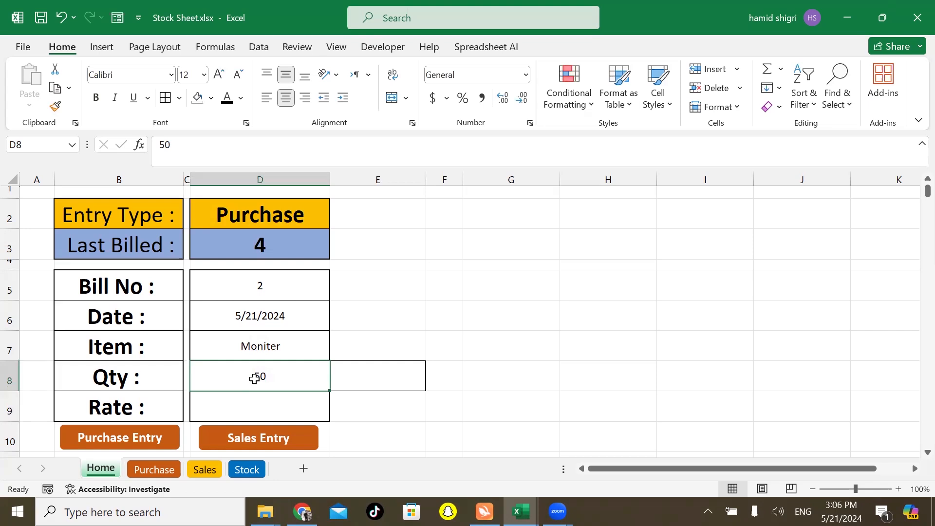
left_click(388, 372)
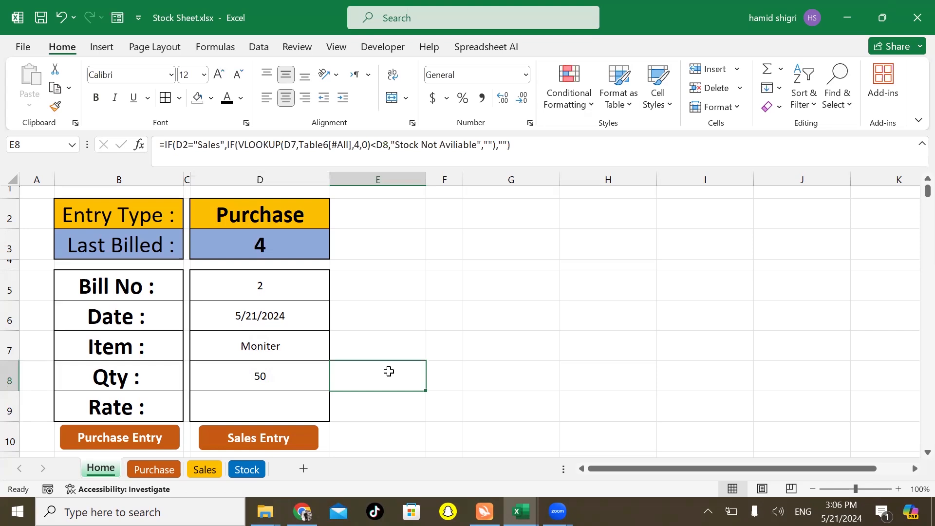
left_click(269, 211)
left_click(336, 222)
left_click(273, 245)
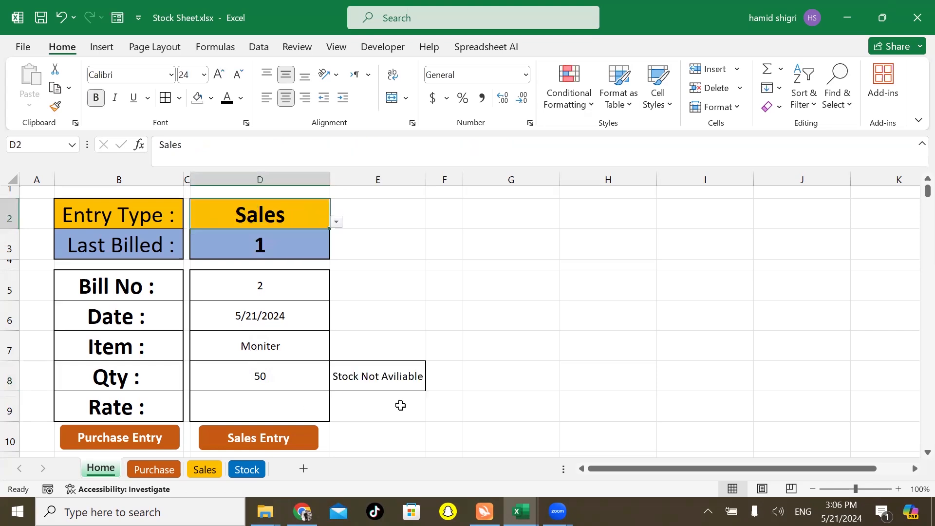
- Format the stock warning in E8 with bold red text
left_click(368, 369)
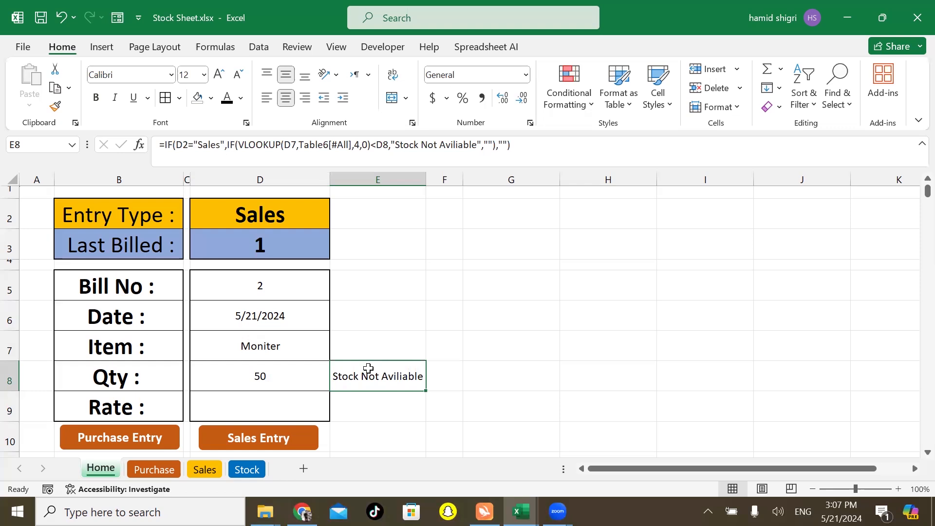
left_click(240, 99)
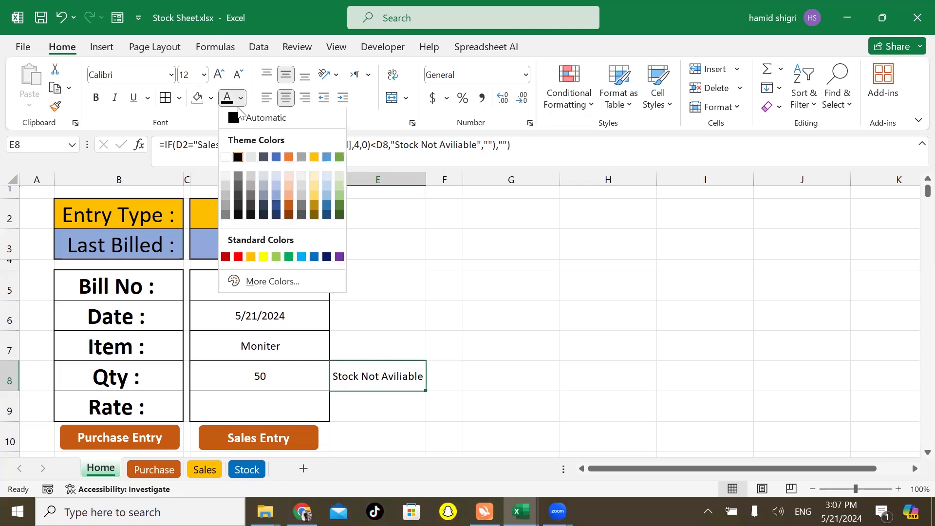
left_click(238, 258)
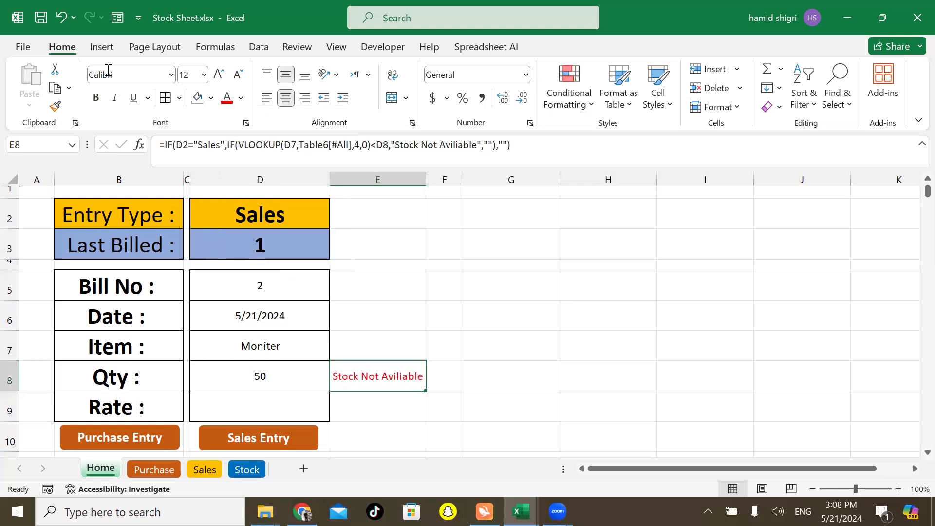
left_click(96, 99)
left_click(463, 354)
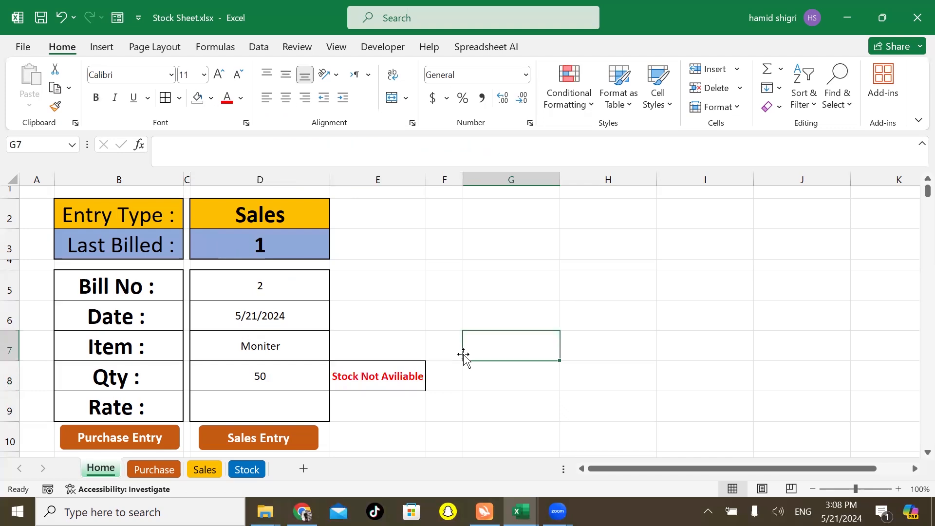
- Change the item in D7 to CPU to test E8 with an item missing from the Stock sheet
left_click(226, 346)
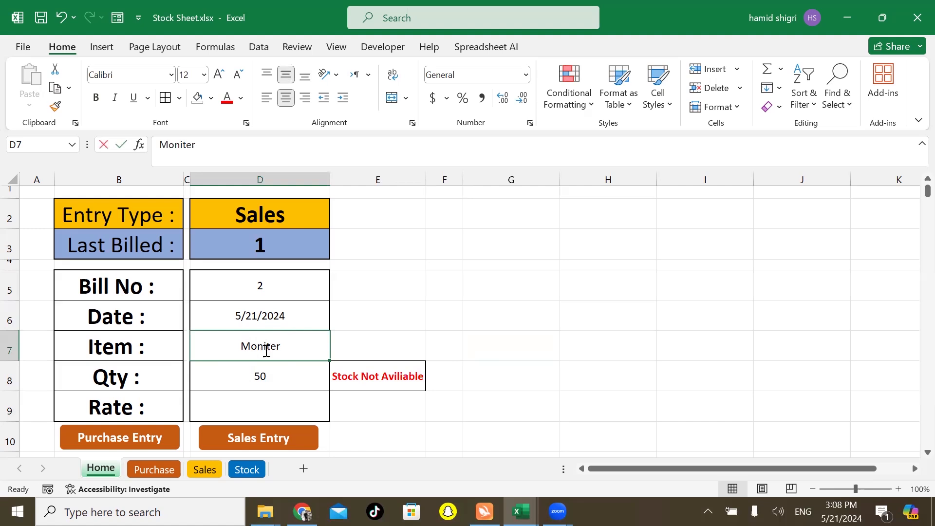
type("CPU")
key("Return")
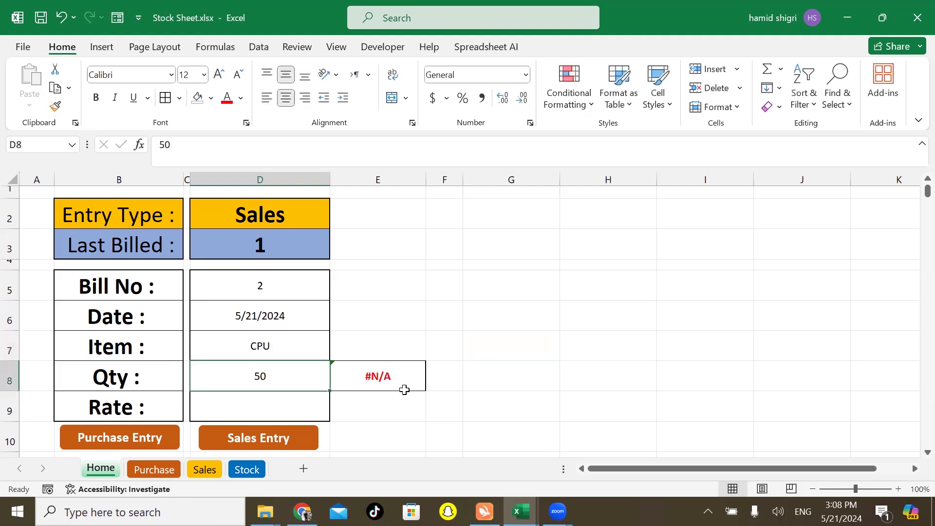
- Wrap E8's stock warning formula in IFERROR with an empty text "" as the error value
left_click(383, 378)
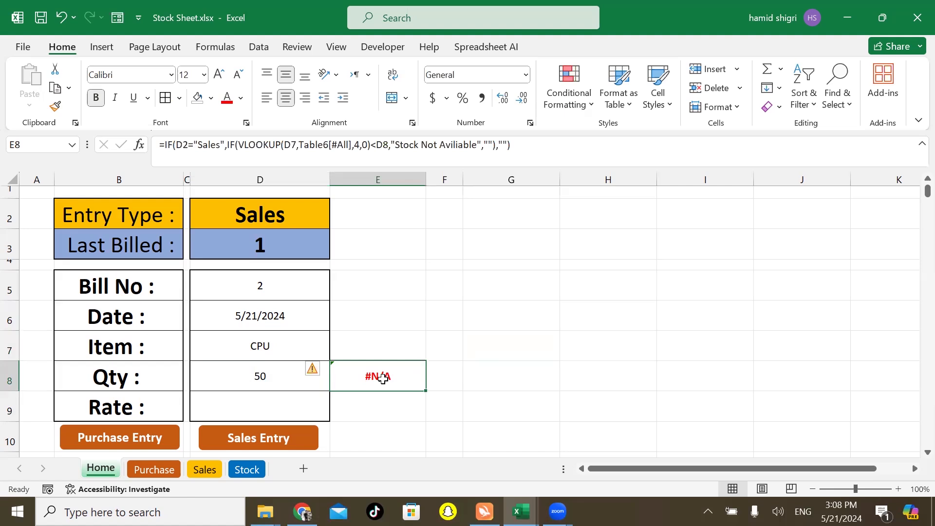
double_click(383, 378)
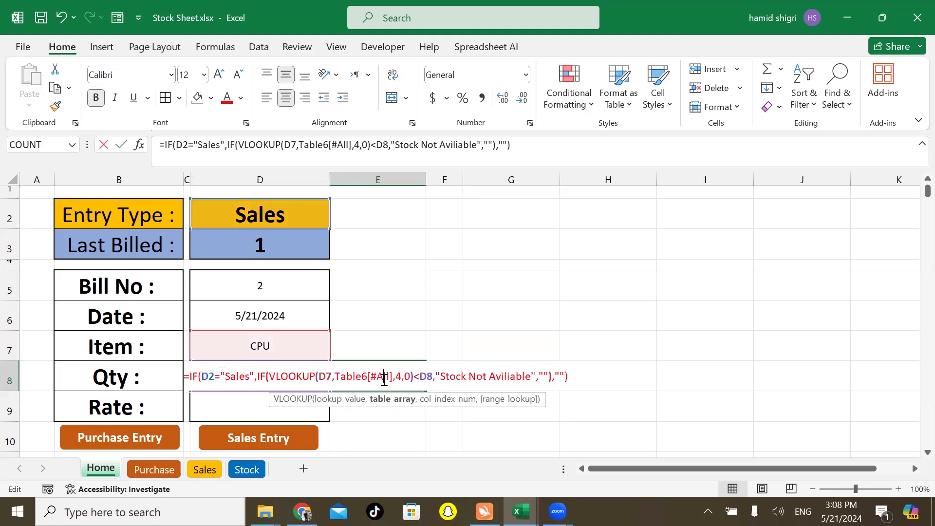
left_click(192, 379)
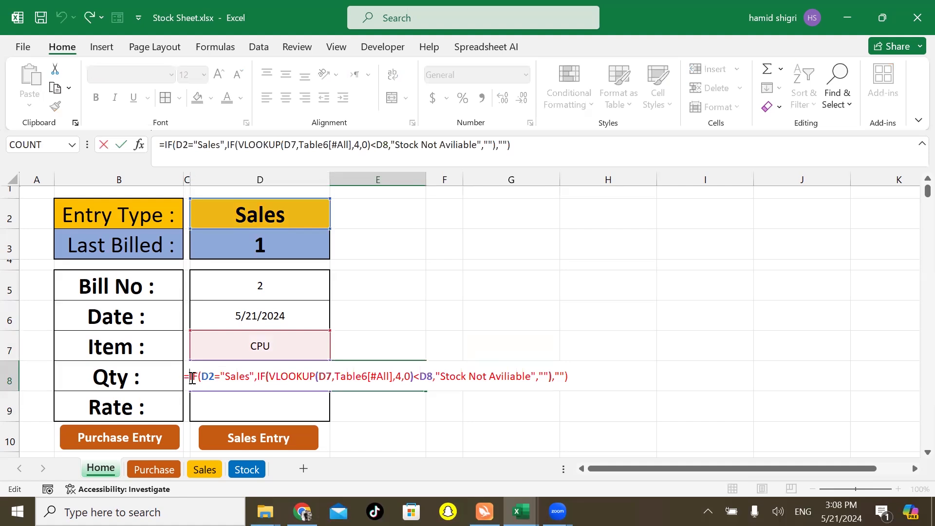
type("ifer")
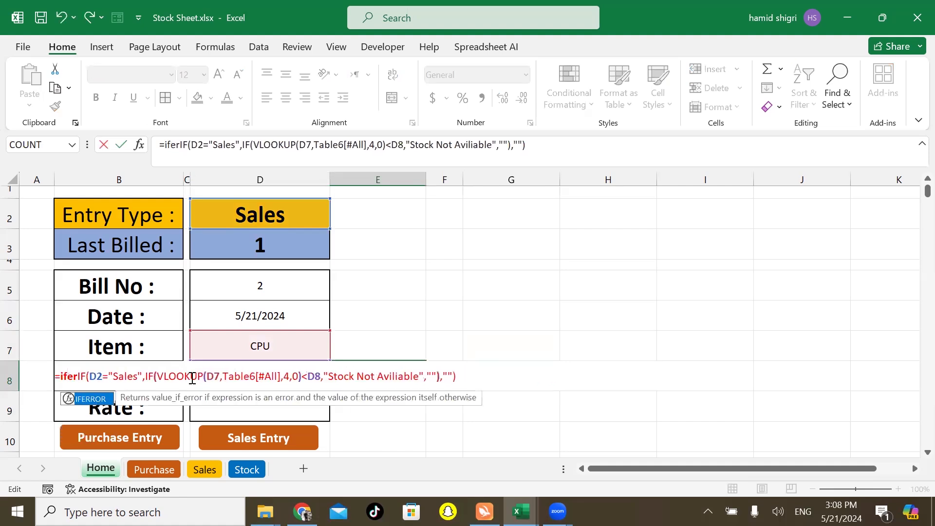
key("Tab")
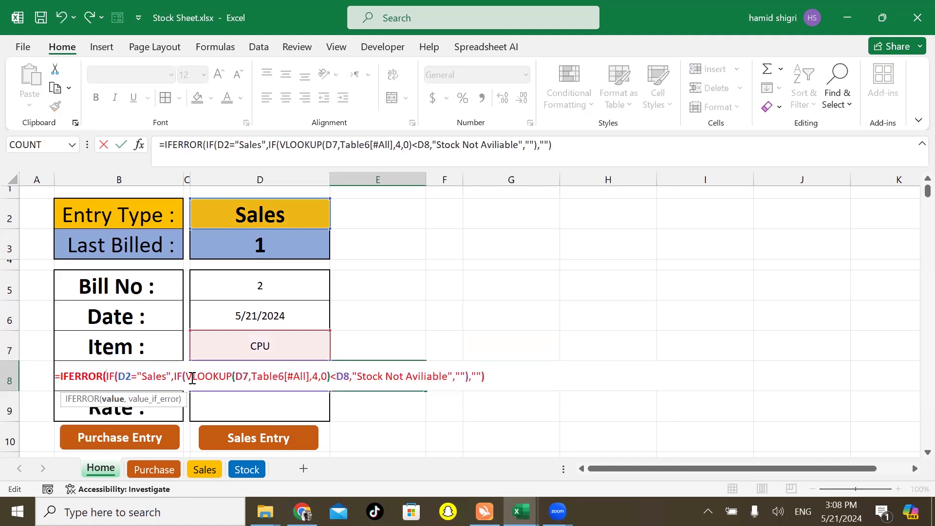
type(",")
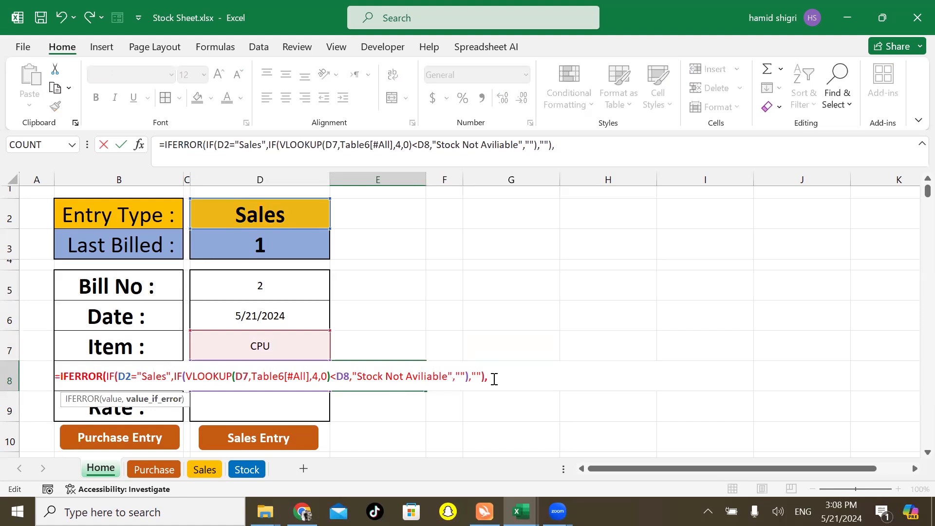
type("\")")
key("Return")
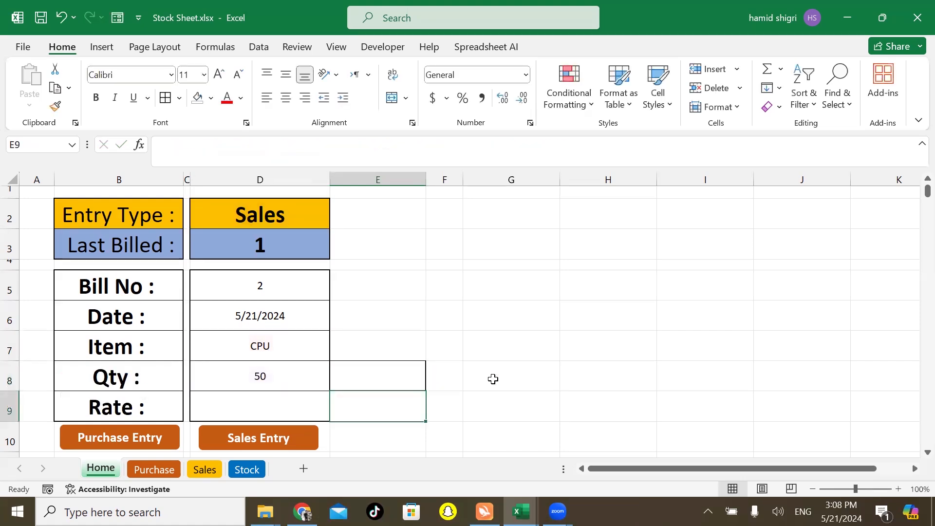
left_click(387, 373)
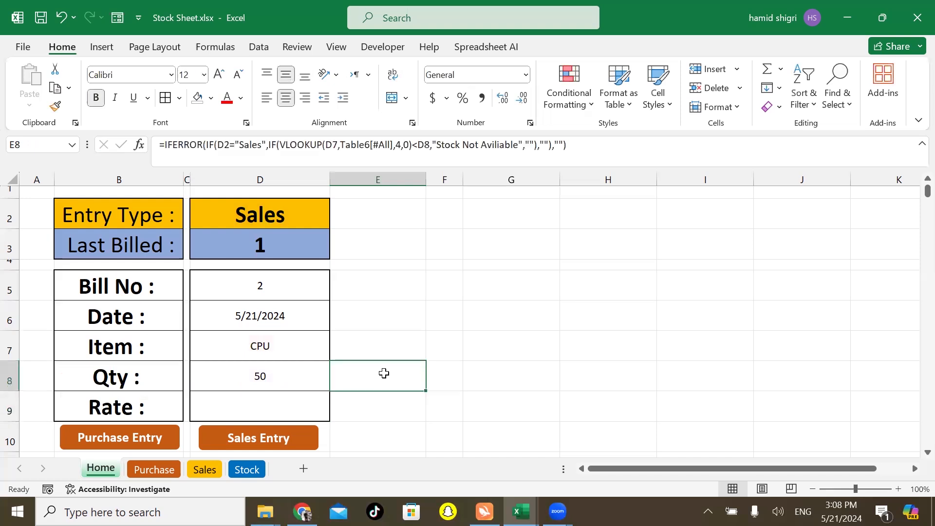
- Set the item in D7 to Mouse and check the stock warning in E8
left_click(296, 349)
type("M")
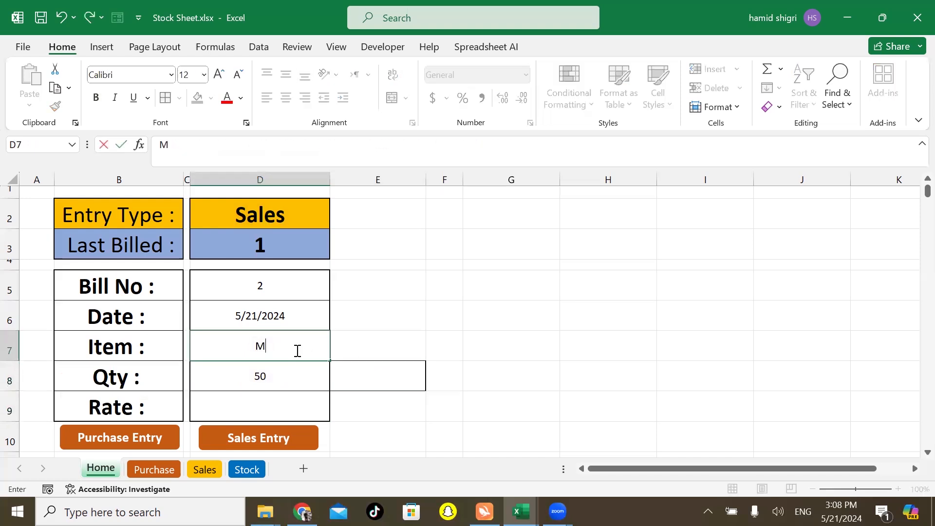
type("ouse")
key("Return")
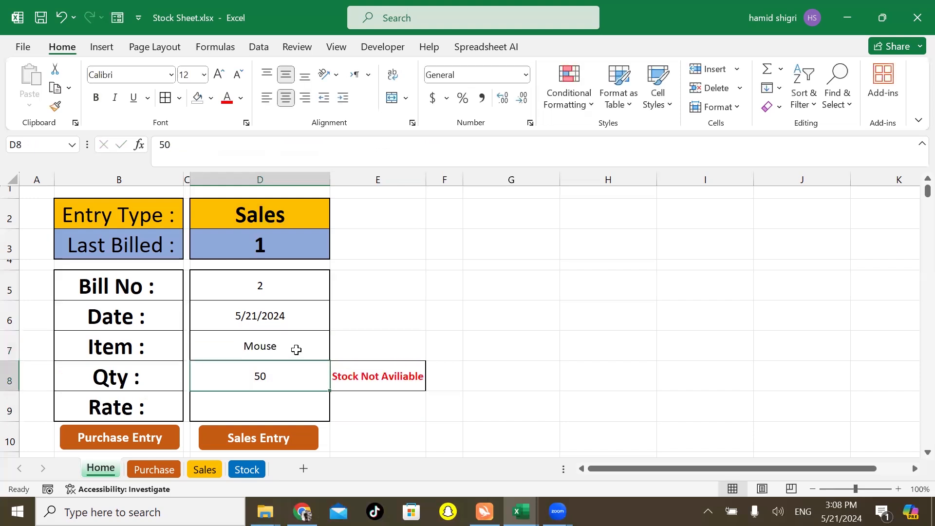
left_click(357, 373)
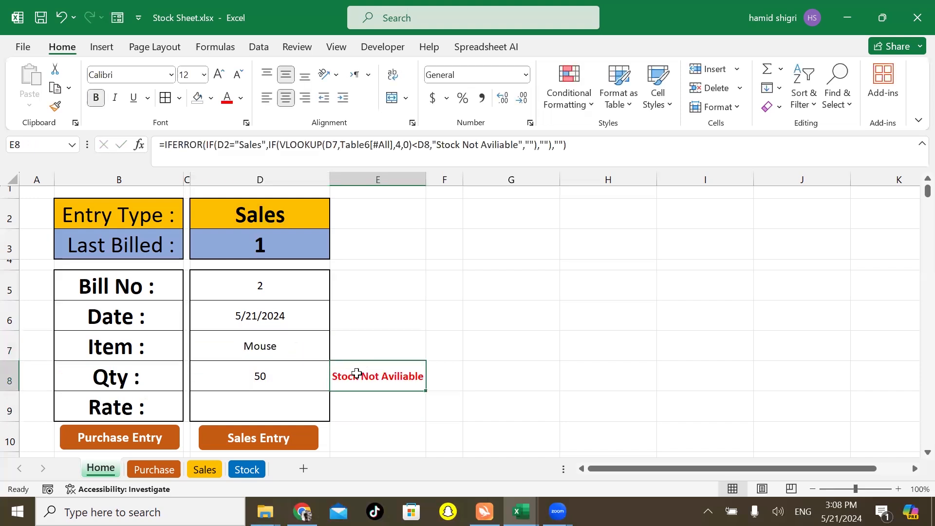
left_click(381, 323)
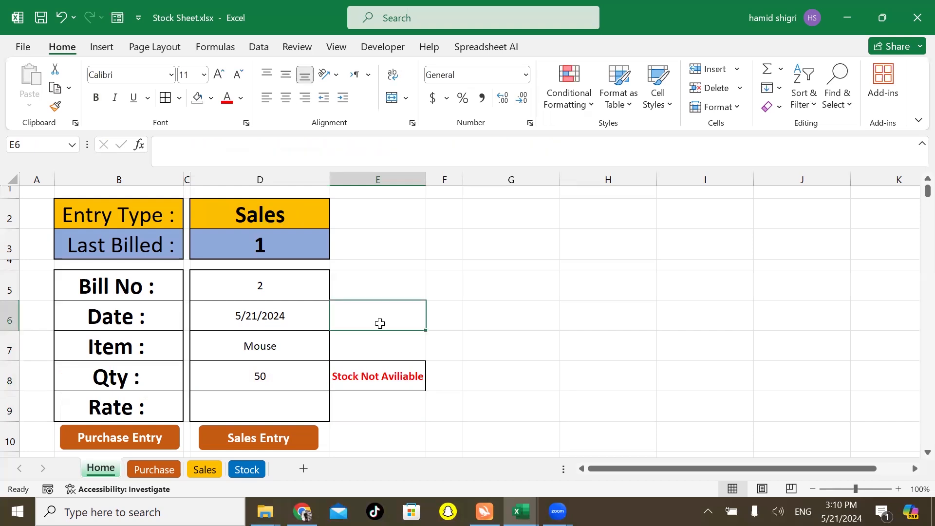
- Duplicate the Purchase Entry button and place the copy over columns E and F beside the Entry Type and Last Billed cells
right_click(108, 419)
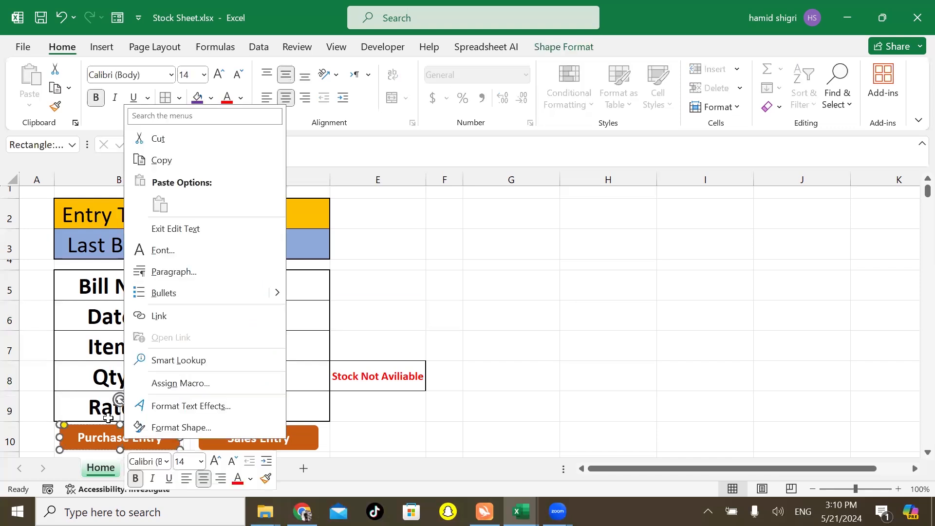
right_click(108, 418)
right_click(108, 419)
left_click(108, 419)
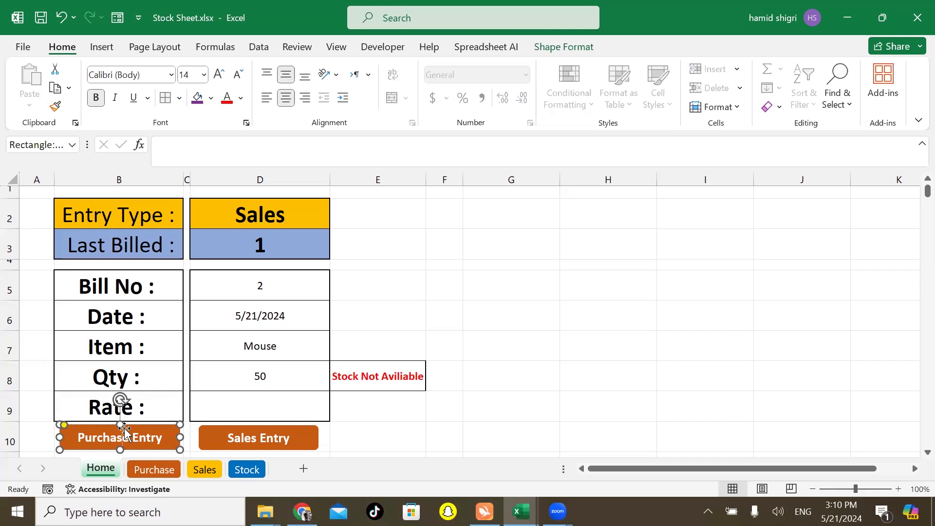
left_click_drag(166, 428, 458, 220)
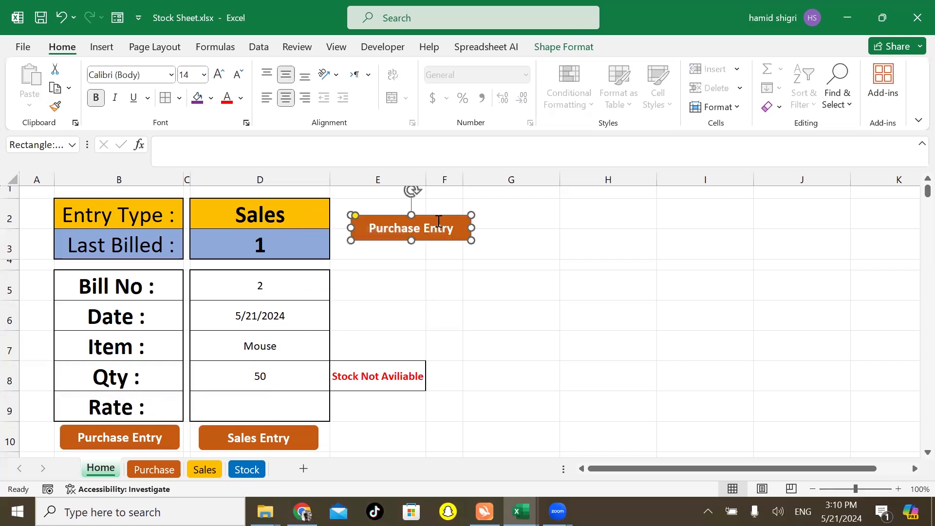
- Link the copied Purchase Entry button to cell A1 of the Purchase sheet in this document
right_click(437, 222)
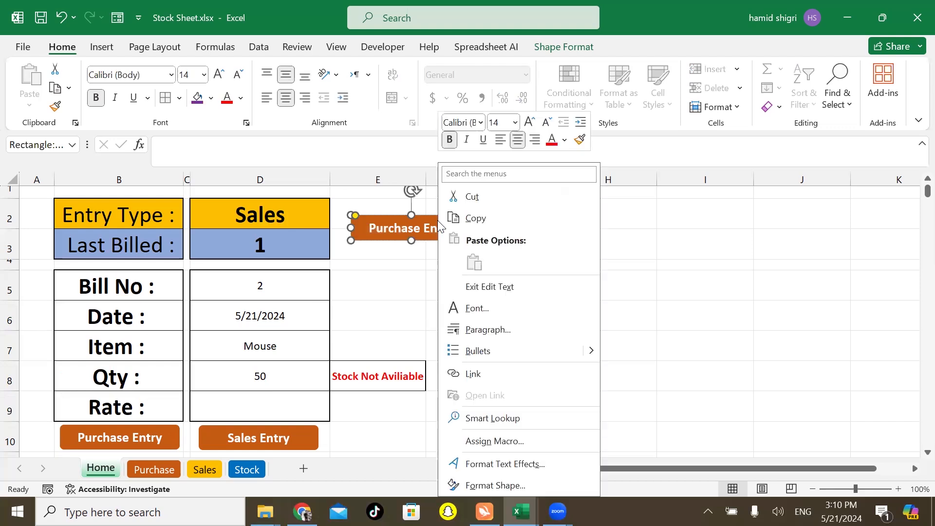
left_click(520, 372)
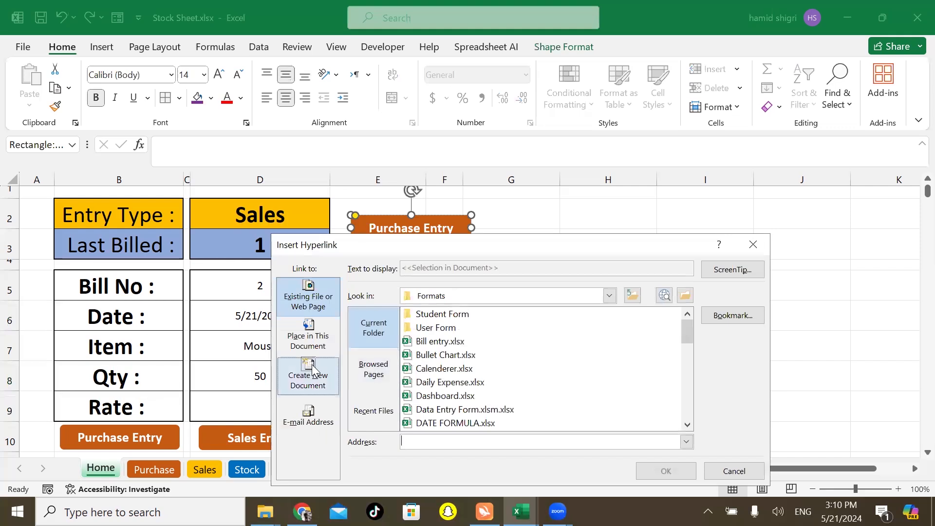
left_click(325, 339)
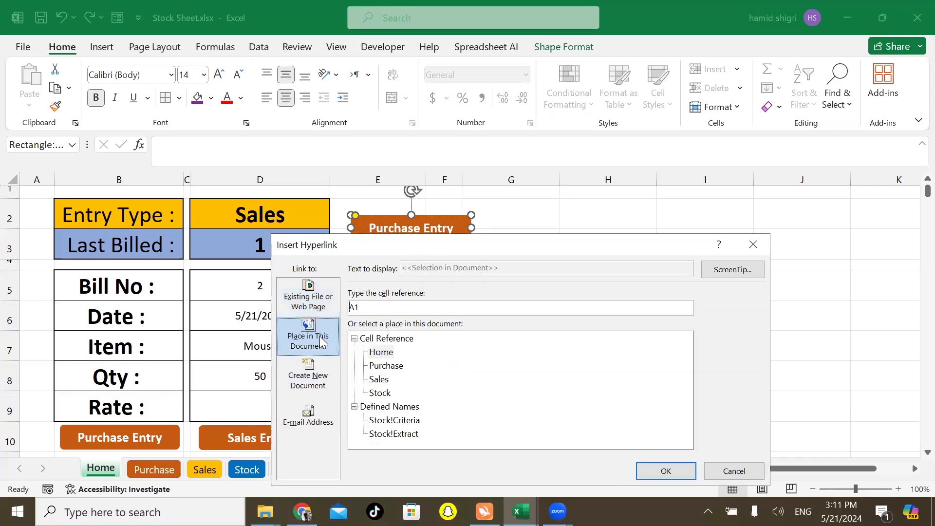
left_click(396, 366)
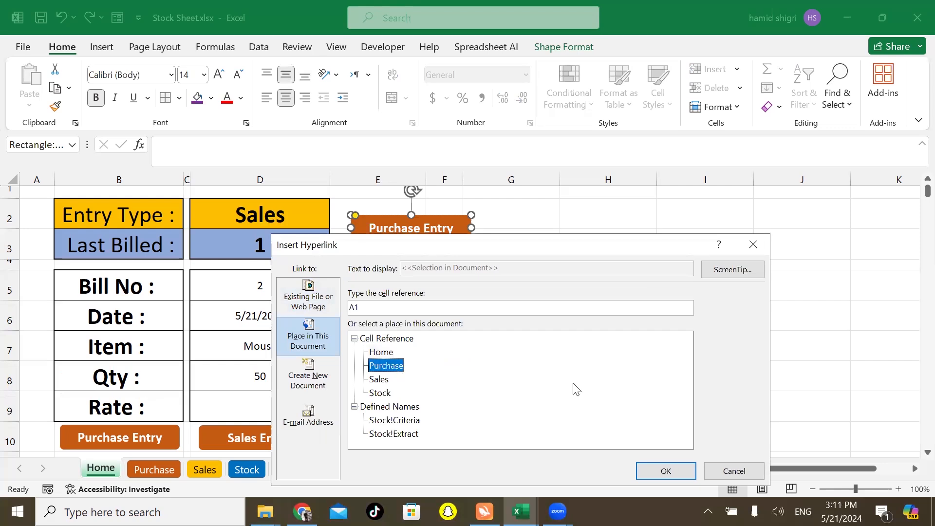
key("Return")
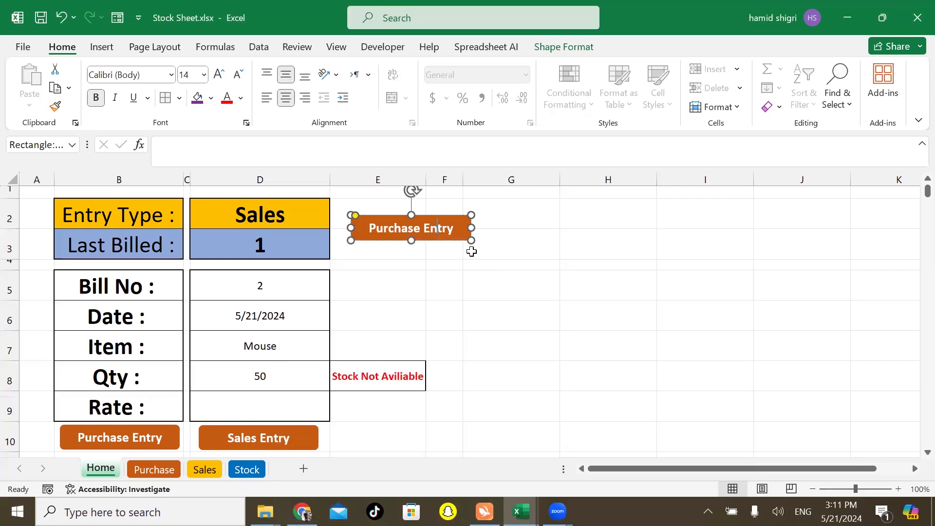
- Shorten the copied button's label to Purchase, then test its link and return to the Home sheet
double_click(444, 233)
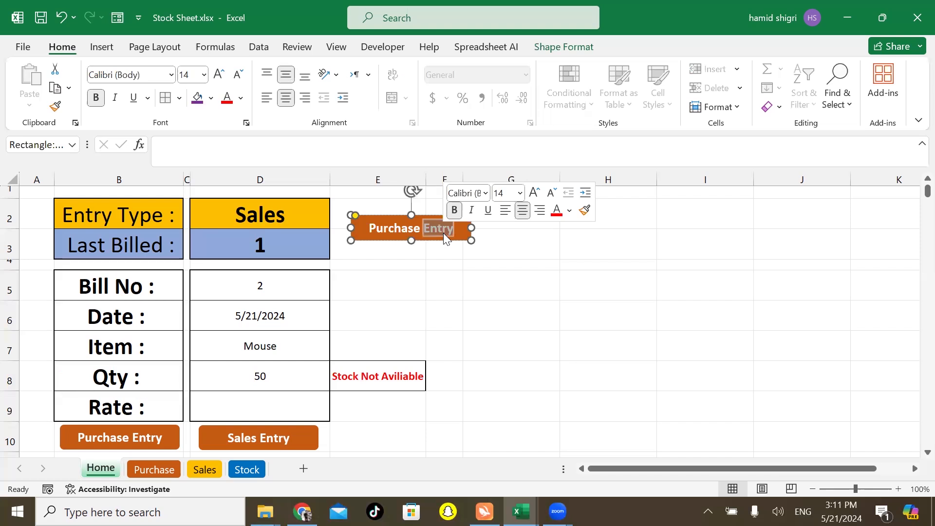
key("BackSpace")
left_click(519, 246)
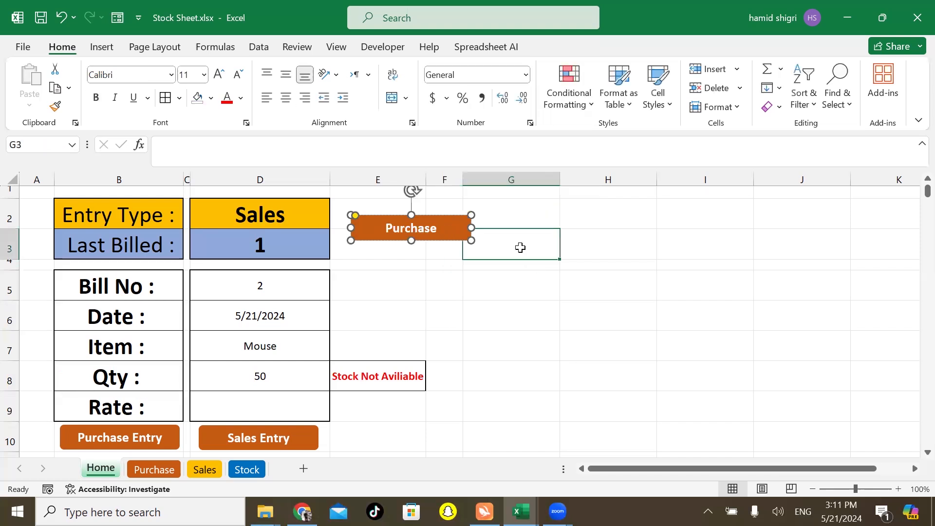
left_click(444, 233)
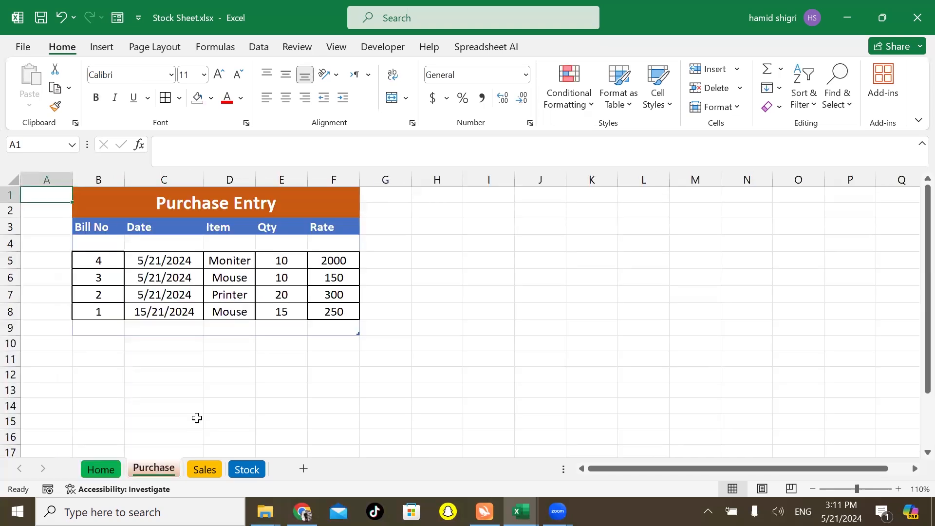
key("ctrl+Page_Up")
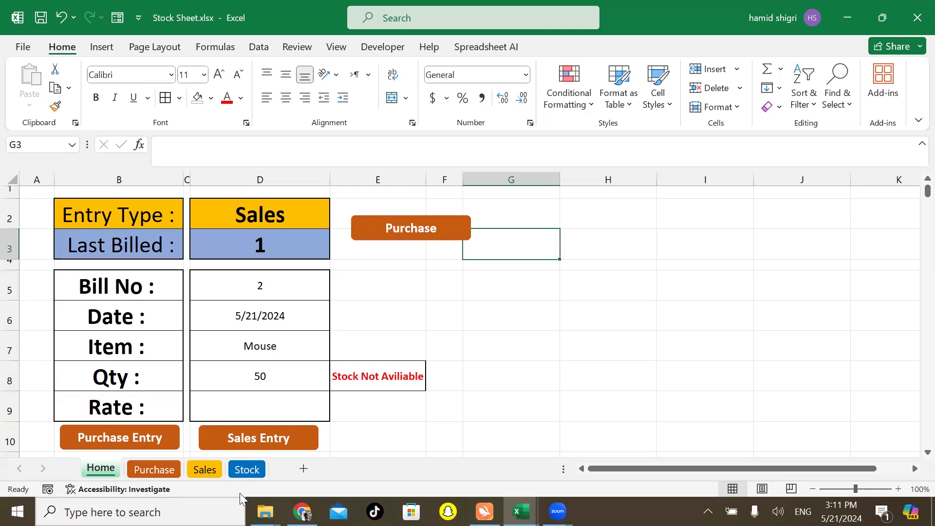
- Duplicate the Purchase button directly below itself and label the copy Sales
left_click(462, 233, "ctrl")
right_click(461, 229)
key("Escape")
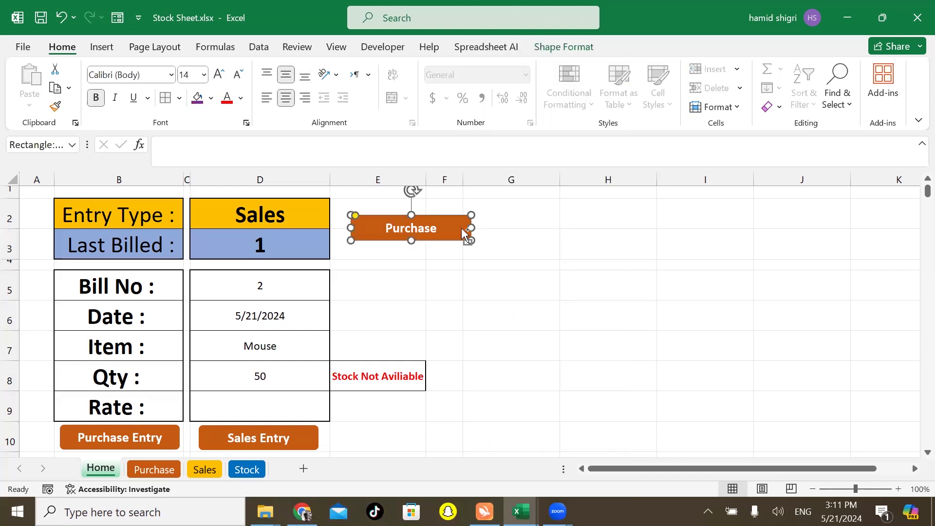
left_click_drag(461, 227, 463, 268)
double_click(423, 267)
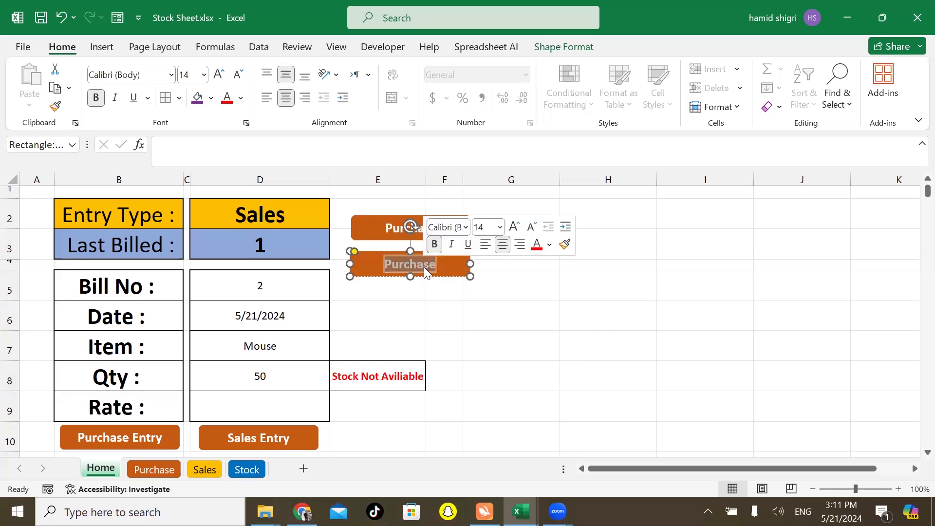
type("Sales")
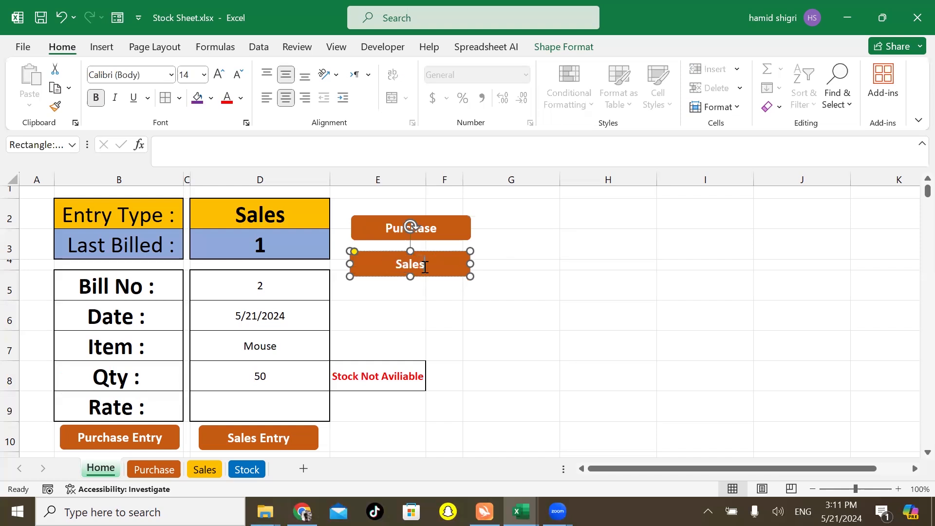
left_click(512, 279)
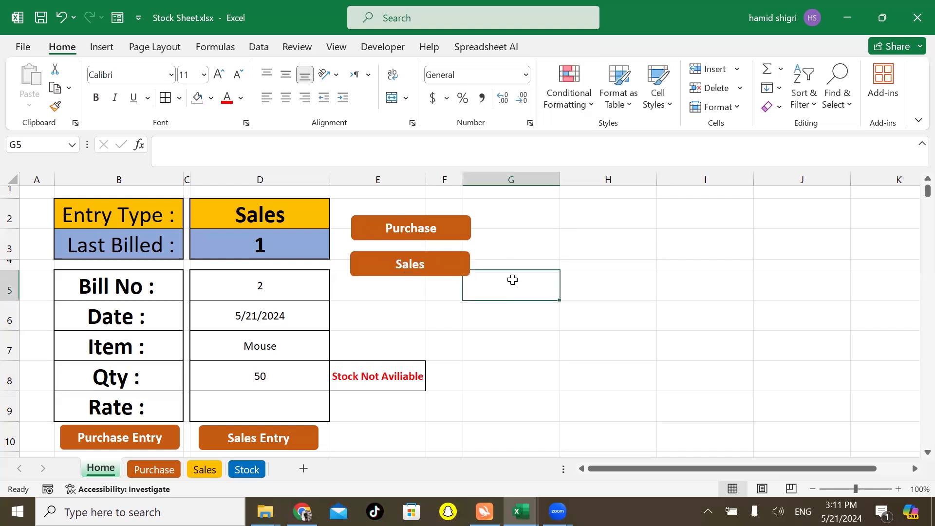
- Change the Sales button's link to cell A1 of the Sales sheet
left_click(465, 267)
right_click(465, 267)
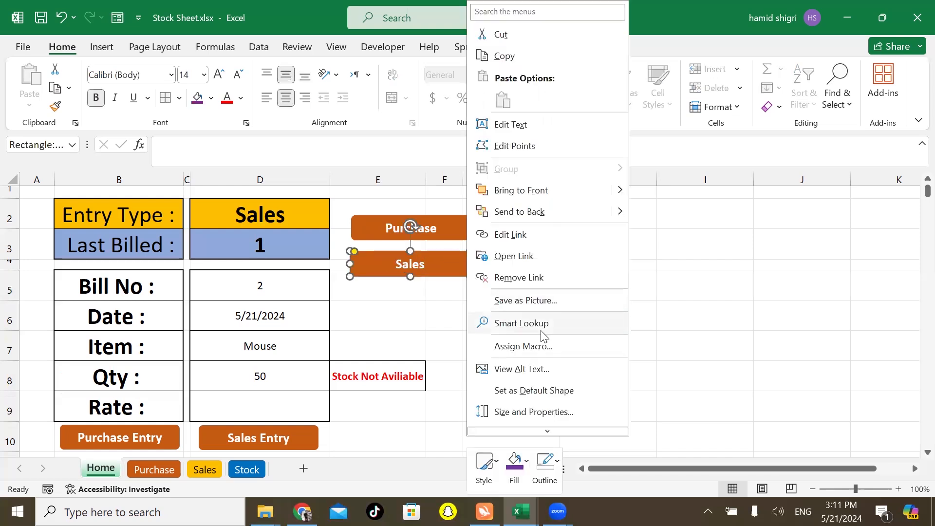
left_click(508, 236)
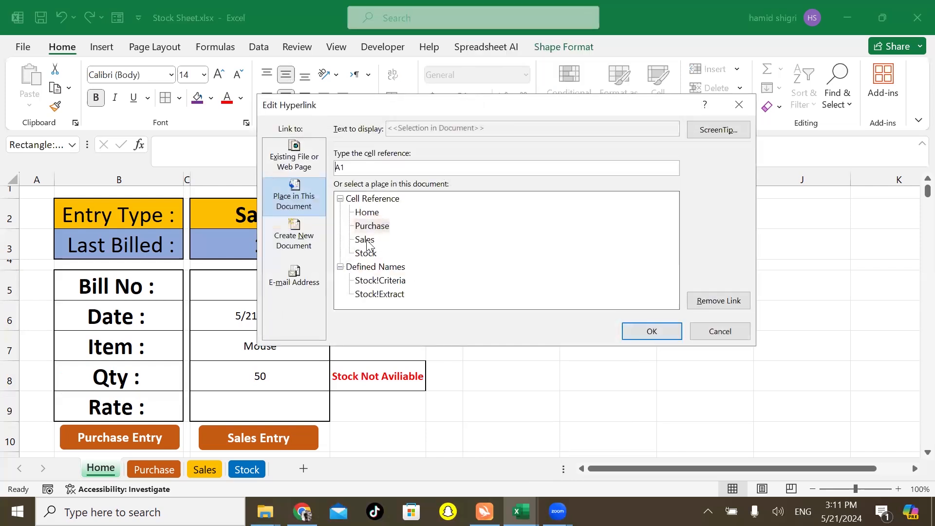
left_click(367, 243)
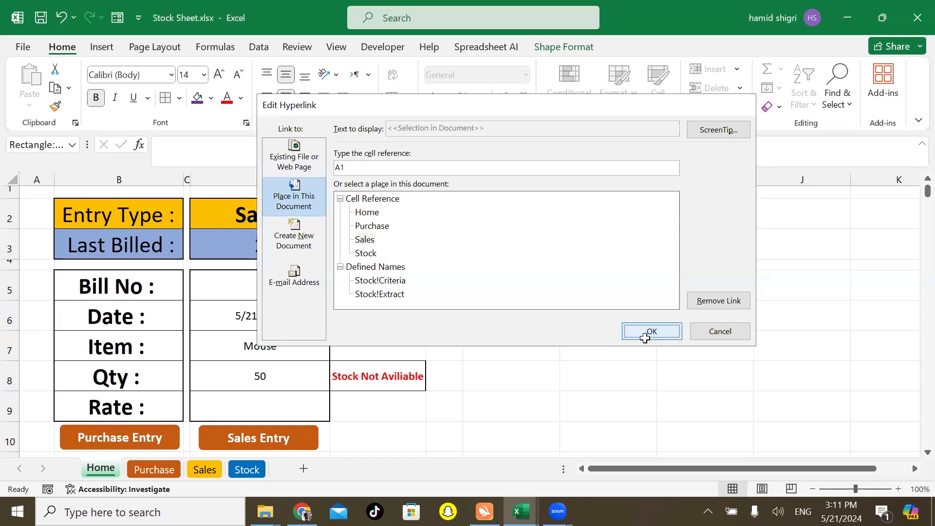
left_click(650, 332)
left_click(514, 329)
- Test the Sales button's link and return to the Home sheet
left_click(413, 260)
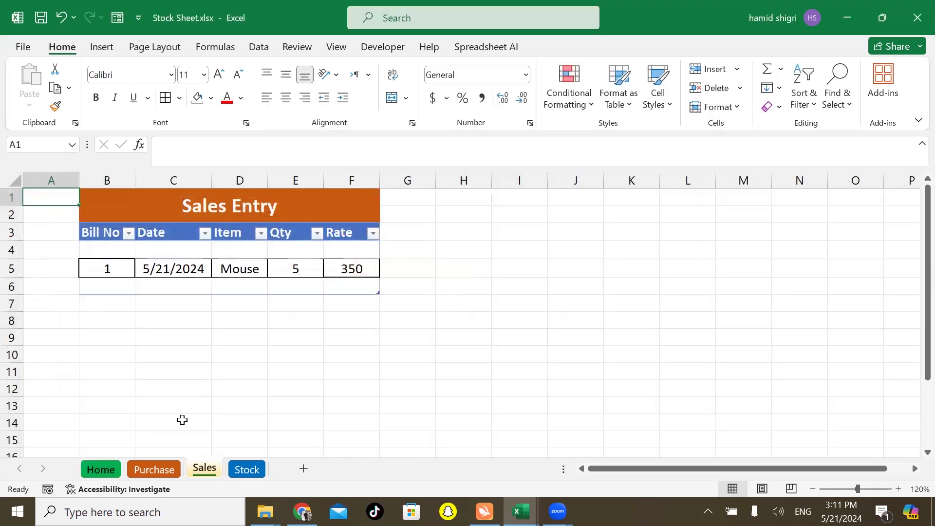
key("ctrl+Page_Up")
key("ctrl+Page_Up")
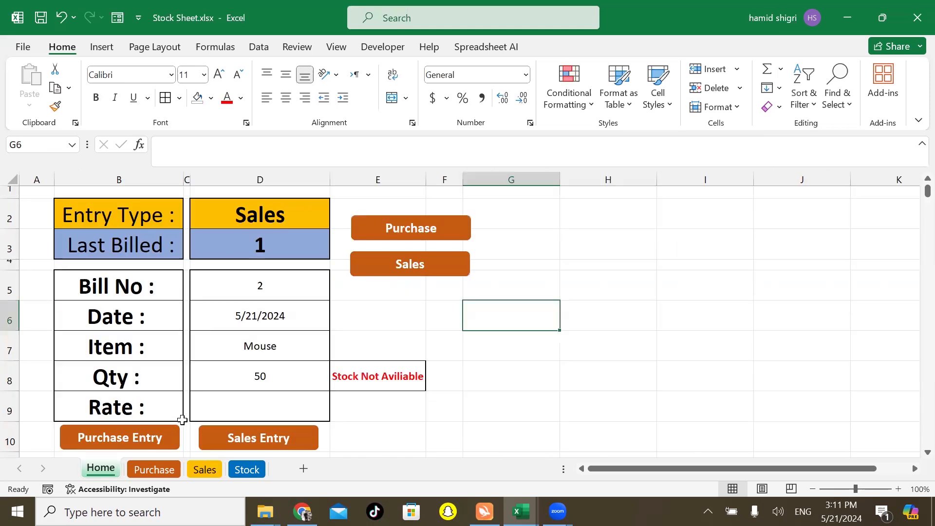
- Duplicate the Sales button directly below itself on the Home sheet and label the copy Stock
left_click(452, 272, "ctrl")
right_click(450, 268)
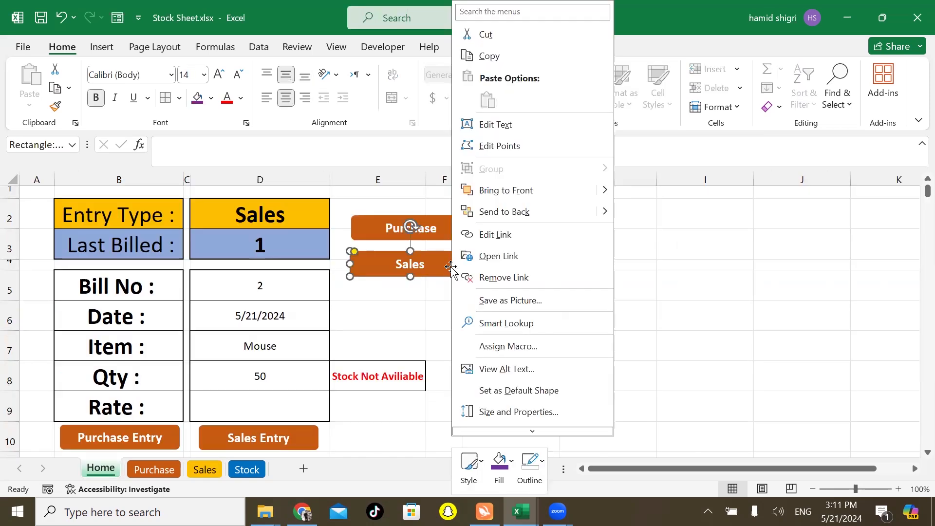
key("Escape")
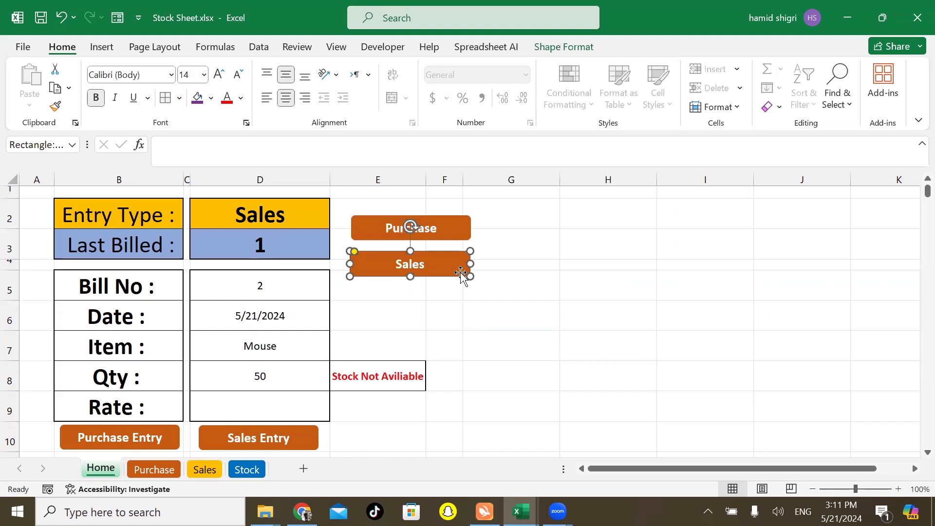
left_click_drag(465, 278, 462, 309)
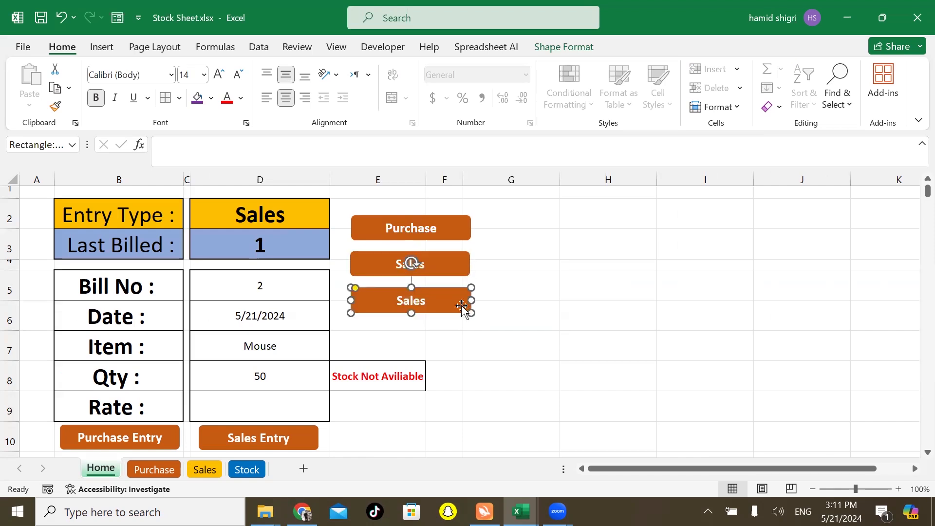
double_click(418, 299)
type("St")
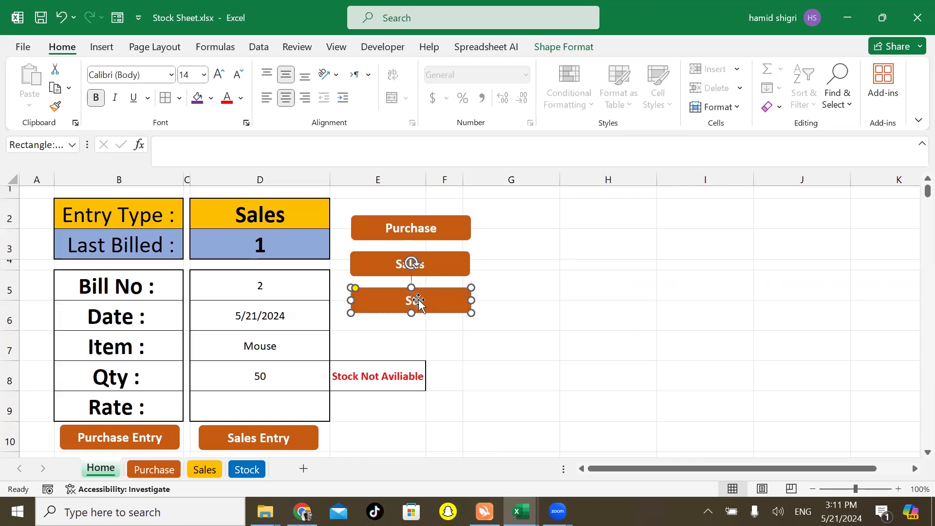
type("ock")
left_click(641, 331)
- Change the Stock button's link to cell A1 of the Stock sheet and test it
left_click(460, 304)
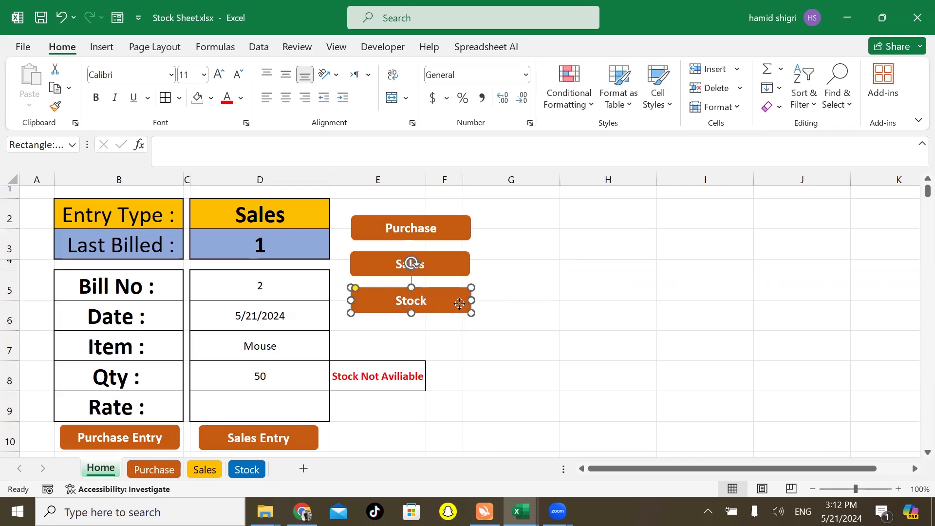
right_click(462, 304)
left_click(501, 235)
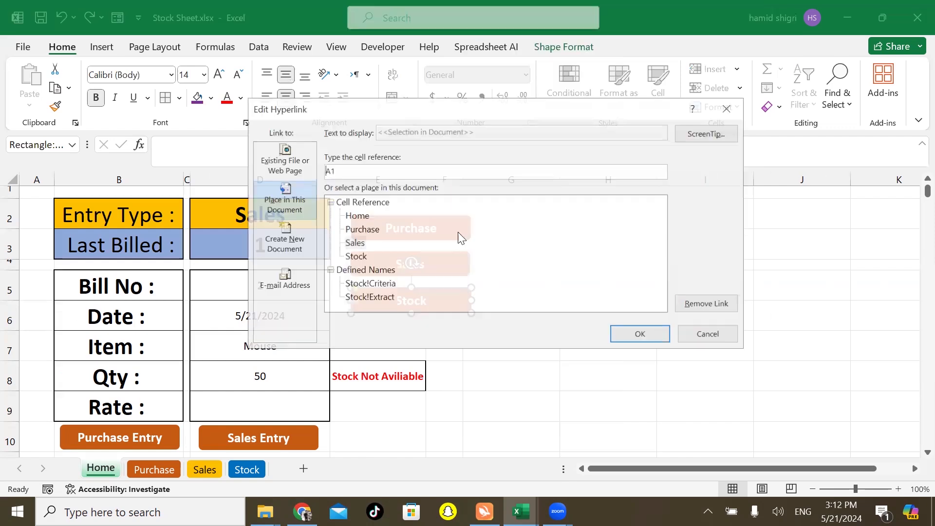
left_click(355, 257)
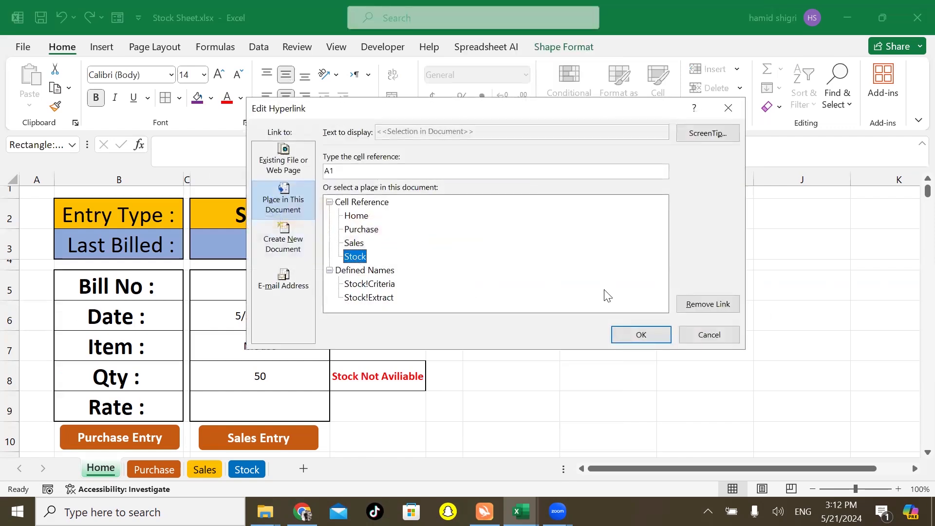
left_click(640, 336)
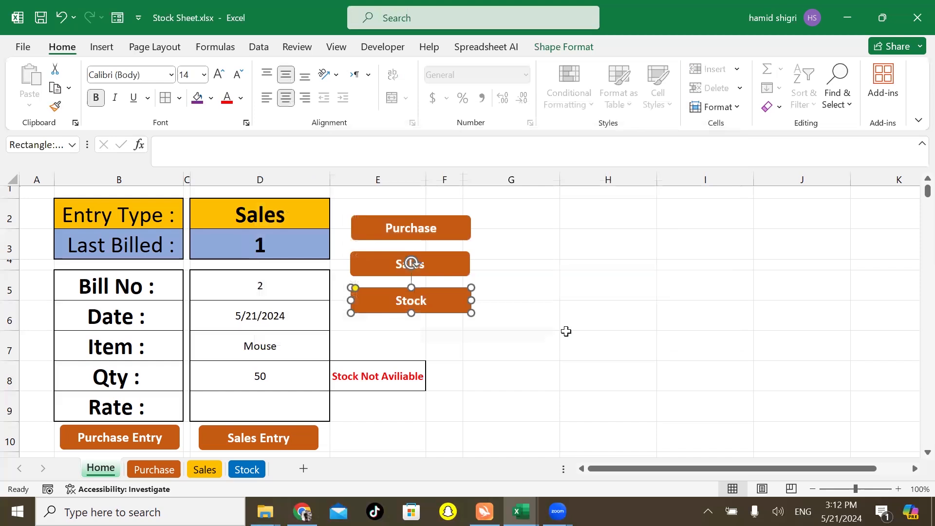
left_click(566, 326)
left_click(394, 303)
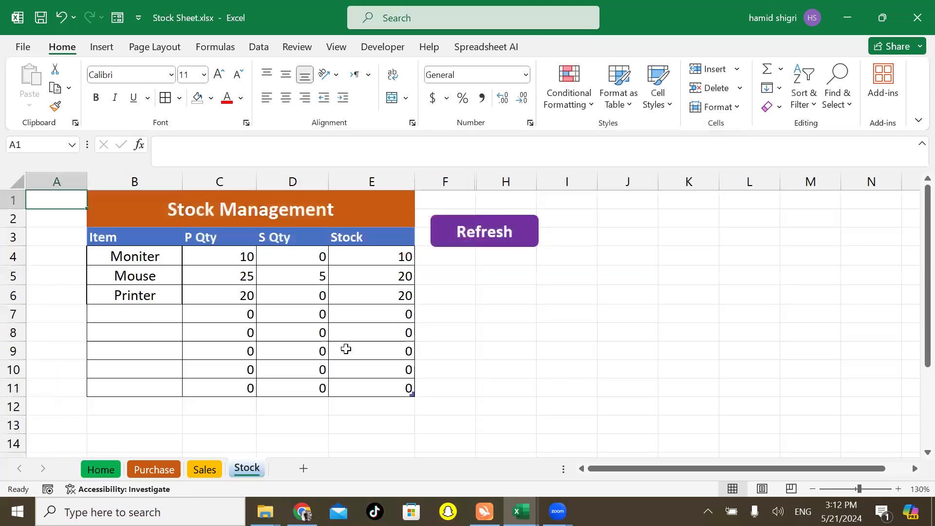
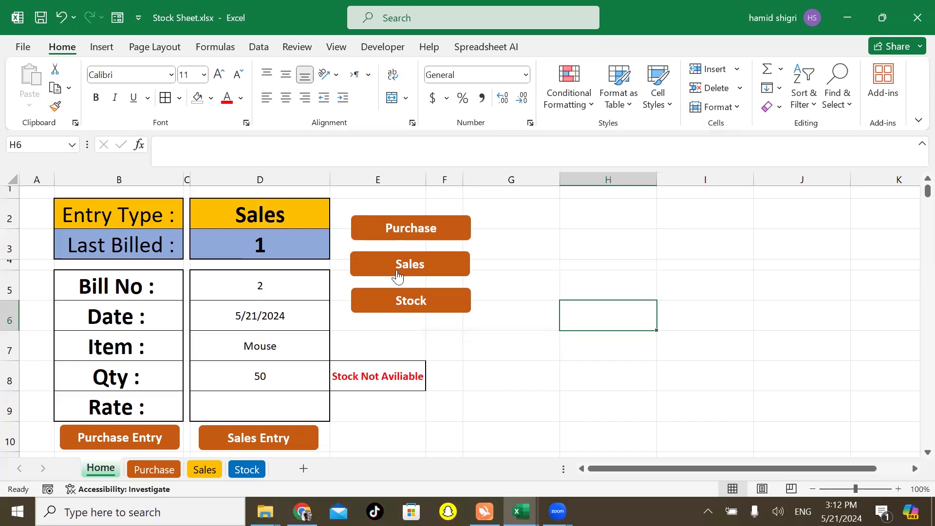
- Fill the Home sheet's Purchase button with purple, then check the Purchase sheet and return to the Home sheet
right_click(451, 223)
key("Escape")
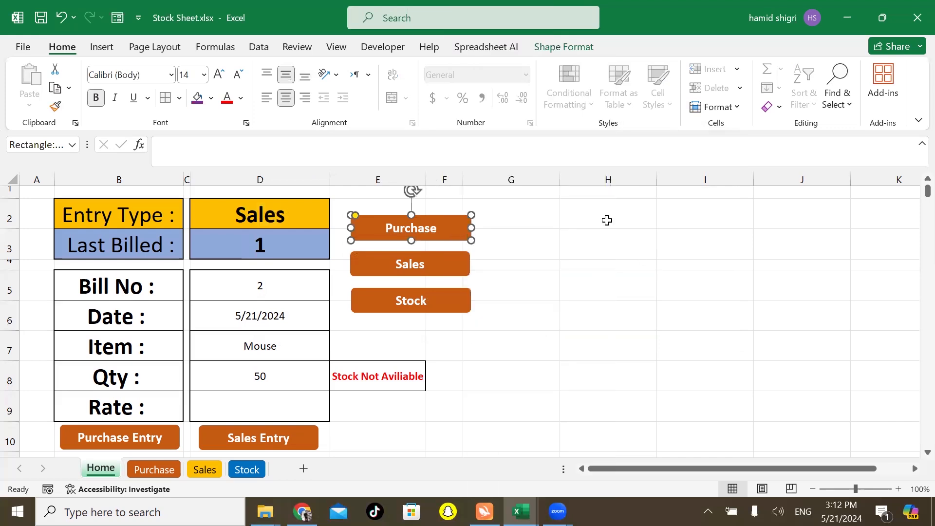
left_click(561, 43)
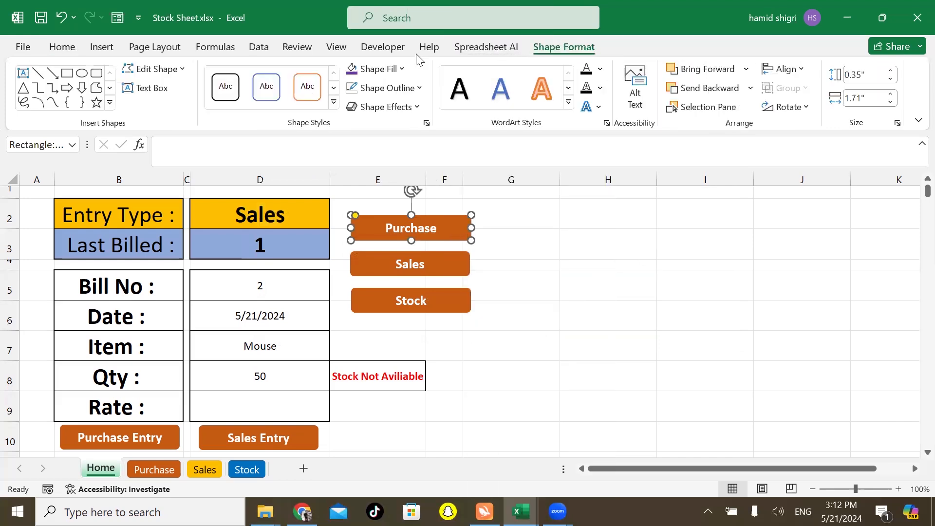
left_click(351, 68)
left_click(637, 255)
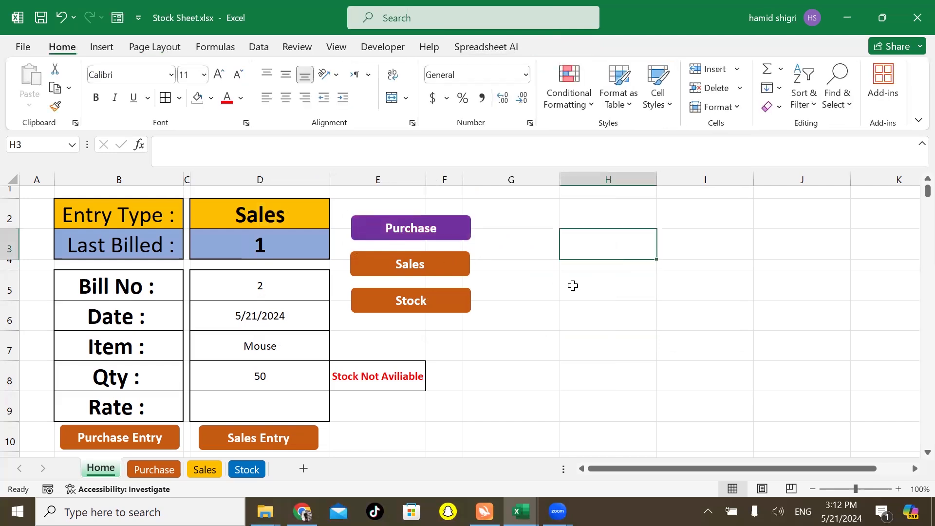
left_click(273, 438)
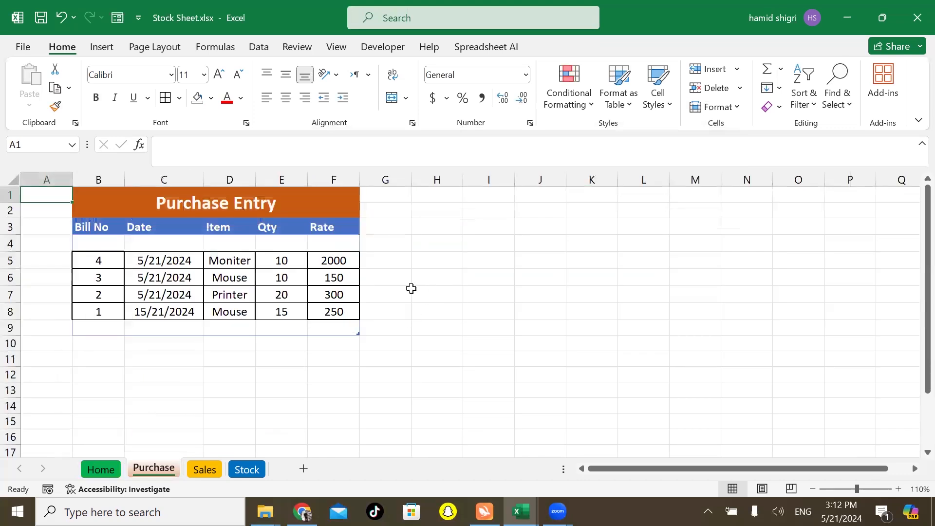
left_click(98, 470)
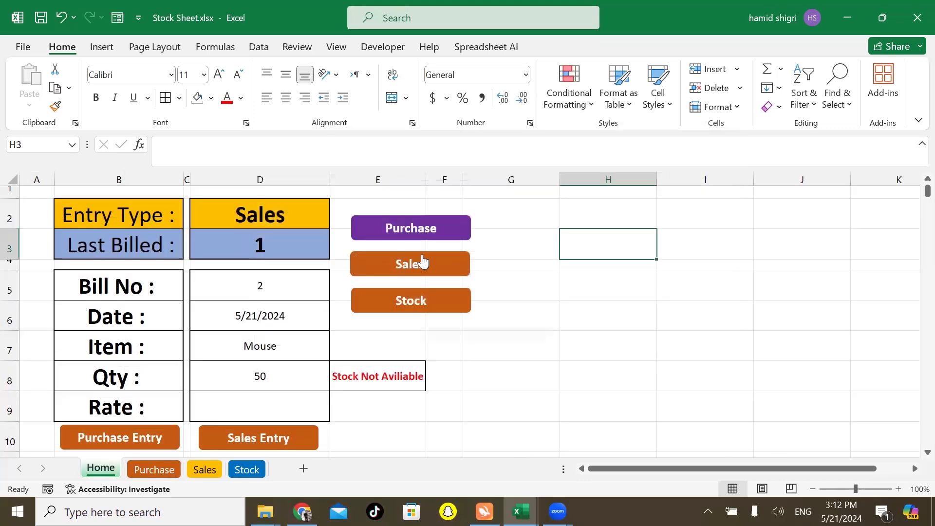
- Copy the purple Purchase button onto the Purchase sheet and place it beside the table, across columns G to I at row 3
right_click(410, 227)
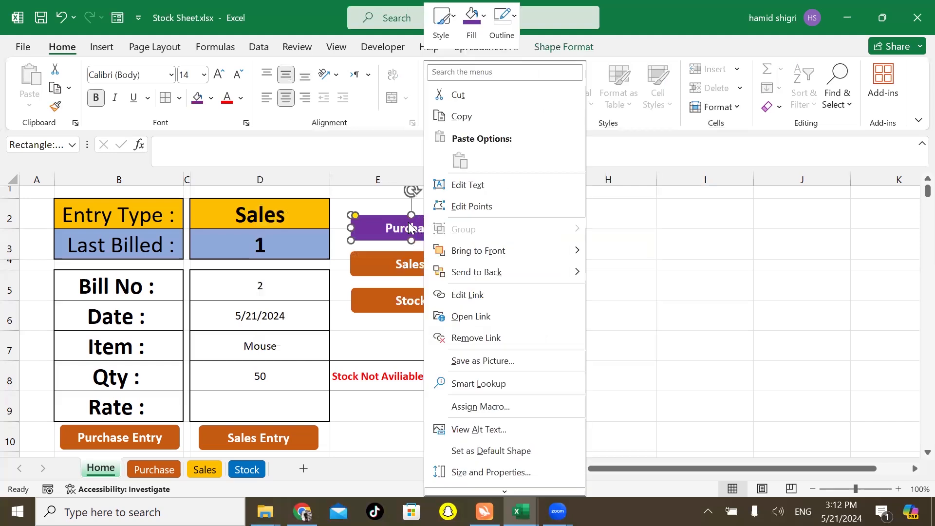
key("Escape")
left_click(512, 230)
right_click(463, 227)
left_click(533, 121)
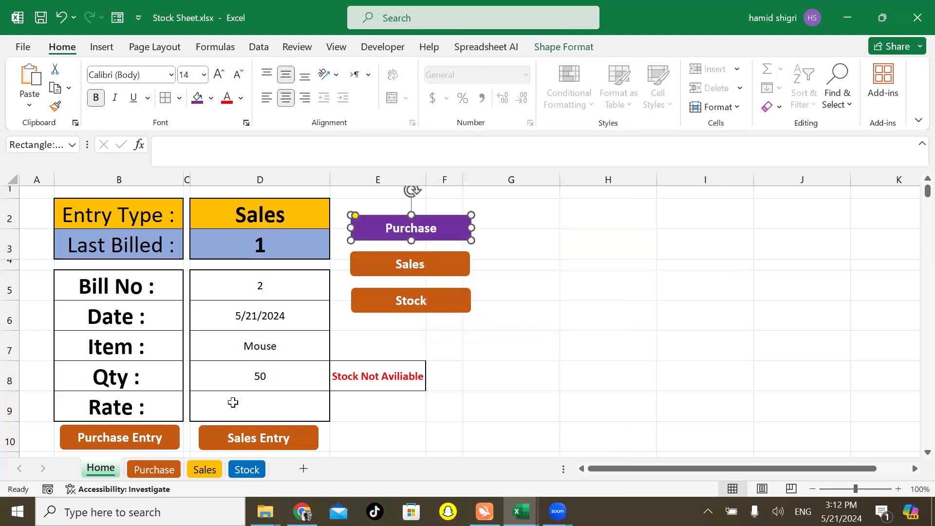
key("ctrl+Page_Down")
key("ctrl+v")
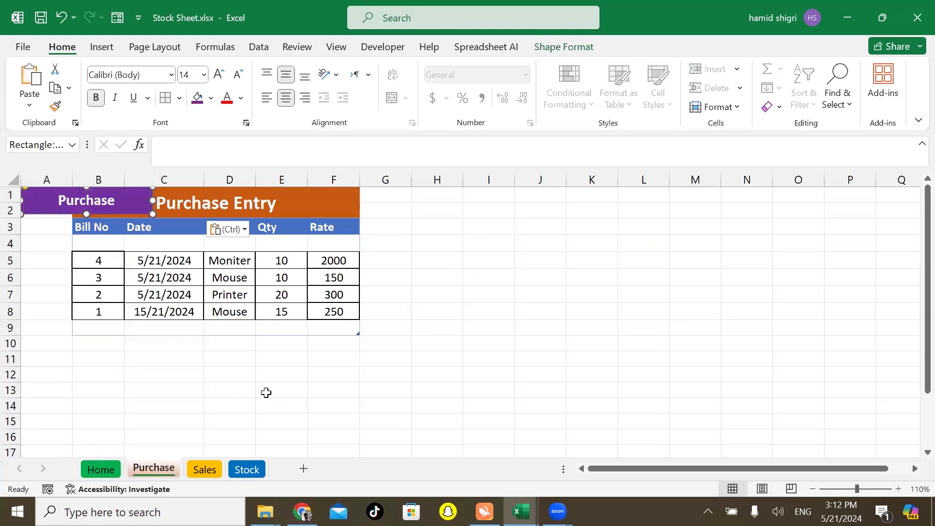
left_click_drag(134, 197, 495, 223)
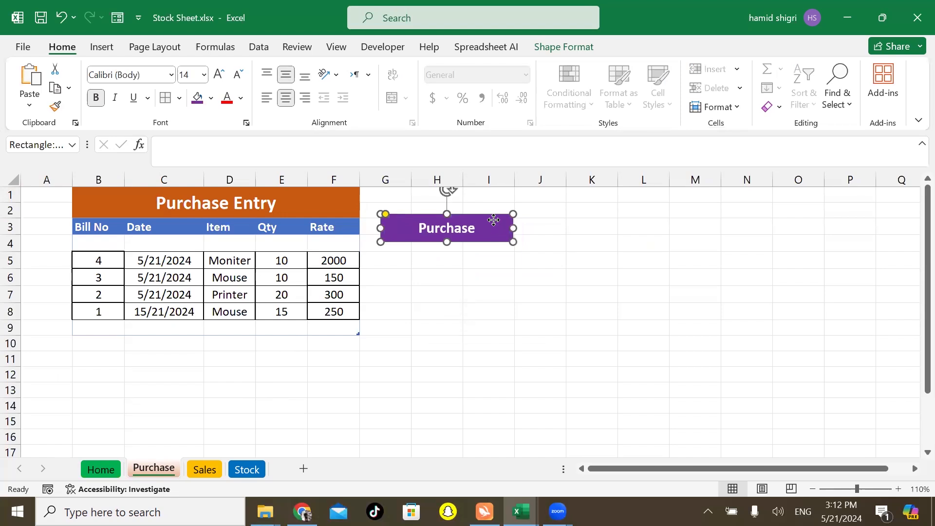
- Link the copied button to cell A1 of the Home sheet and change its label to Home
right_click(494, 223)
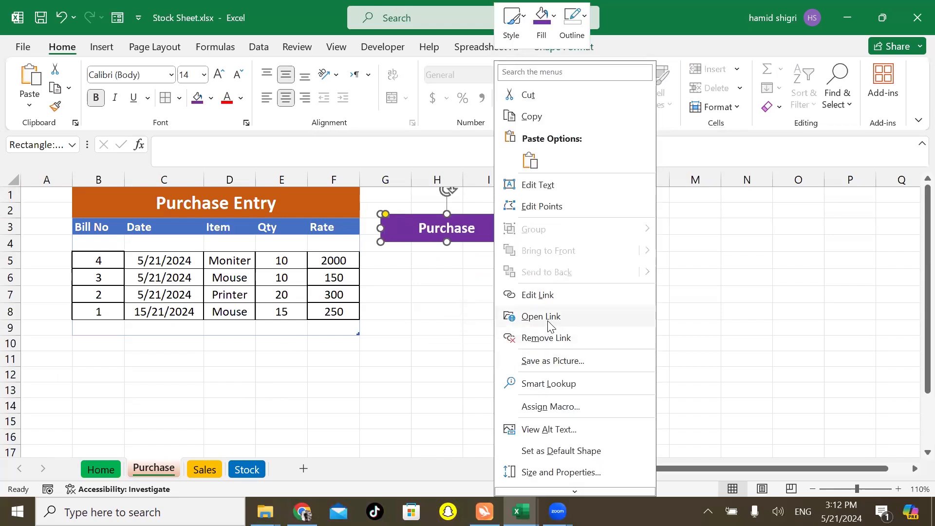
left_click(537, 296)
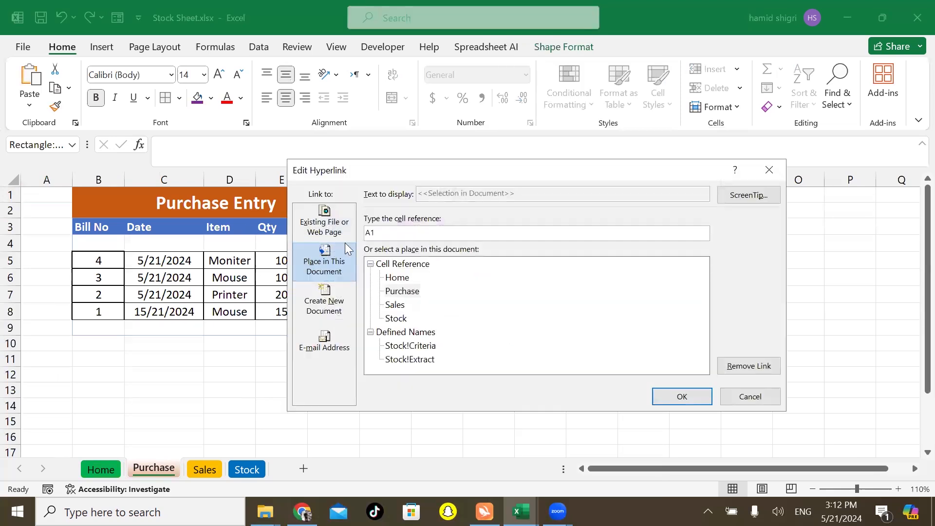
left_click(396, 277)
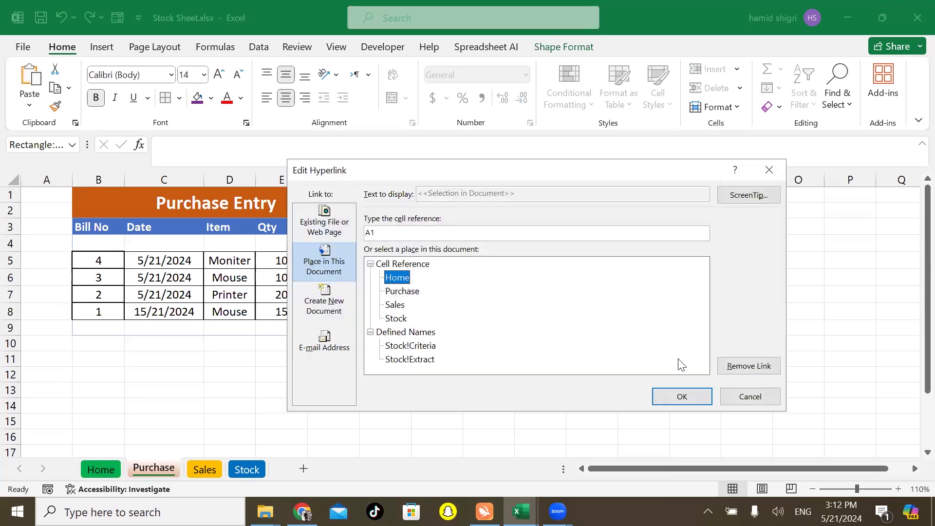
left_click(677, 399)
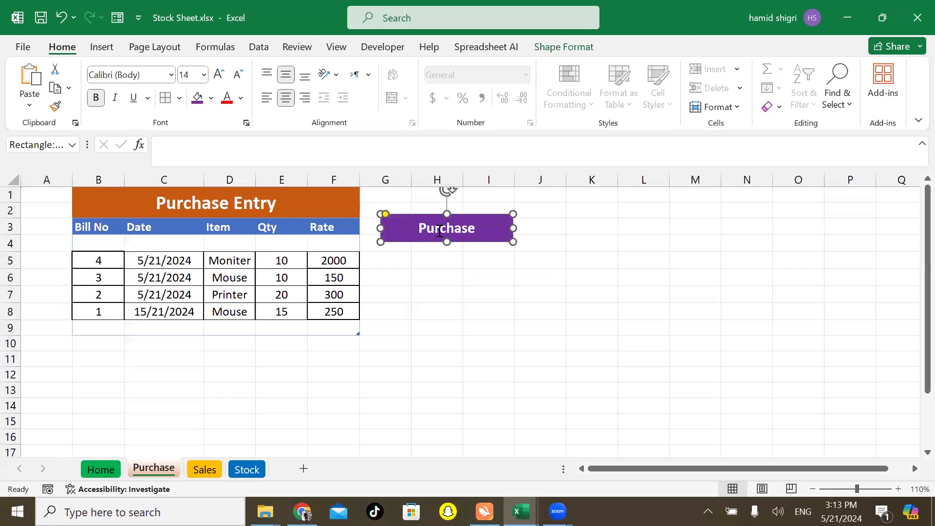
double_click(440, 230)
type("Home")
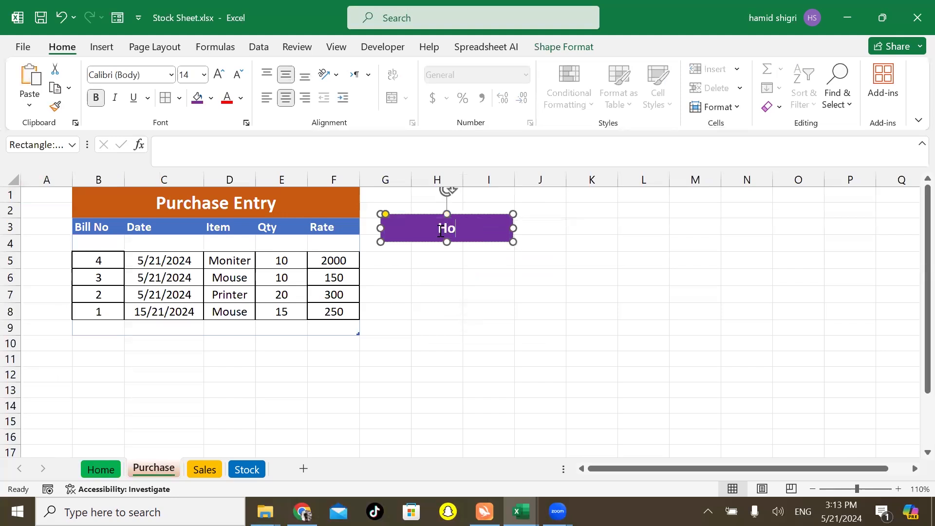
left_click(526, 308)
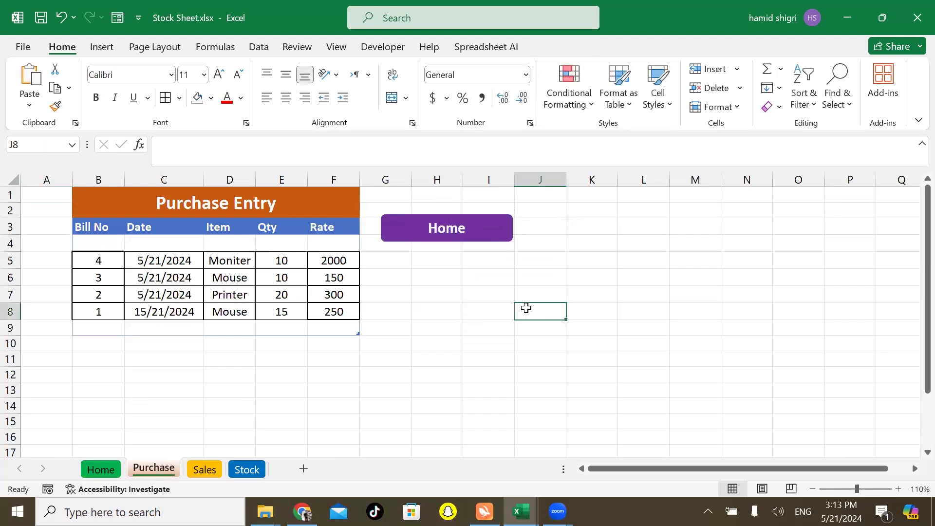
- Test the Home button's link and return to the Purchase sheet
left_click(431, 234)
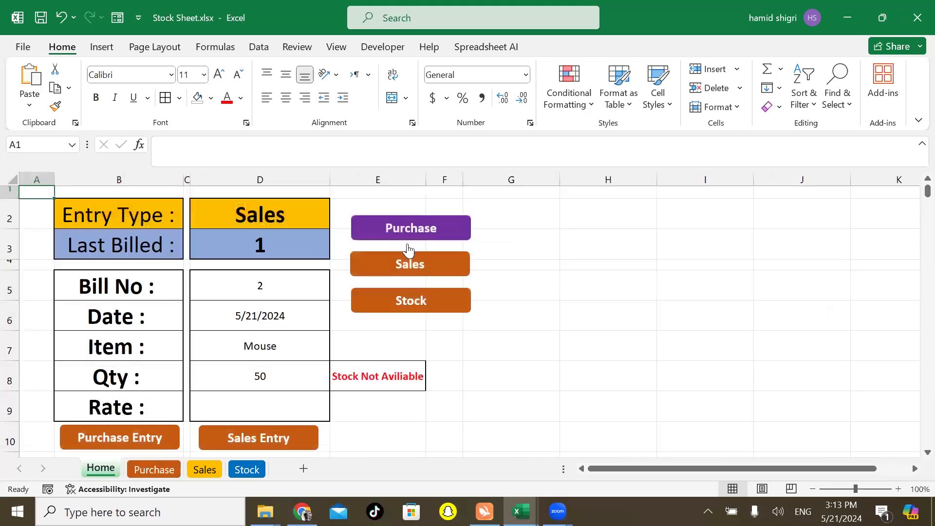
left_click(180, 453)
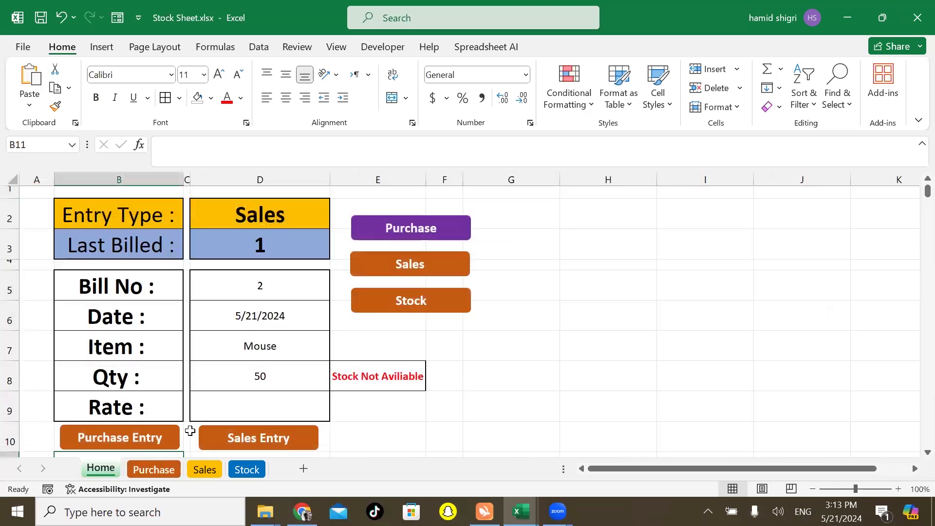
left_click(181, 432)
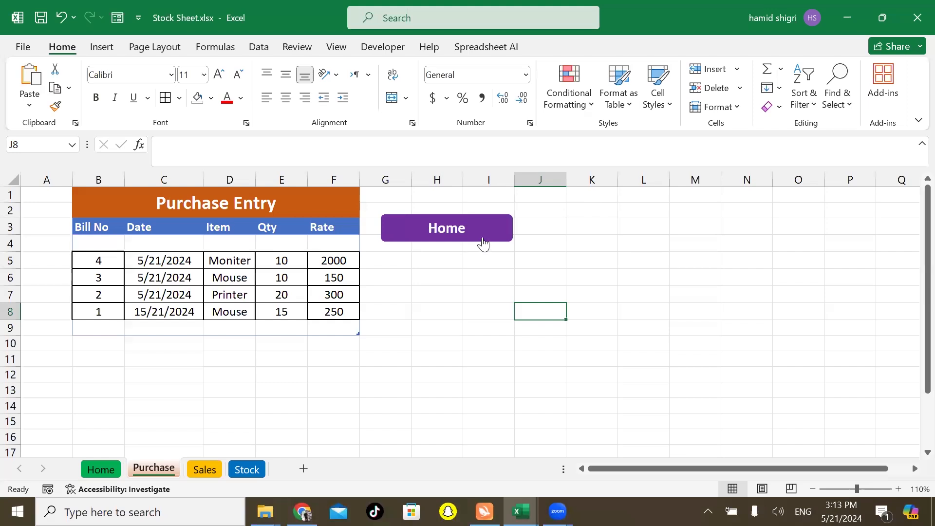
- Duplicate the Purchase sheet's Home button directly below itself and label the copy Stock
left_click(483, 237, "ctrl")
right_click(482, 237)
key("Escape")
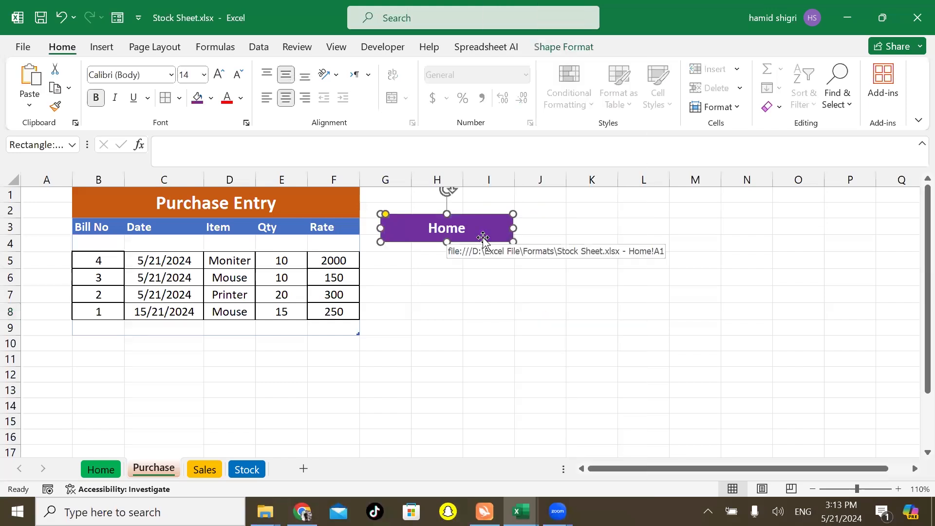
left_click_drag(484, 238, 485, 278)
double_click(438, 264)
type("Stock")
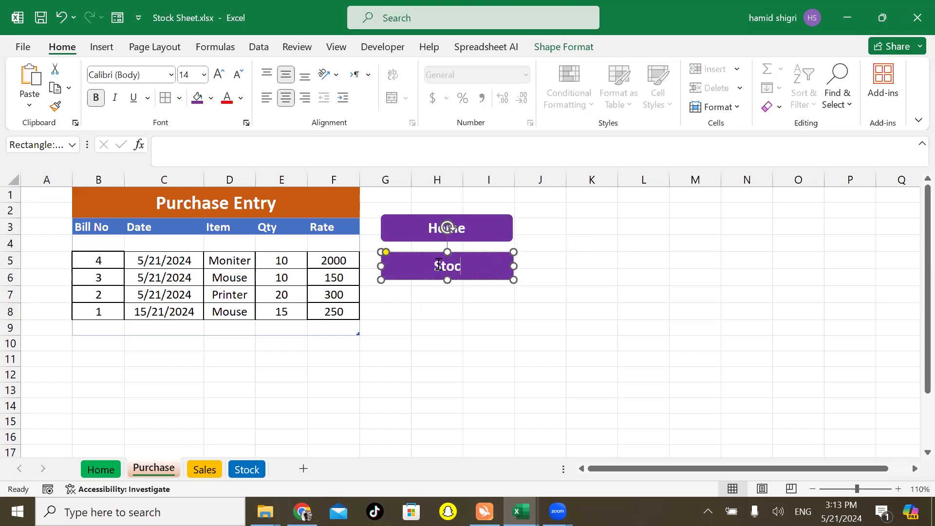
left_click(667, 326)
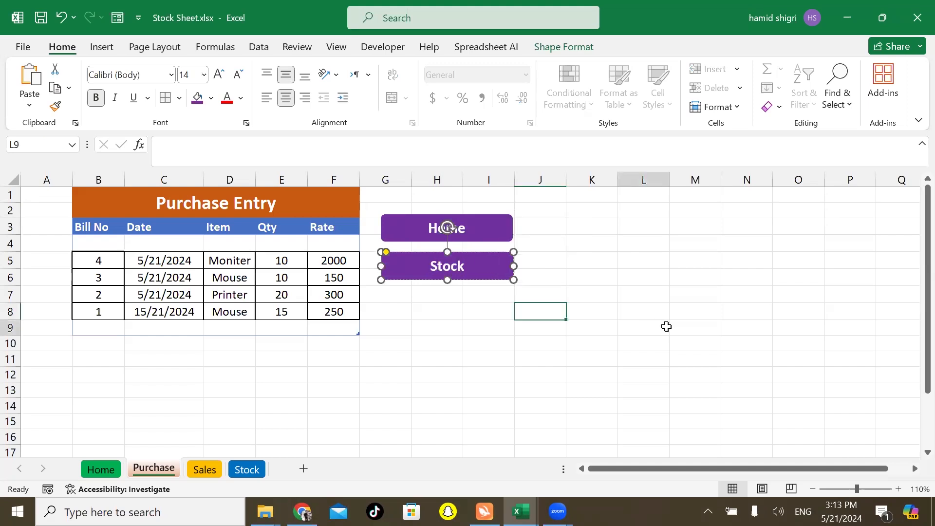
- Change the link of the Purchase sheet's Stock button to cell A1 of the Stock sheet
right_click(493, 267)
left_click(538, 236)
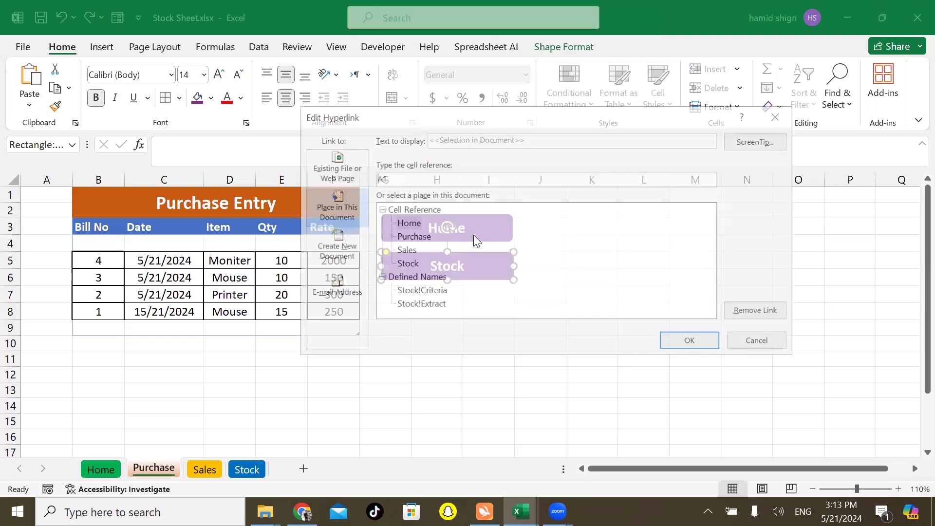
left_click(406, 264)
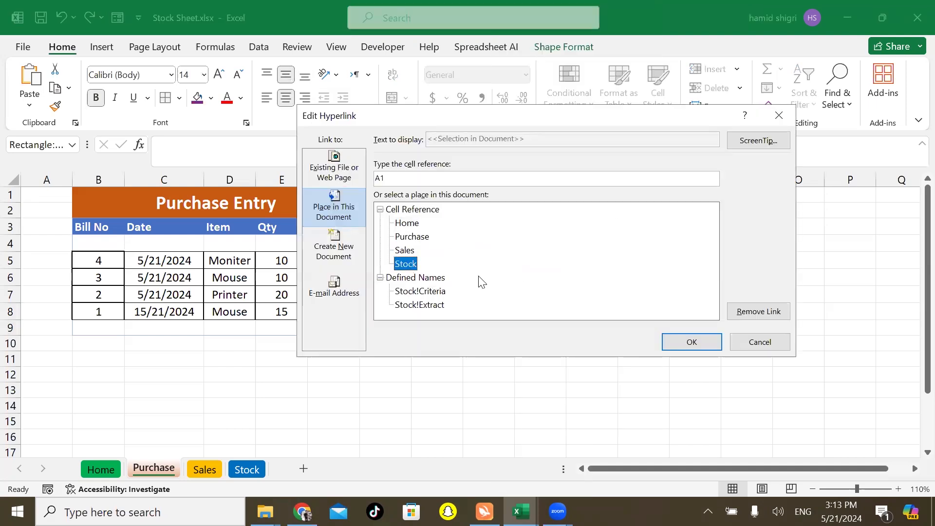
left_click(707, 339)
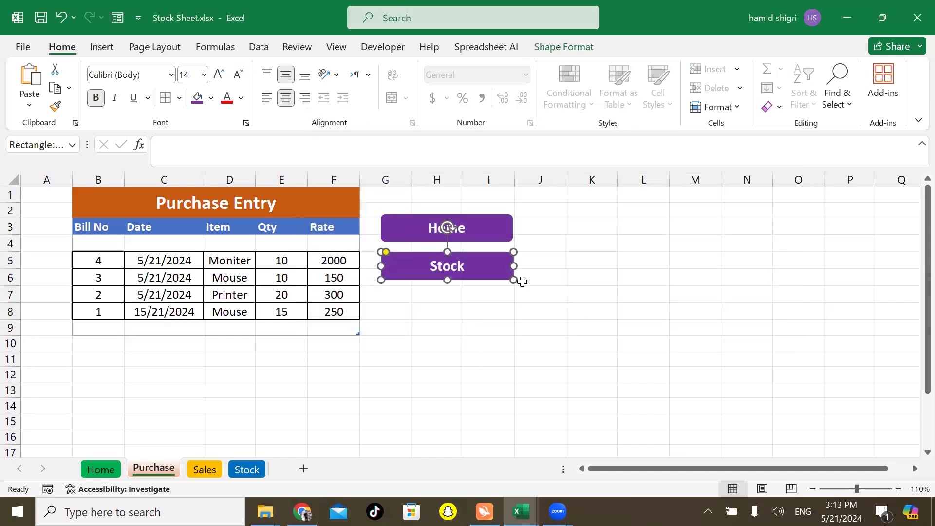
left_click(597, 254)
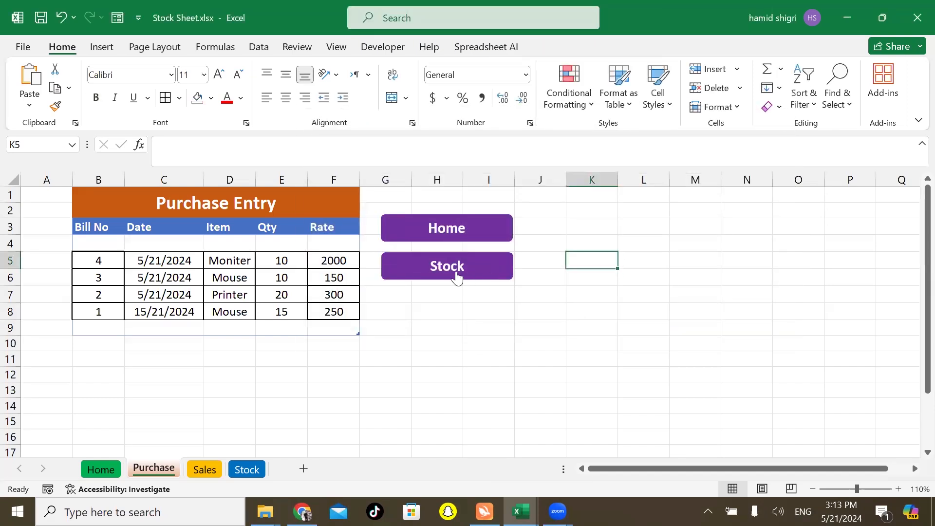
- Follow the Stock button to the Stock sheet, duplicate the Refresh button directly below itself and label the copy home
left_click(456, 272)
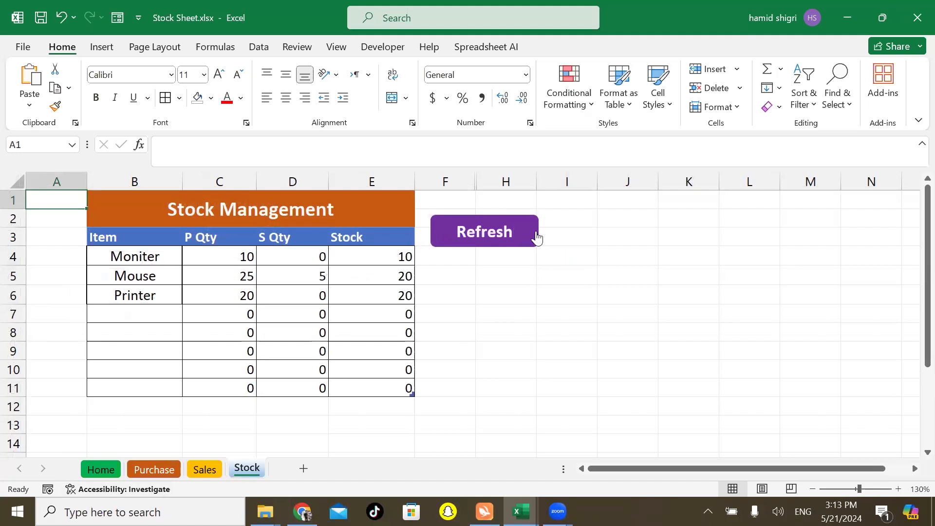
left_click_drag(538, 237, 538, 281)
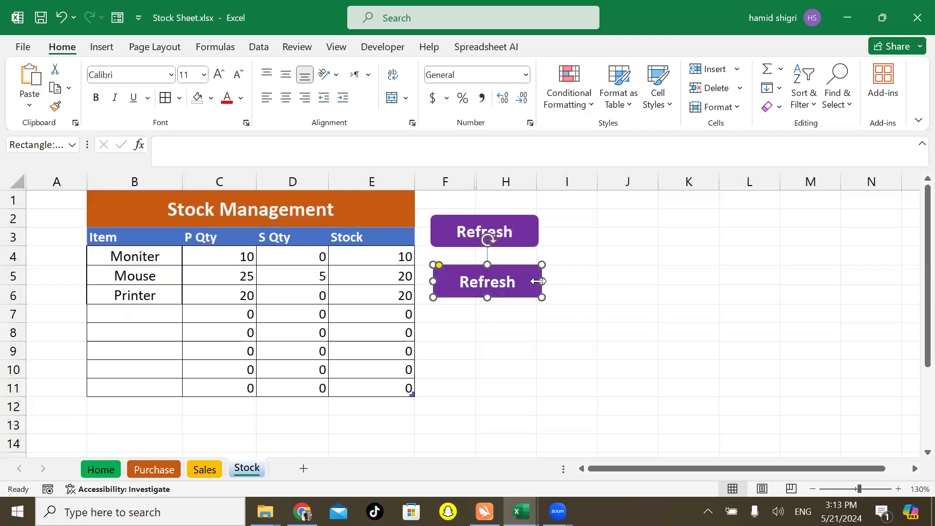
double_click(502, 281)
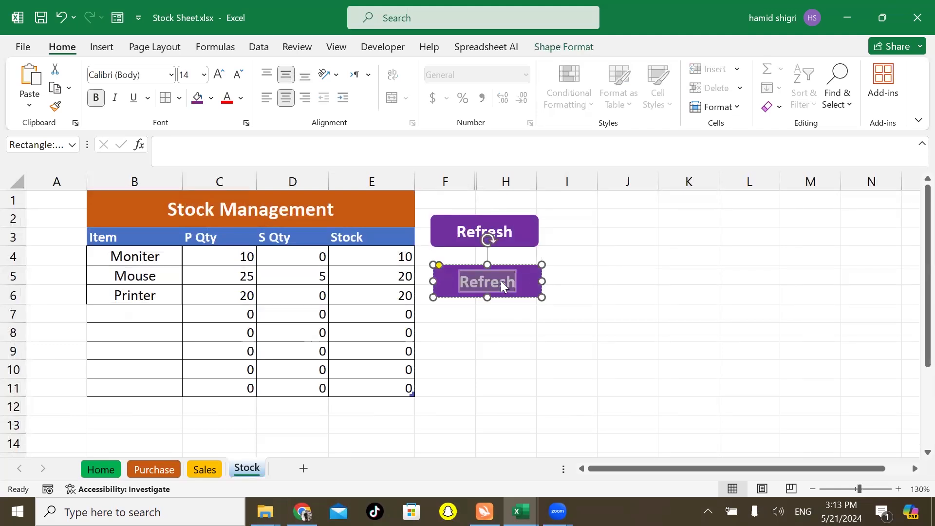
type("homw")
key("BackSpace")
type("e")
left_click(576, 297)
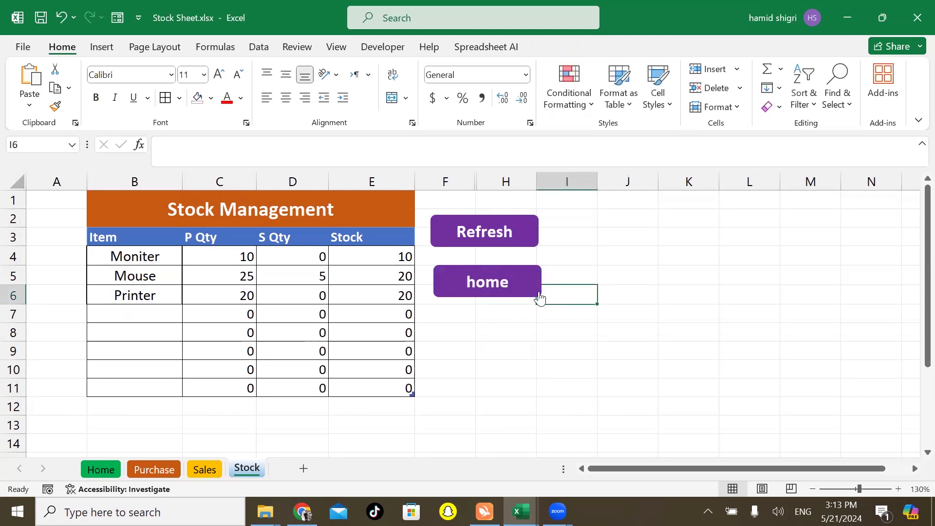
- Link the Stock sheet's home button to cell A1 of the Home sheet and test the link
left_click(508, 282)
right_click(509, 283)
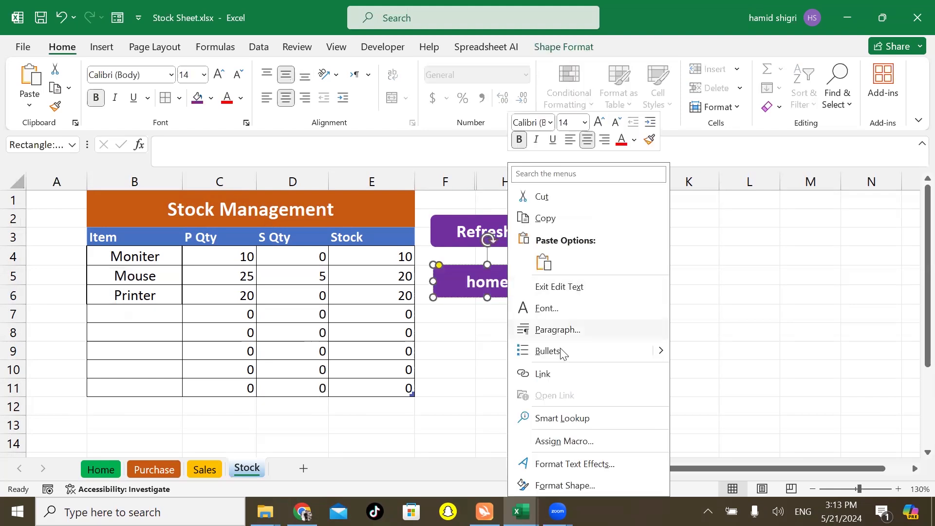
left_click(540, 371)
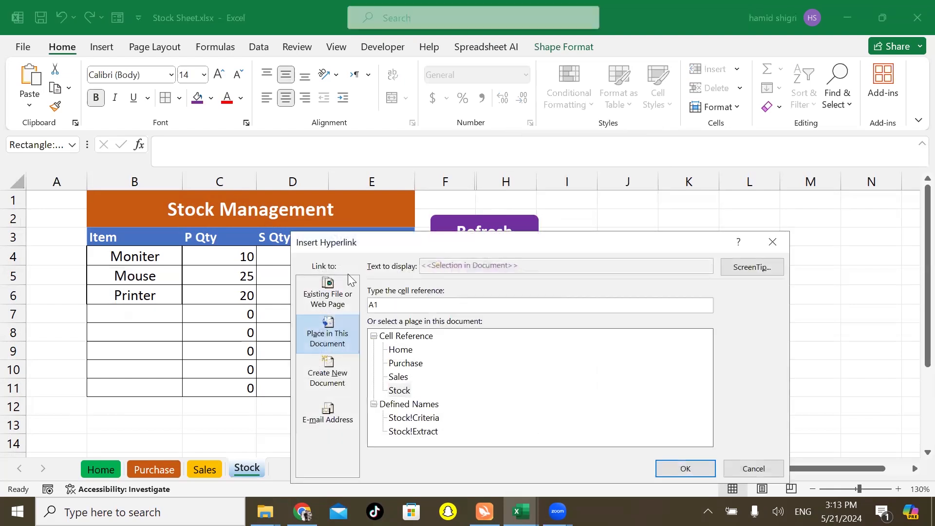
left_click(399, 350)
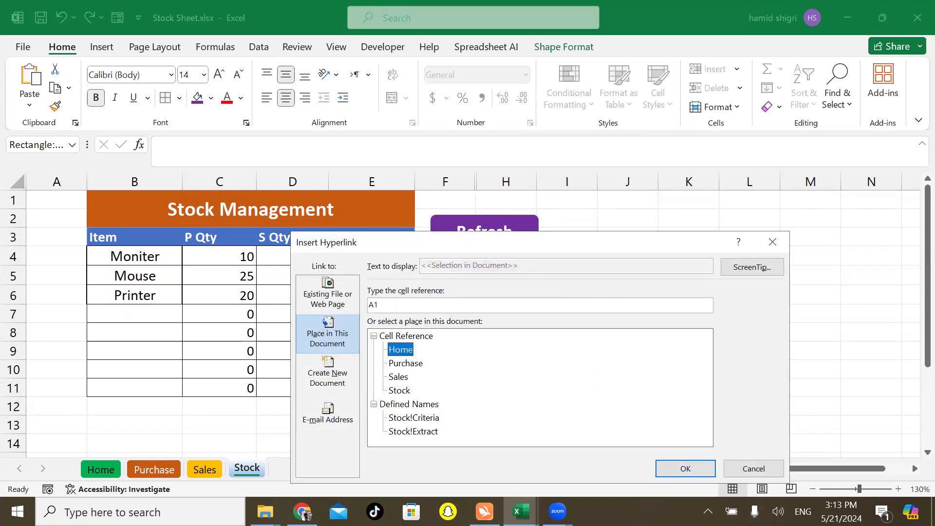
left_click(685, 468)
left_click(700, 271)
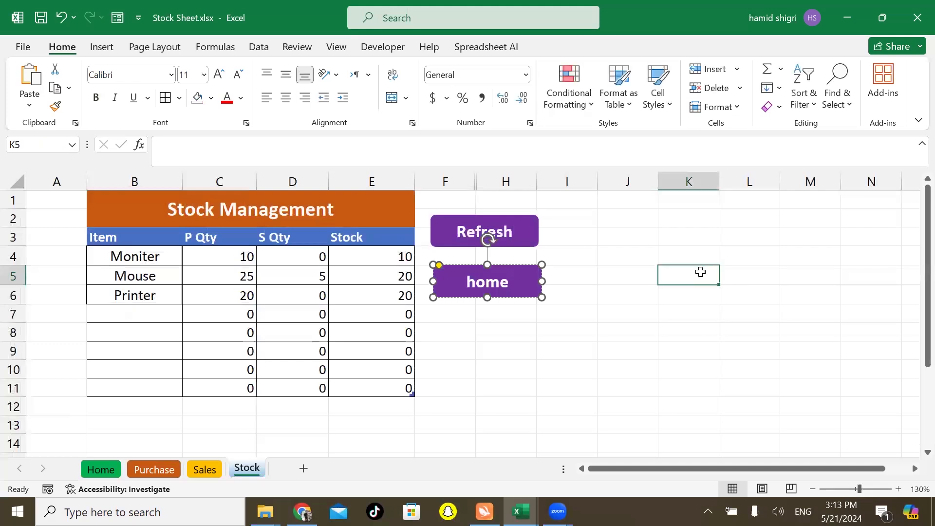
left_click(482, 286)
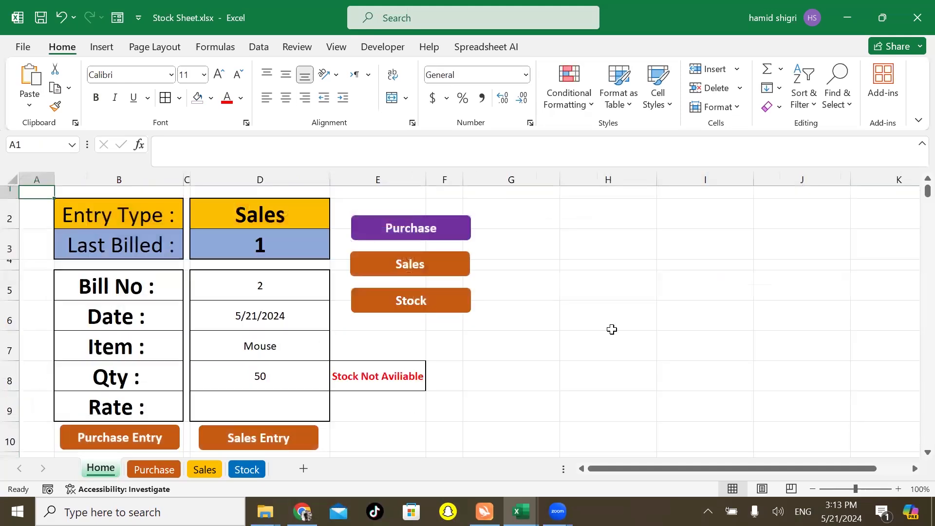
left_click(612, 329)
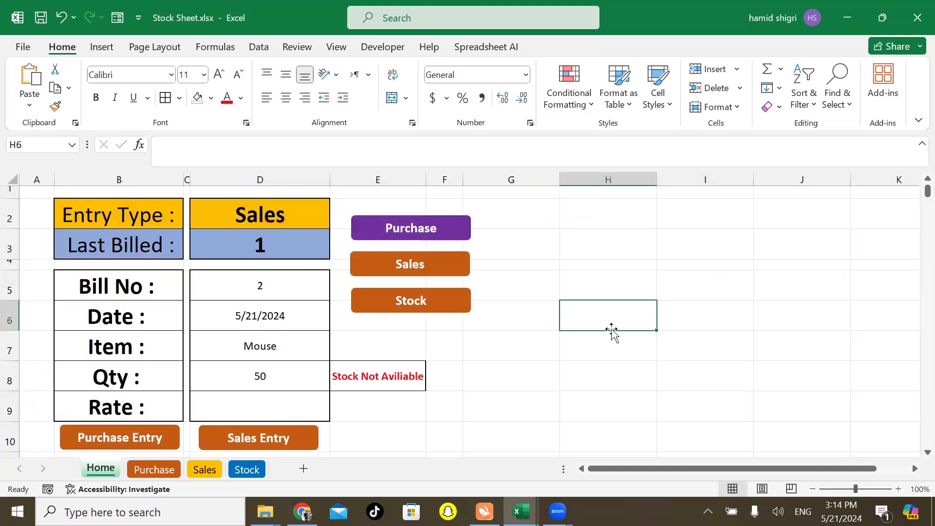